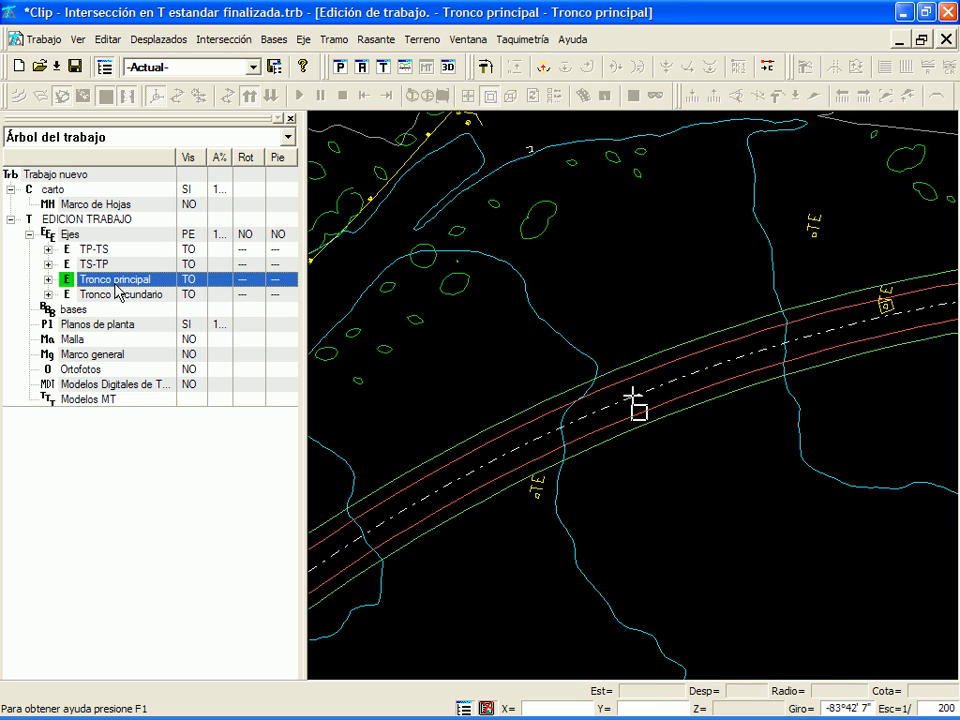
# - Inspect the TS-TP and TP-TS connecting axes at the junction in plan, and close the work tree
pyautogui.scroll(-3, 634, 398)
pyautogui.scroll(4, 634, 398)
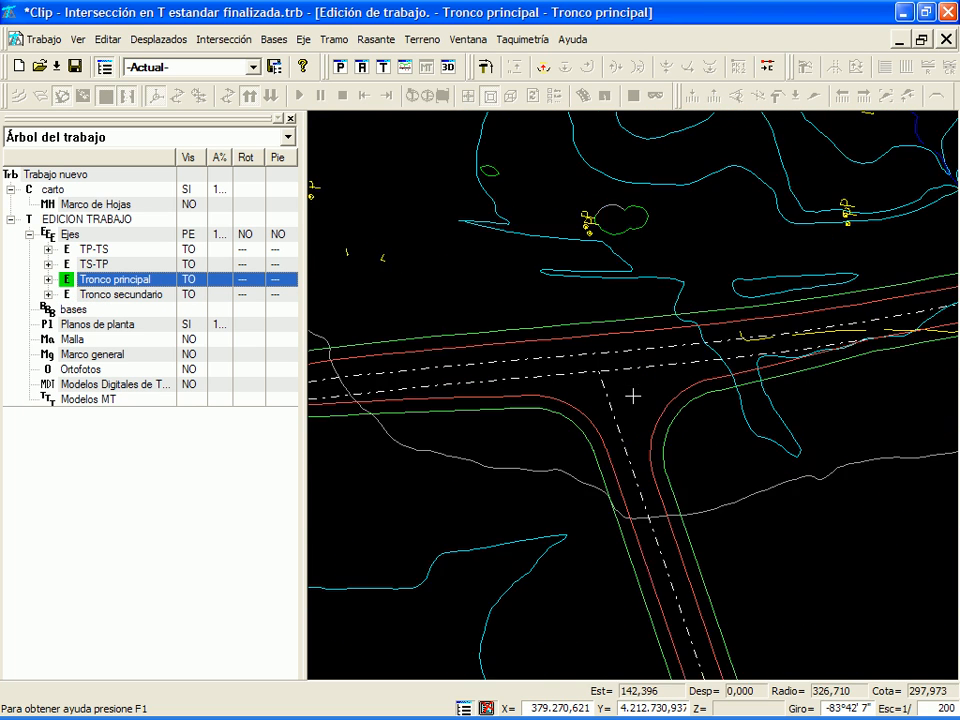
pyautogui.click(695, 420)
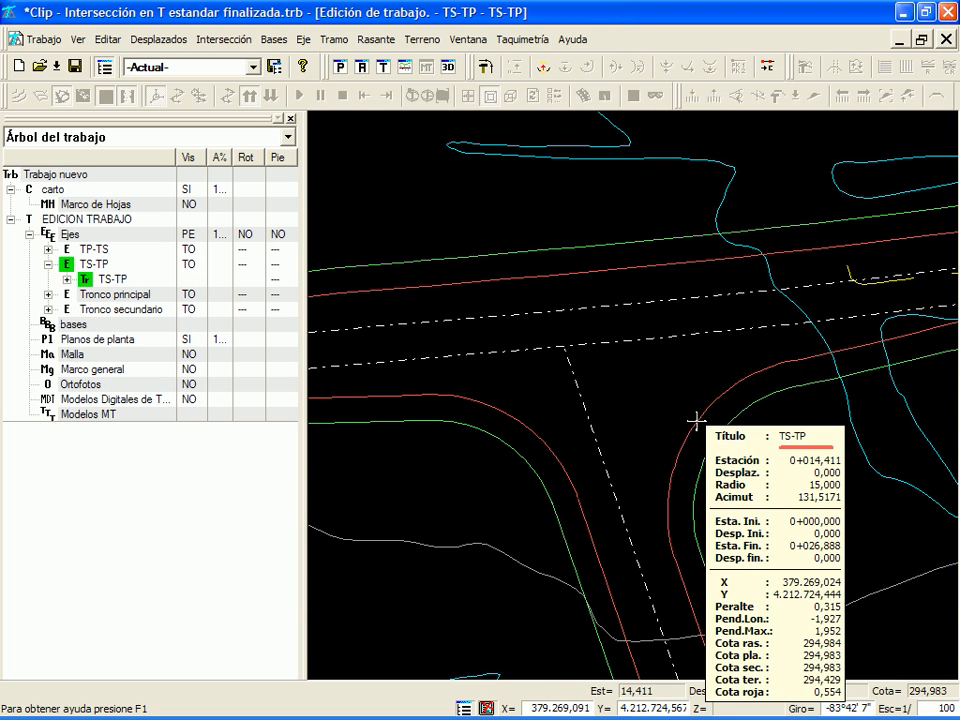
pyautogui.click(518, 421)
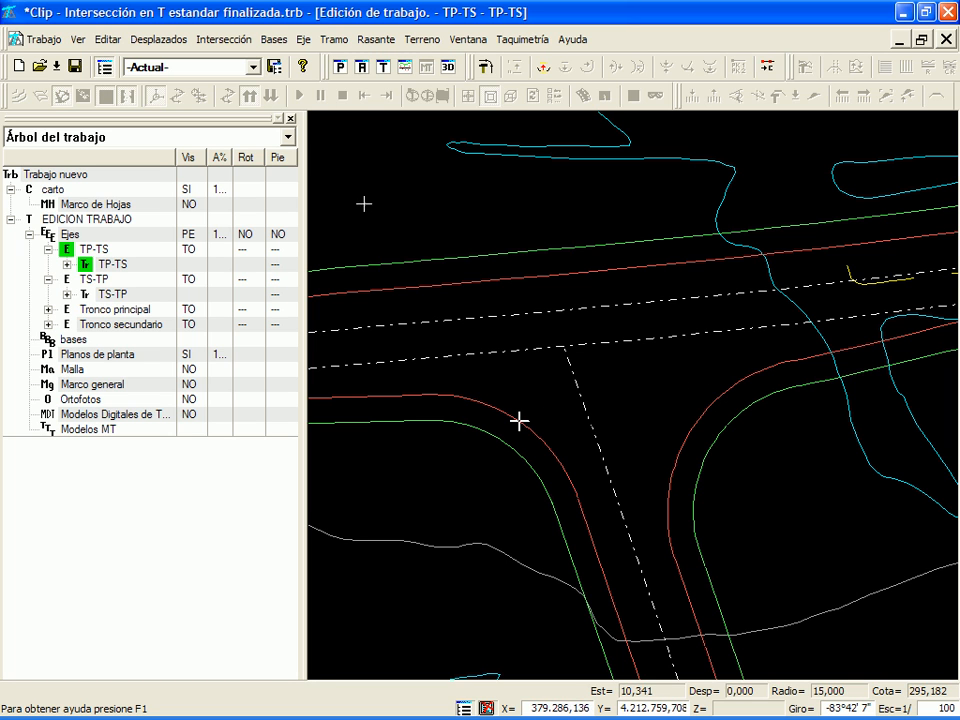
pyautogui.click(291, 118)
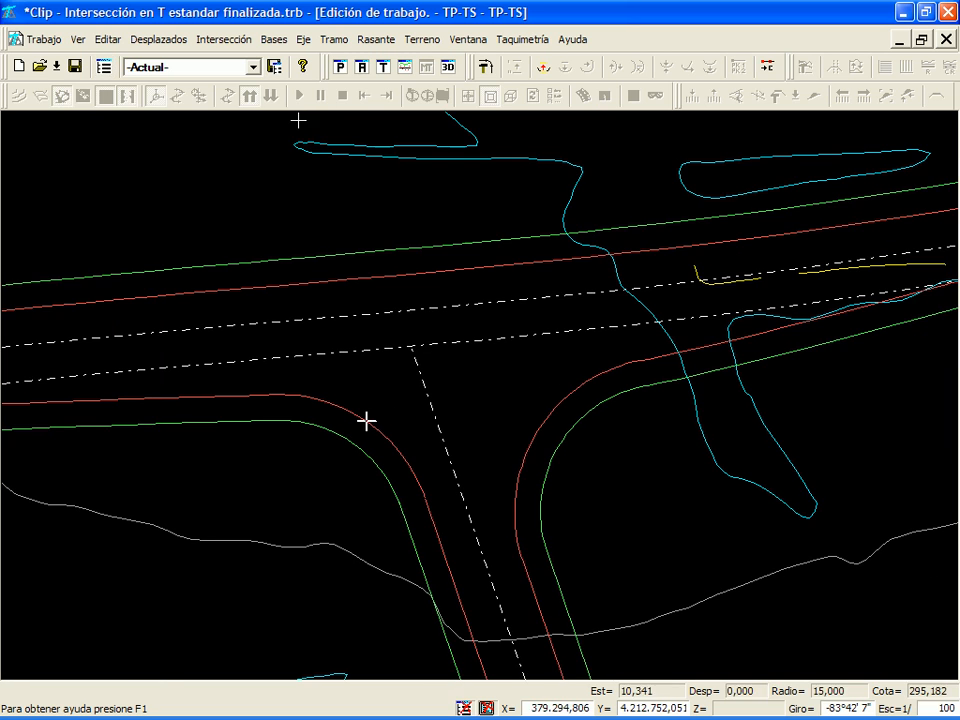
# - Open the 3D perspective of the finished T intersection and examine the junction and its curved edges up close
pyautogui.click(448, 66)
pyautogui.moveTo(473, 378); pyautogui.dragTo(727, 360)
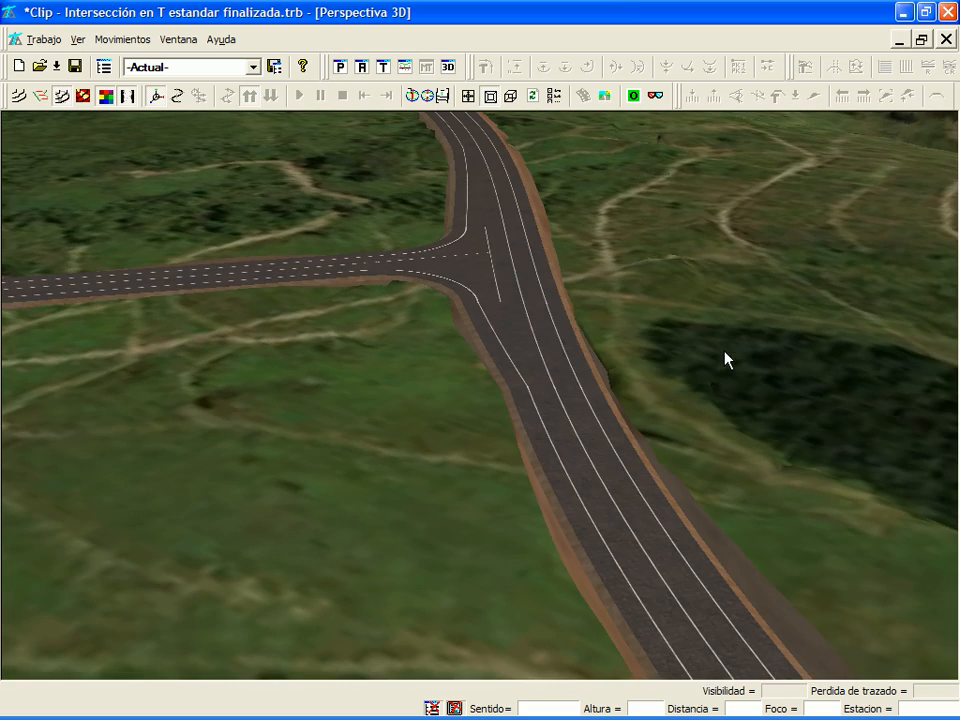
pyautogui.moveTo(480, 430); pyautogui.dragTo(480, 508)
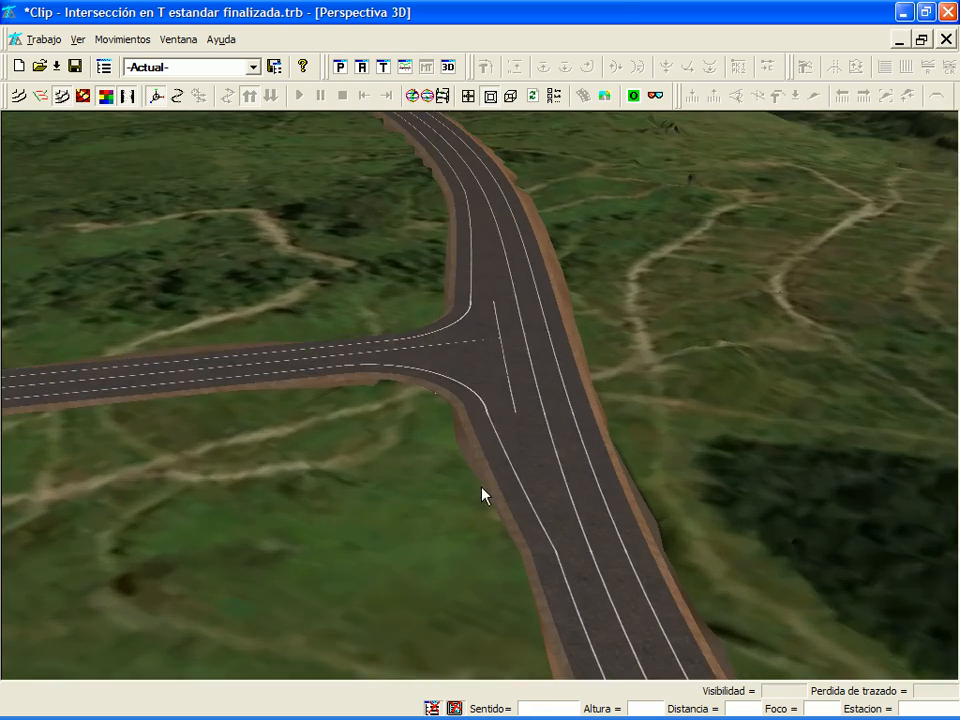
pyautogui.press('Left')
pyautogui.scroll(3, 480, 396)
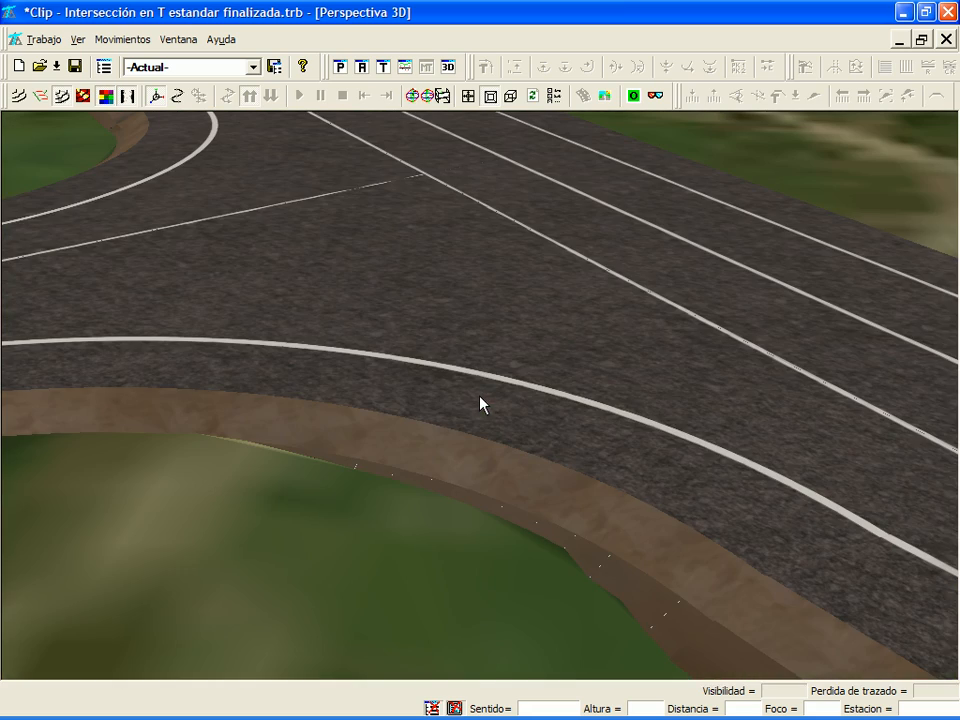
pyautogui.moveTo(431, 400)
pyautogui.mouseDown()
pyautogui.moveTo(452, 402)
pyautogui.moveTo(442, 401)
pyautogui.mouseUp()
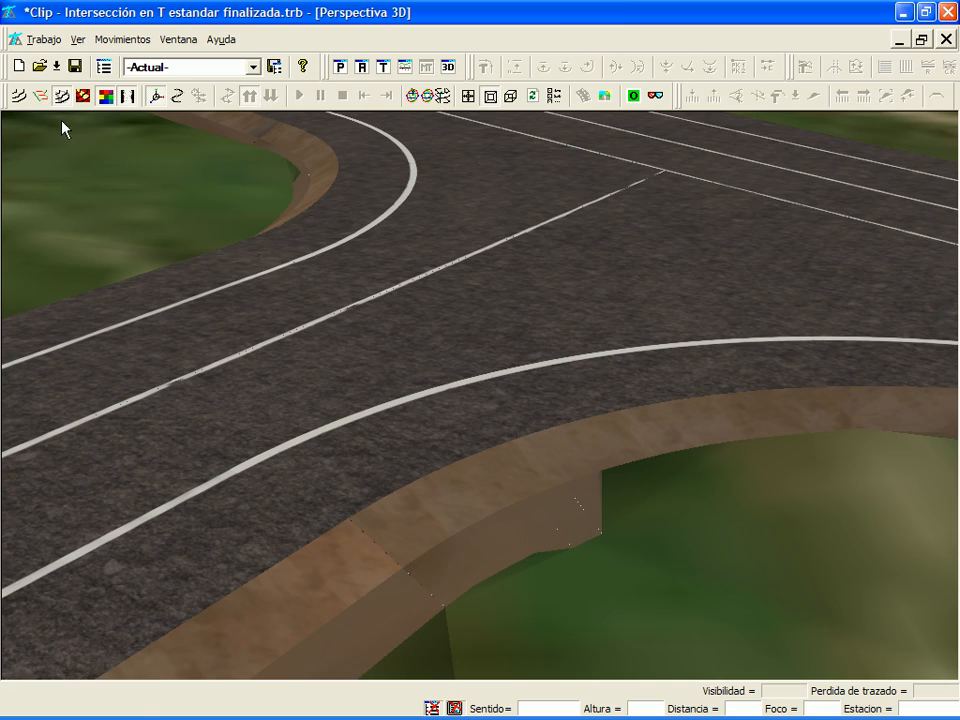
# - Display the cross-section lines and triangulation over the 3D roads and examine how they meet in the junction
pyautogui.click(42, 98)
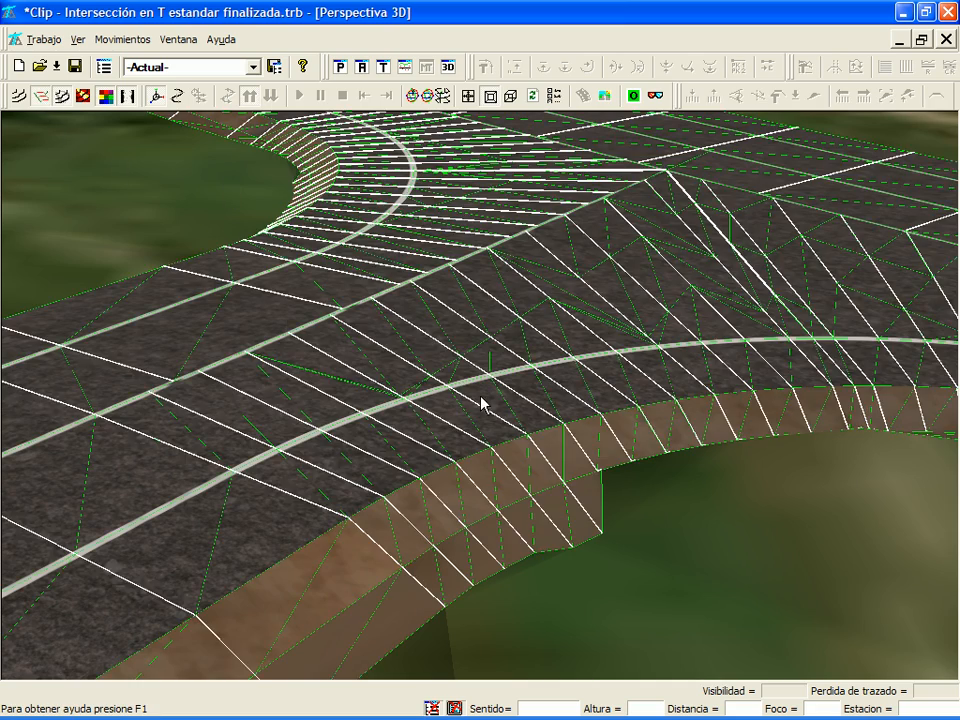
pyautogui.scroll(-5, 475, 420)
pyautogui.moveTo(463, 432); pyautogui.dragTo(479, 444)
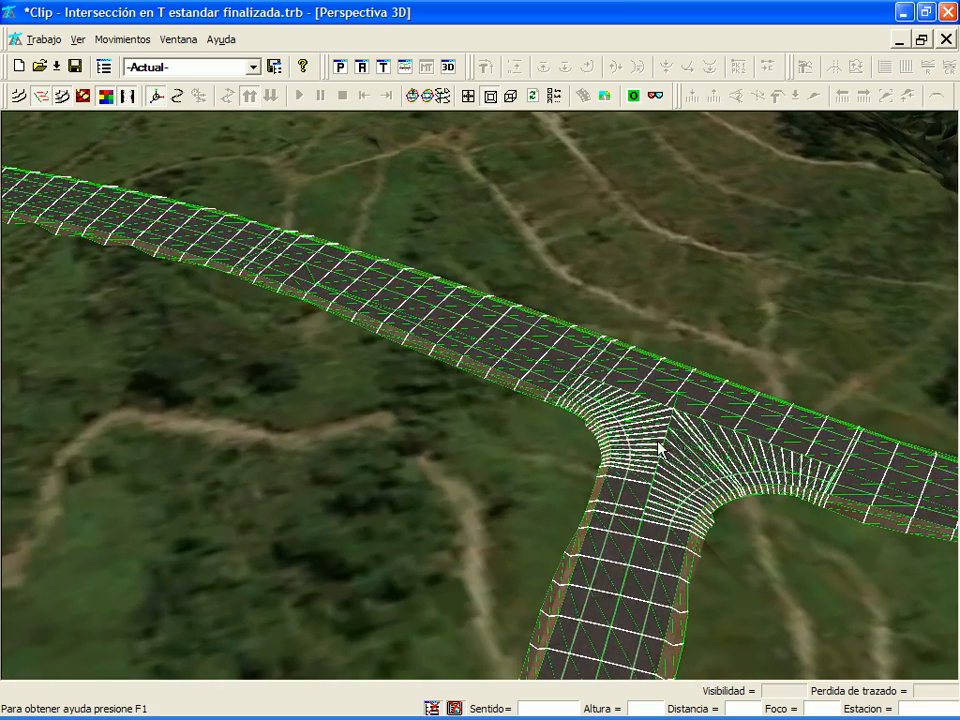
pyautogui.moveTo(517, 398); pyautogui.dragTo(519, 454)
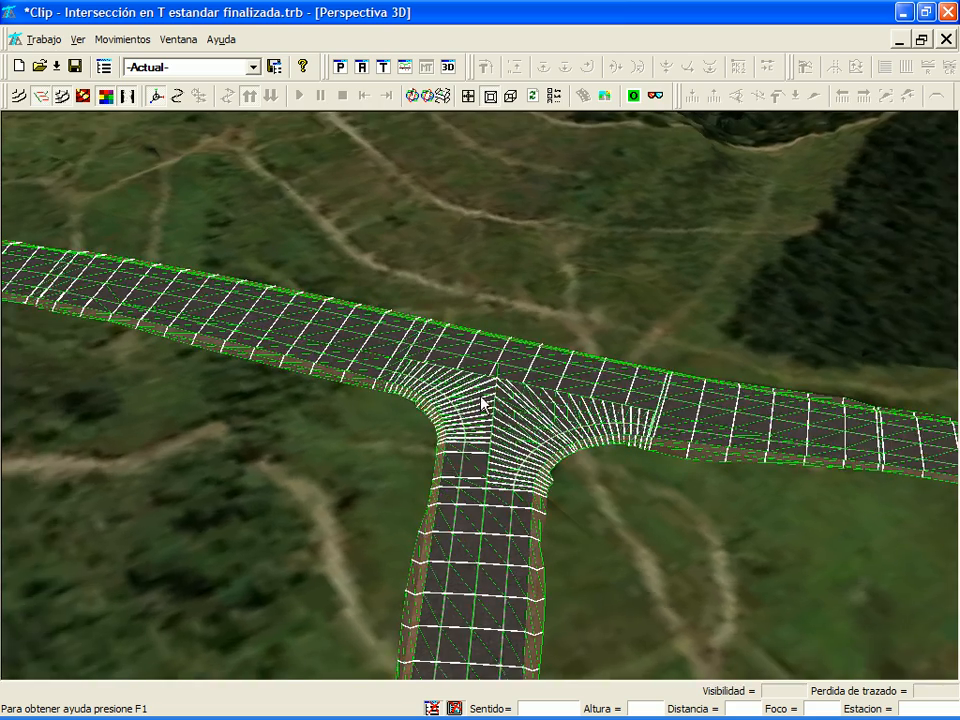
pyautogui.scroll(5, 484, 405)
pyautogui.moveTo(374, 477); pyautogui.dragTo(380, 472)
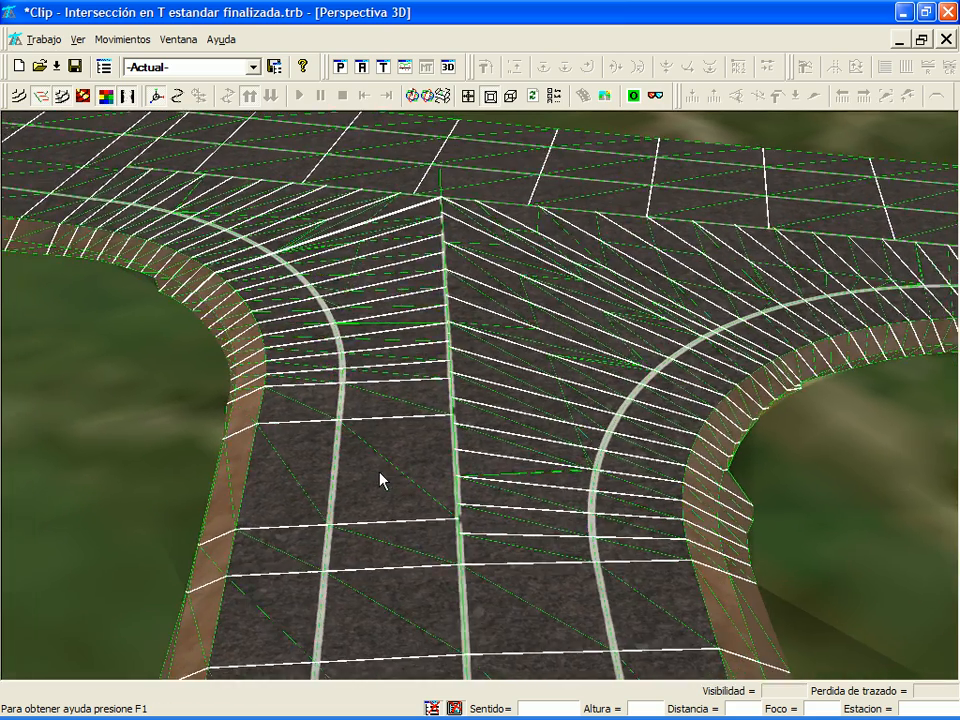
pyautogui.press('Left')
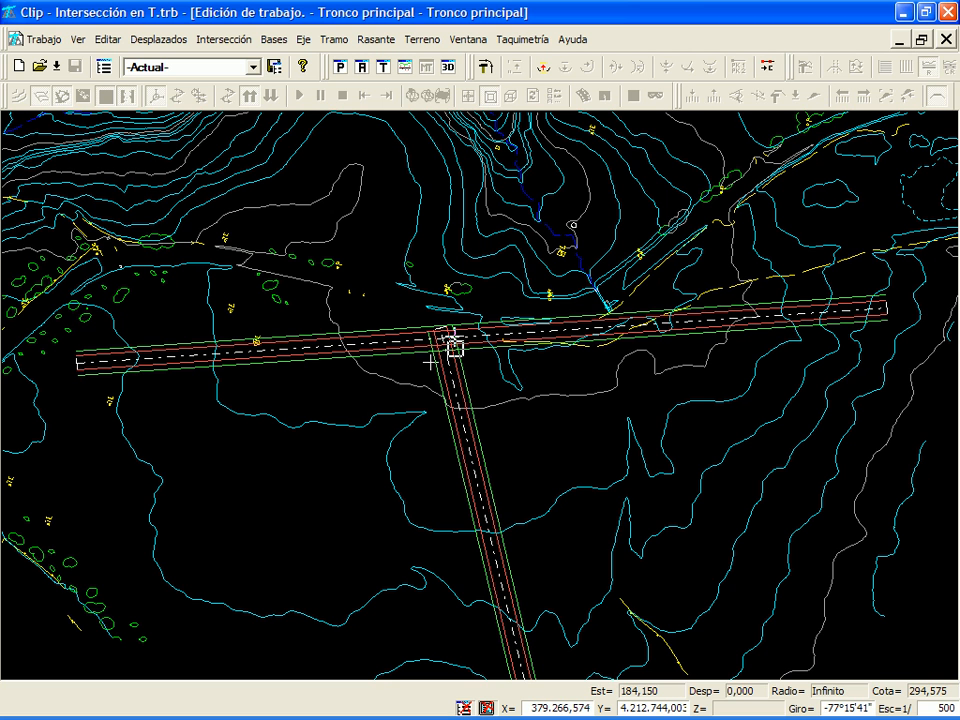
# - Check the axis data of Tronco principal and Tronco secundario near their crossing, and make Tronco principal current
pyautogui.scroll(3, 430, 379)
pyautogui.moveTo(440, 362)
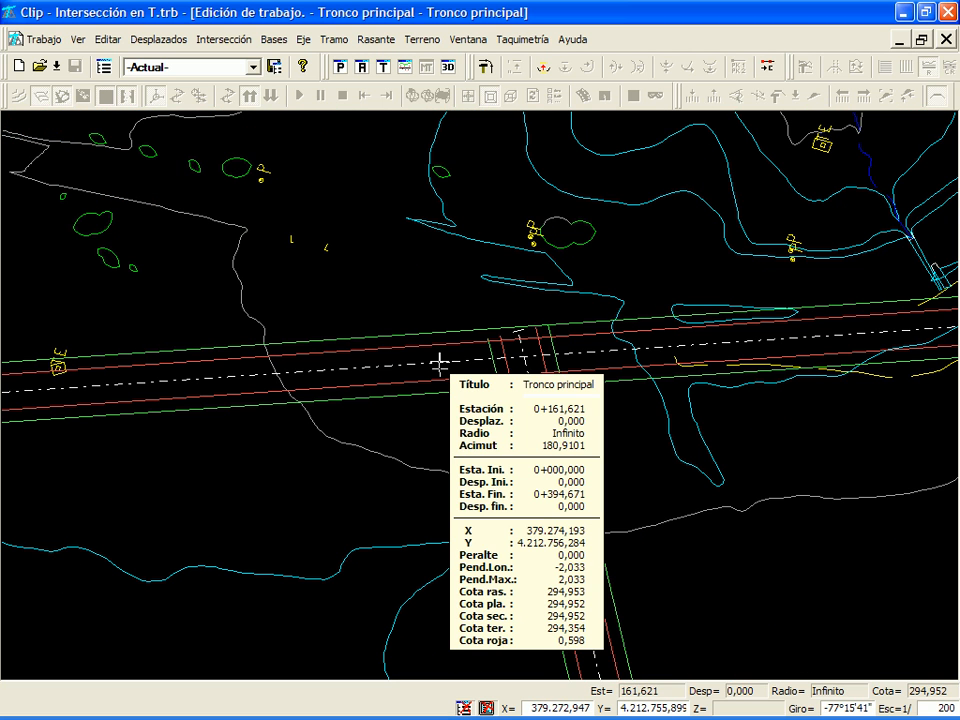
pyautogui.click(547, 458)
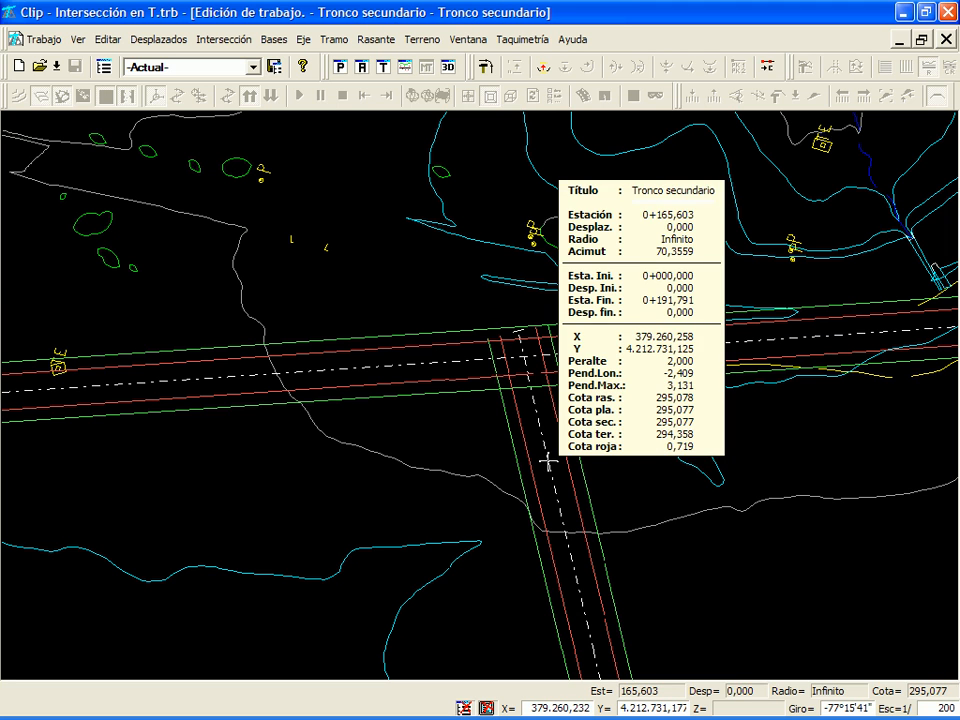
pyautogui.click(421, 363)
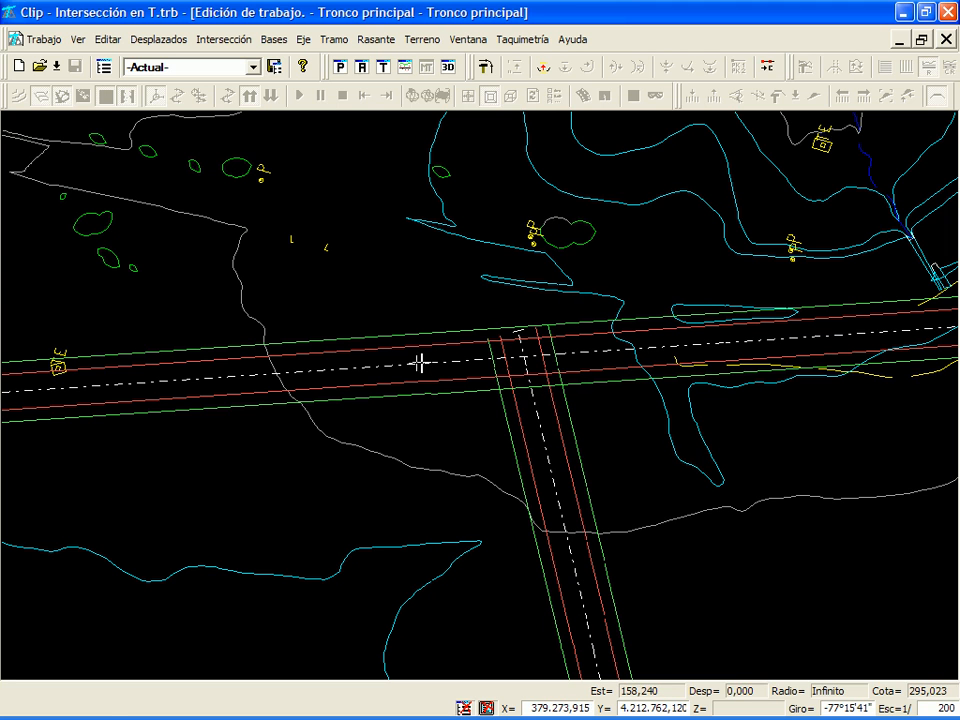
# - Apply the saved PAT window layout and centre the Tronco principal cross-section at station 0+150 in the profile view
pyautogui.click(253, 68)
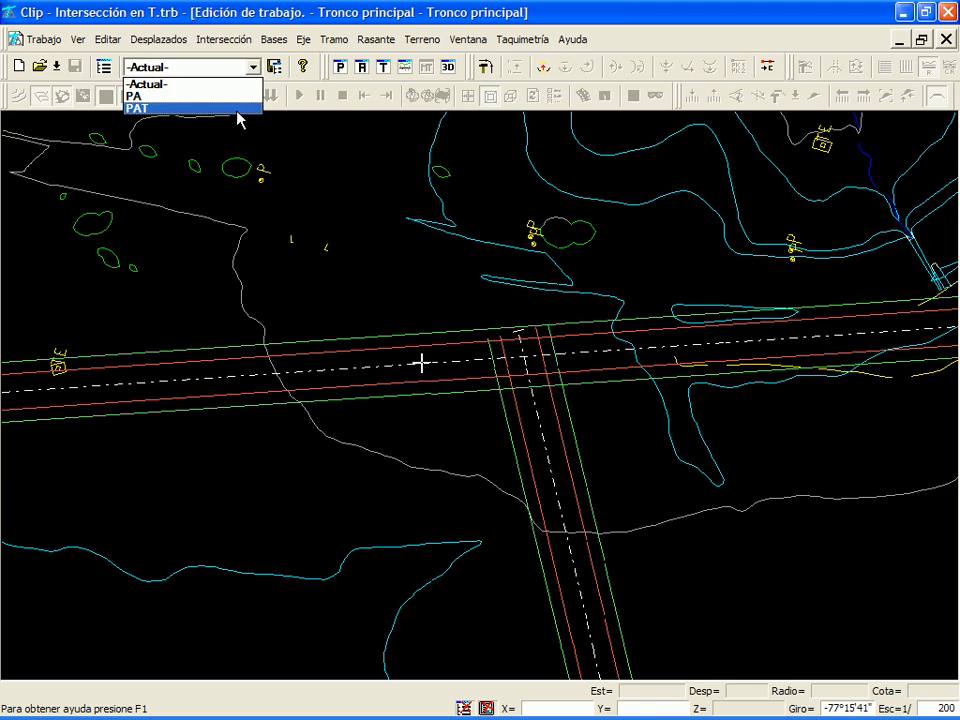
pyautogui.click(238, 108)
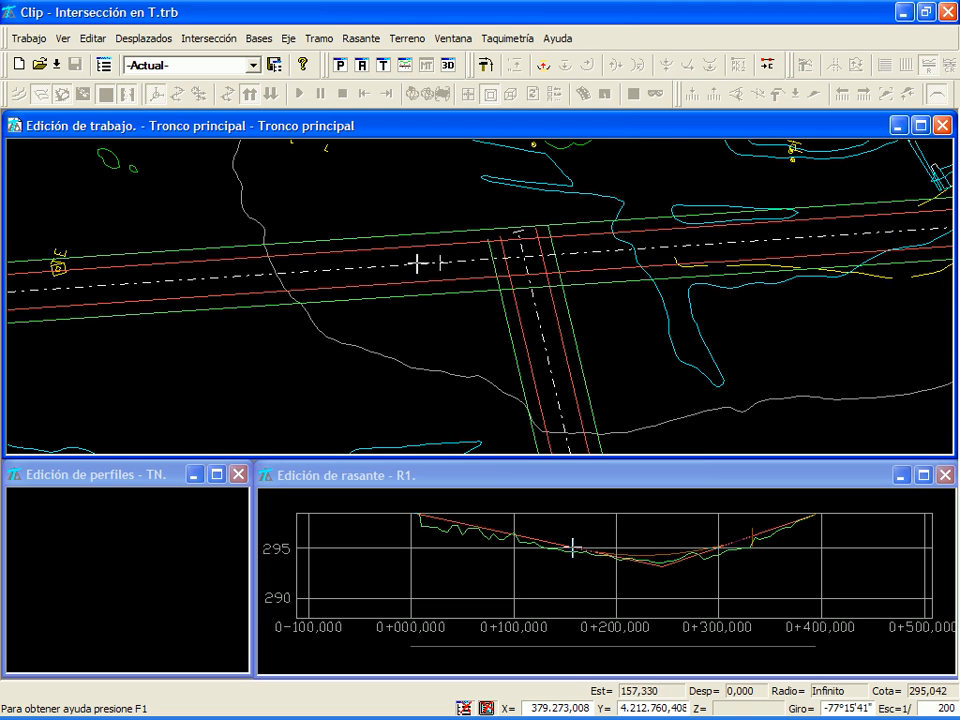
pyautogui.click(128, 578)
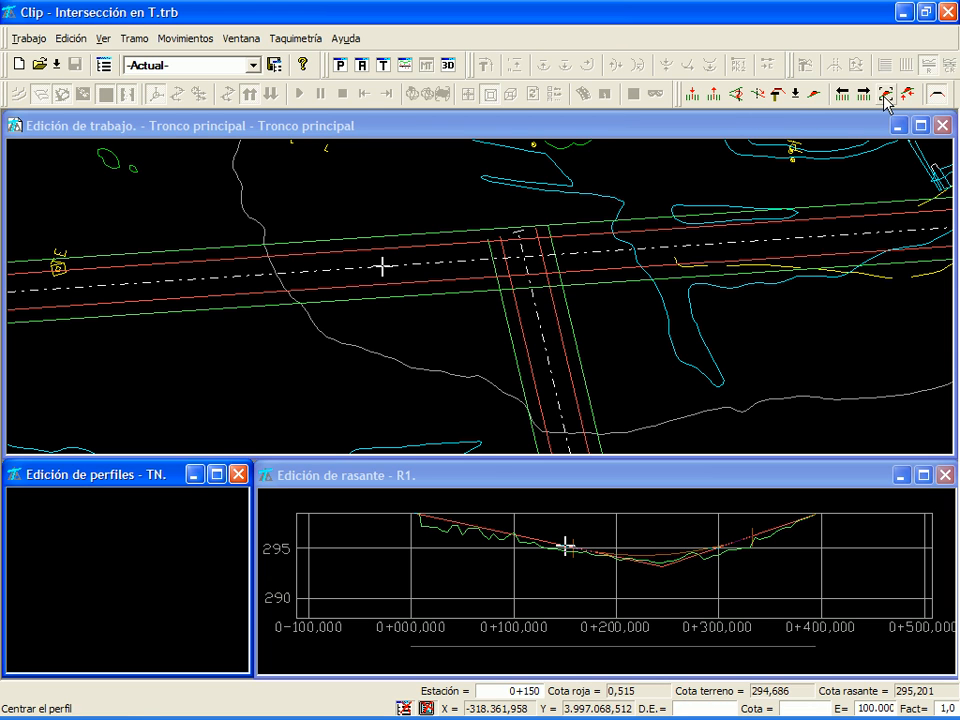
pyautogui.scroll(6, 126, 580)
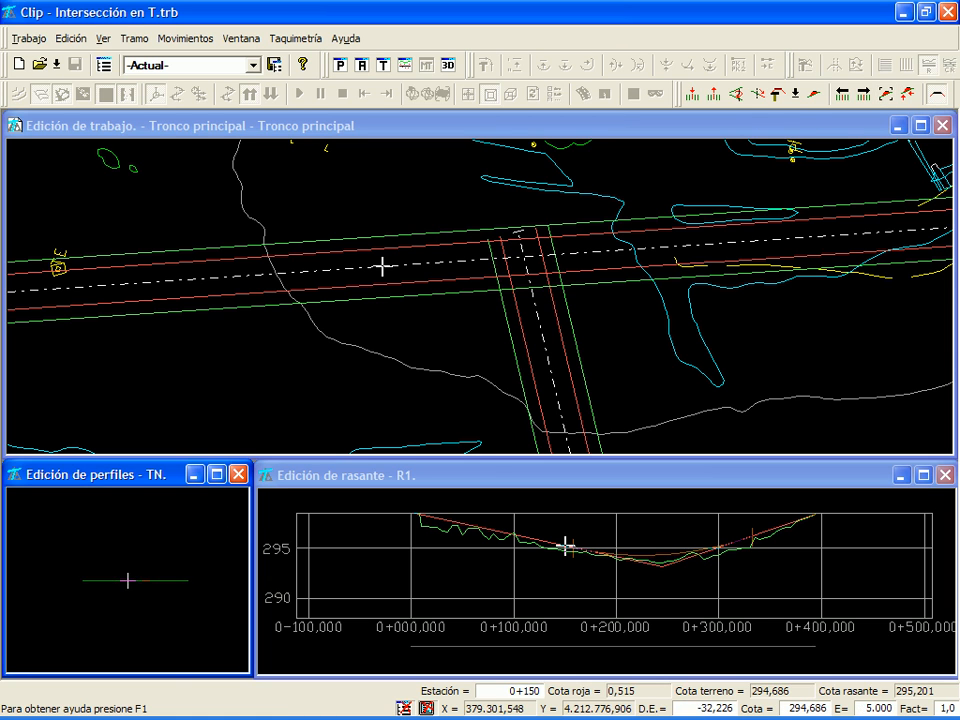
pyautogui.scroll(2, 126, 577)
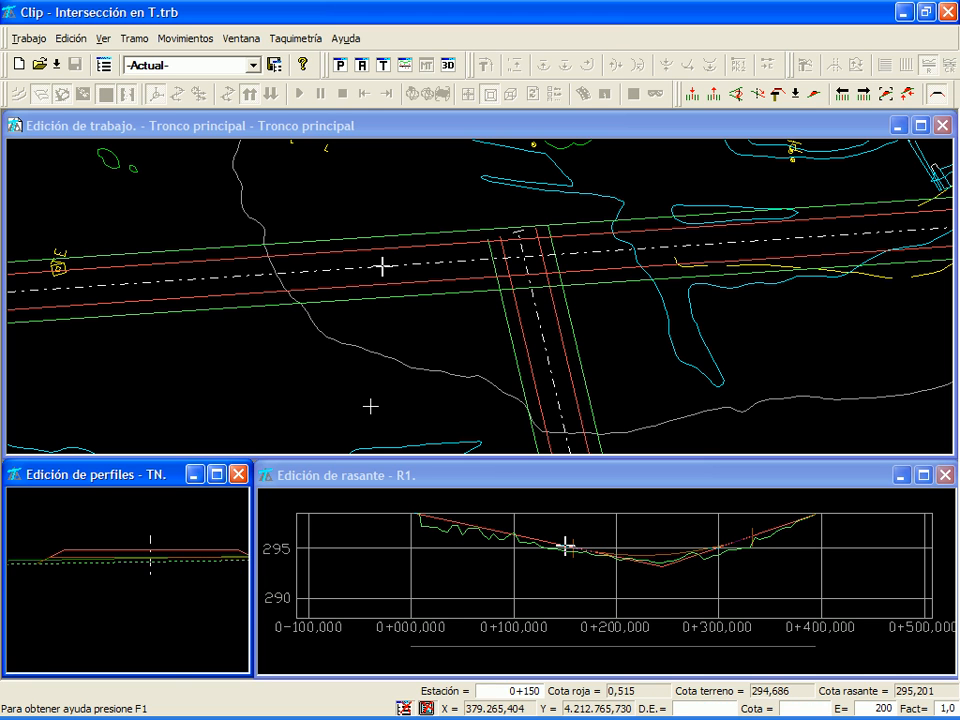
# - Review the cross-section and grade line of Tronco principal and Tronco secundario, and maximize the plan window
pyautogui.click(382, 268)
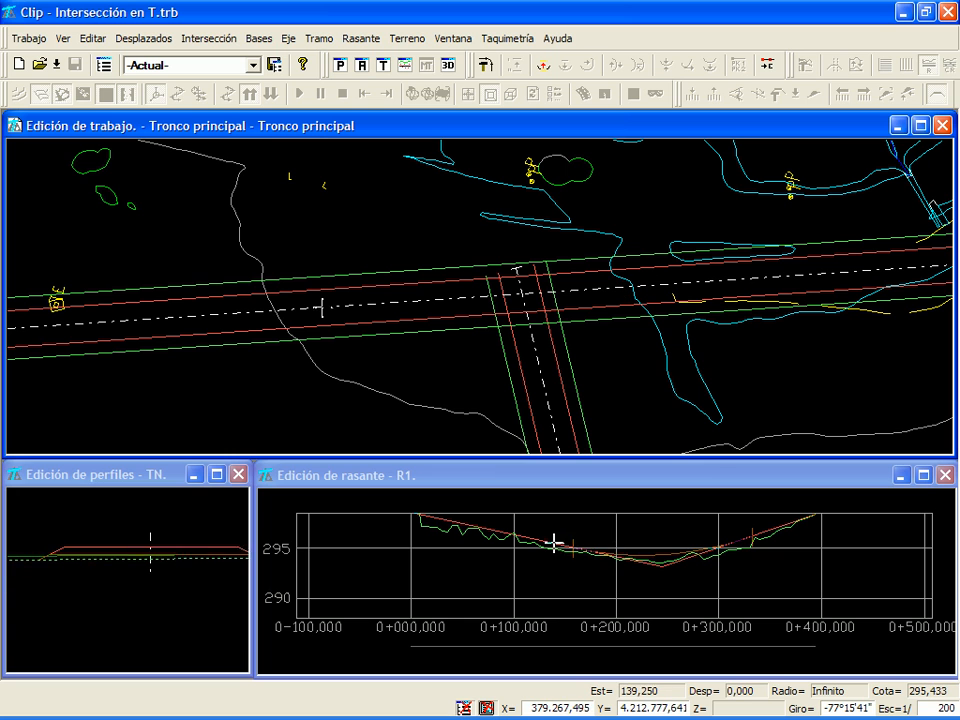
pyautogui.click(543, 375)
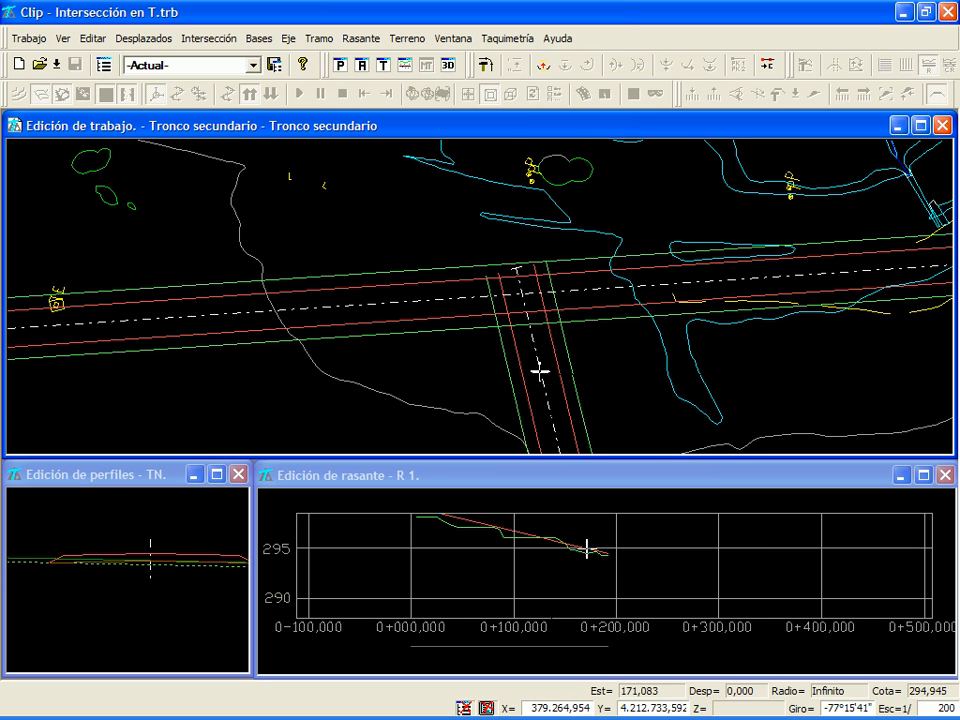
pyautogui.doubleClick(500, 133)
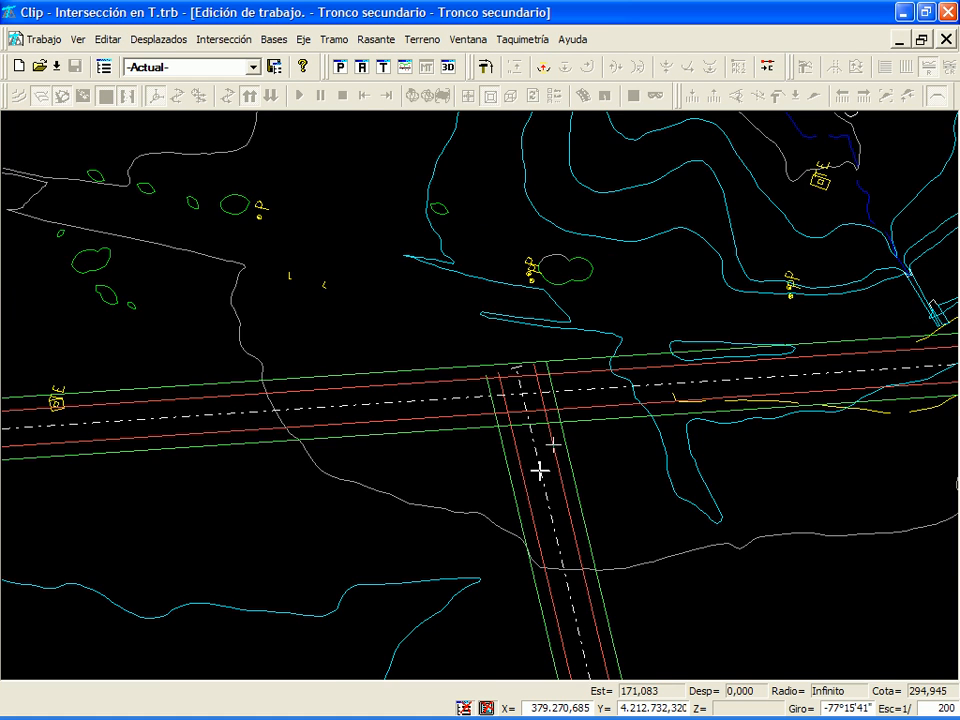
# - Examine the elevation data where the Tronco secundario axis crosses the platform edge and carriageway edge of Tronco principal
pyautogui.scroll(1, 539, 470)
pyautogui.moveTo(501, 386); pyautogui.dragTo(612, 230, button='middle')
pyautogui.scroll(1, 465, 387)
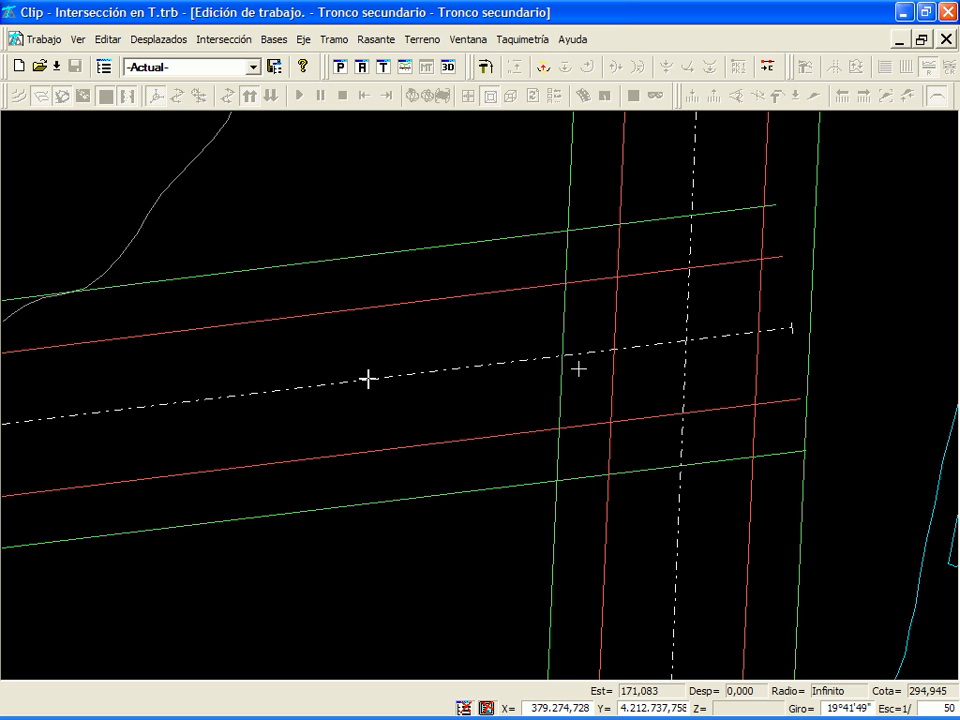
pyautogui.scroll(2, 565, 347)
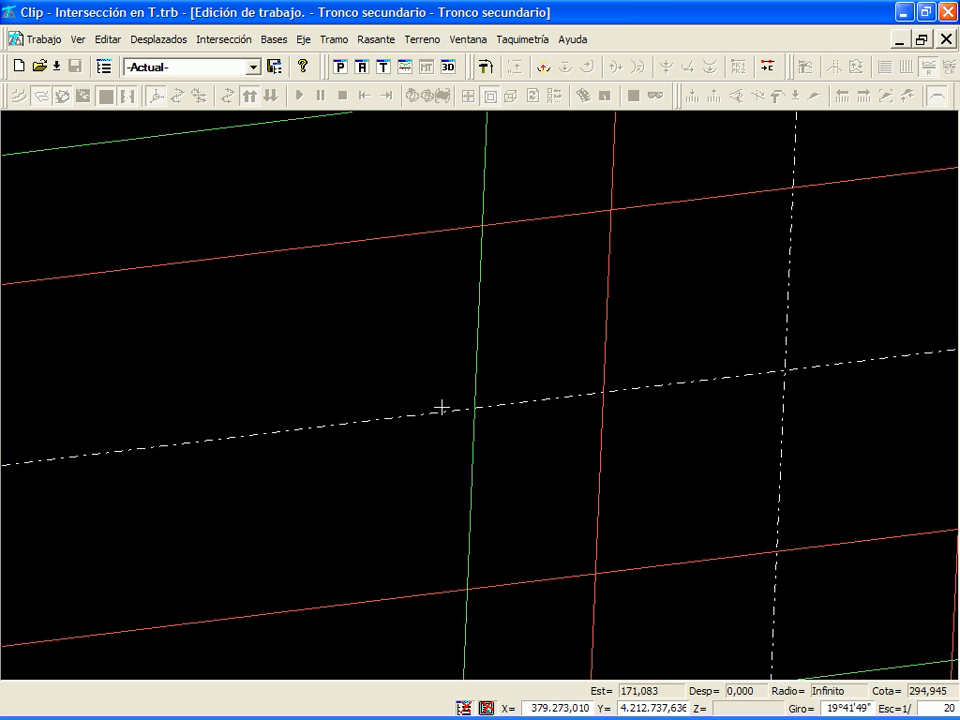
pyautogui.scroll(-2, 437, 407)
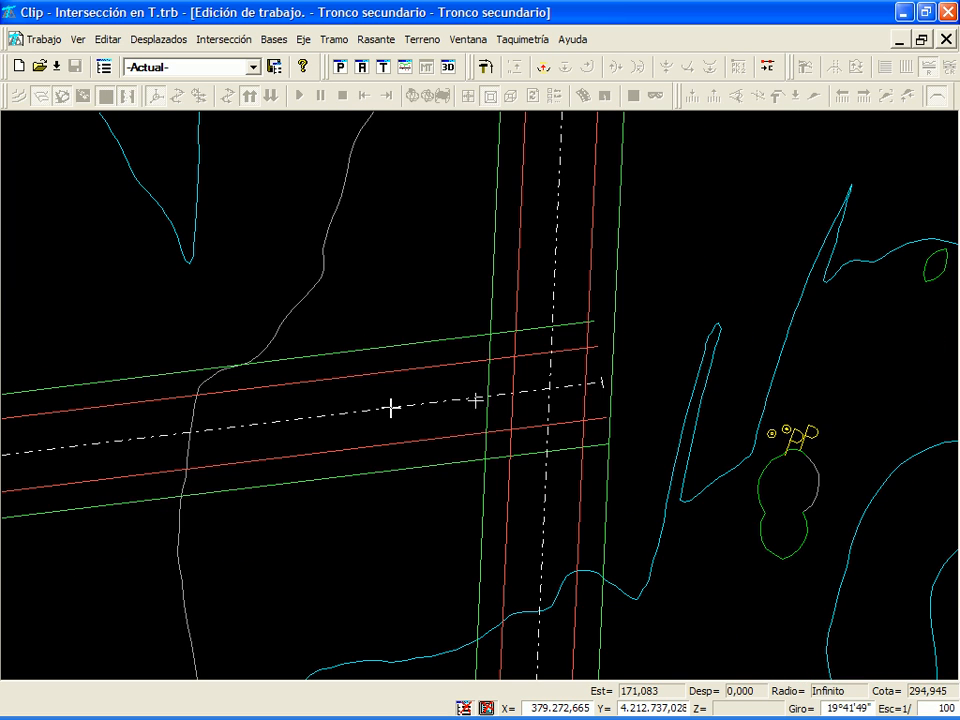
pyautogui.scroll(1, 391, 407)
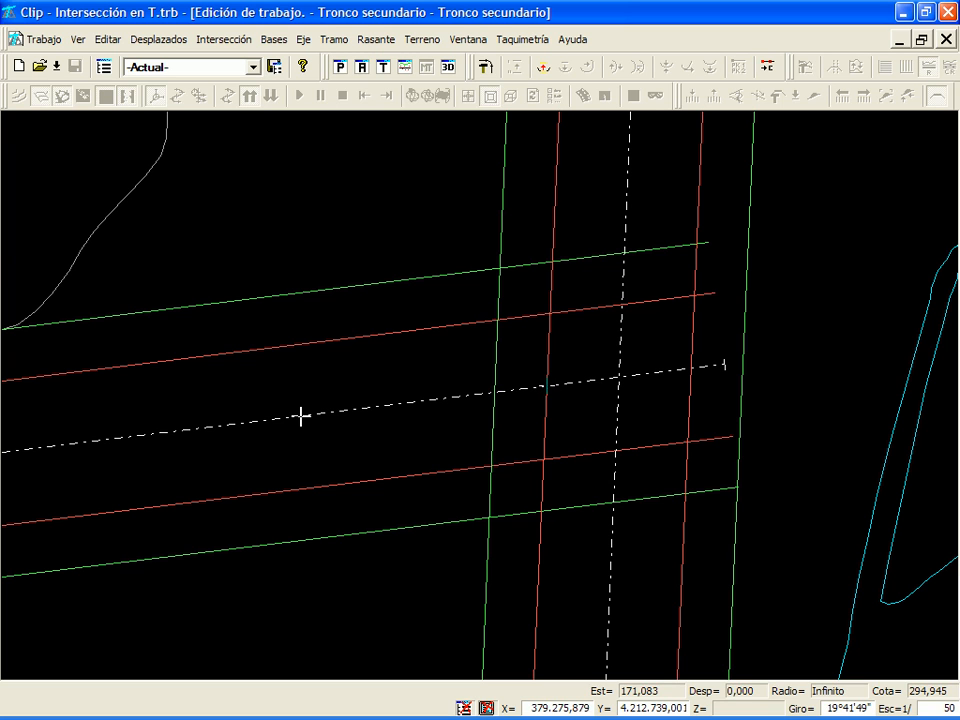
pyautogui.scroll(1, 507, 392)
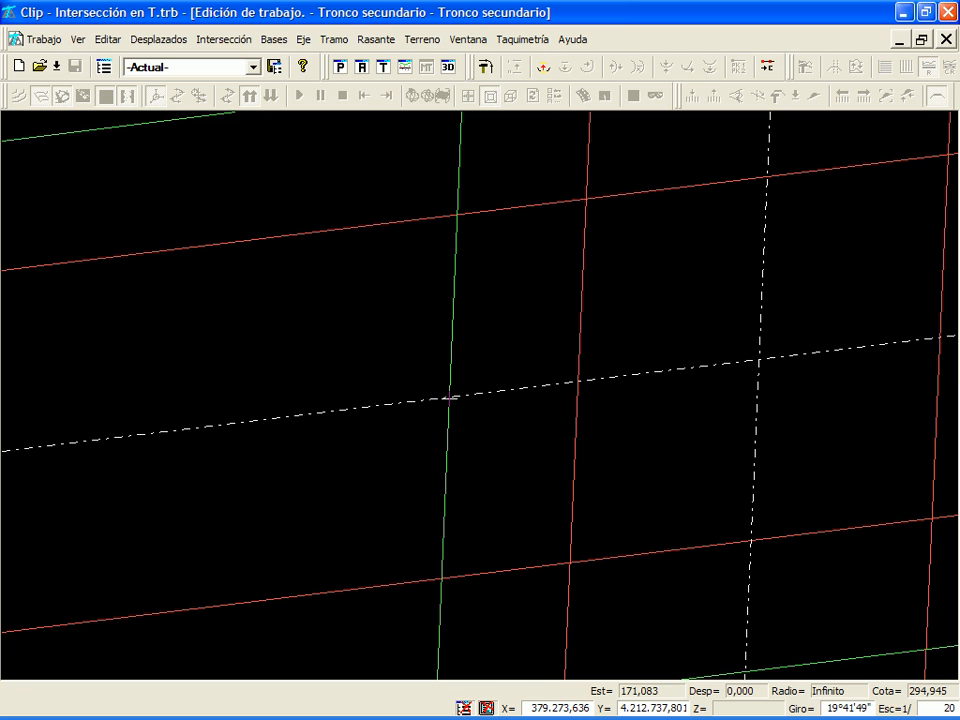
pyautogui.moveTo(447, 398)
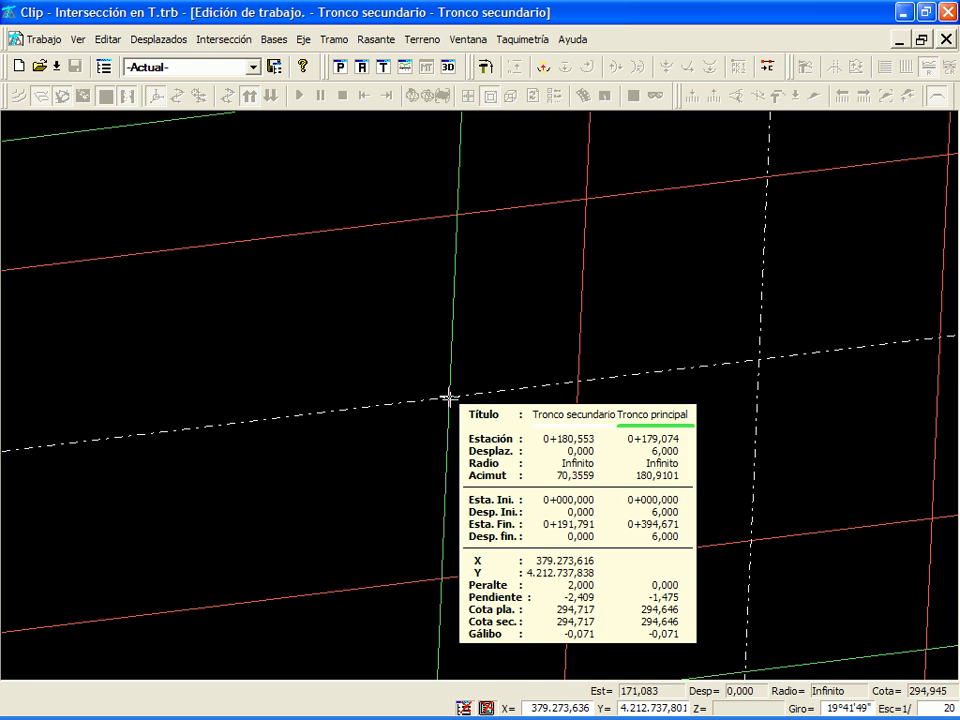
pyautogui.moveTo(578, 381)
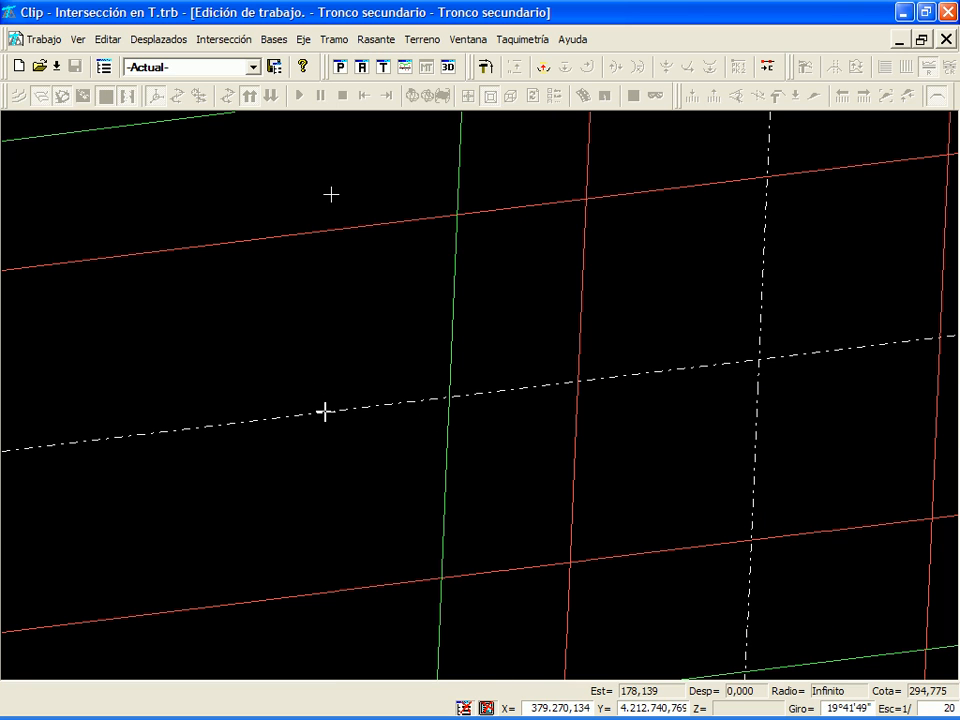
# - Open the secondary road's grade line and insert vertices at the two Tronco principal edge marks near stations 0+180.55 and 0+183.09
pyautogui.click(368, 70)
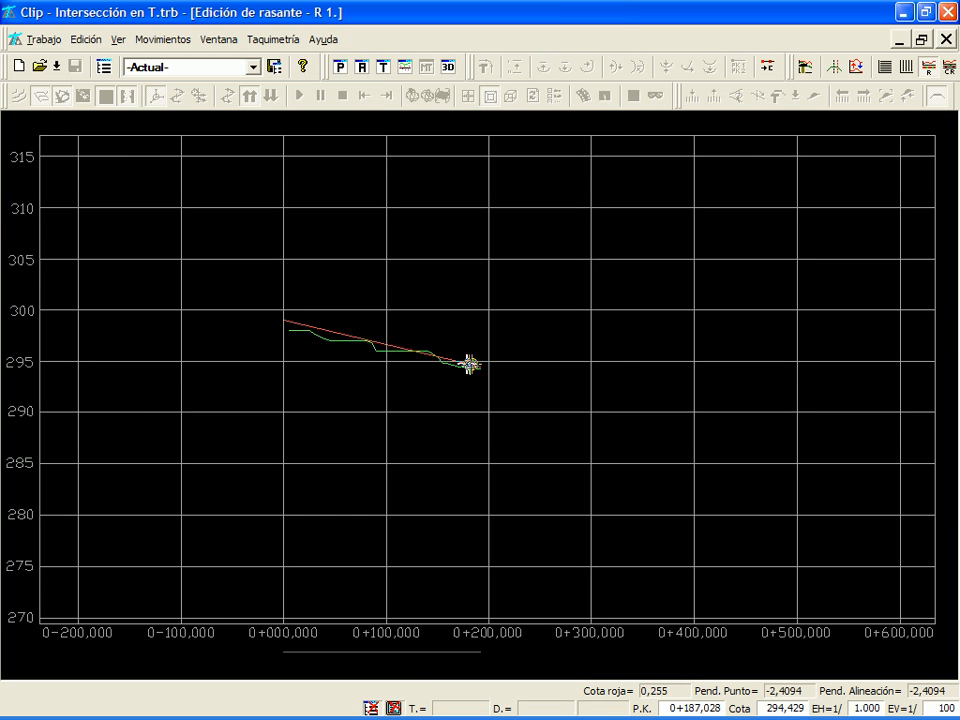
pyautogui.scroll(3, 467, 368)
pyautogui.scroll(2, 467, 370)
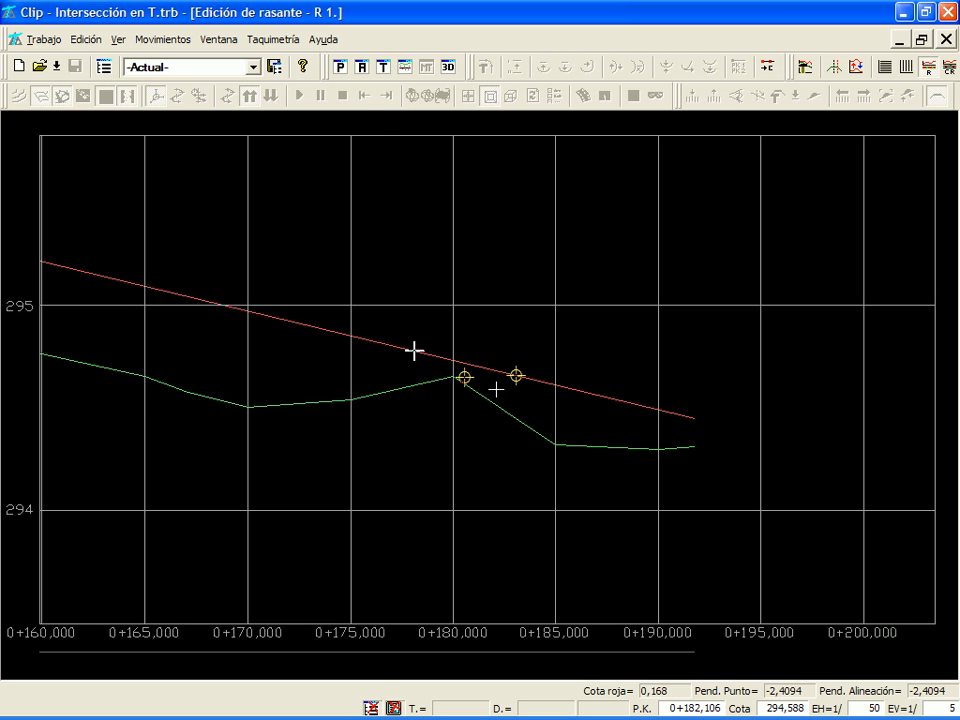
pyautogui.scroll(1, 497, 389)
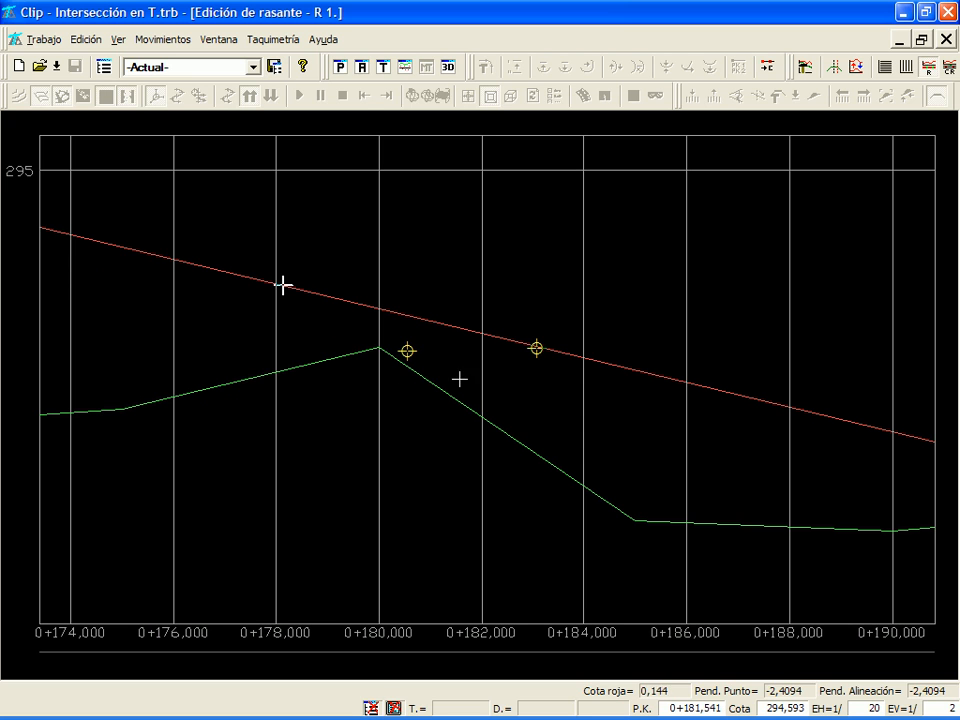
pyautogui.rightClick(407, 351)
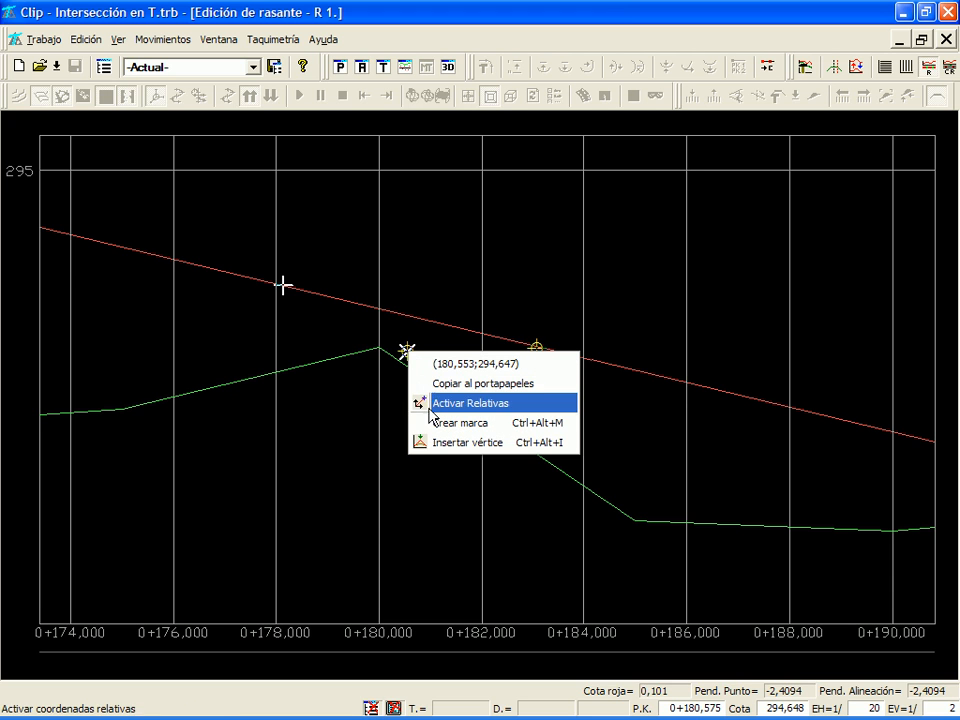
pyautogui.click(452, 442)
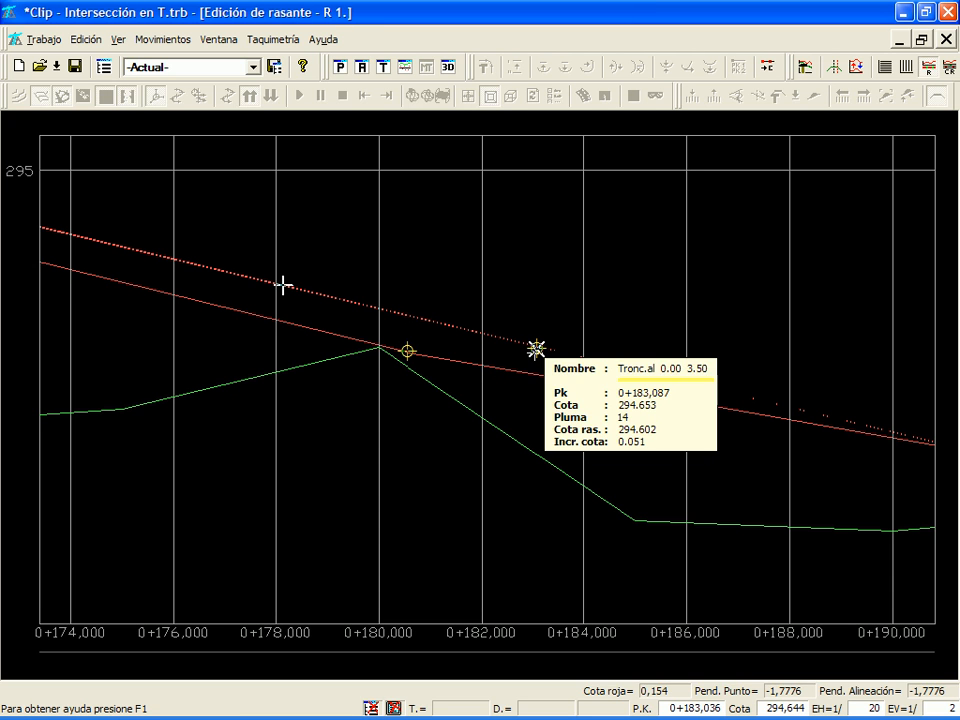
pyautogui.rightClick(536, 348)
pyautogui.click(572, 445)
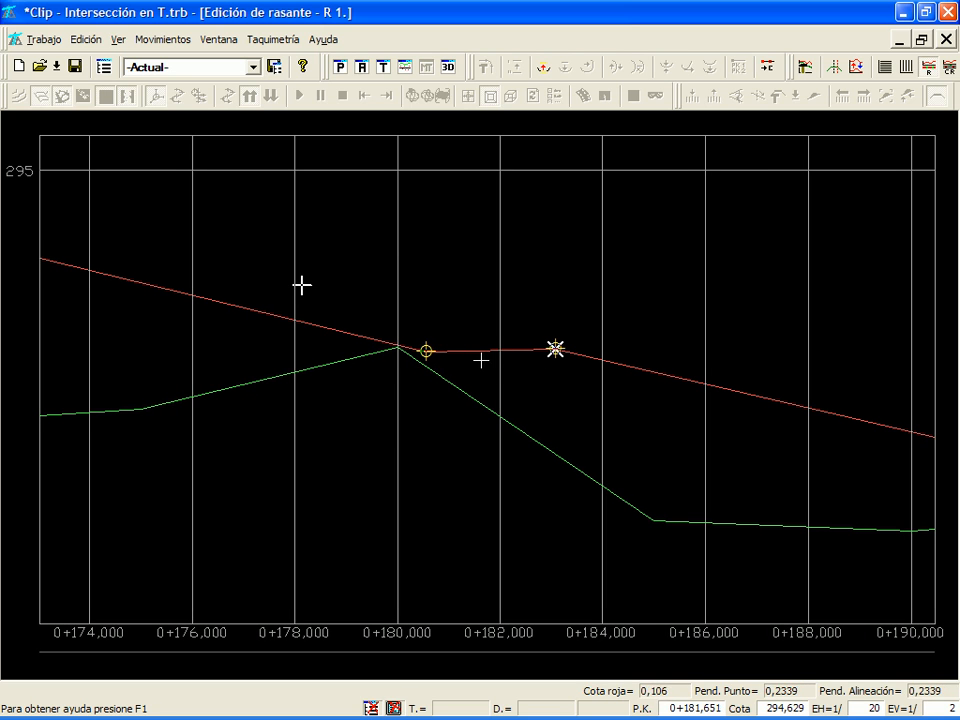
# - Fix the alignment between the two inserted vertices and move its first vertex back along it to about station 0+164.5
pyautogui.rightClick(485, 369)
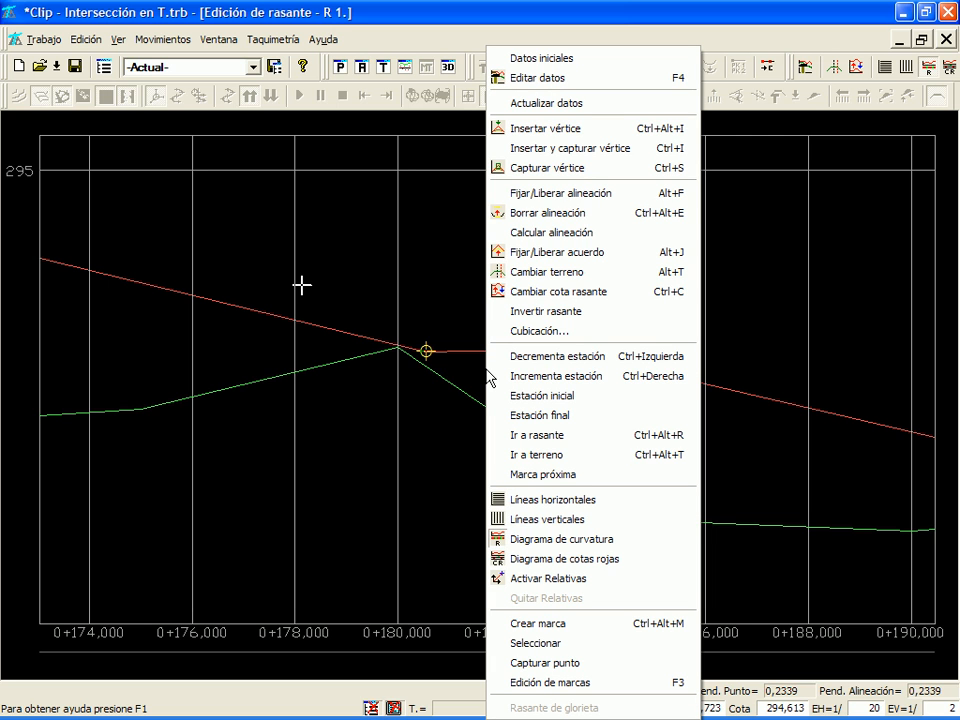
pyautogui.click(540, 192)
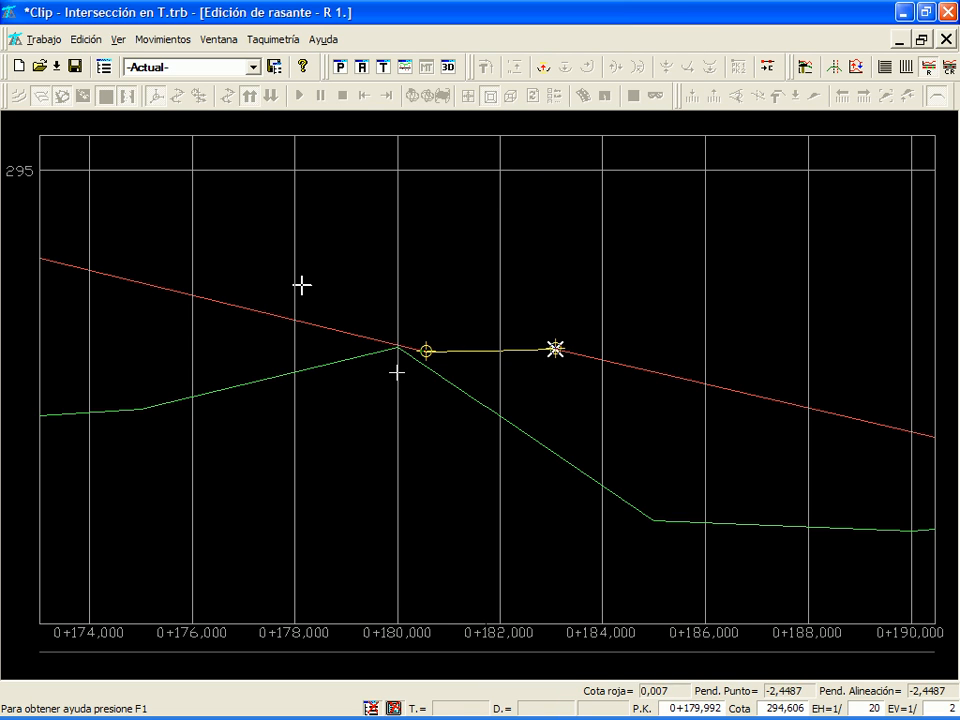
pyautogui.moveTo(426, 351); pyautogui.dragTo(229, 355)
pyautogui.press('-')
pyautogui.moveTo(486, 379); pyautogui.dragTo(360, 379)
pyautogui.press('-')
pyautogui.press('-')
pyautogui.moveTo(486, 379); pyautogui.dragTo(422, 387)
pyautogui.press('+')
pyautogui.press('+')
# - Open the grade line data table and set the vertical curve length at vertex 2 to 30
pyautogui.press('t')
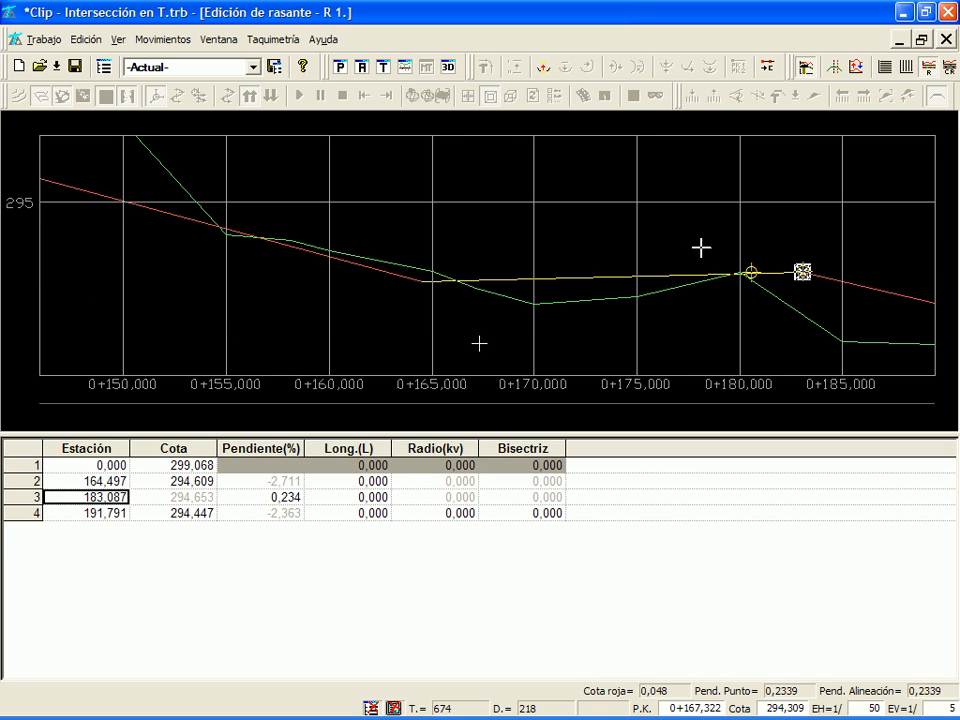
pyautogui.click(368, 481)
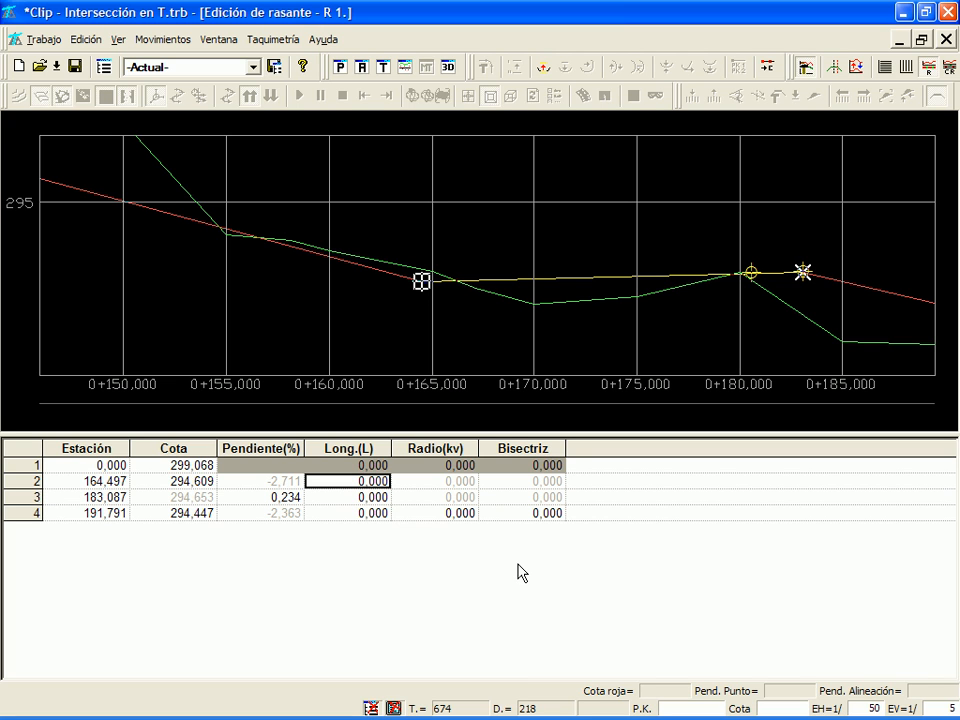
pyautogui.write('35')
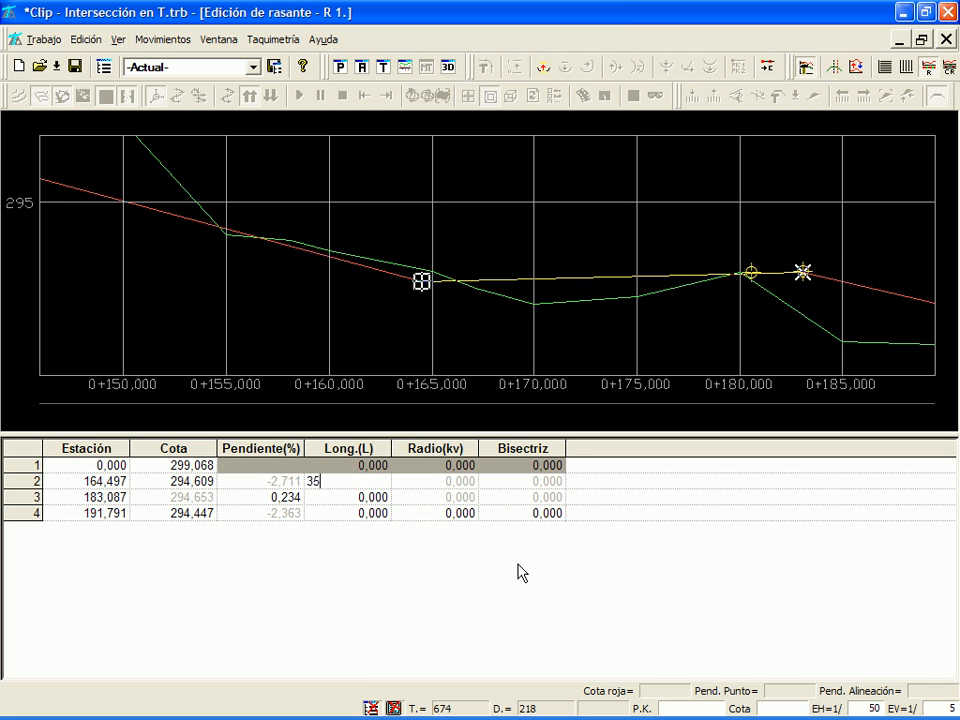
pyautogui.press('Return')
pyautogui.press('Left')
pyautogui.write('30')
pyautogui.press('Return')
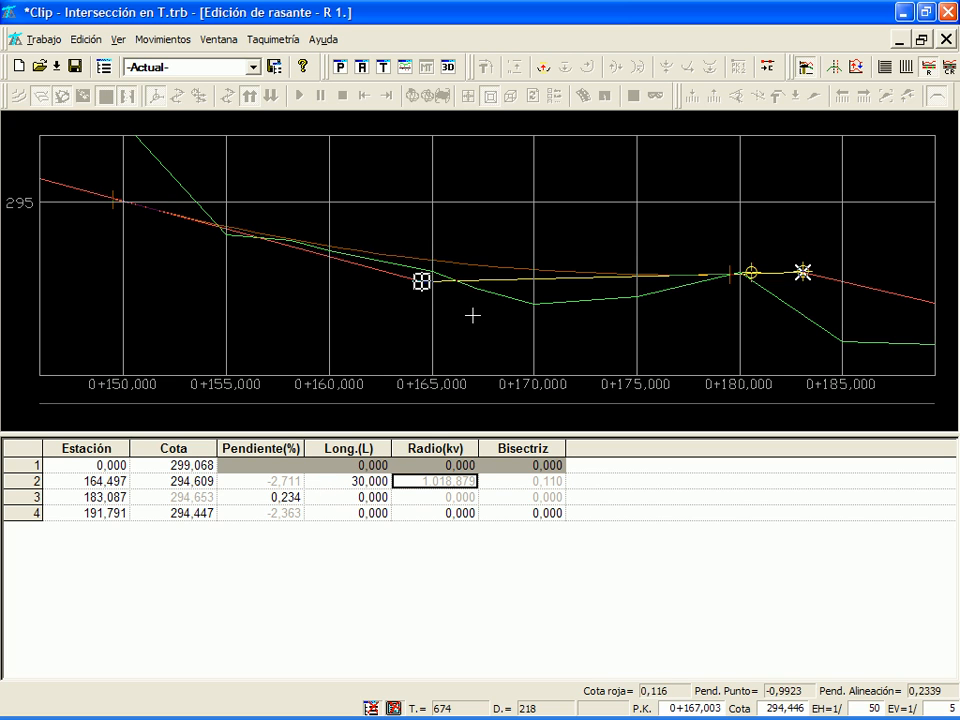
# - Shift vertex 2 along the fixed alignment to about station 0+164.86, release it, and check the curve's end against the edge mark
pyautogui.moveTo(421, 281); pyautogui.dragTo(433, 258)
pyautogui.rightClick(432, 259)
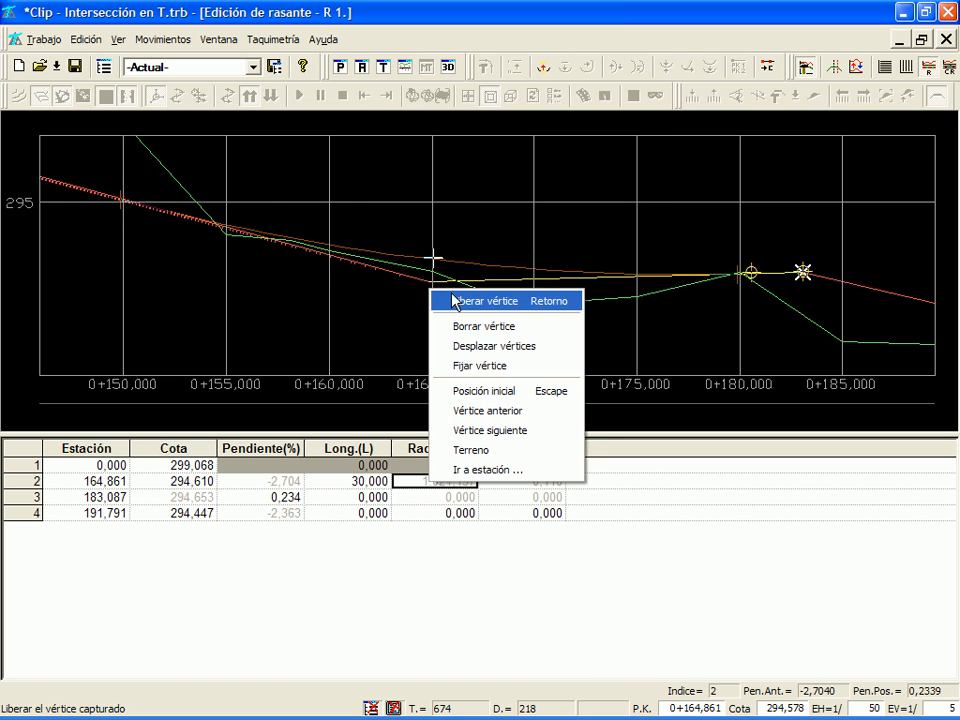
pyautogui.click(441, 300)
pyautogui.scroll(2, 484, 230)
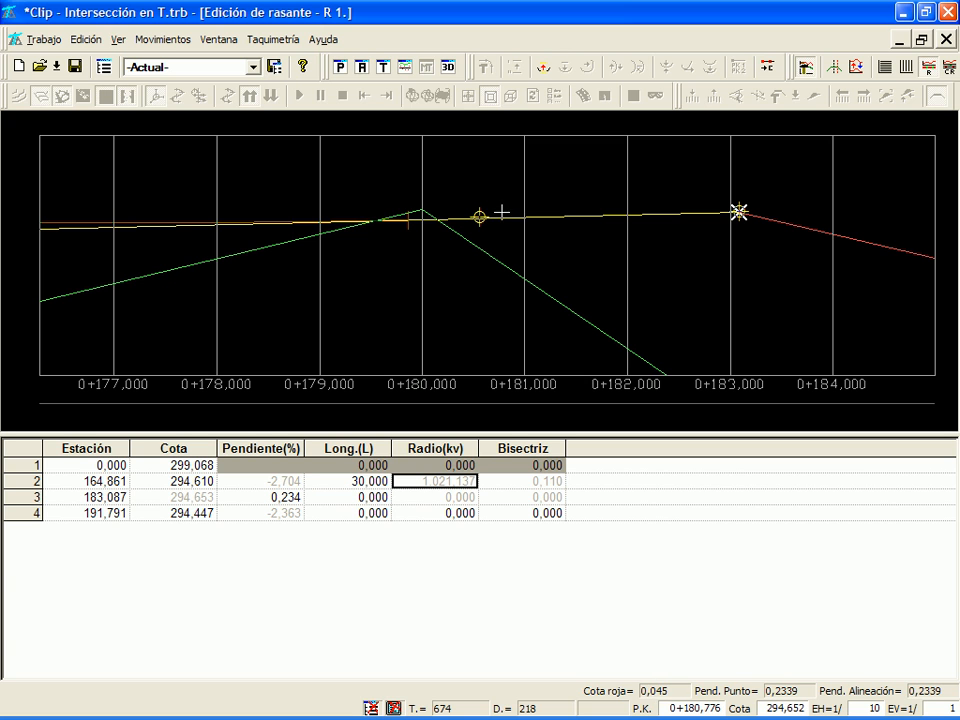
pyautogui.scroll(-3, 473, 246)
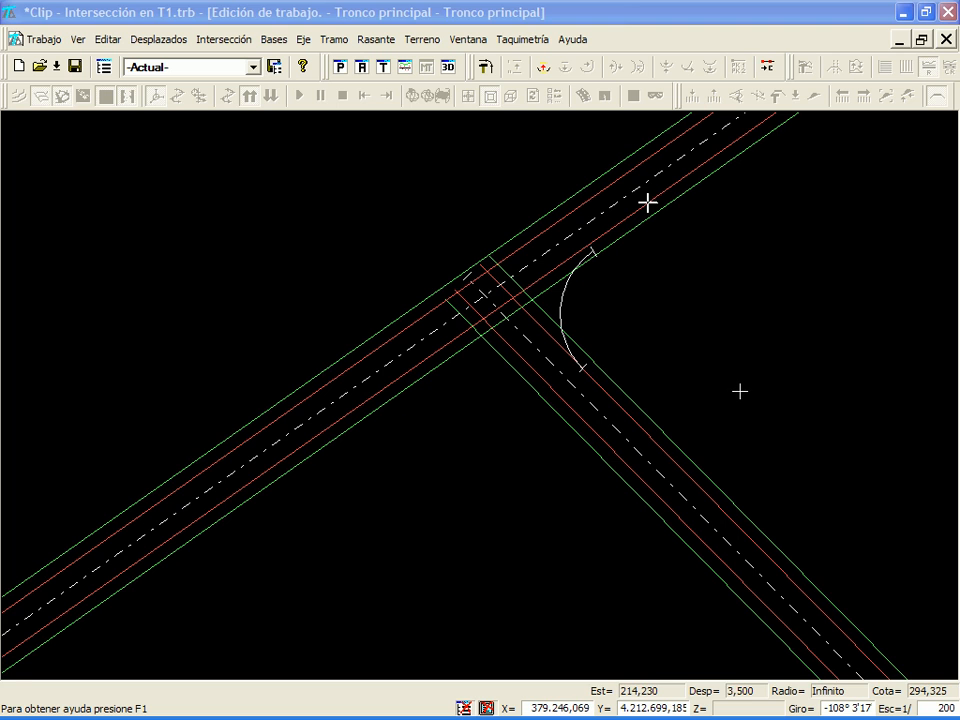
# - Add an offset line to Tronco principal from station 0+000 to 0+214.230 with start and end offsets of 7
pyautogui.moveTo(489, 399); pyautogui.dragTo(480, 396)
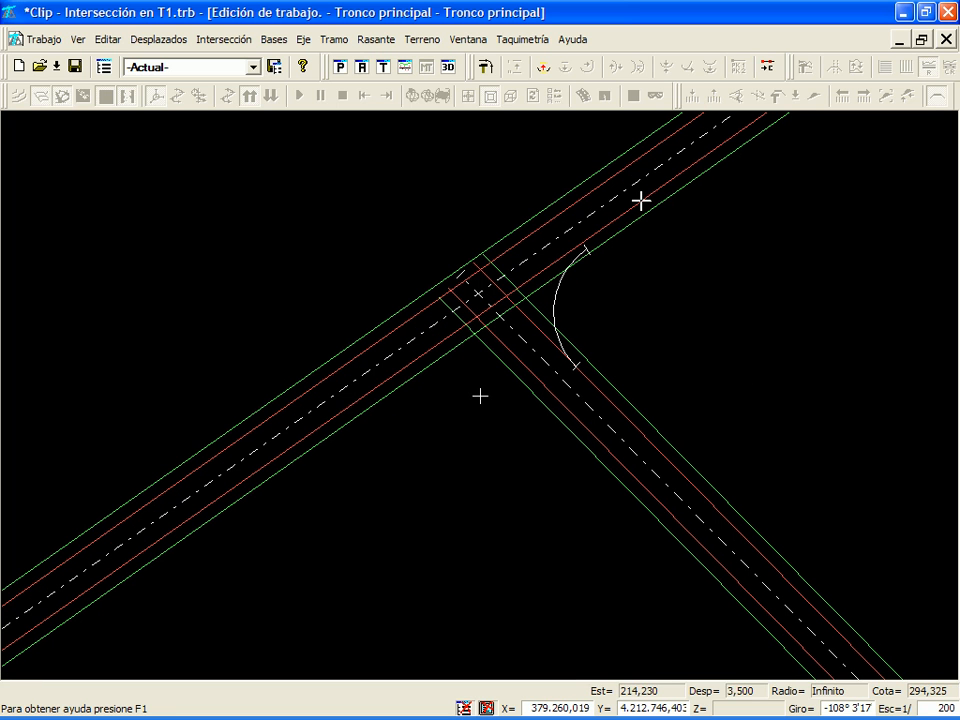
pyautogui.click(365, 395)
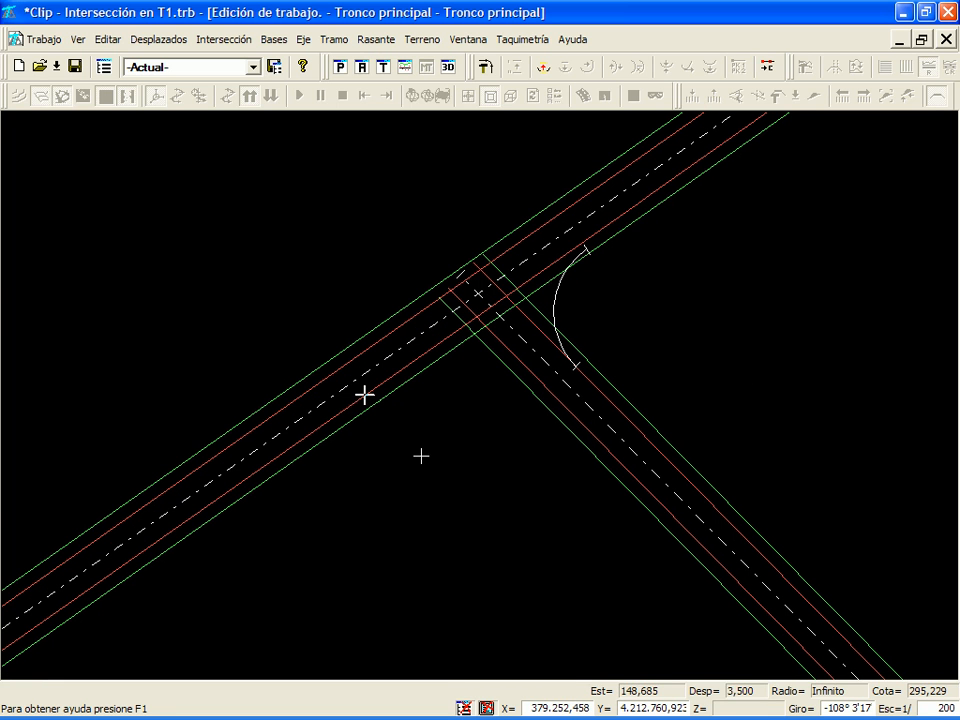
pyautogui.press('Tab')
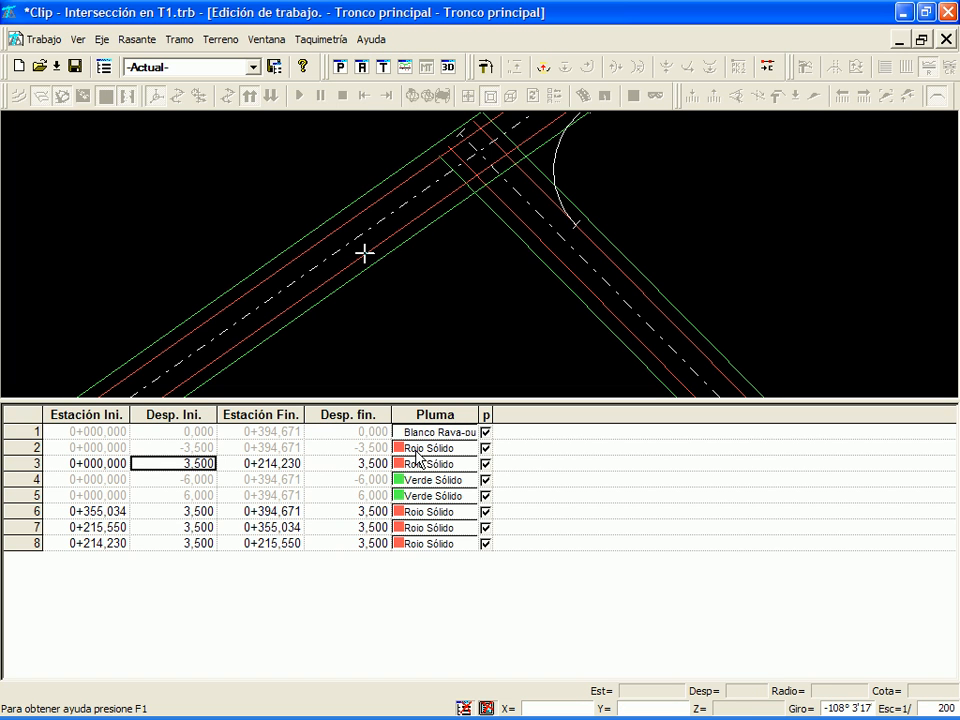
pyautogui.press('Insert')
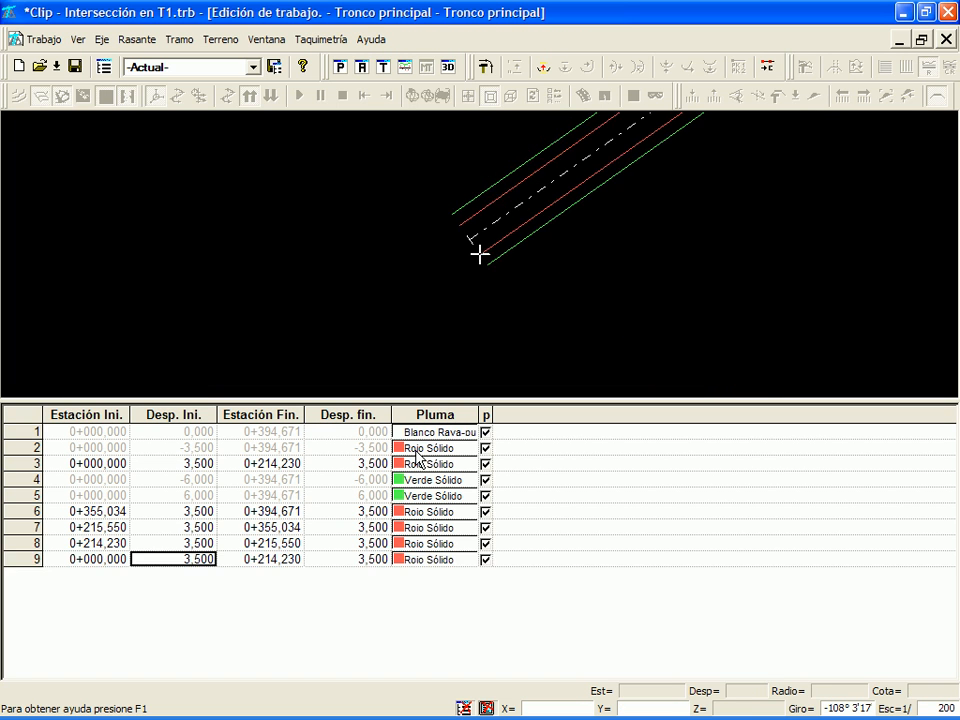
pyautogui.write('7')
pyautogui.press('Tab')
pyautogui.press('Tab')
pyautogui.write('7')
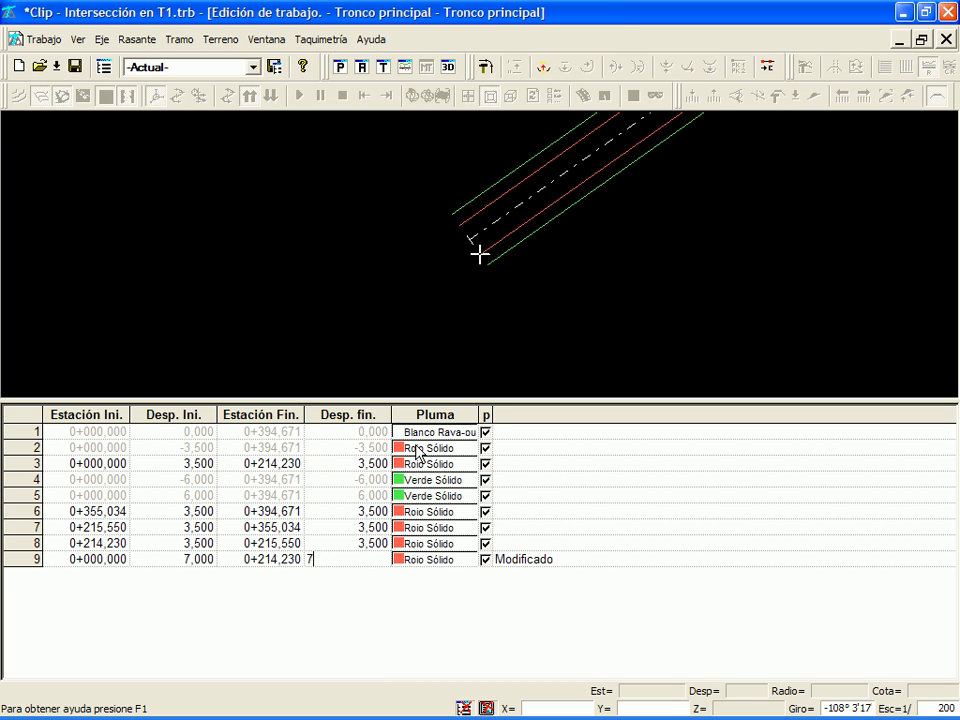
pyautogui.press('Tab')
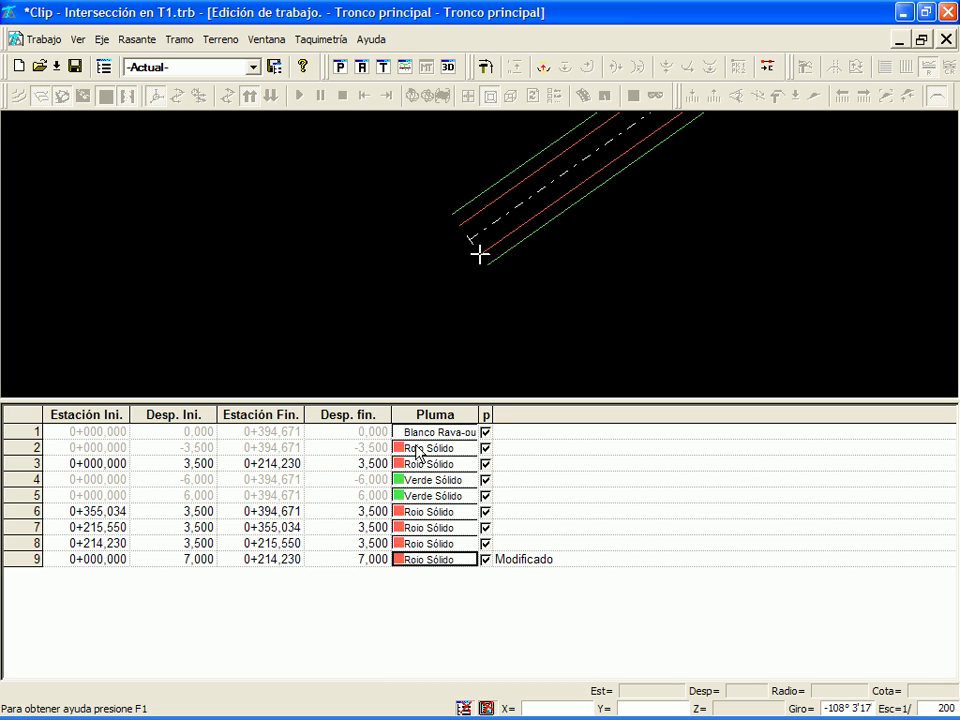
# - Assign the white dash-dot pen to the new offset line and leave the offset table
pyautogui.click(466, 559)
pyautogui.scroll(3, 470, 465)
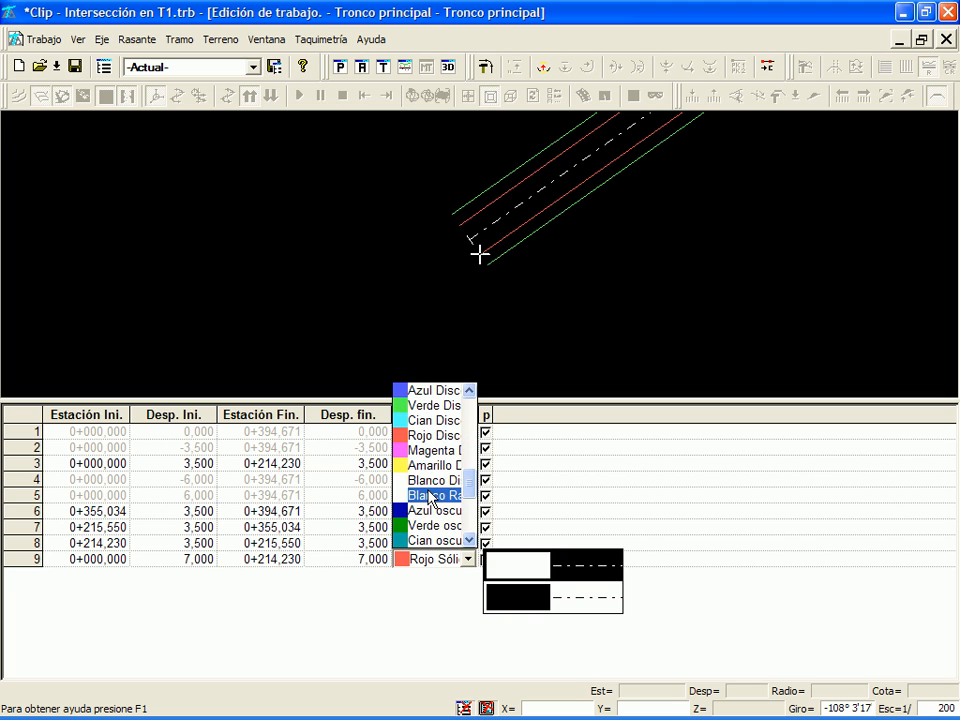
pyautogui.click(440, 491)
pyautogui.press('Return')
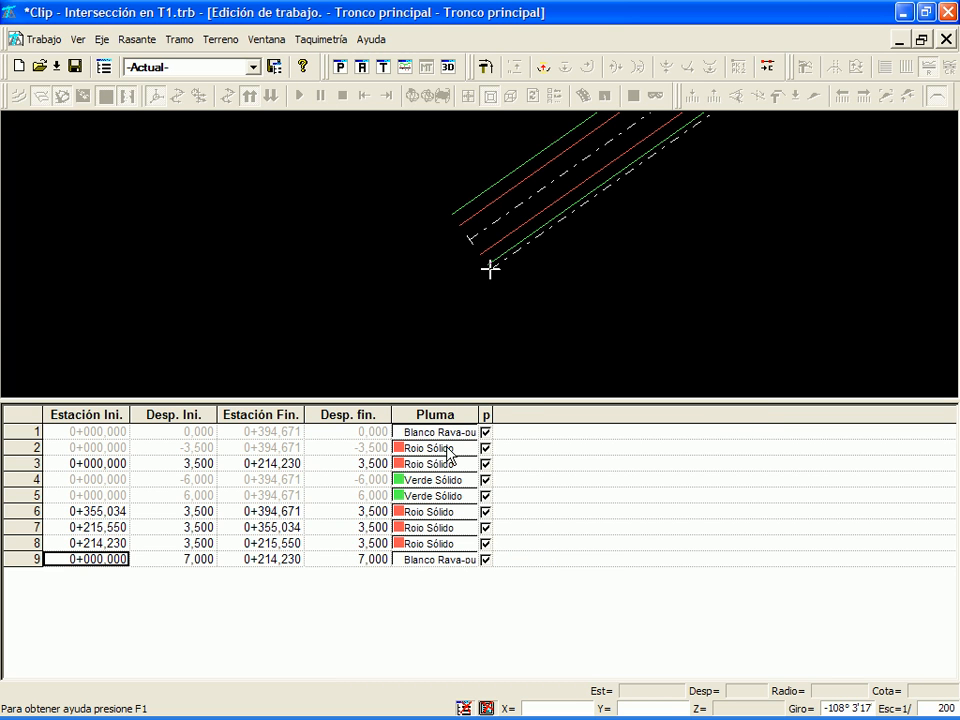
pyautogui.press('Escape')
pyautogui.rightClick(888, 170)
pyautogui.rightClick(563, 388)
pyautogui.scroll(1, 715, 188)
pyautogui.rightClick(409, 403)
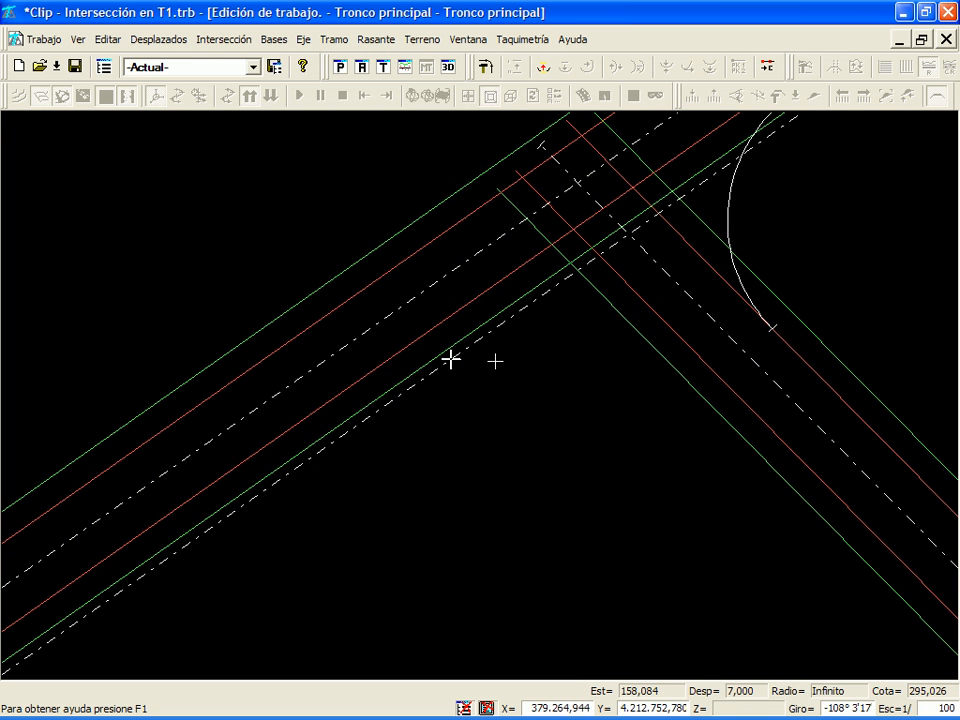
# - Create a new axis R2 with the proposed general data and hide the work tree
pyautogui.click(104, 68)
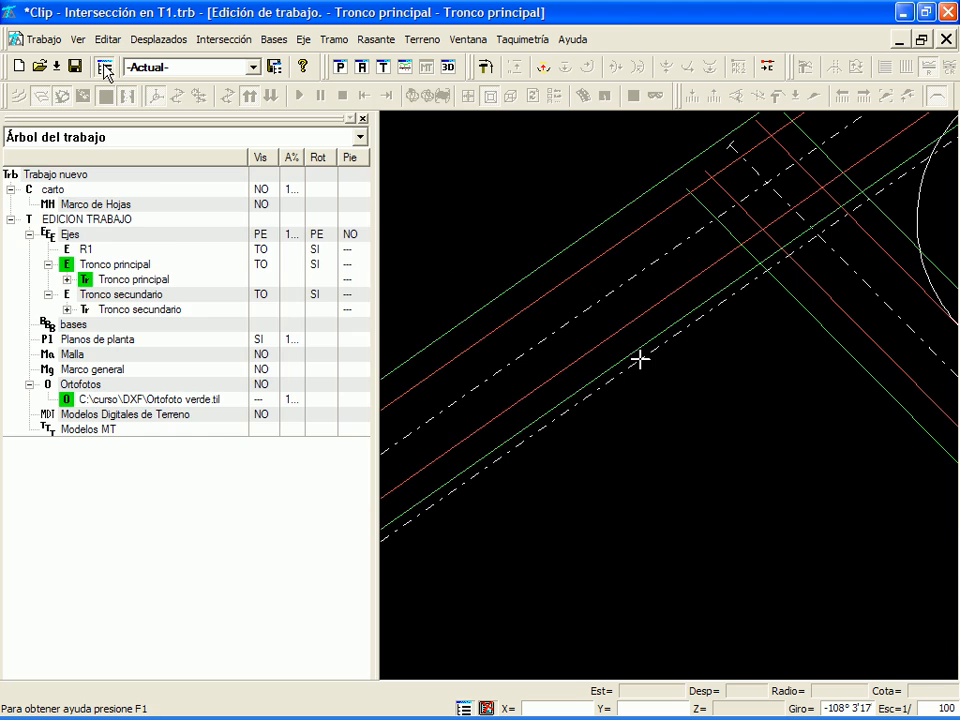
pyautogui.rightClick(152, 238)
pyautogui.click(190, 248)
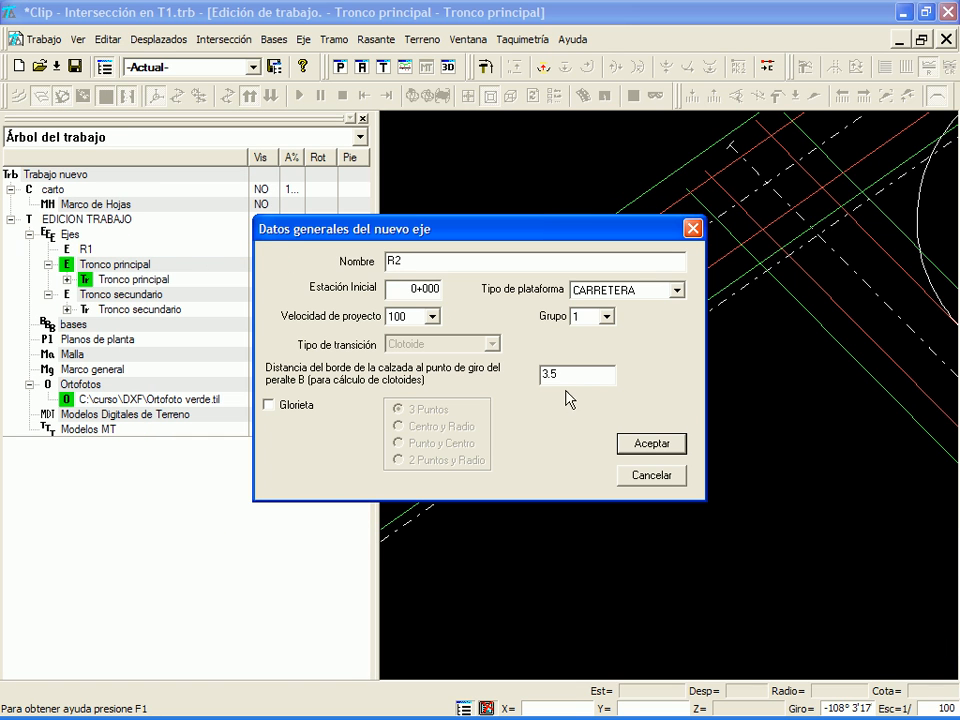
pyautogui.click(636, 443)
pyautogui.click(364, 120)
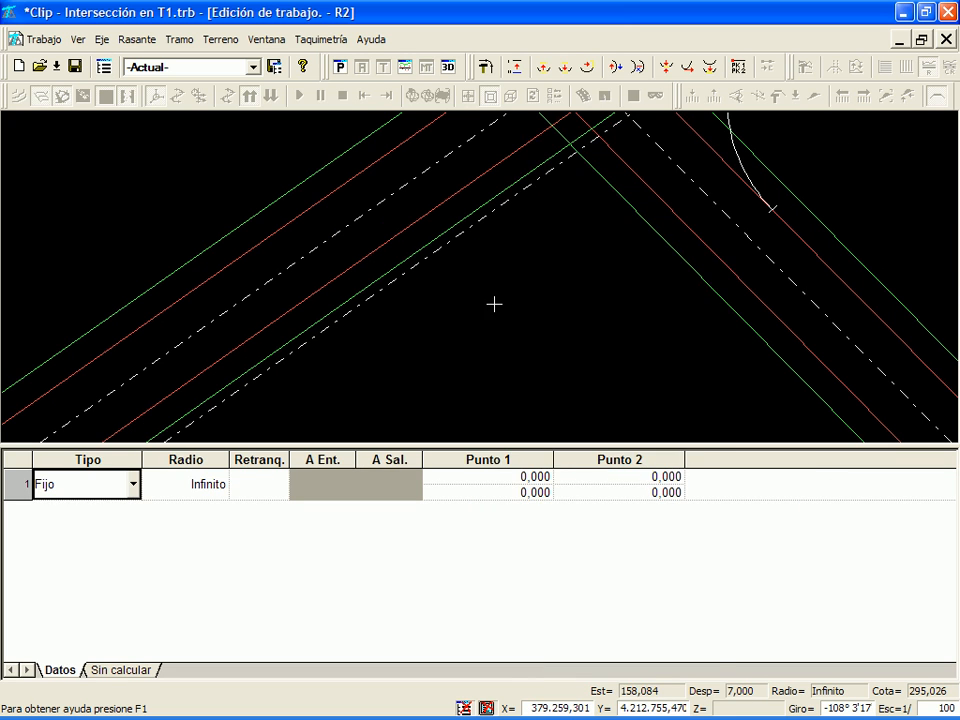
# - Import the 7 m offset line of Tronco principal as the first fixed alignment of R2, without linking it
pyautogui.rightClick(497, 300)
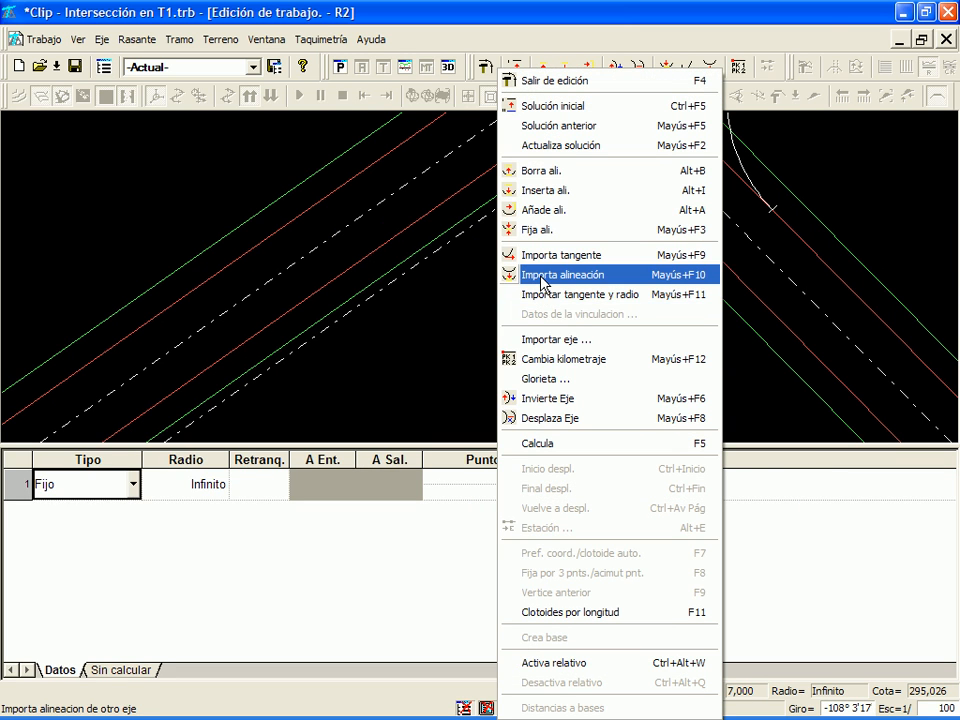
pyautogui.click(541, 279)
pyautogui.click(429, 257)
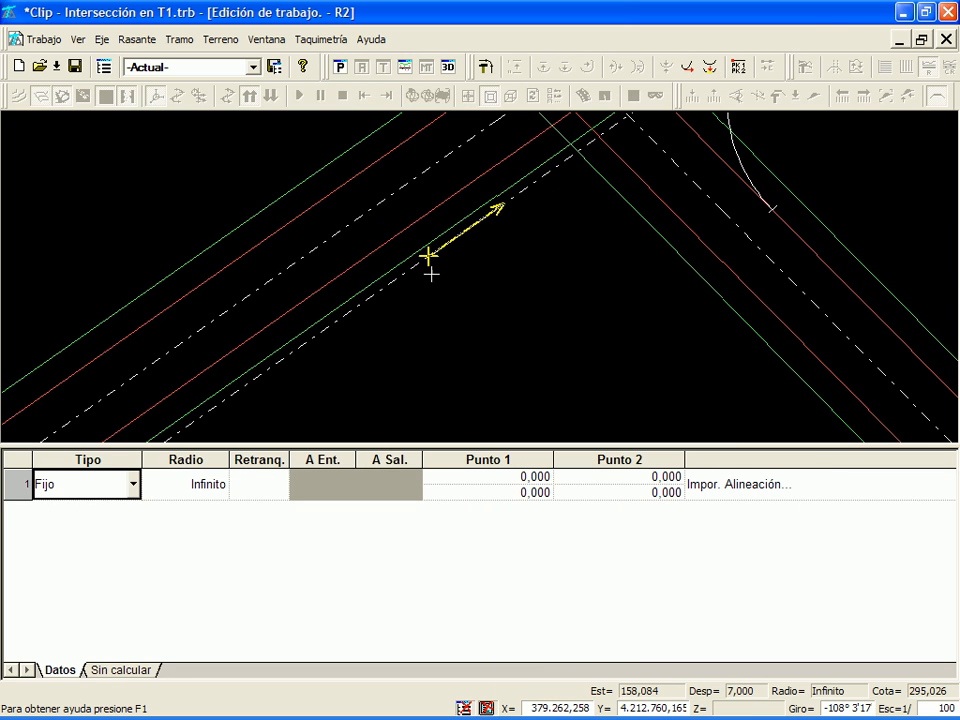
pyautogui.rightClick(457, 318)
pyautogui.click(506, 333)
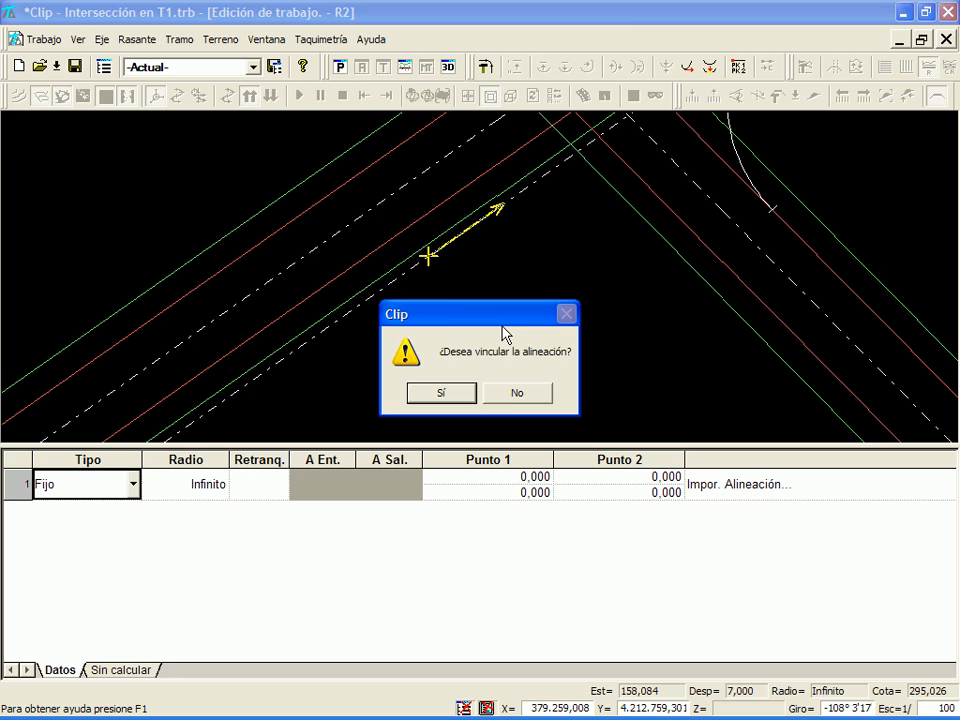
pyautogui.click(497, 393)
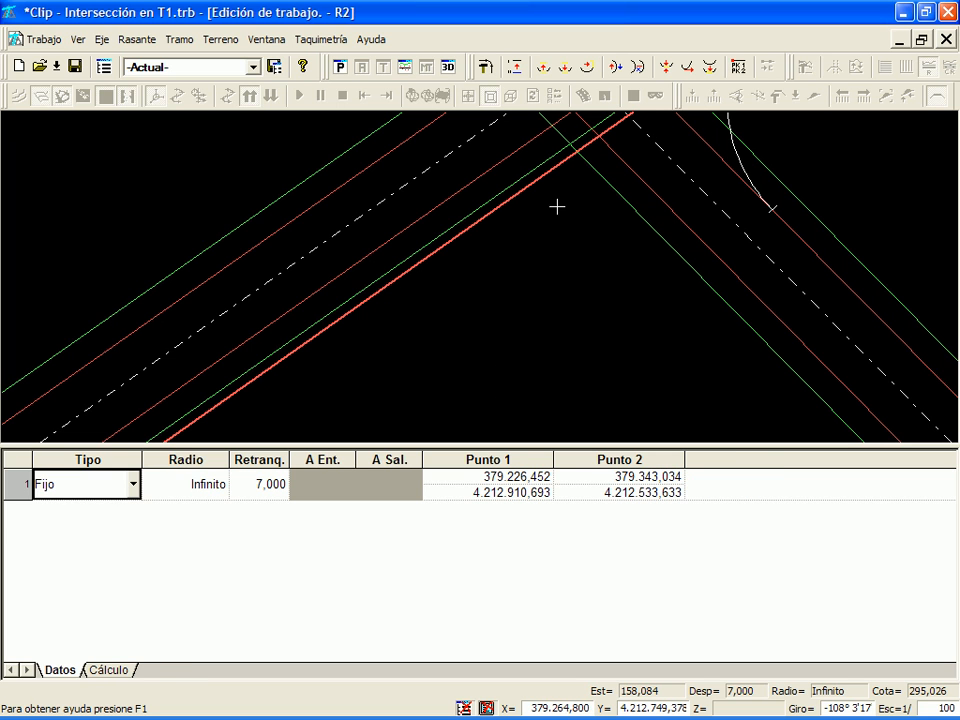
# - Add a second alignment of type Móvil with a radius of 15 to axis R2
pyautogui.press('Down')
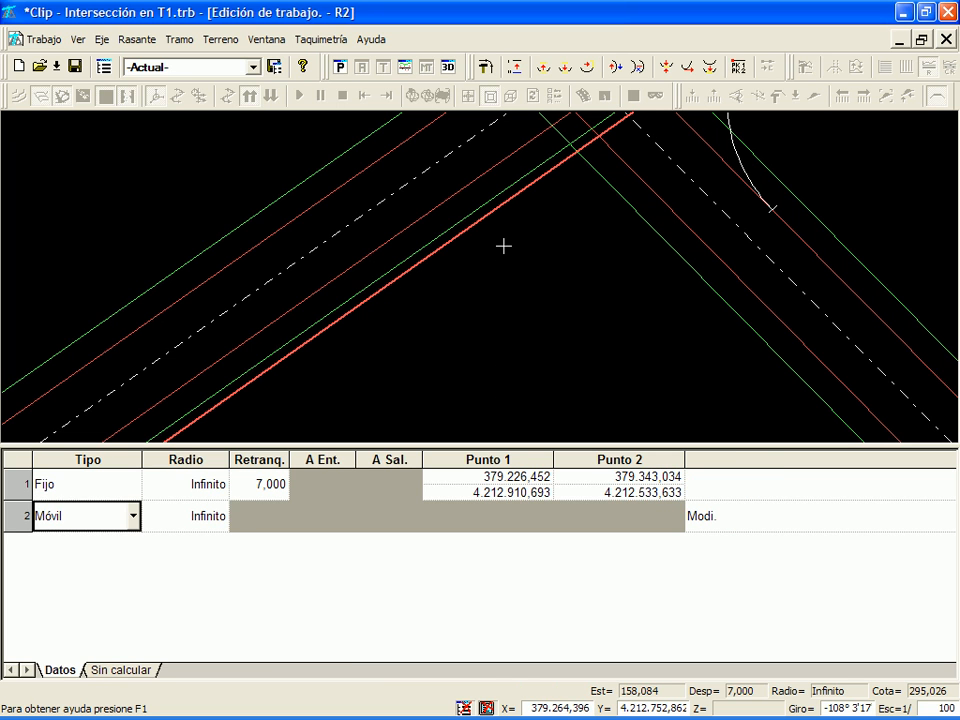
pyautogui.press('Tab')
pyautogui.write('15')
pyautogui.press('Tab')
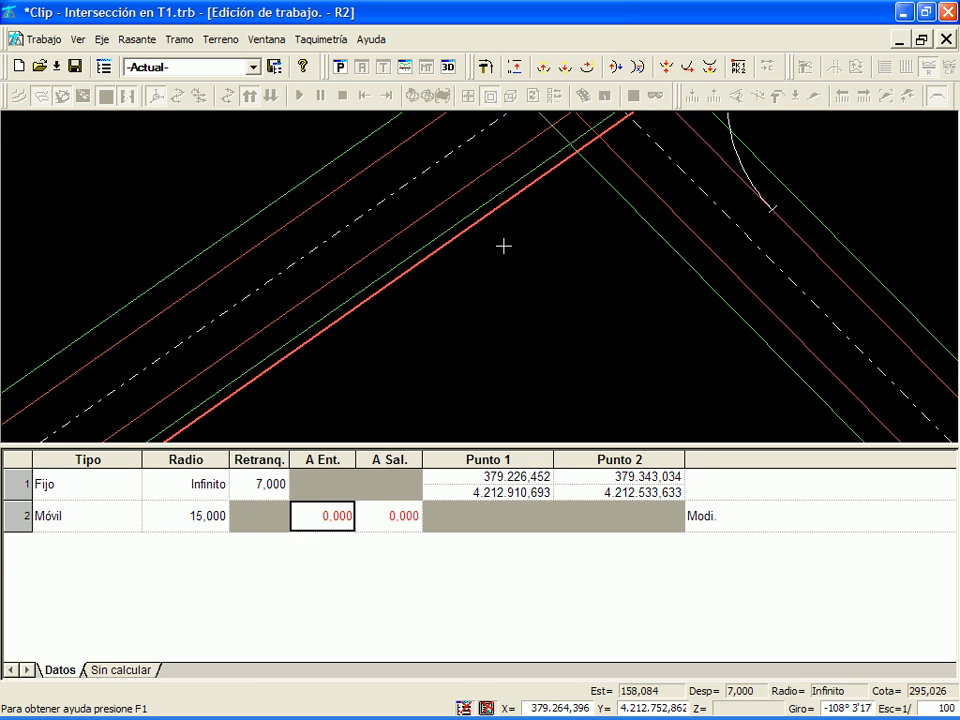
# - Import the 3.5 m offset line of Tronco secundario as the third fixed alignment of R2, with its direction reversed and without linking it
pyautogui.press('Down')
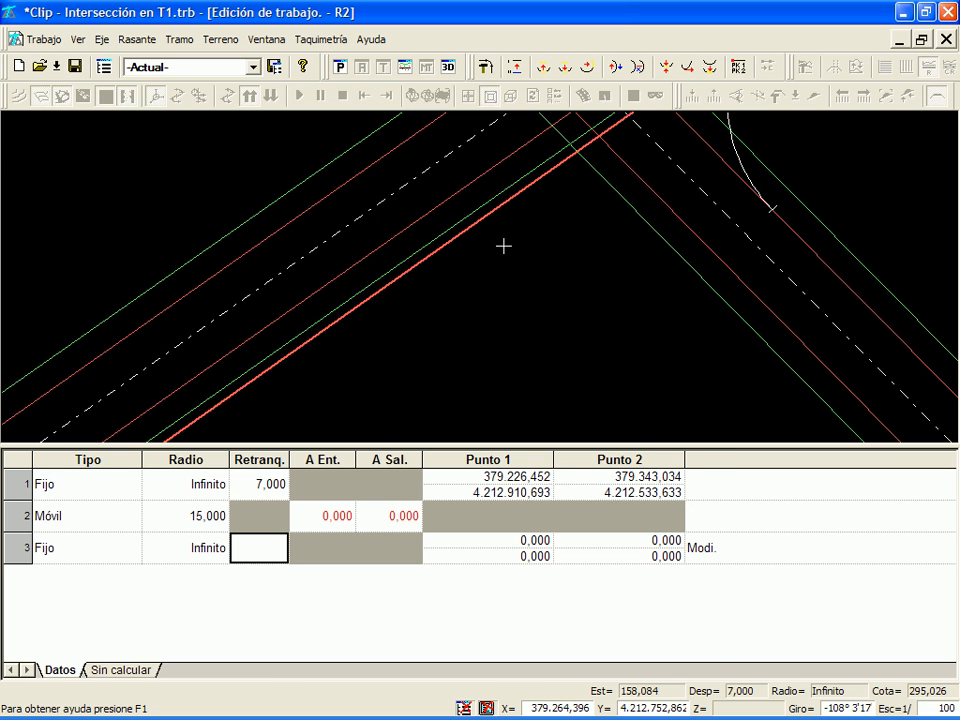
pyautogui.rightClick(501, 257)
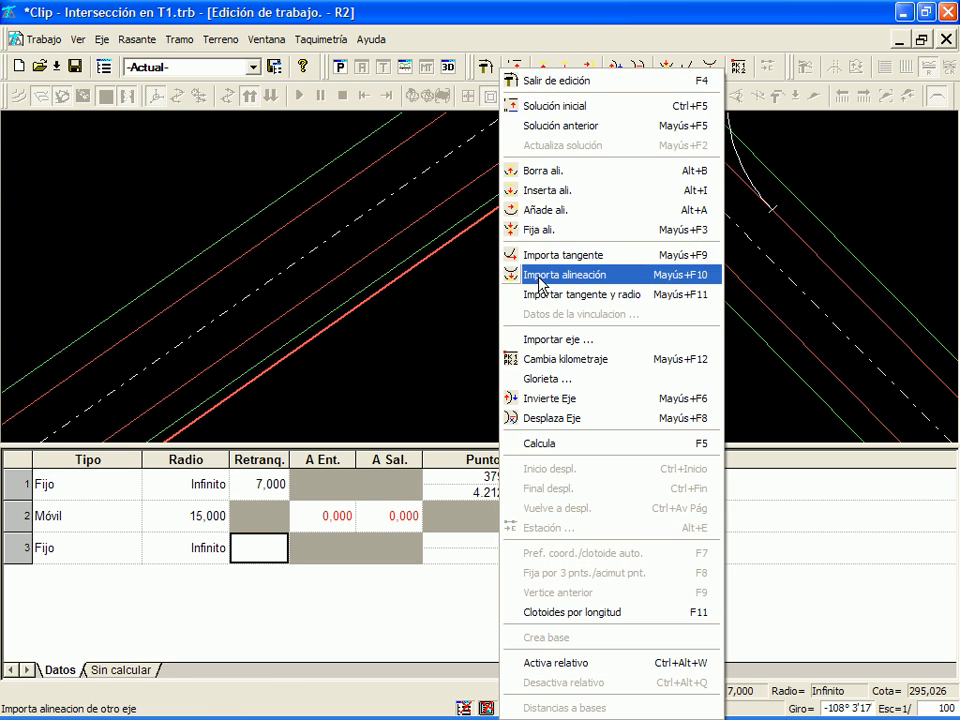
pyautogui.click(539, 280)
pyautogui.click(725, 262)
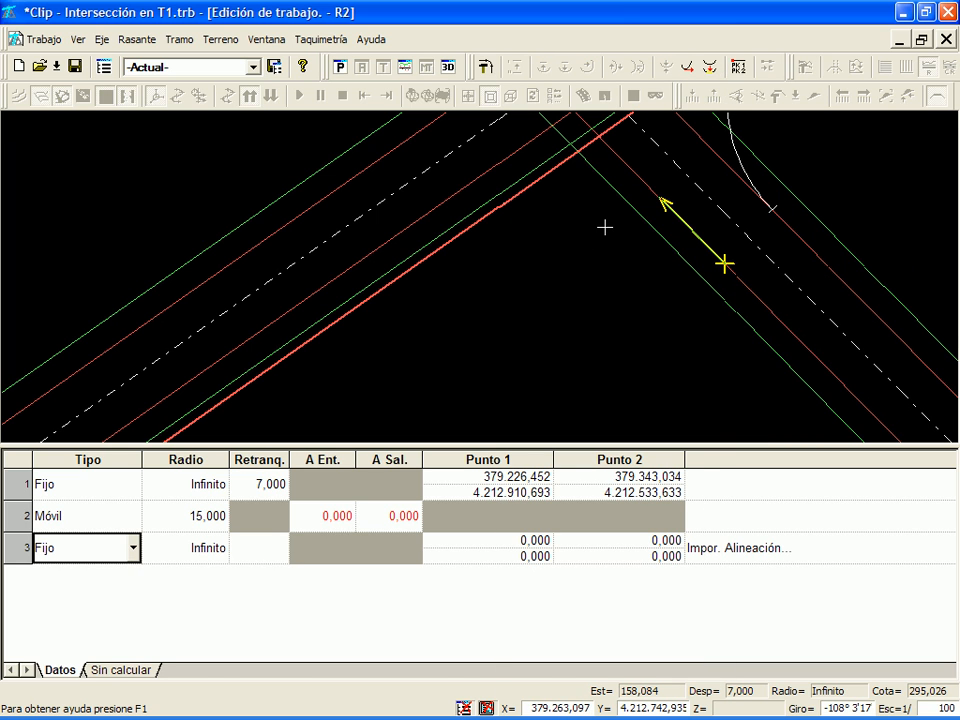
pyautogui.rightClick(604, 230)
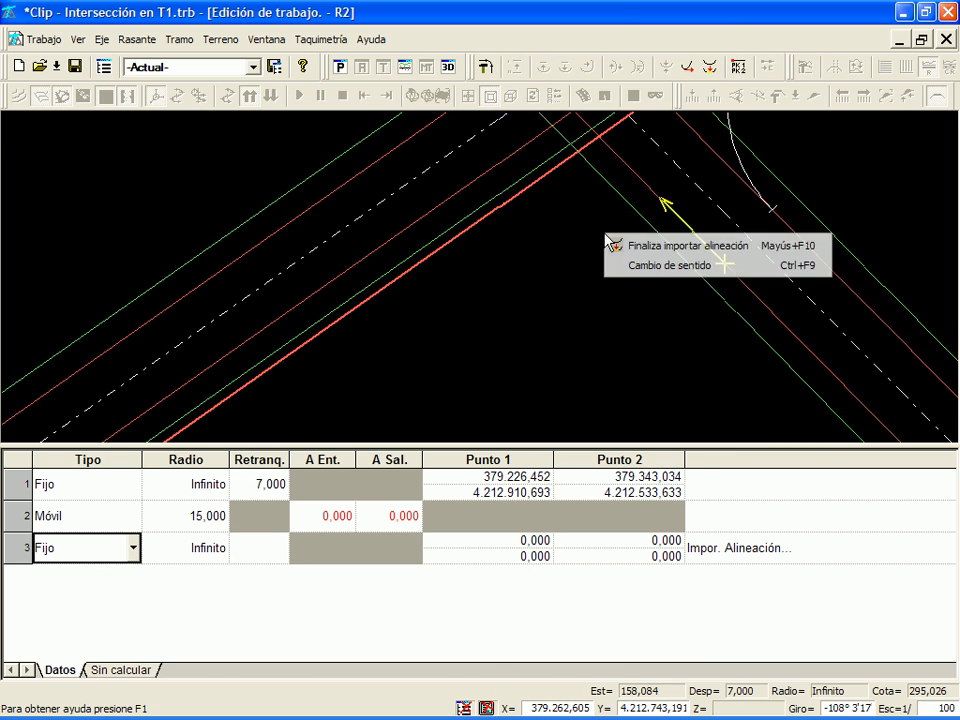
pyautogui.click(622, 265)
pyautogui.rightClick(542, 255)
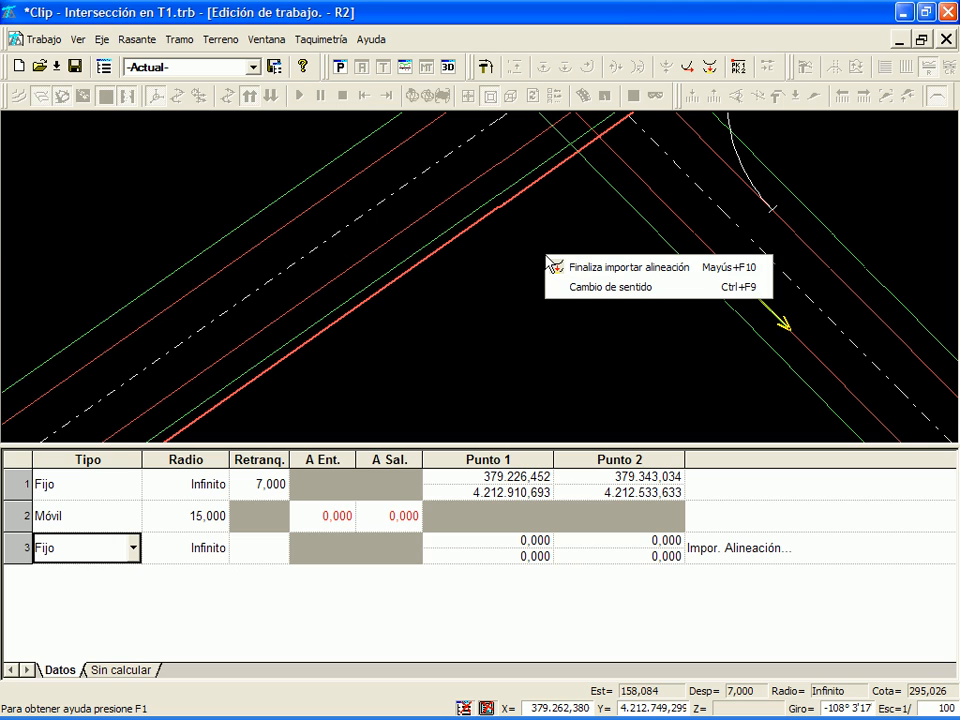
pyautogui.click(605, 267)
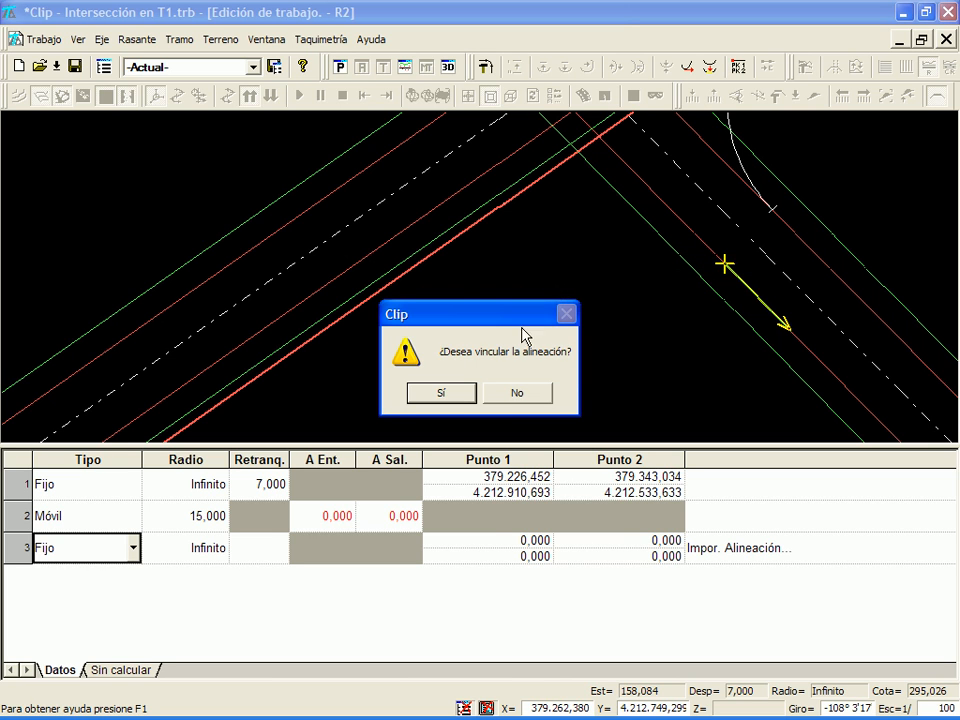
pyautogui.click(515, 393)
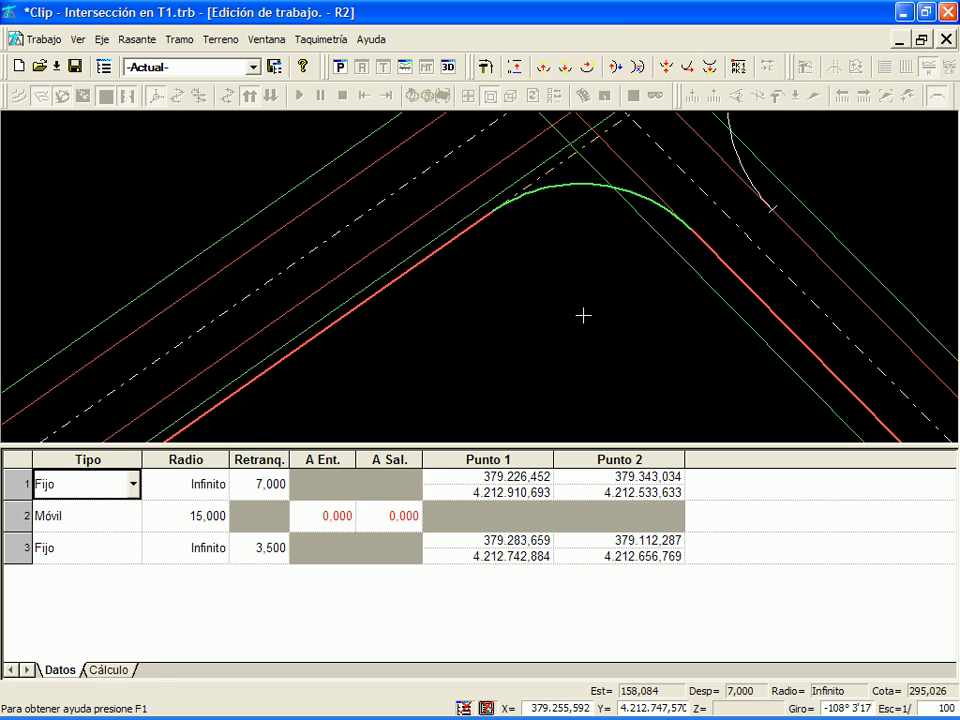
# - Insert a new first alignment of type Retroacopl. a P2 with a radius of 10.000,000 in axis R2
pyautogui.press('Insert')
pyautogui.press('r')
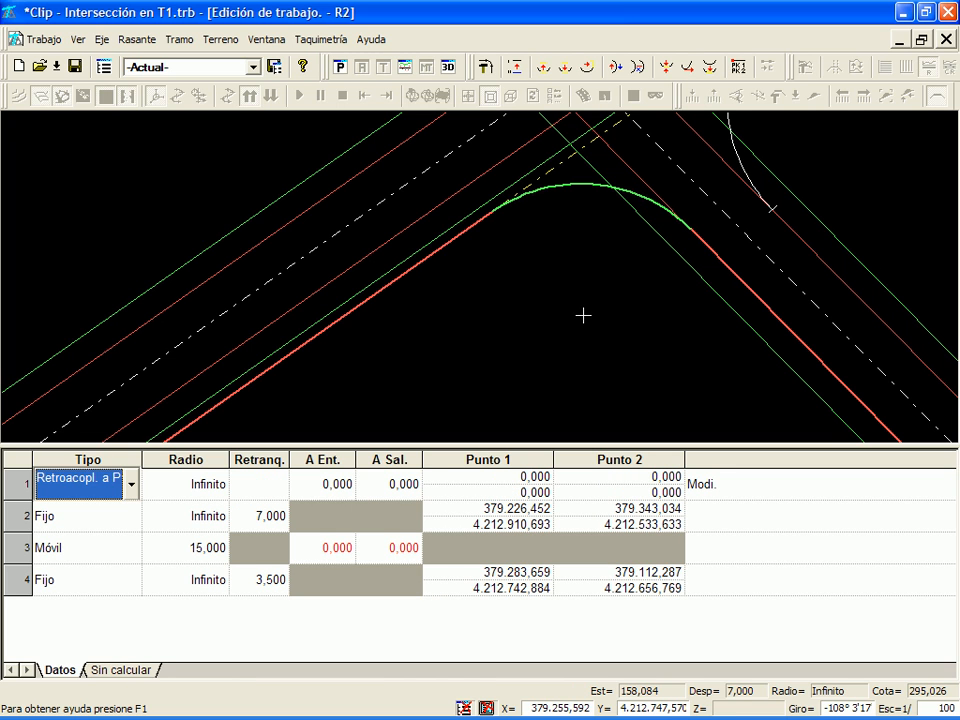
pyautogui.click(131, 484)
pyautogui.click(106, 616)
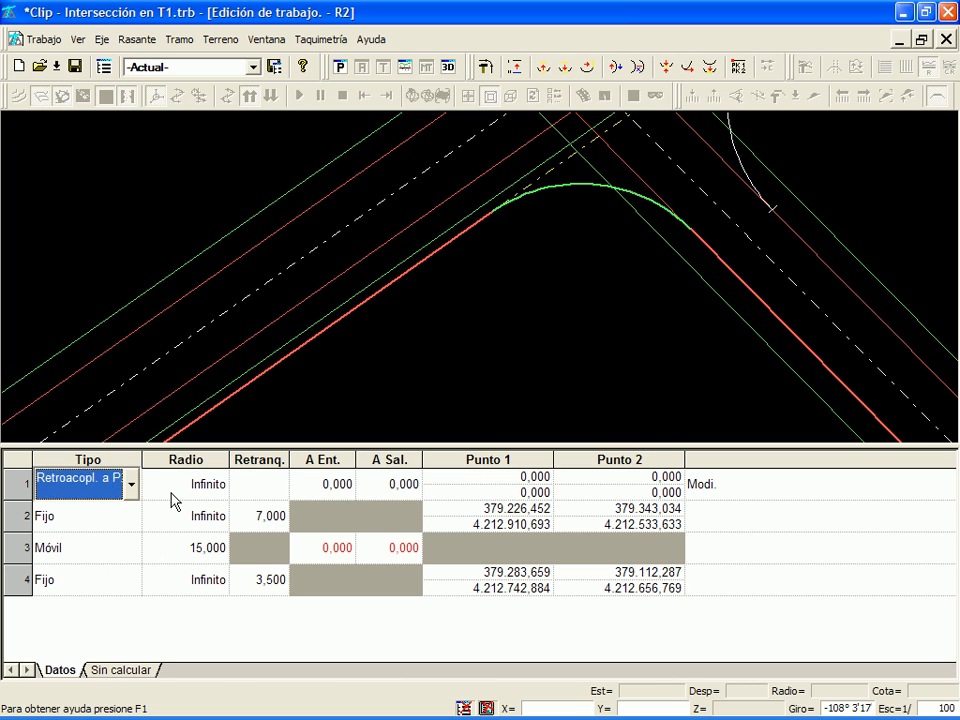
pyautogui.click(173, 488)
pyautogui.write('10.000')
pyautogui.click(182, 523)
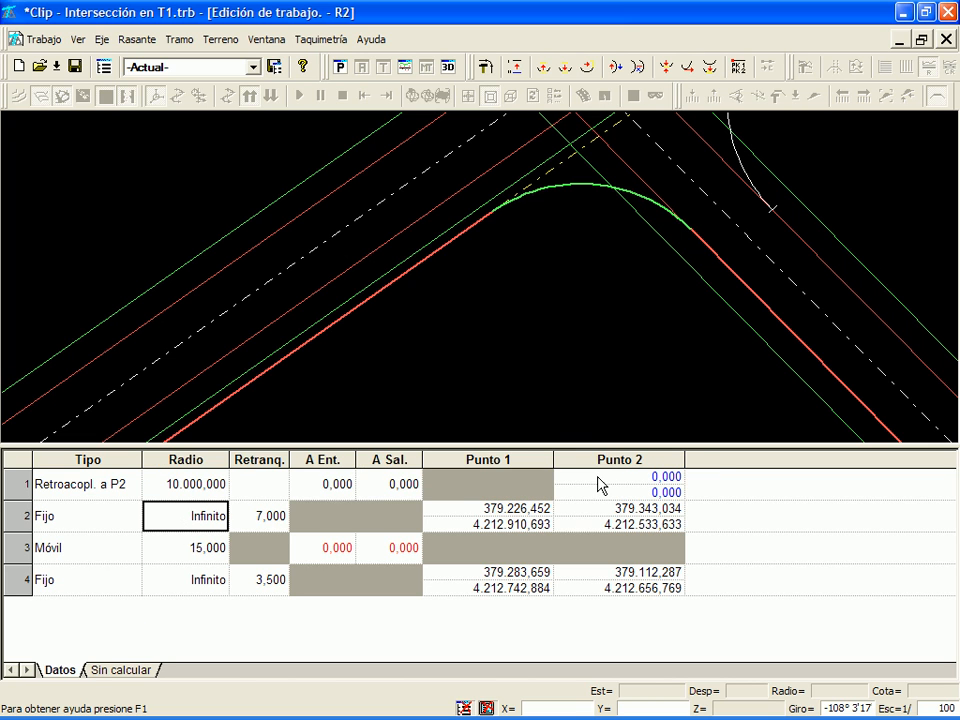
# - Add a fifth alignment of type Acoplado a P1 with a radius of 10.000,000 to axis R2
pyautogui.press('Down')
pyautogui.press('Down')
pyautogui.press('Down')
pyautogui.click(111, 609)
pyautogui.click(133, 615)
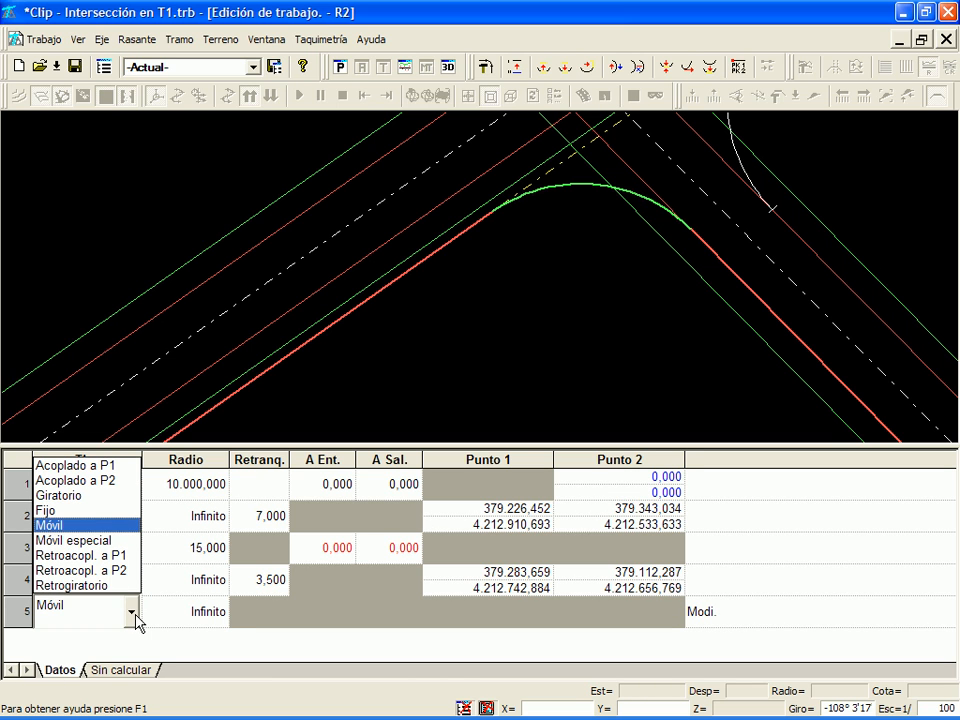
pyautogui.click(118, 466)
pyautogui.click(192, 613)
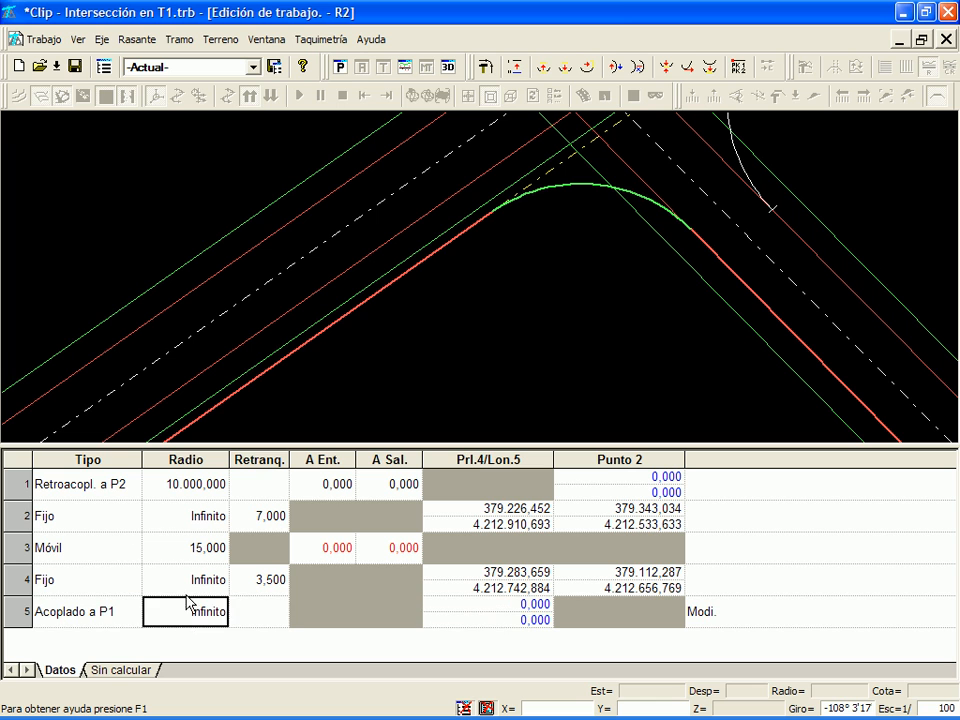
pyautogui.write('10.000')
pyautogui.press('Tab')
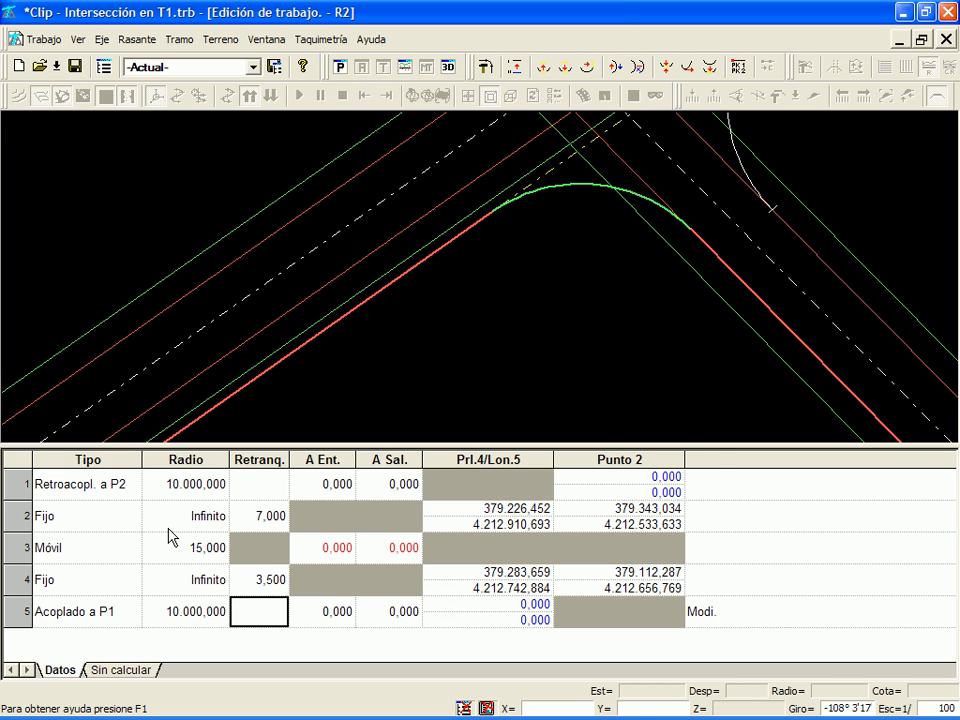
# - Leave the editing of axis R2 and save its modifications
pyautogui.scroll(1, 593, 203)
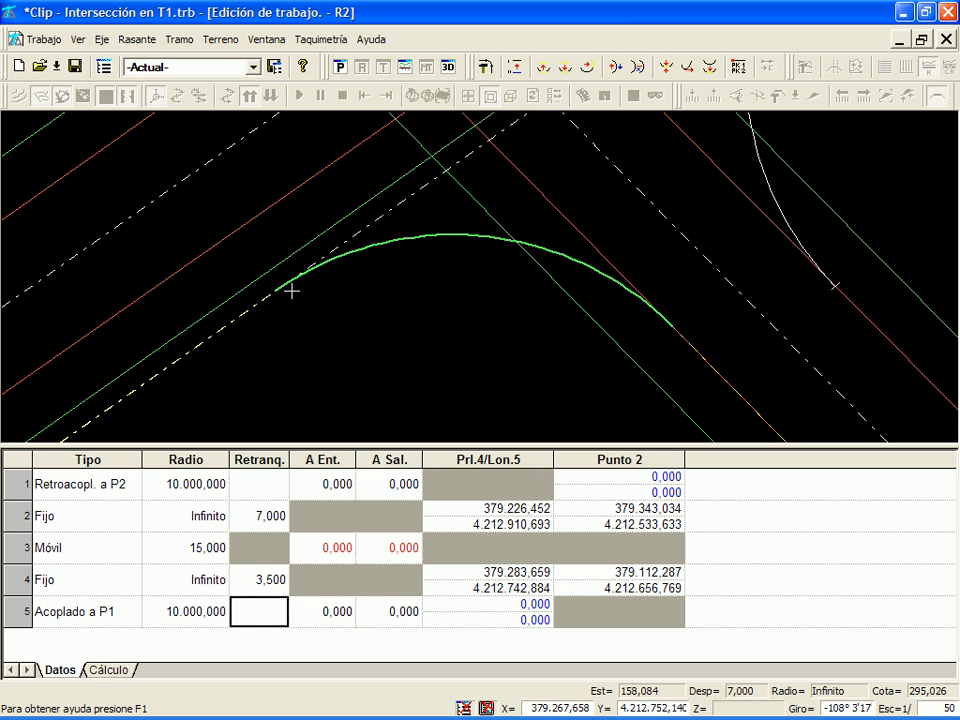
pyautogui.rightClick(335, 344)
pyautogui.click(360, 80)
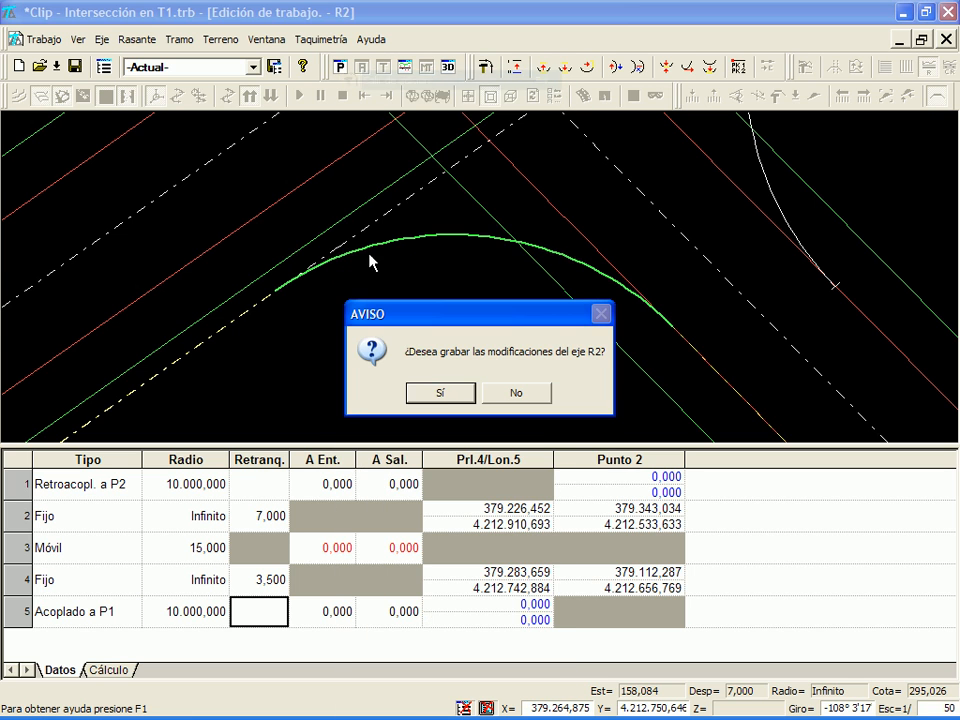
pyautogui.click(439, 392)
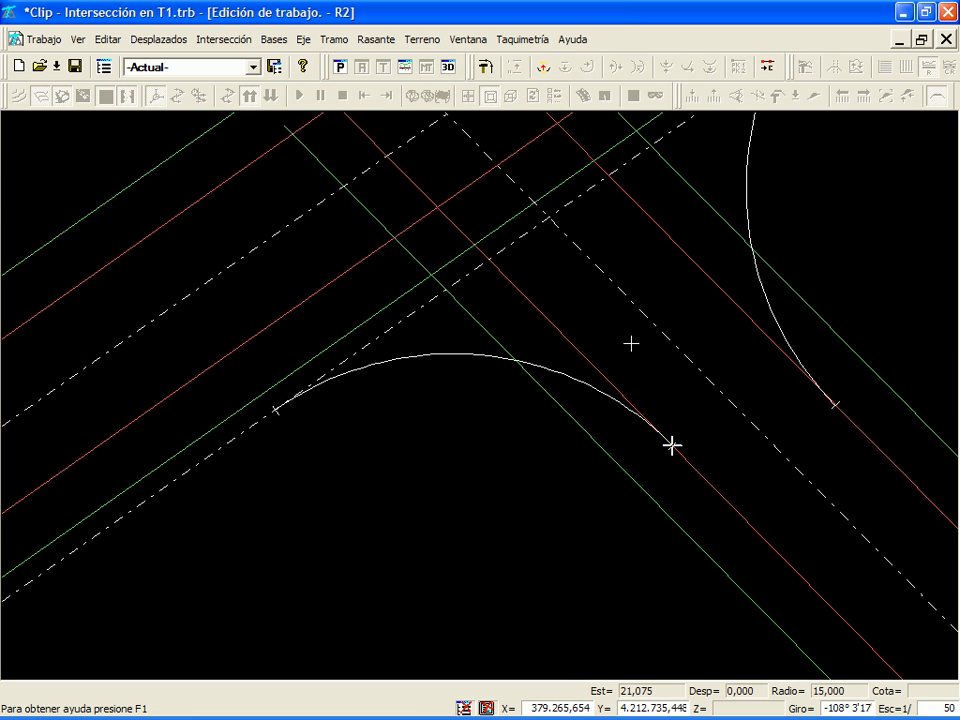
# - Make Tronco principal the active axis at its white dash-dot 7 m offset line
pyautogui.scroll(-2, 671, 444)
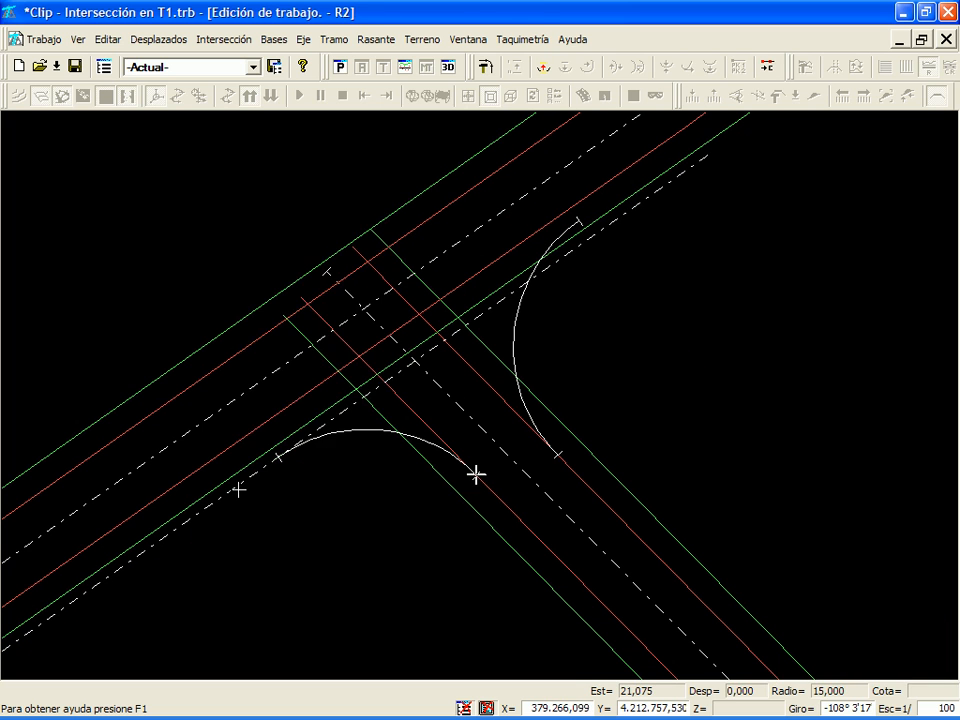
pyautogui.rightClick(237, 487)
pyautogui.click(252, 494)
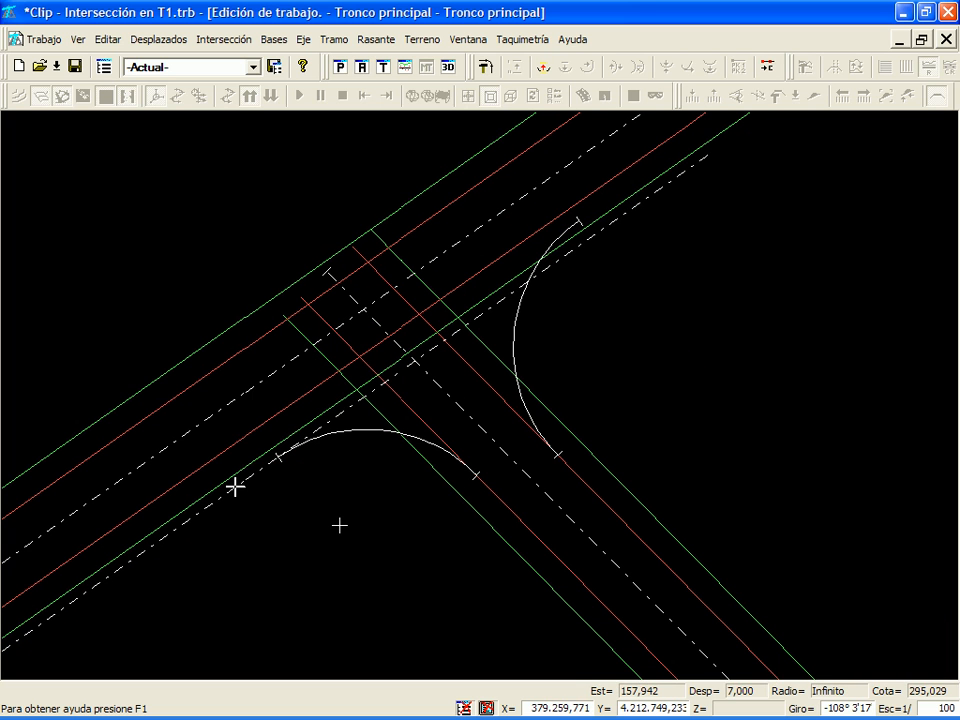
pyautogui.moveTo(340, 525)
pyautogui.mouseDown(button='middle')
pyautogui.moveTo(403, 552)
pyautogui.moveTo(685, 565)
pyautogui.moveTo(700, 431)
pyautogui.moveTo(686, 423)
pyautogui.mouseUp(button='middle')
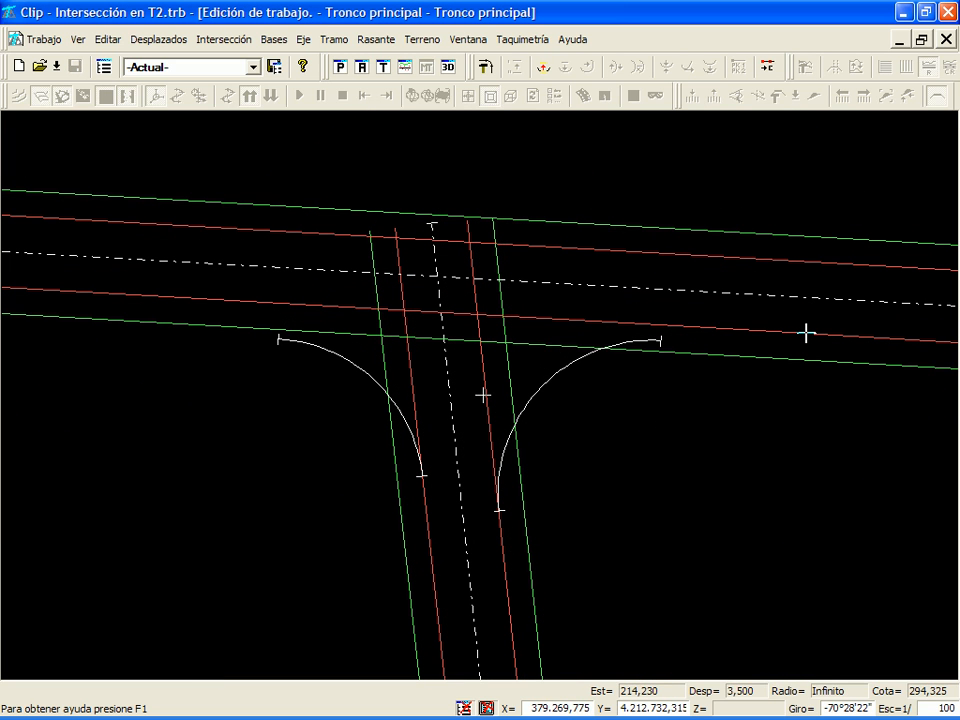
# - Activate axis R1 and create a new section named R1 of type Aboc T on it
pyautogui.click(540, 388)
pyautogui.click(356, 367)
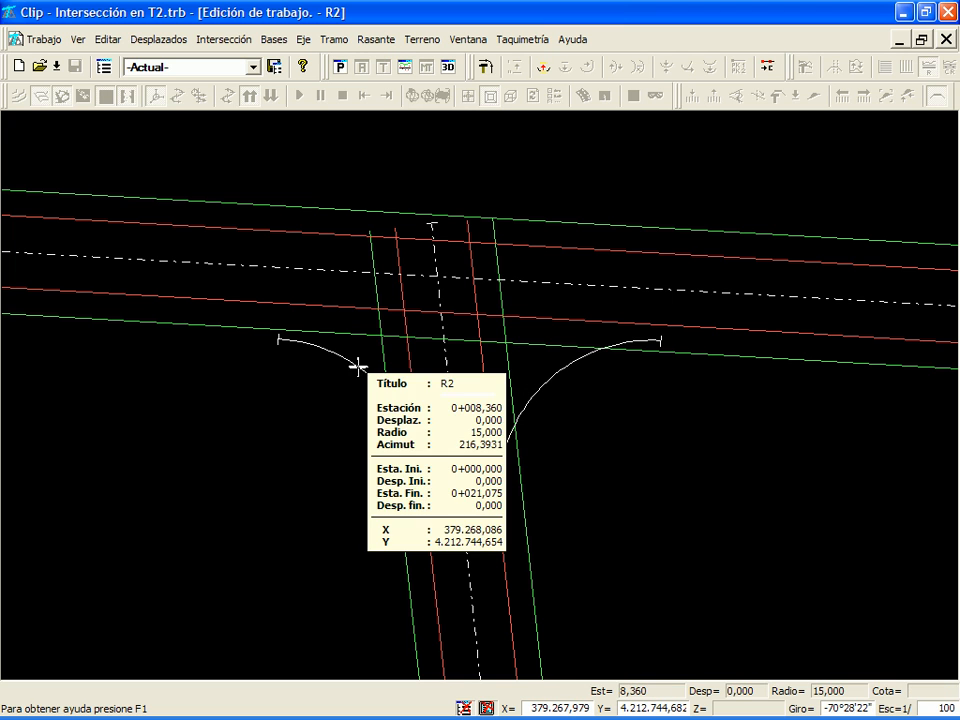
pyautogui.click(547, 380)
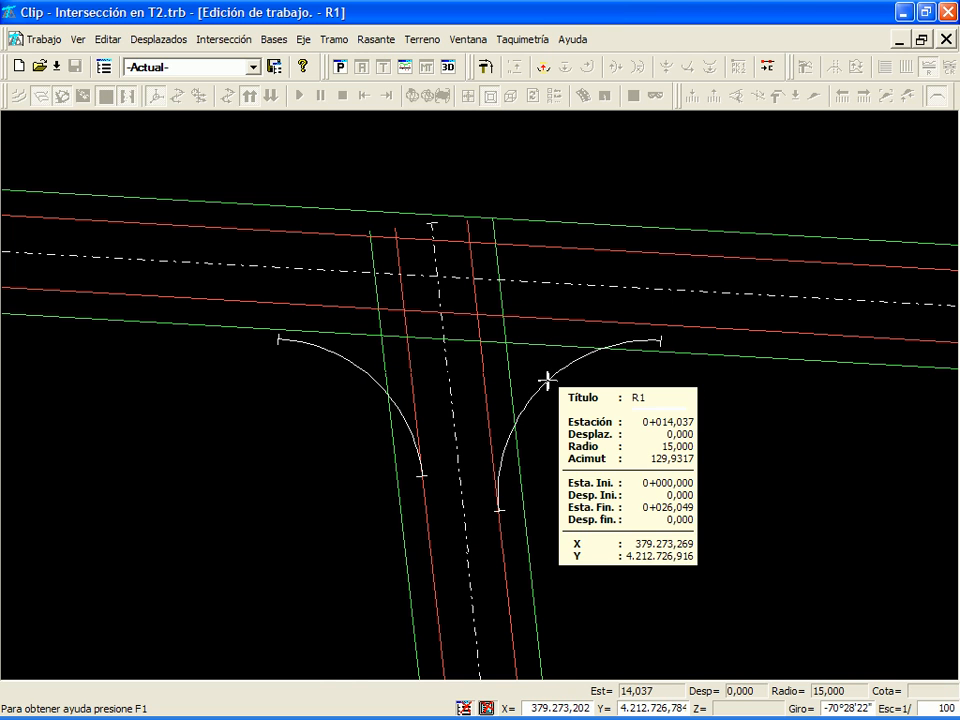
pyautogui.click(104, 66)
pyautogui.rightClick(136, 255)
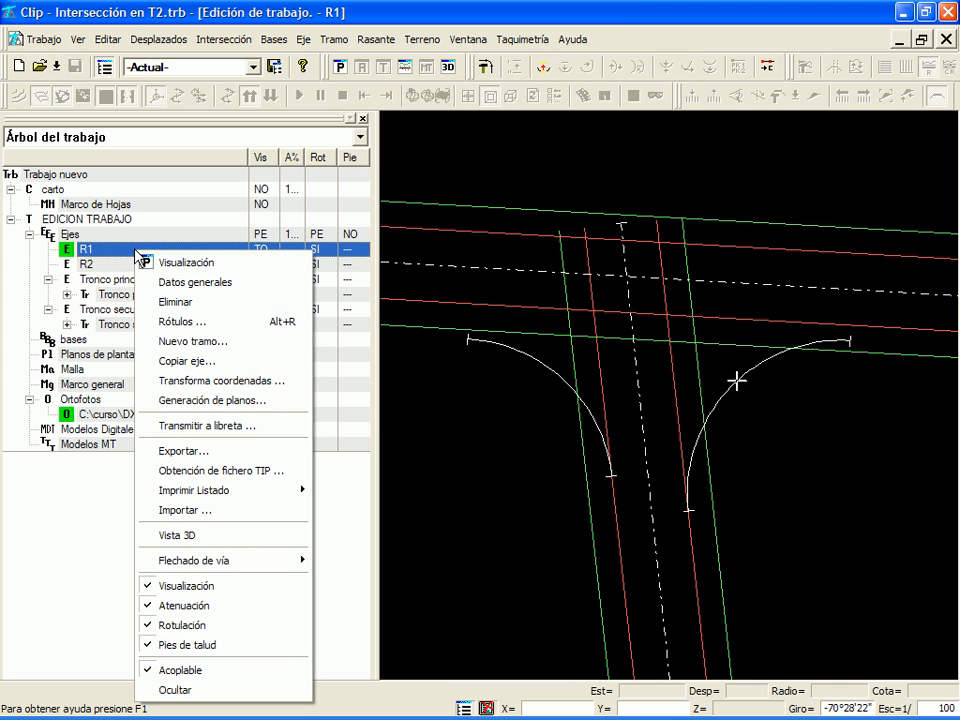
pyautogui.click(212, 342)
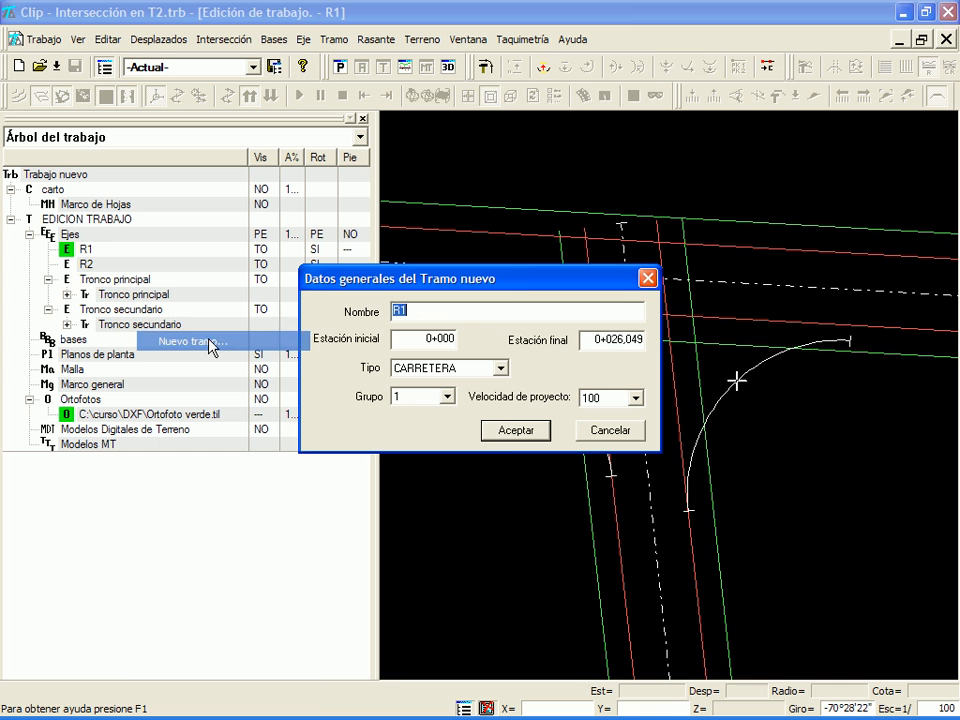
pyautogui.click(501, 368)
pyautogui.scroll(-1, 503, 440)
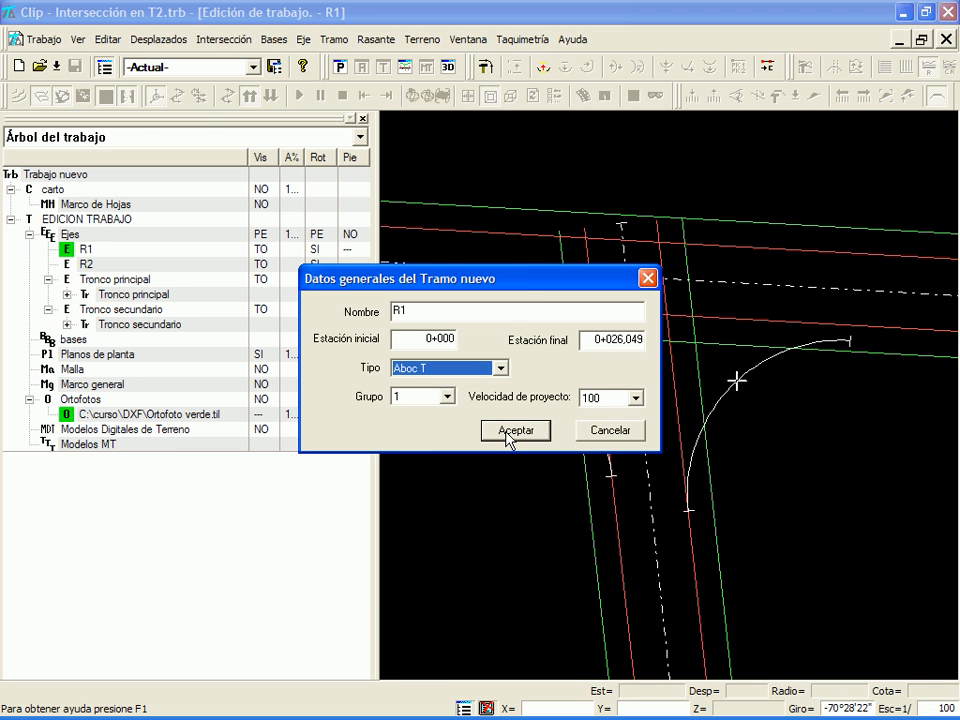
pyautogui.click(512, 432)
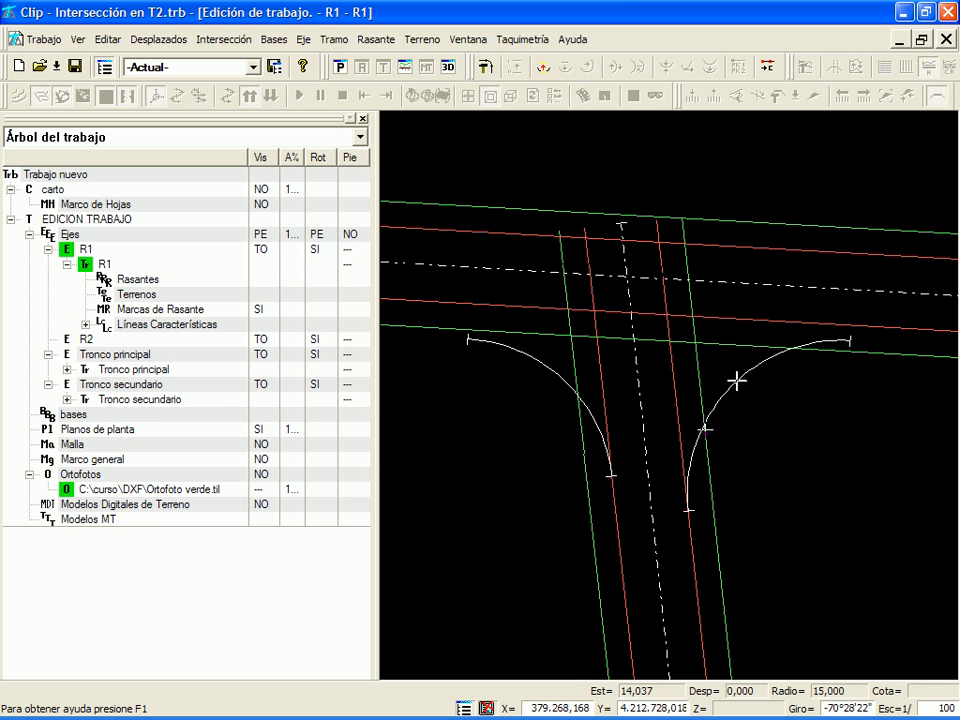
# - Create a new band terrain named Tn in section R1, with terrain acquisition from cartography turned off
pyautogui.rightClick(158, 299)
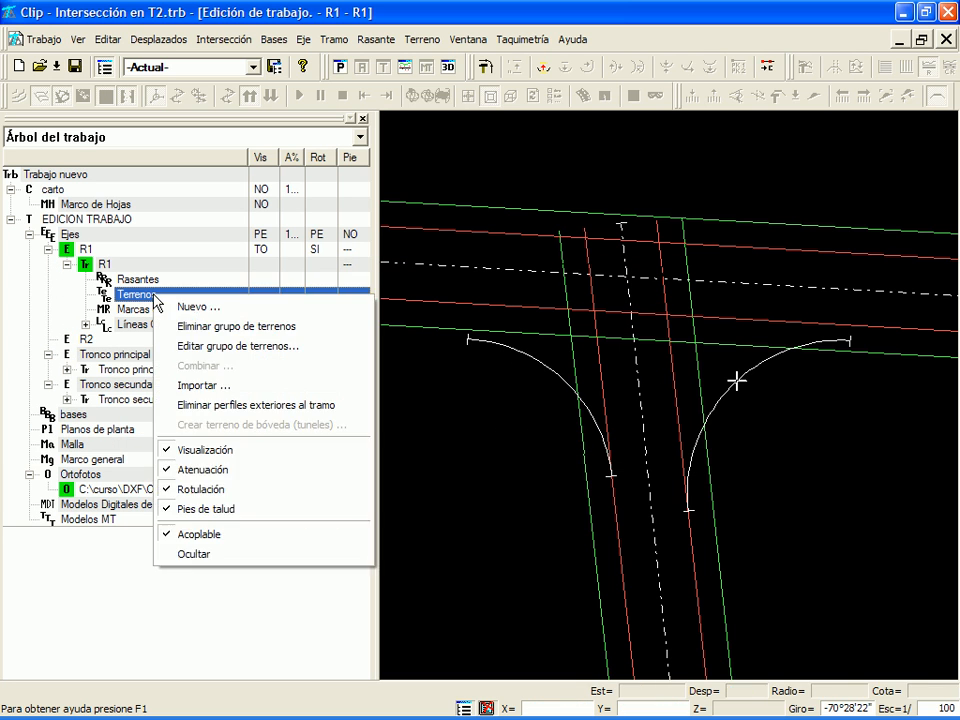
pyautogui.click(186, 308)
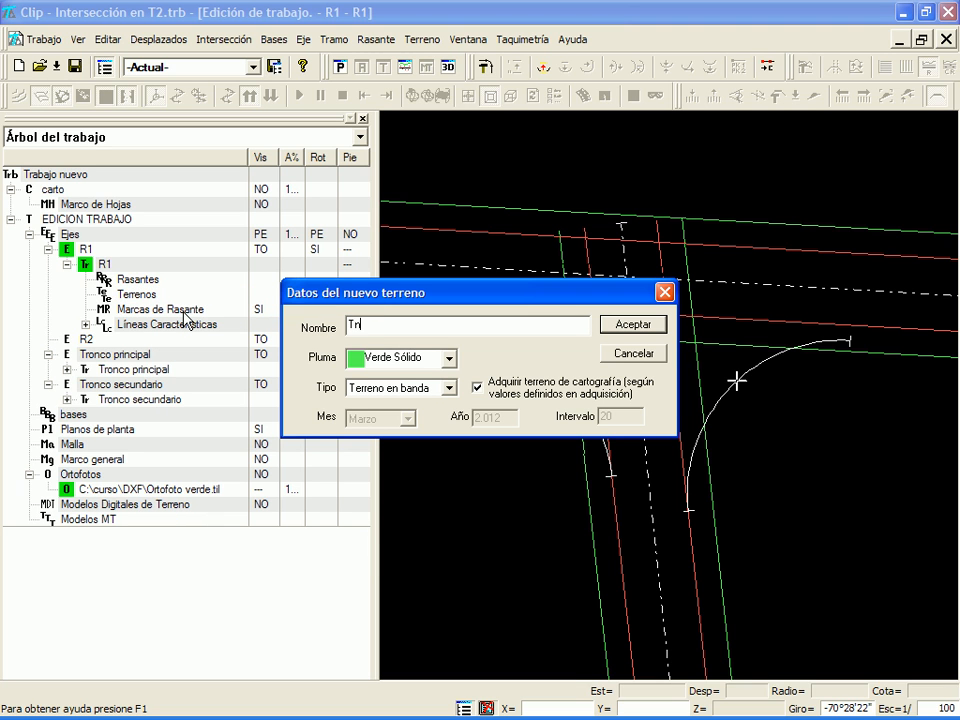
pyautogui.click(512, 390)
pyautogui.click(624, 326)
# - Open the terrain acquisition for Tn and choose Cartografía (perfil a perfil) as its source
pyautogui.rightClick(148, 312)
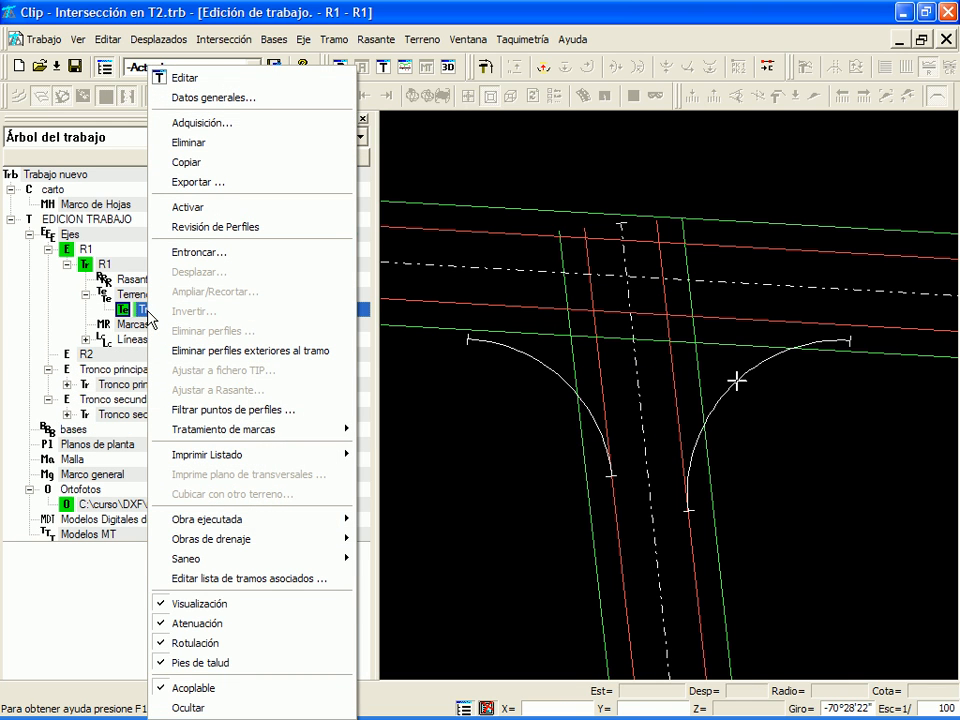
pyautogui.click(205, 122)
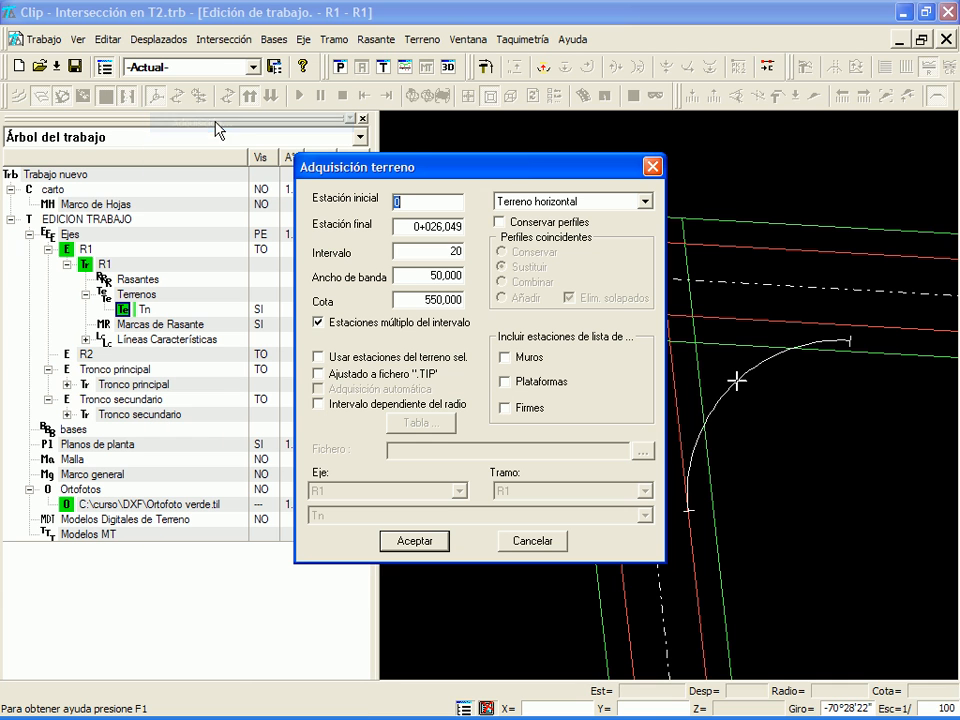
pyautogui.click(645, 201)
pyautogui.click(646, 218)
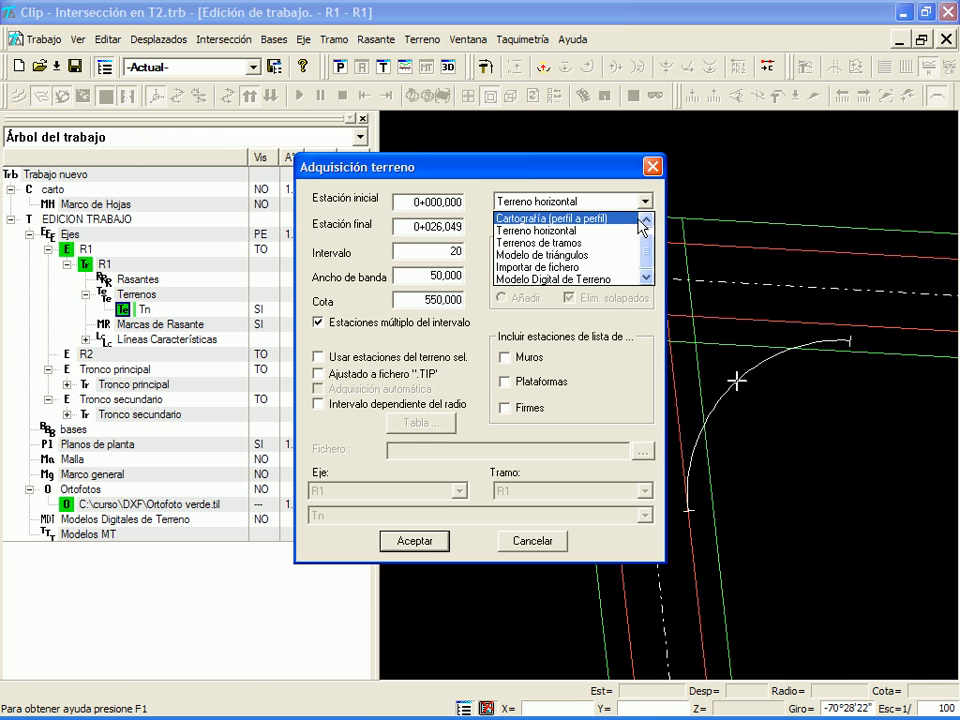
pyautogui.click(646, 219)
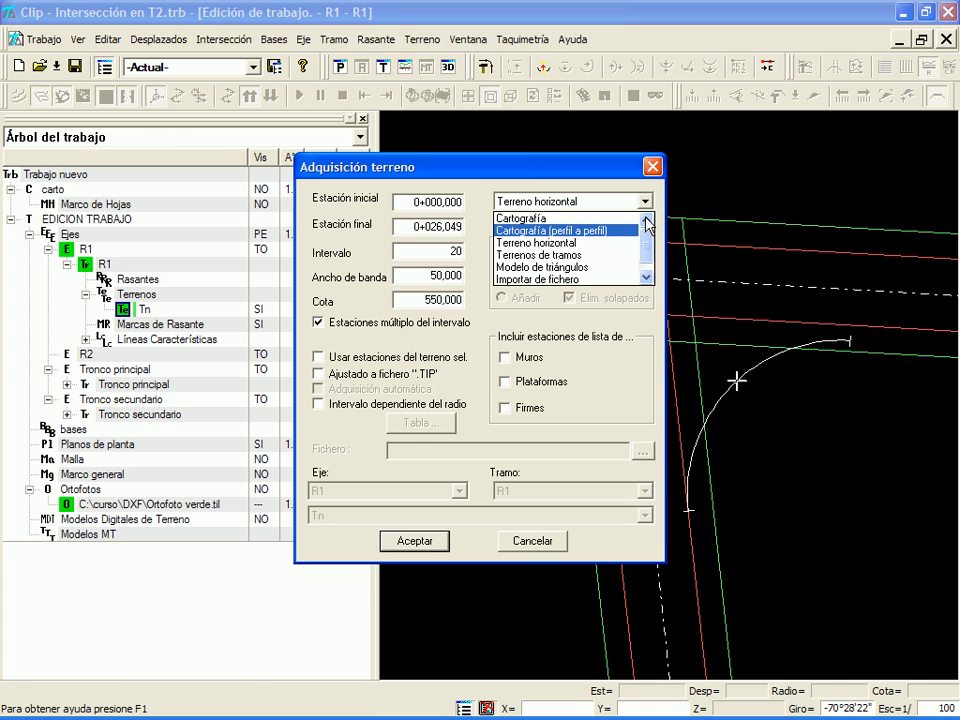
pyautogui.click(577, 231)
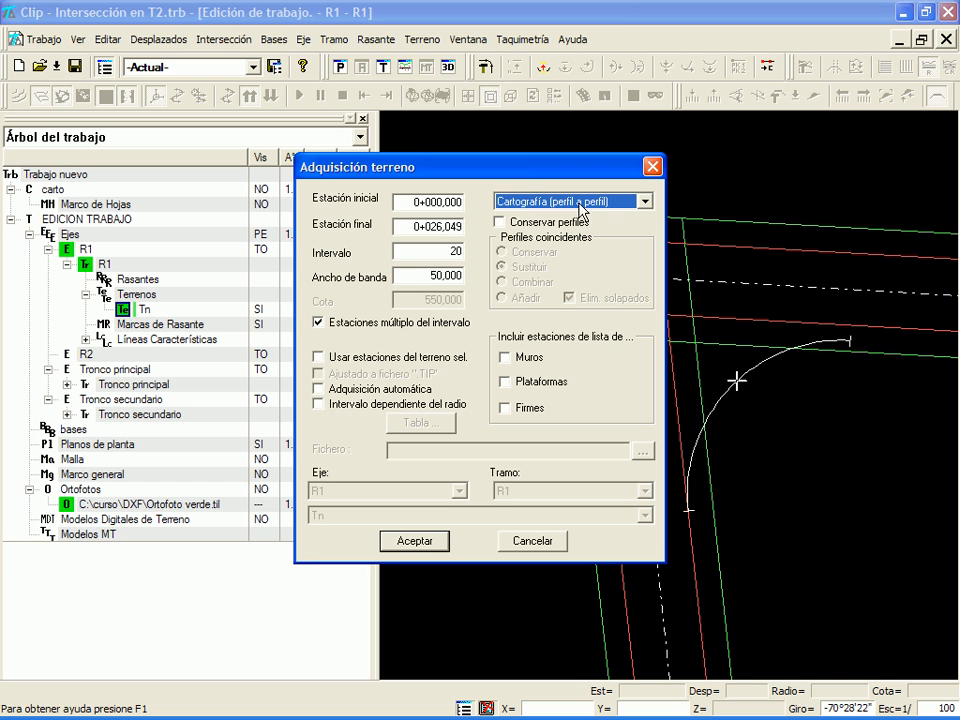
# - Set the acquisition interval to 1 and the band width to 20, and acquire the terrain for Tn
pyautogui.click(432, 249)
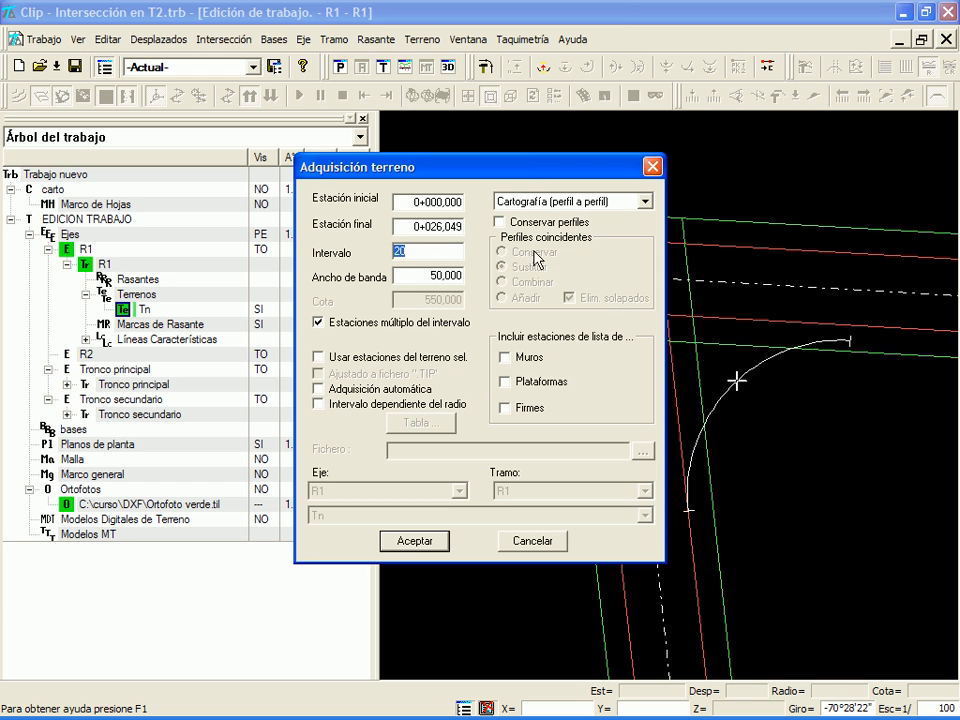
pyautogui.write('1')
pyautogui.click(403, 275)
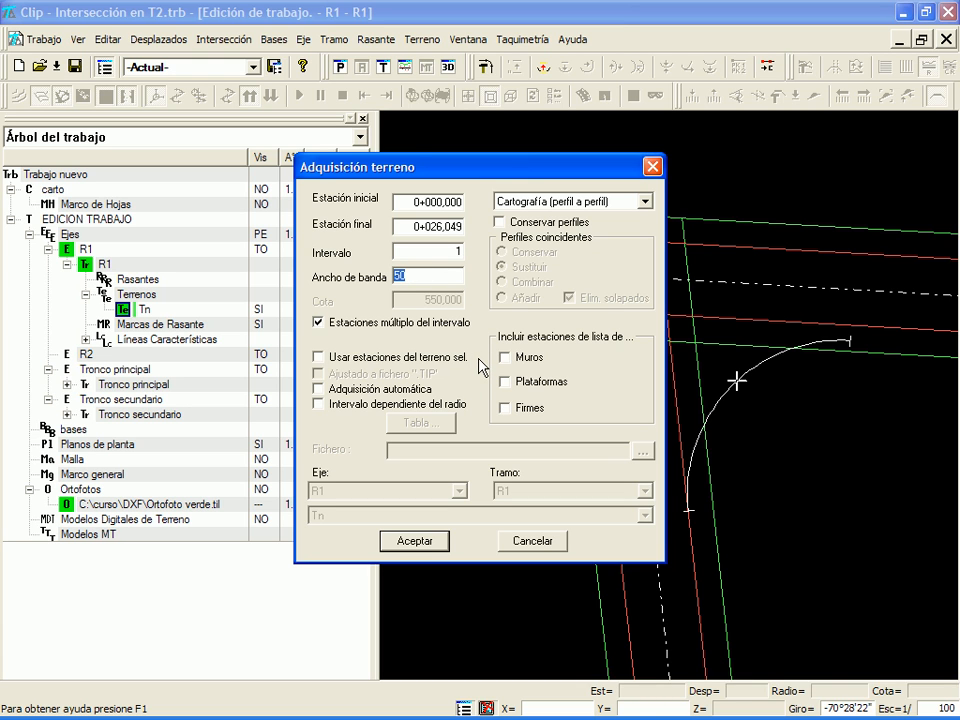
pyautogui.write('20')
pyautogui.click(415, 541)
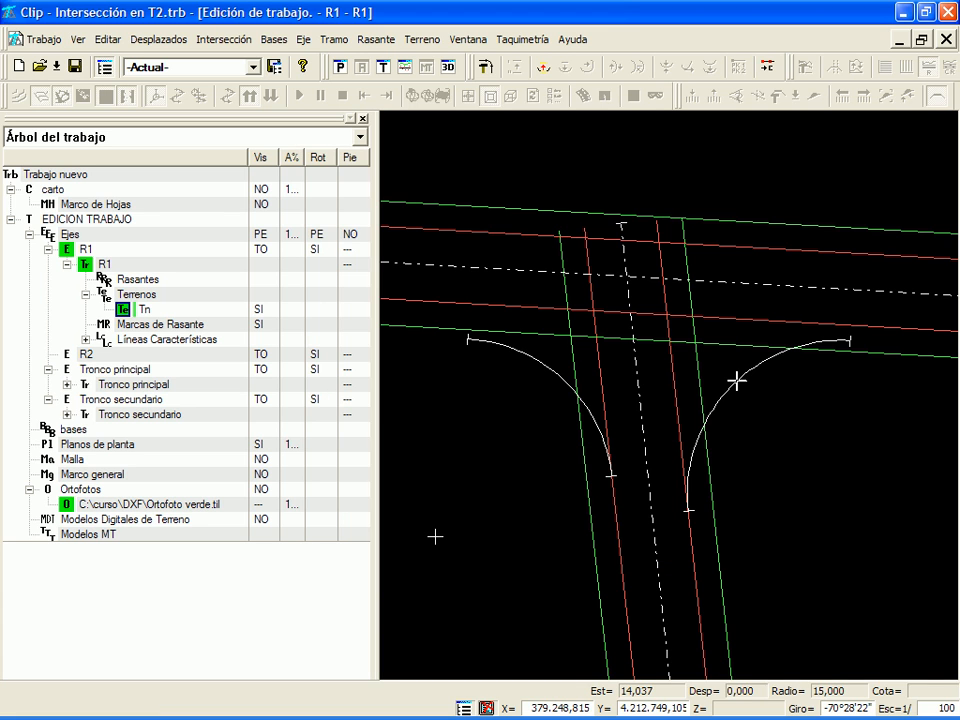
# - Create a new grade line named R in section R1 with the Blanco Sólido pen
pyautogui.rightClick(177, 282)
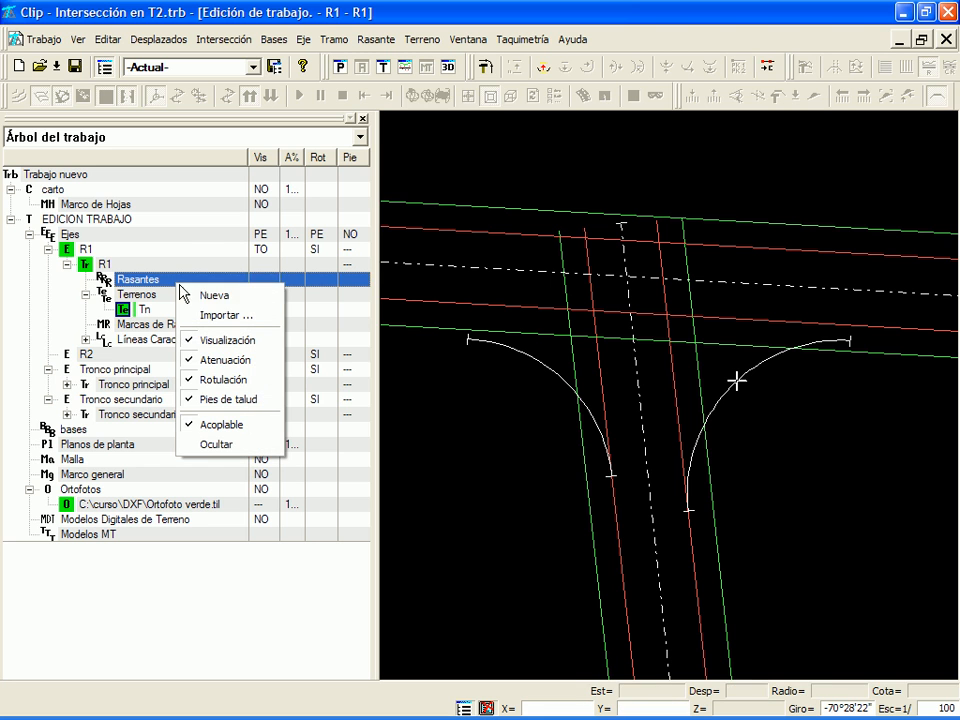
pyautogui.click(207, 296)
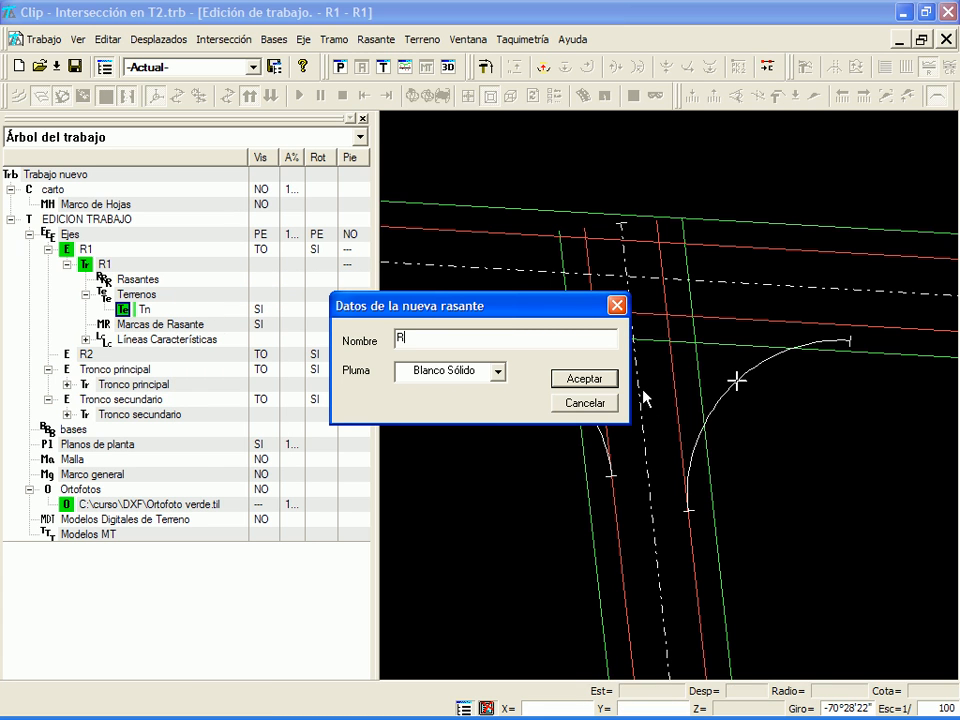
pyautogui.click(598, 380)
pyautogui.scroll(-1, 675, 380)
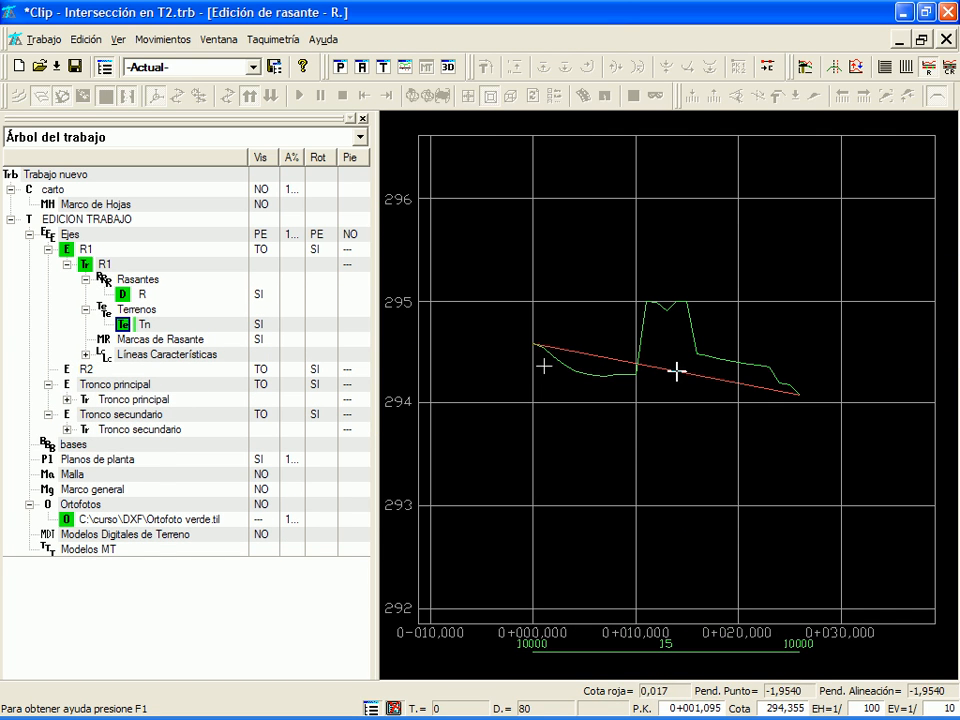
# - Return to the plan view, activate axis R2 and create a new section named R2 of type Aboc T on it
pyautogui.click(341, 68)
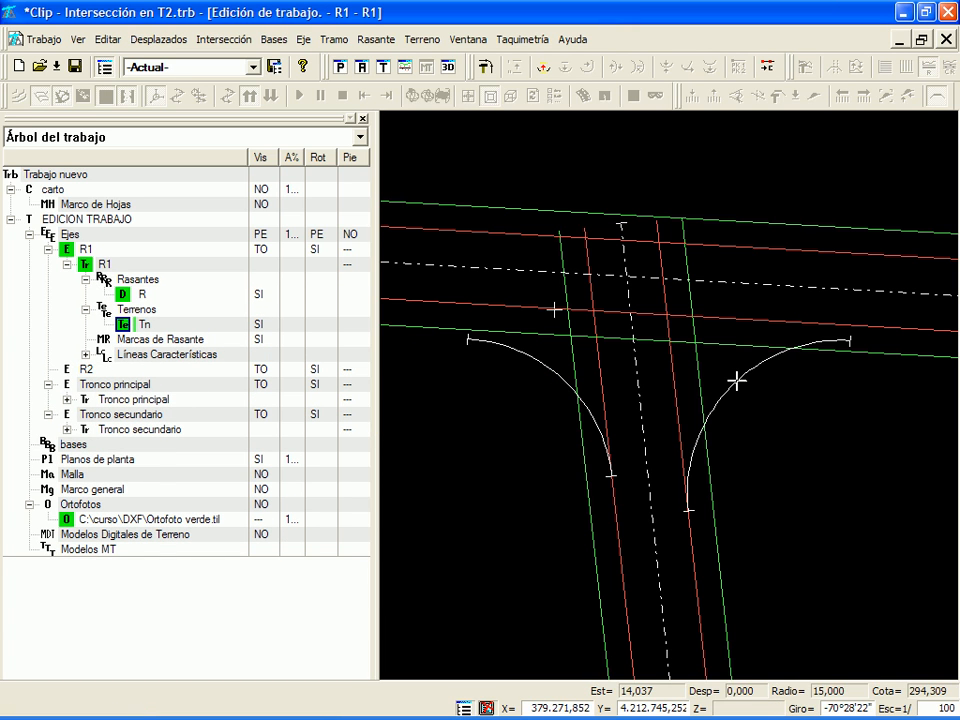
pyautogui.click(540, 364)
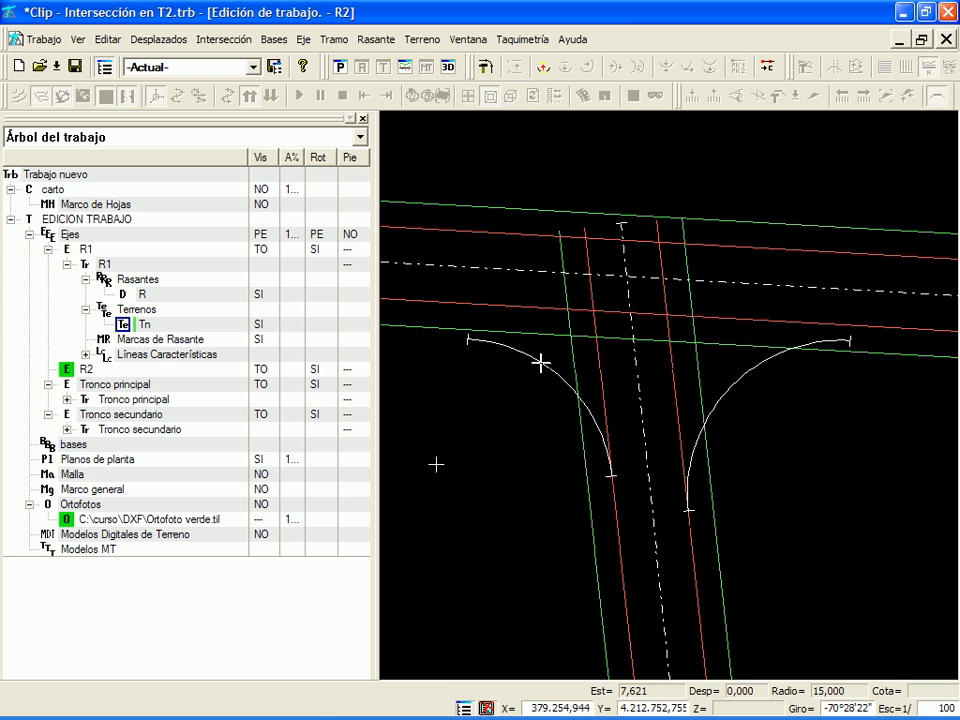
pyautogui.rightClick(143, 369)
pyautogui.click(172, 359)
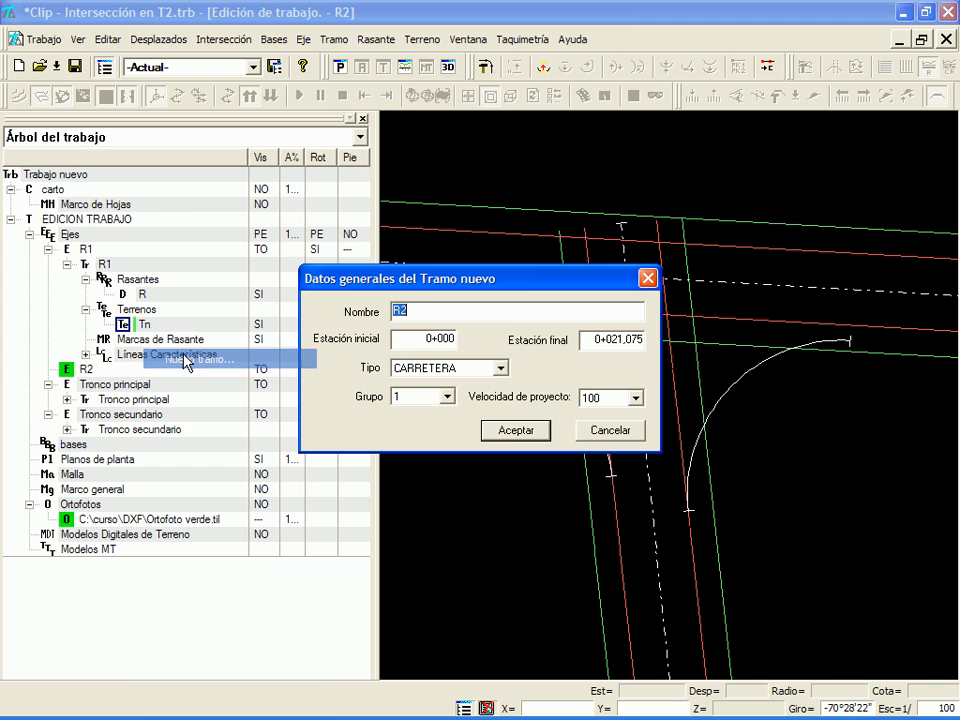
pyautogui.click(500, 368)
pyautogui.moveTo(504, 415); pyautogui.dragTo(497, 454)
pyautogui.click(424, 435)
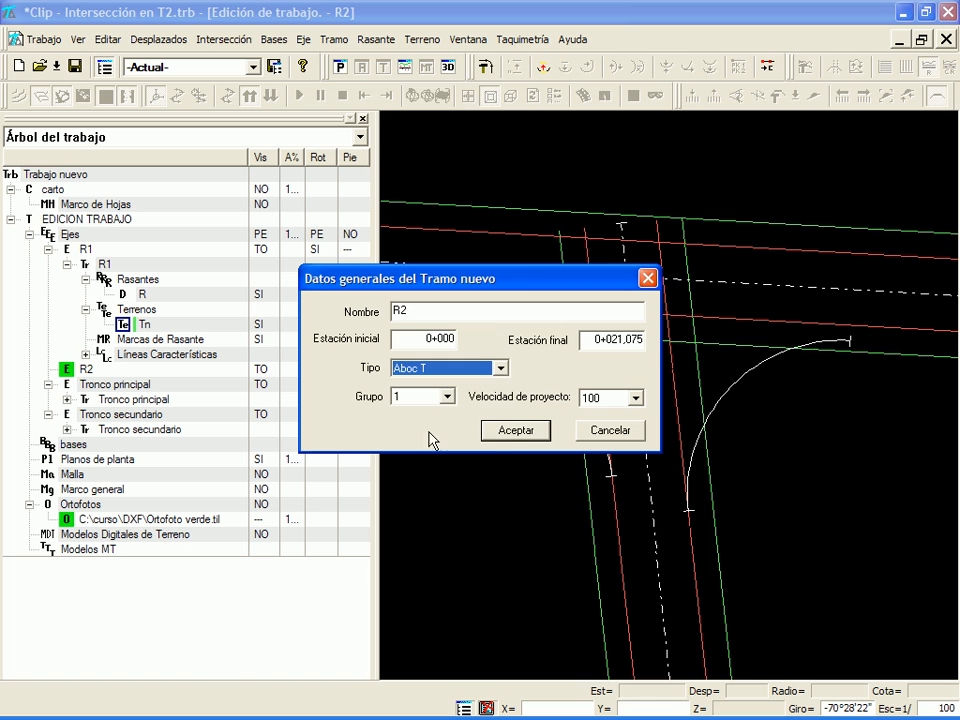
pyautogui.click(512, 432)
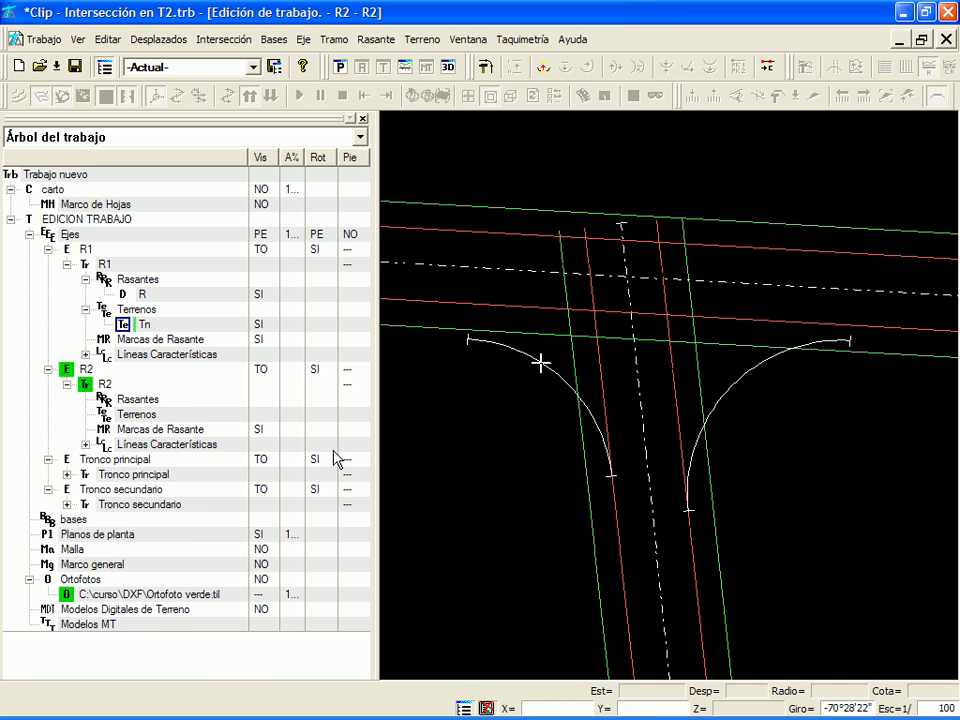
# - Create a band terrain named Tn in section R2 and acquire it from Cartografía (perfil a perfil) with interval 1 and band width 20
pyautogui.rightClick(160, 422)
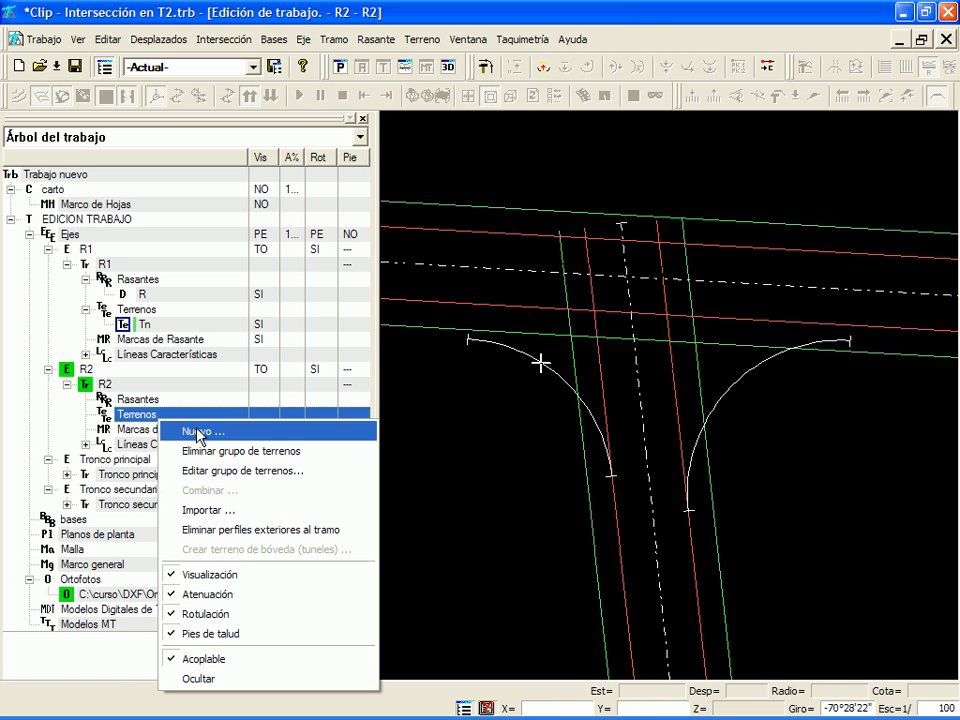
pyautogui.click(199, 433)
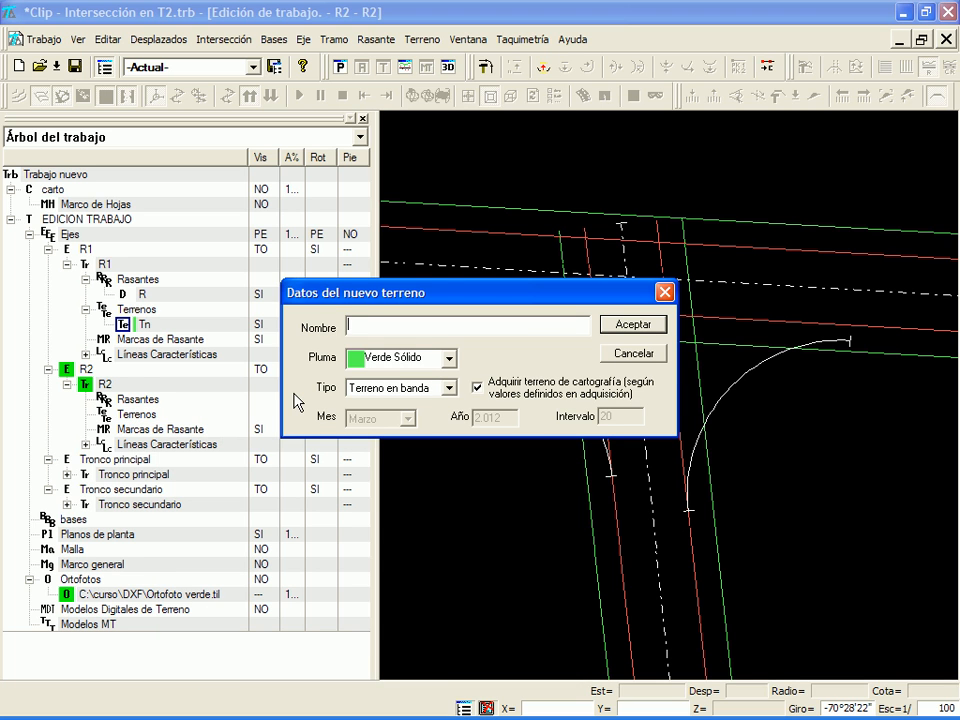
pyautogui.write('Tn')
pyautogui.click(628, 325)
pyautogui.rightClick(165, 429)
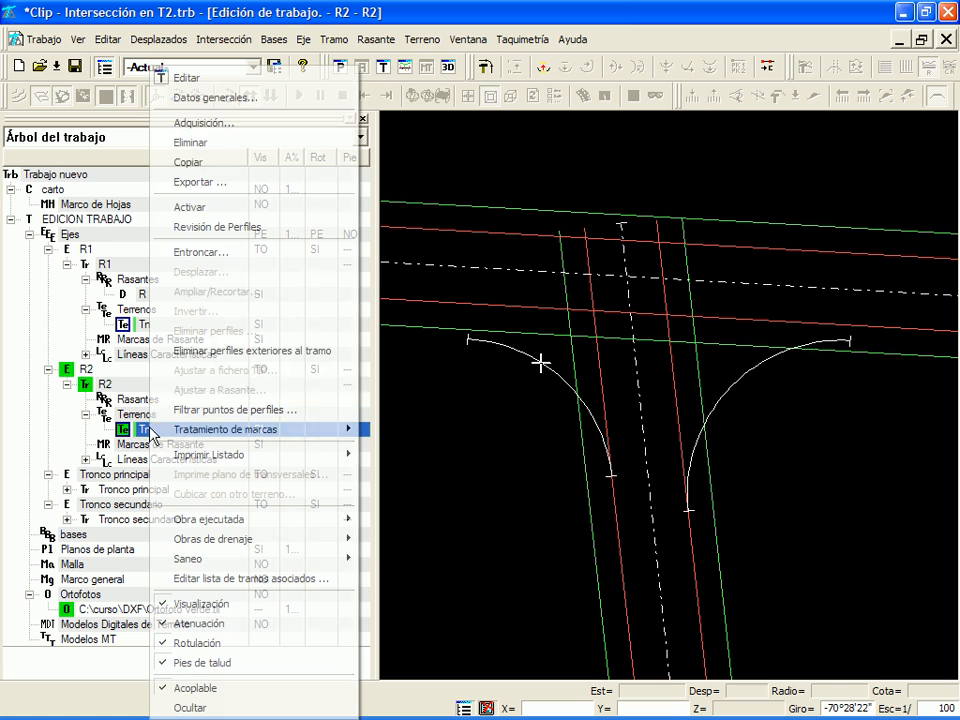
pyautogui.click(205, 124)
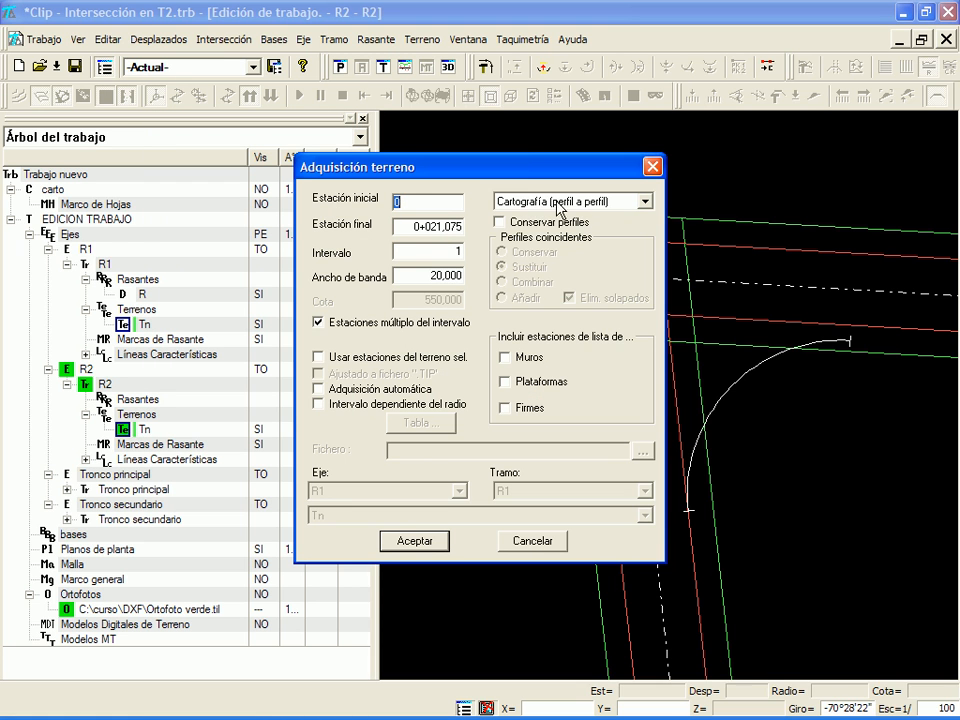
pyautogui.click(433, 541)
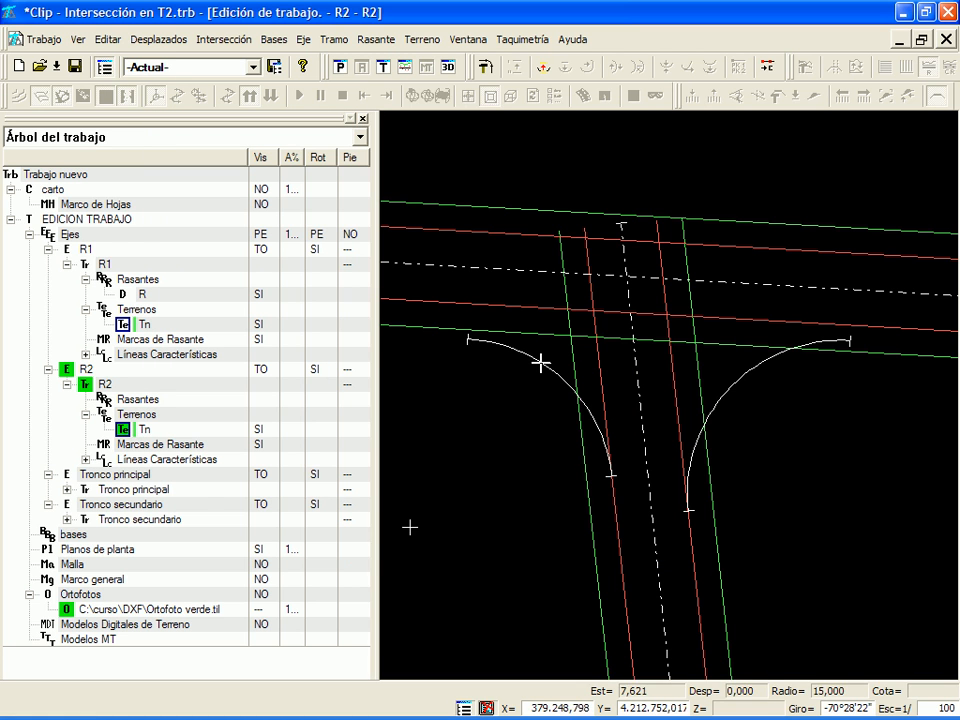
# - Create a new grade line named R in section R2 with the Blanco Sólido pen
pyautogui.rightClick(158, 400)
pyautogui.click(183, 408)
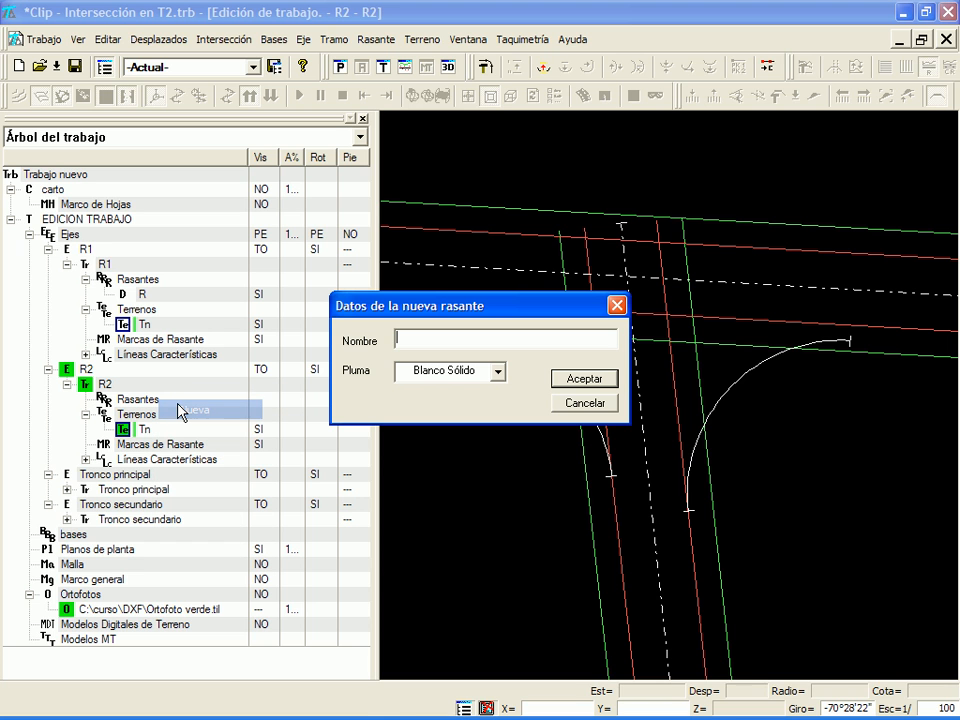
pyautogui.write('R')
pyautogui.press('Return')
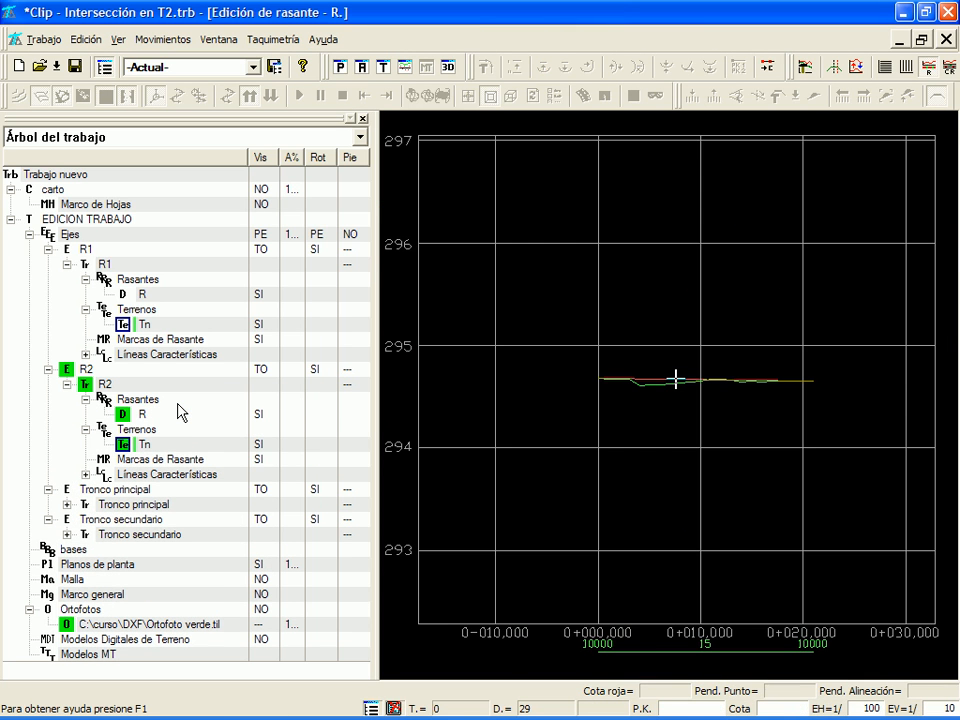
pyautogui.scroll(1, 715, 381)
pyautogui.scroll(-1, 675, 379)
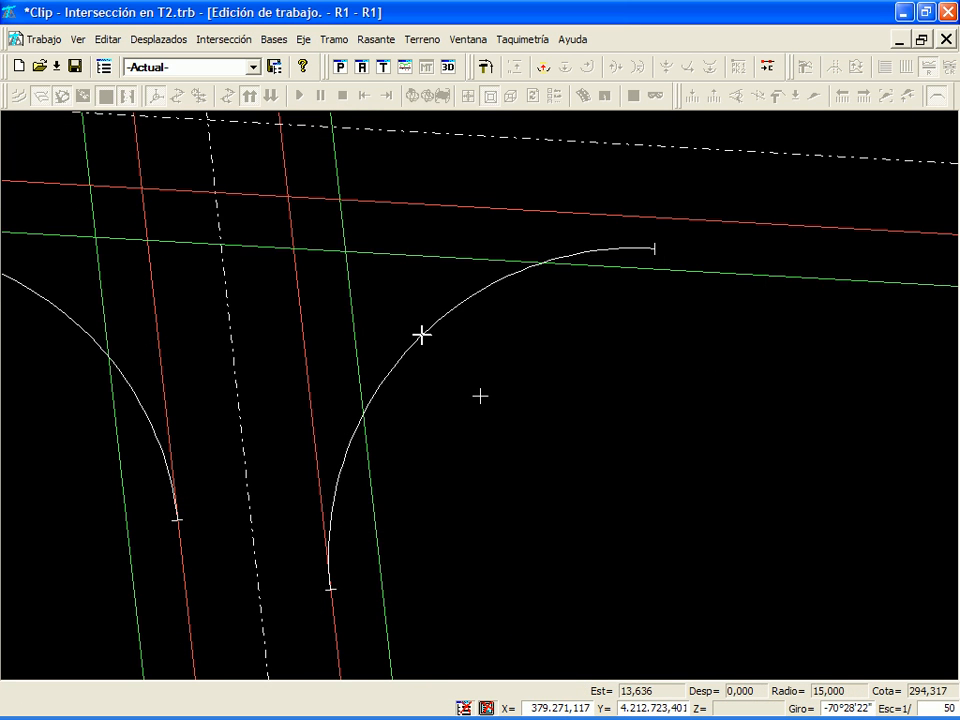
# - Examine curve R1 against both trunk roads in plan, consulting the slide about the "Sobre el eje Primario" characteristic line
pyautogui.middleClick(454, 414)
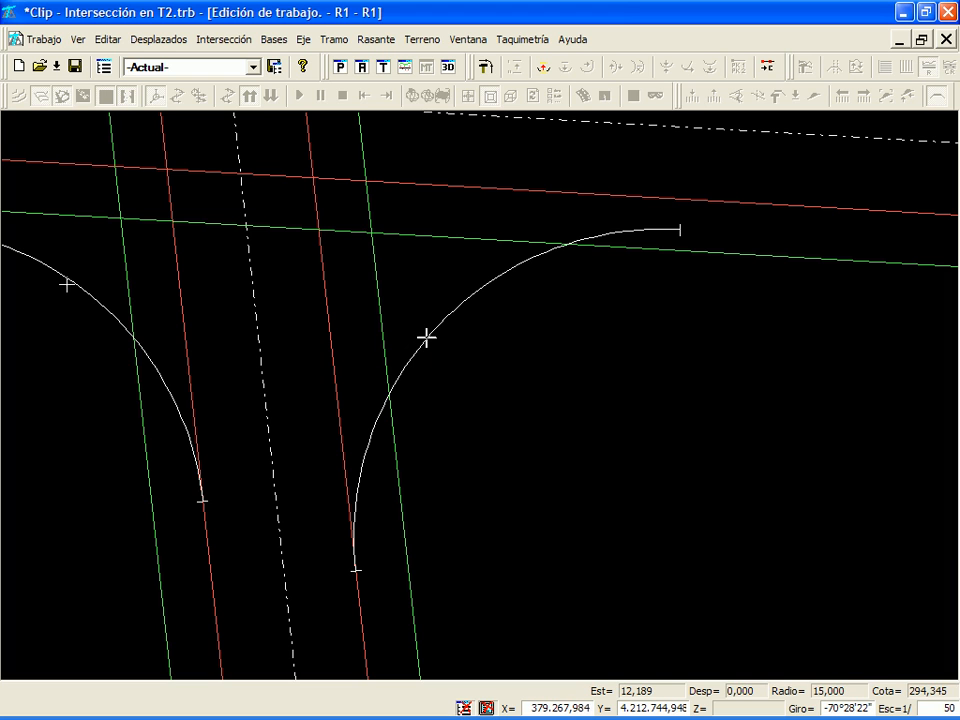
pyautogui.moveTo(441, 323)
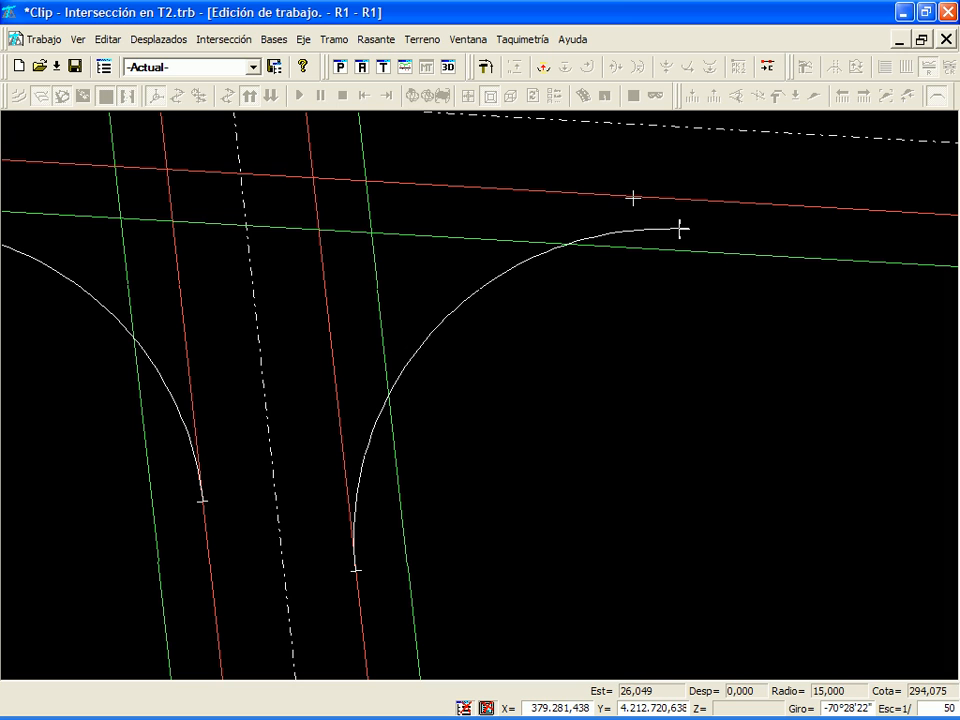
pyautogui.hotkey('alt', 'Tab')
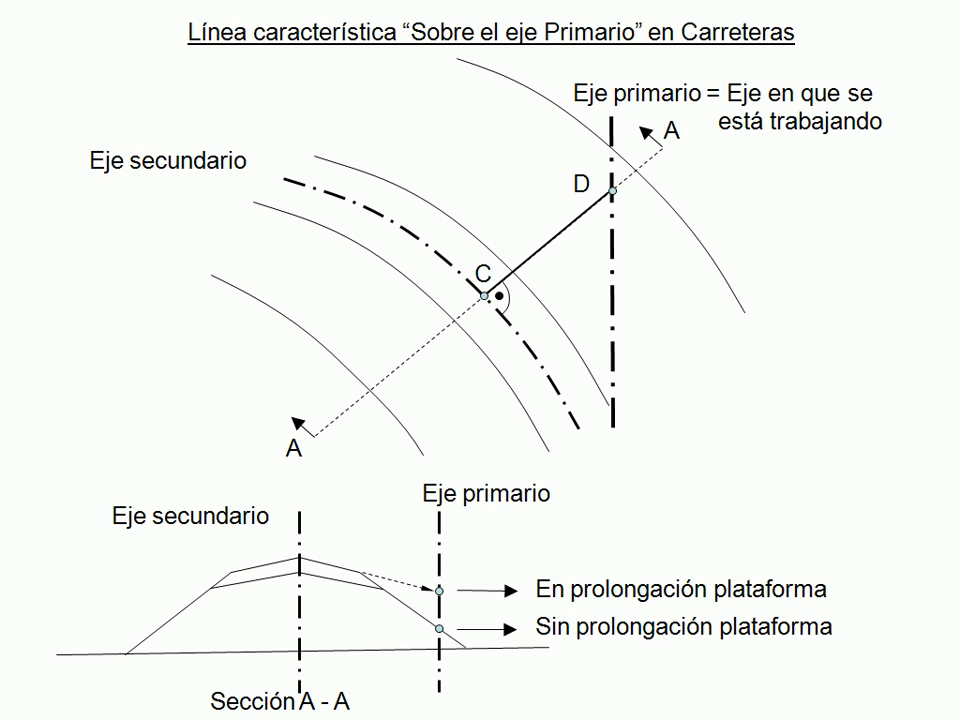
pyautogui.hotkey('alt', 'Tab')
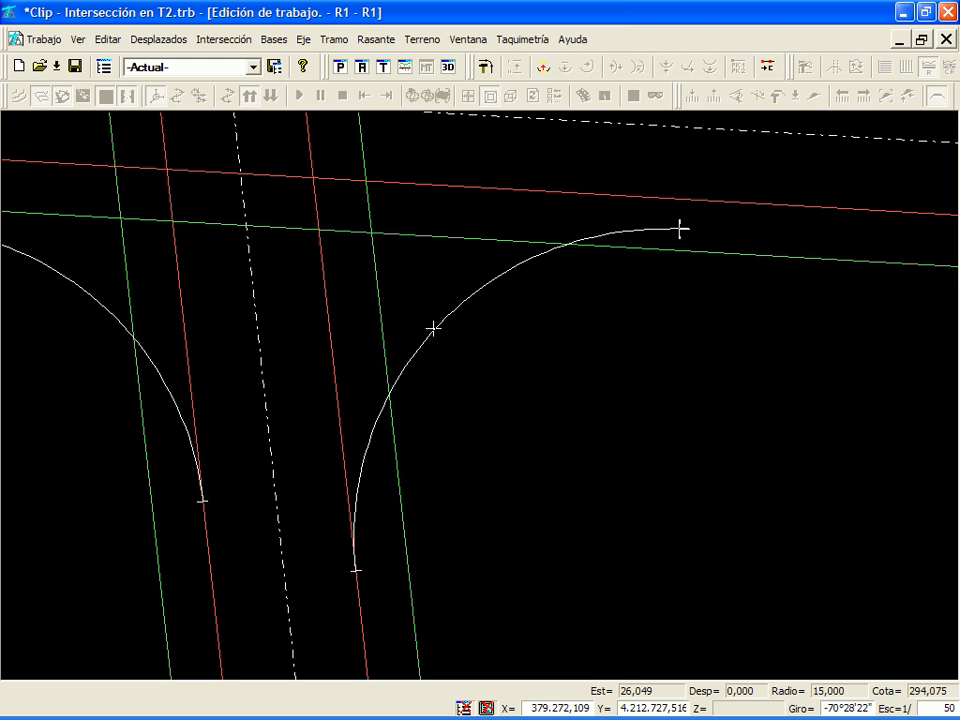
pyautogui.moveTo(433, 328)
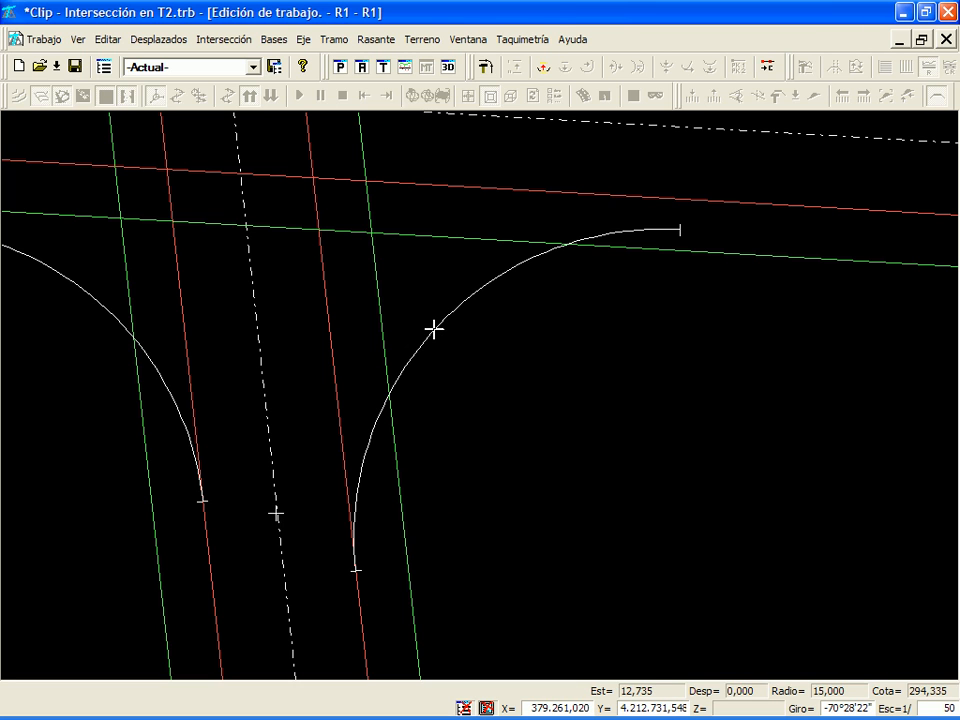
pyautogui.moveTo(362, 463)
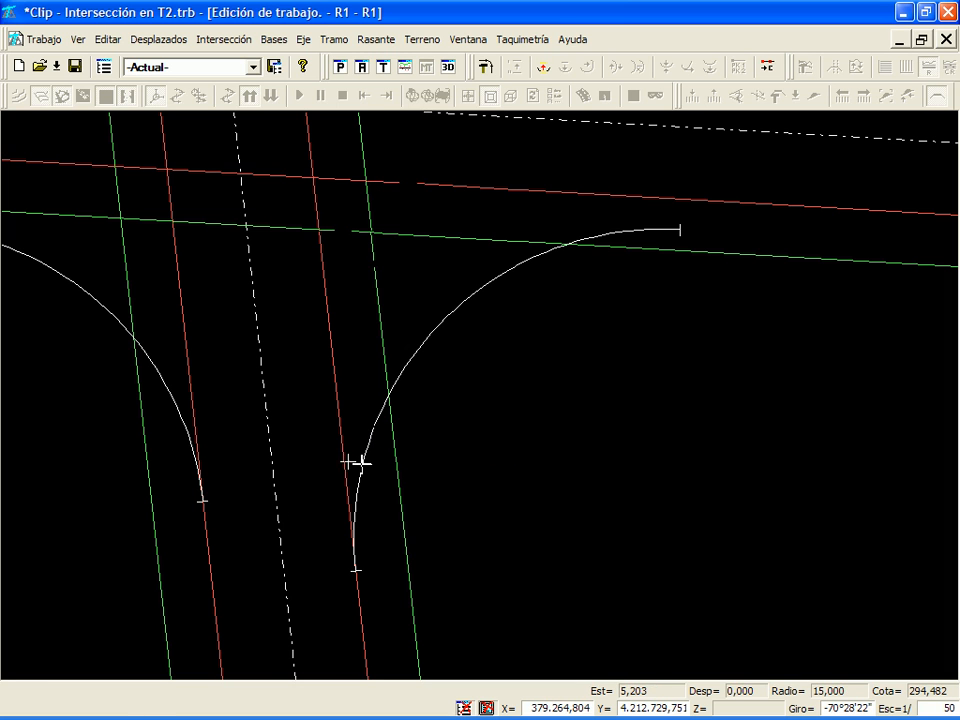
# - Add characteristic line Tr Sec to section R1 as Línea desplazada de otro tramo from Tronco secundario, Sobre el eje primario, on platform prolongation, interval 2
pyautogui.click(103, 67)
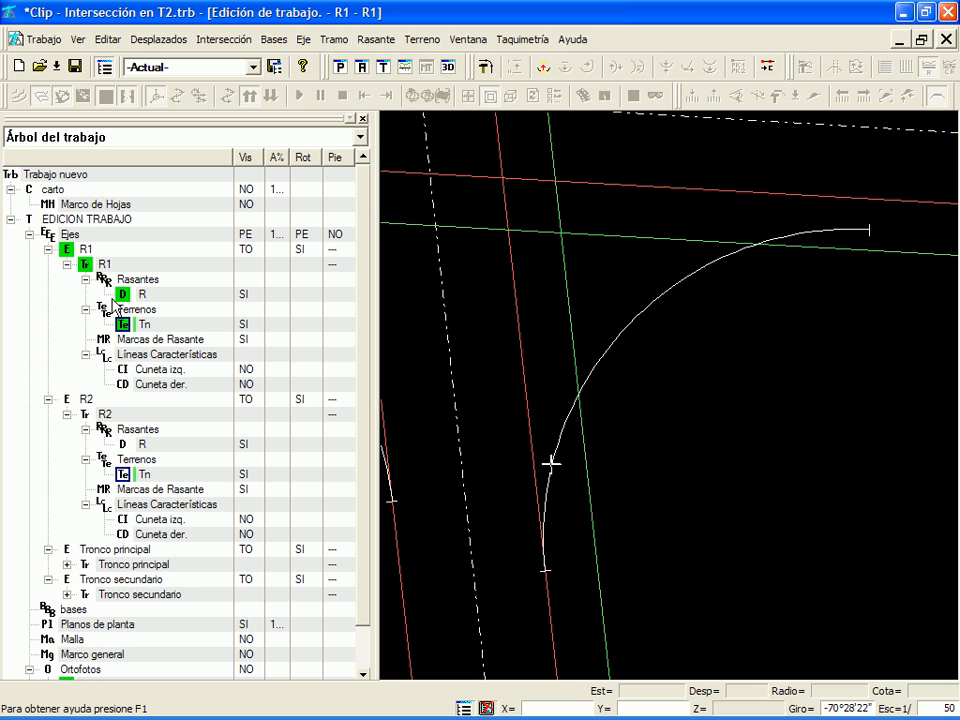
pyautogui.click(160, 355)
pyautogui.rightClick(152, 356)
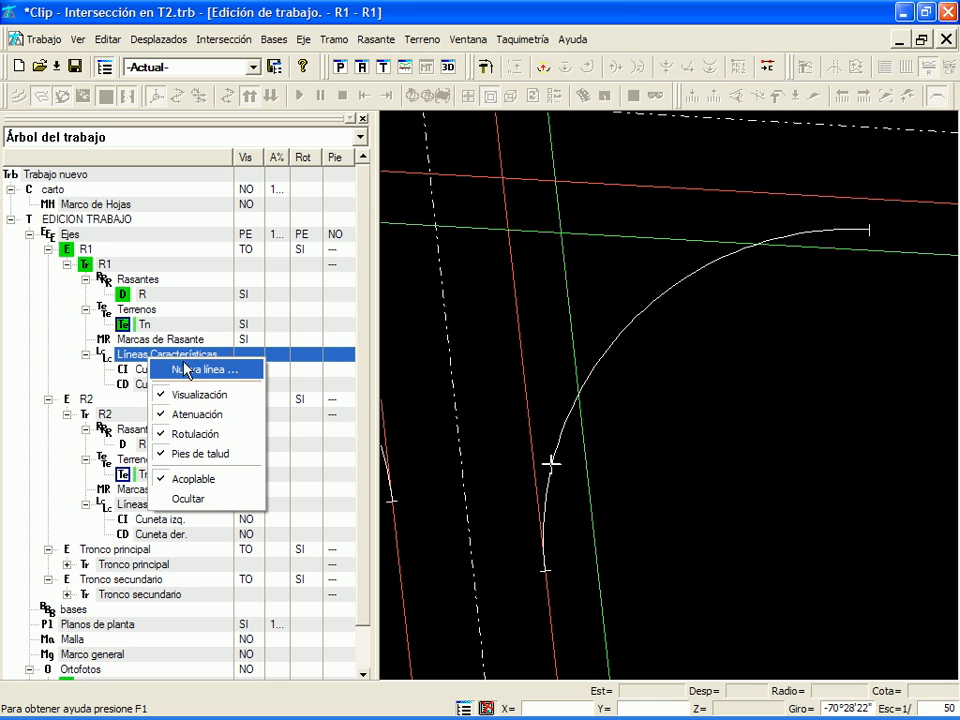
pyautogui.click(177, 366)
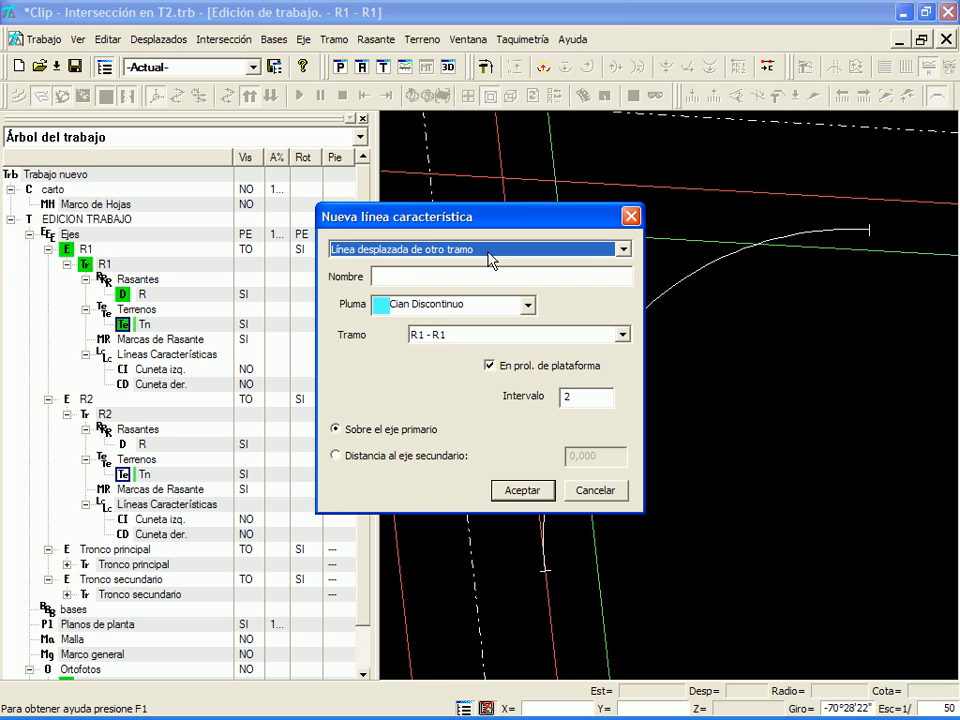
pyautogui.click(622, 335)
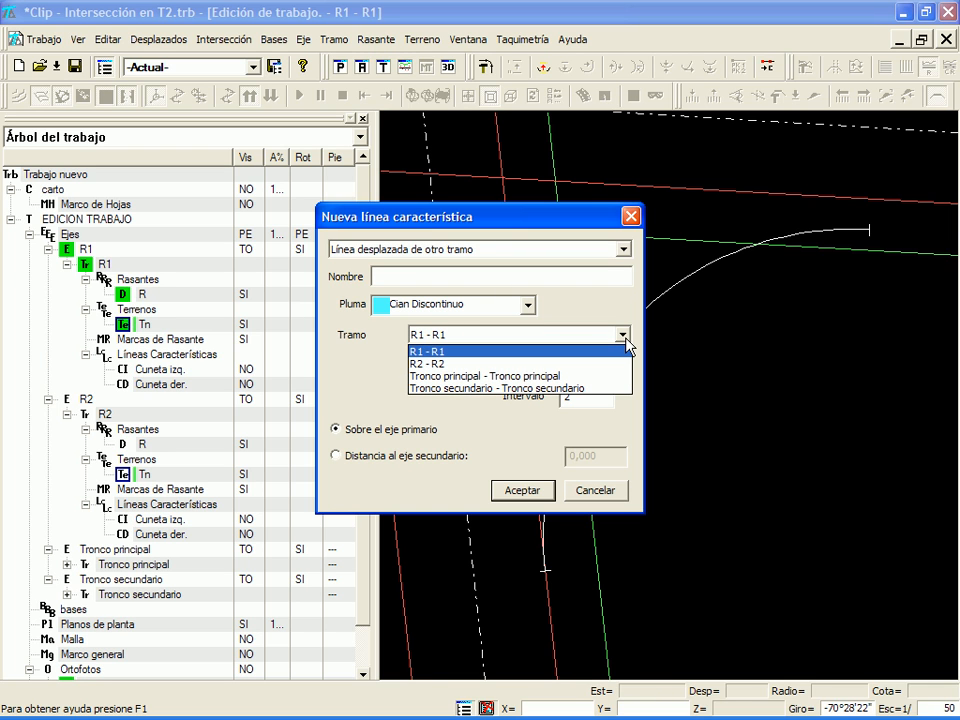
pyautogui.click(613, 388)
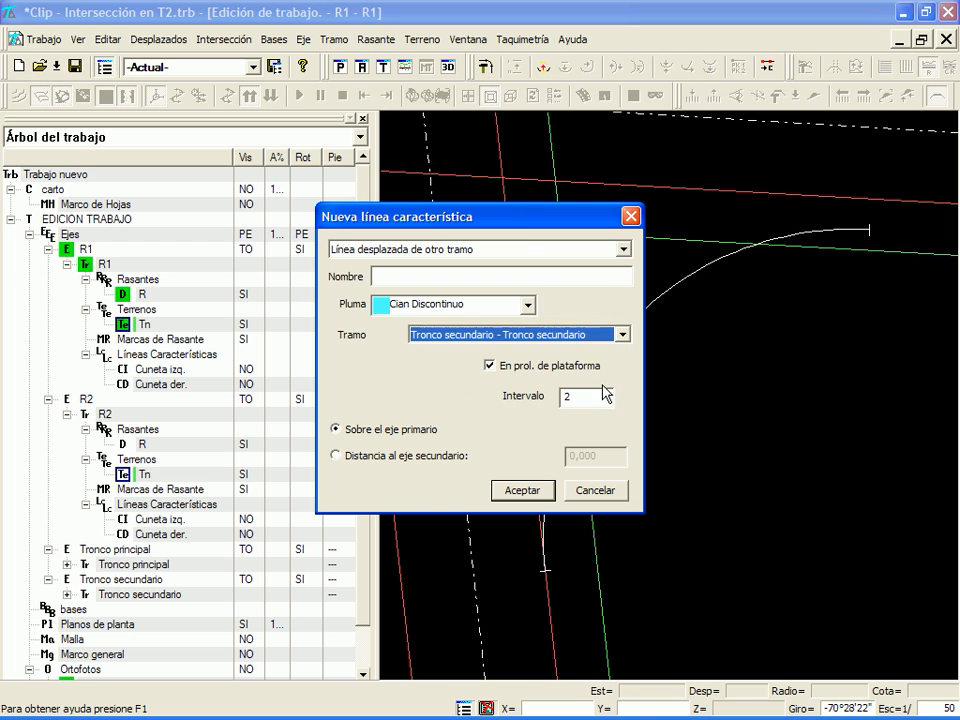
pyautogui.click(413, 277)
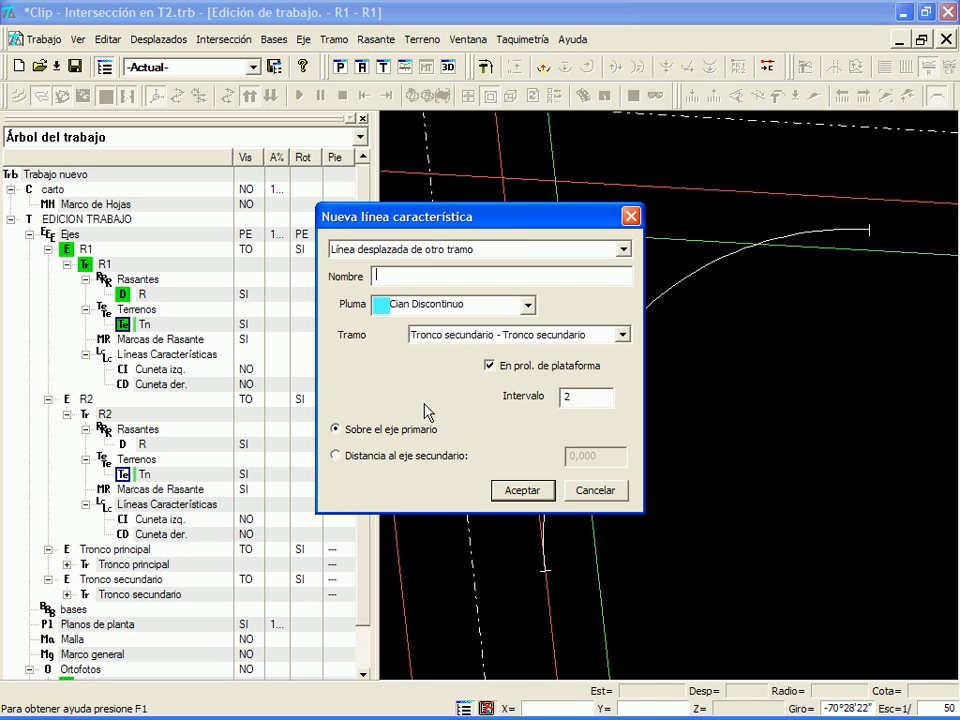
pyautogui.write('Tr S')
pyautogui.click(521, 491)
# - Open the grade profile of R1 and examine the Tr Sec line against the grade line near its start
pyautogui.click(363, 118)
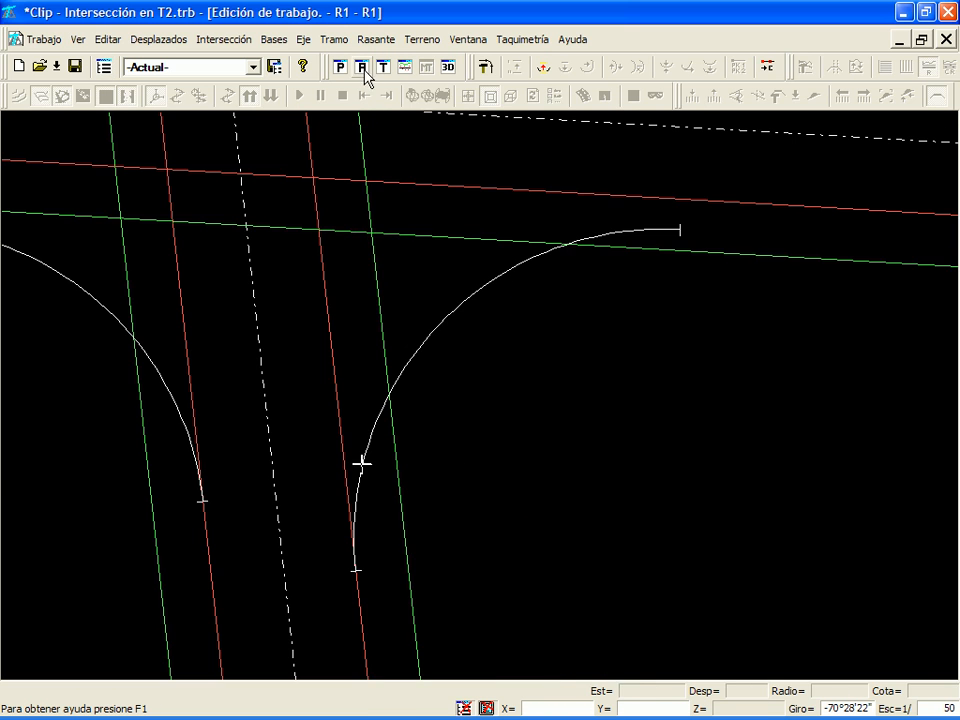
pyautogui.click(363, 70)
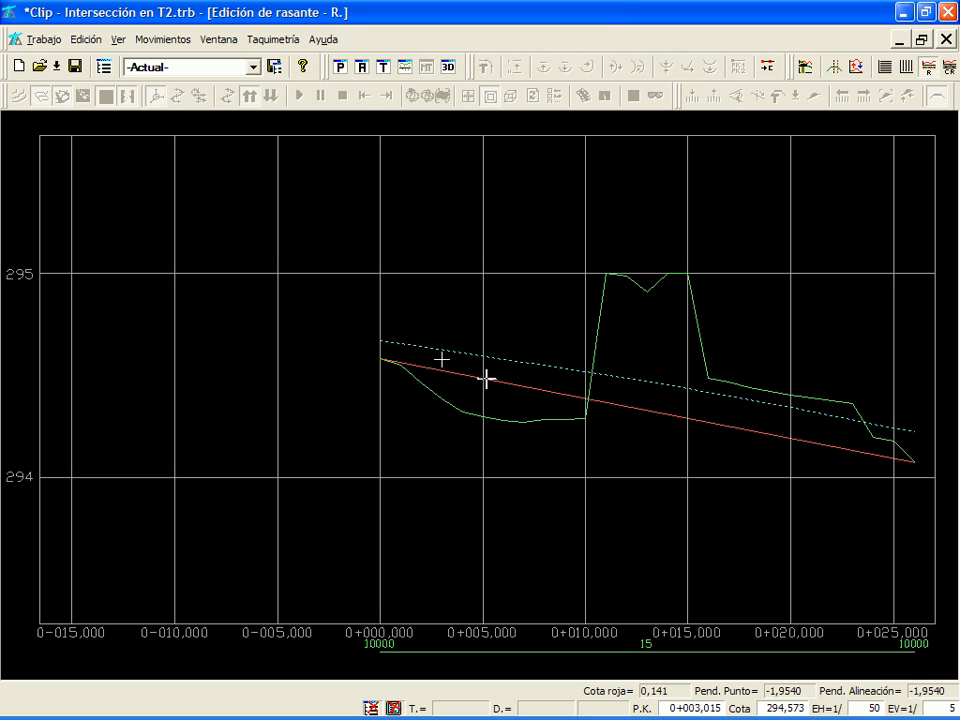
pyautogui.scroll(5, 440, 364)
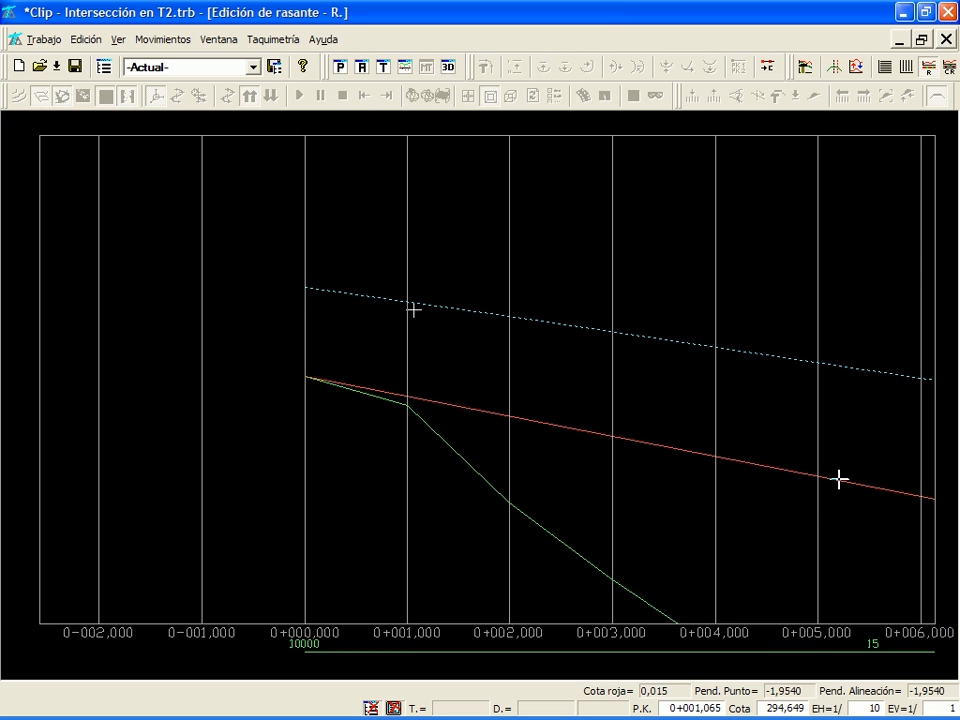
pyautogui.scroll(-5, 486, 379)
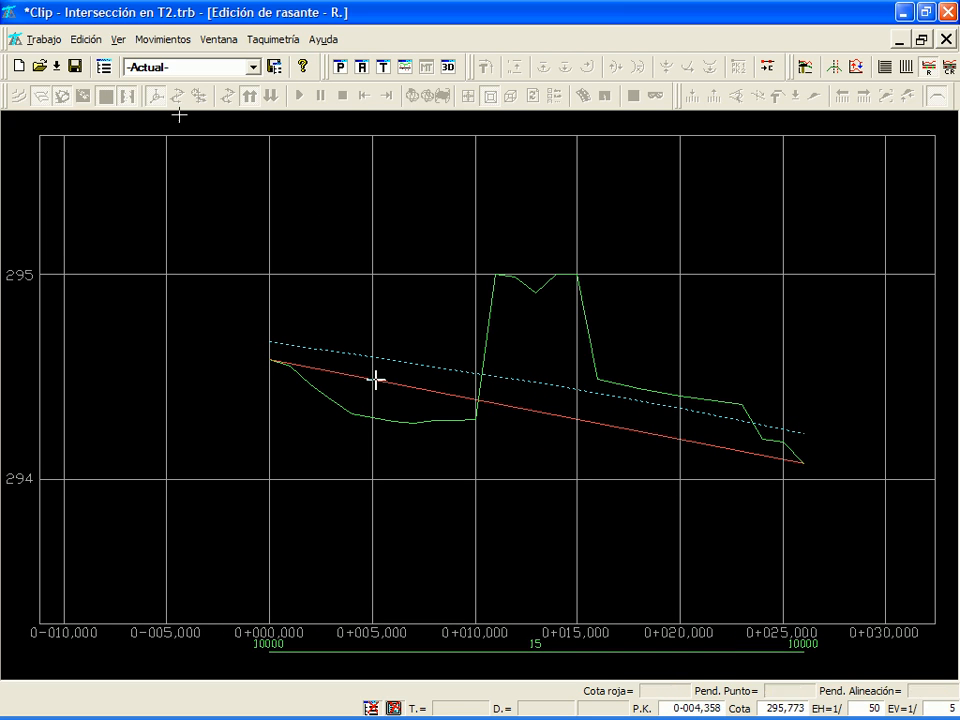
# - Add characteristic line Tr Pr to section R1 as Línea desplazada de otro tramo from Tronco principal, Magenta Discontinuo, Sobre el eje primario, on platform prolongation, interval 2
pyautogui.click(104, 66)
pyautogui.rightClick(150, 362)
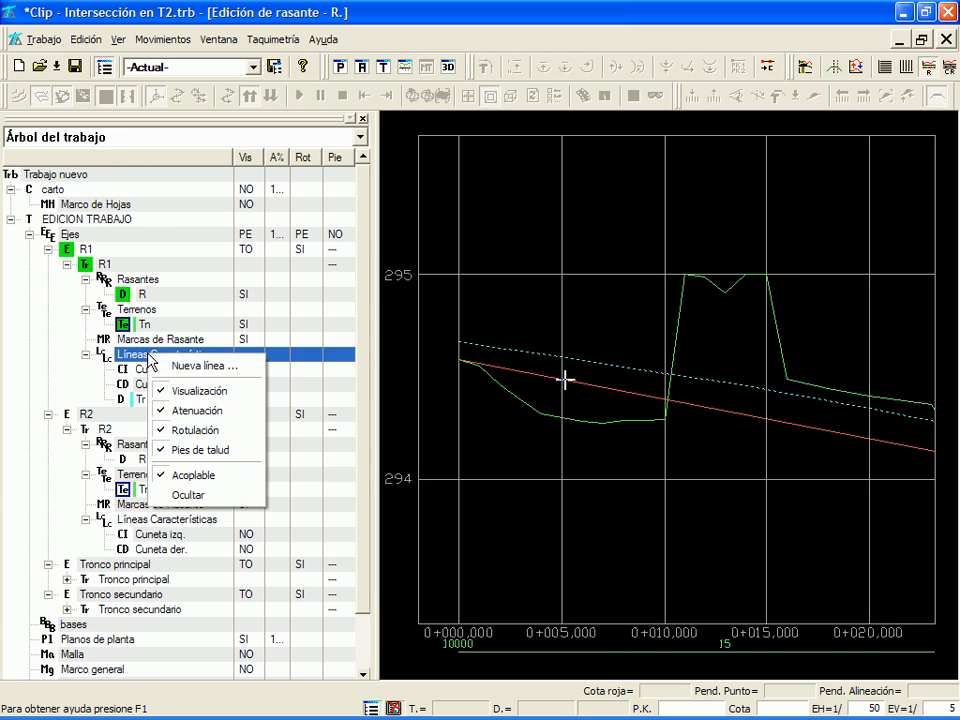
pyautogui.click(170, 367)
pyautogui.click(439, 276)
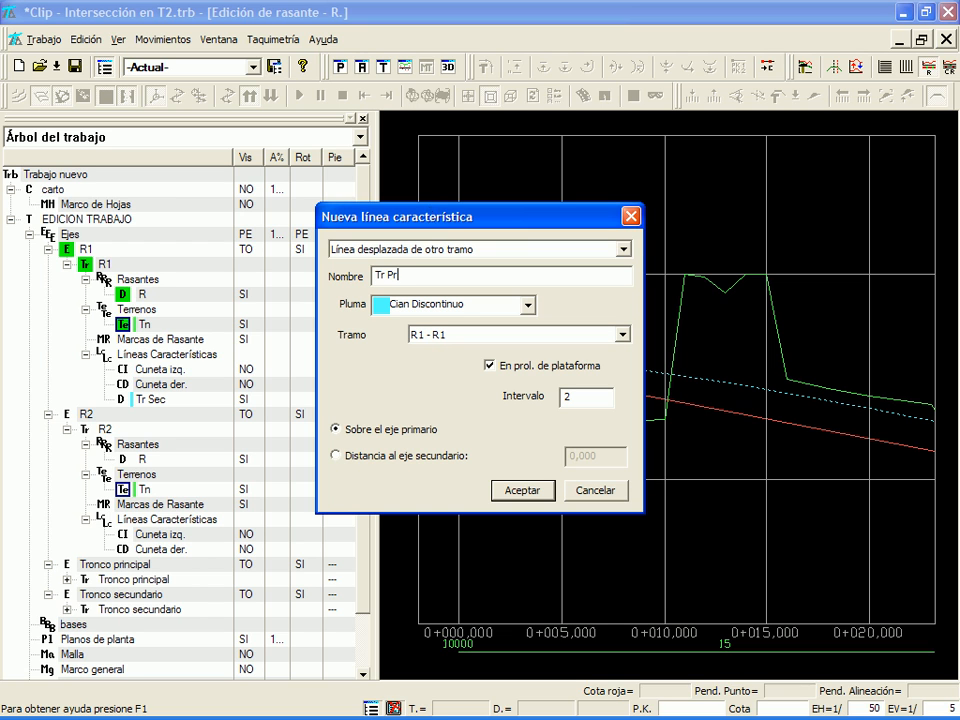
pyautogui.click(527, 305)
pyautogui.click(495, 355)
pyautogui.click(483, 364)
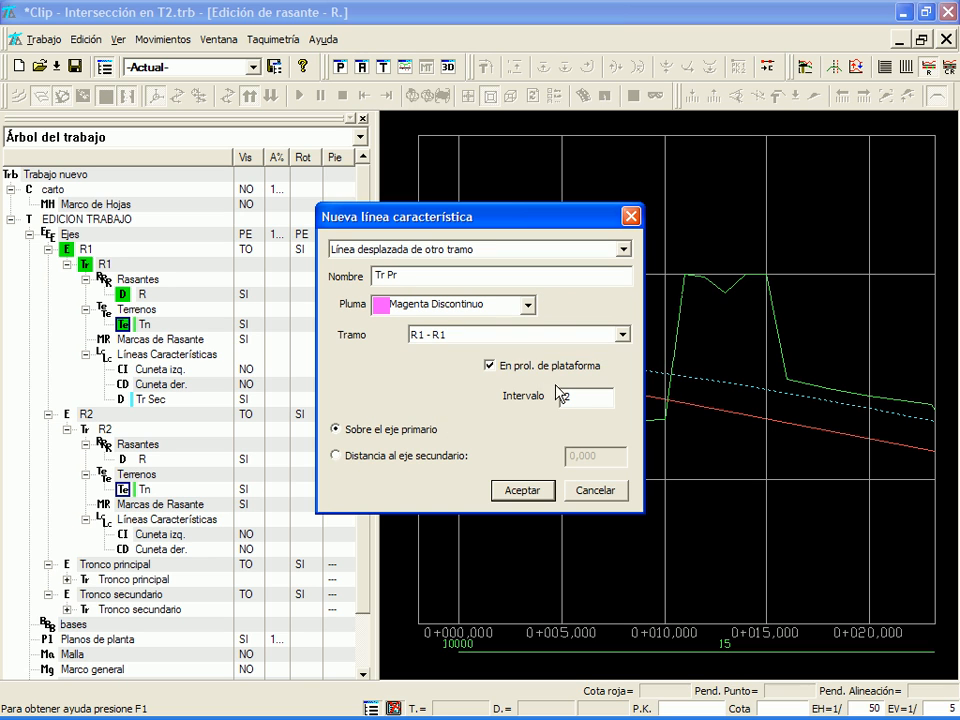
pyautogui.click(623, 336)
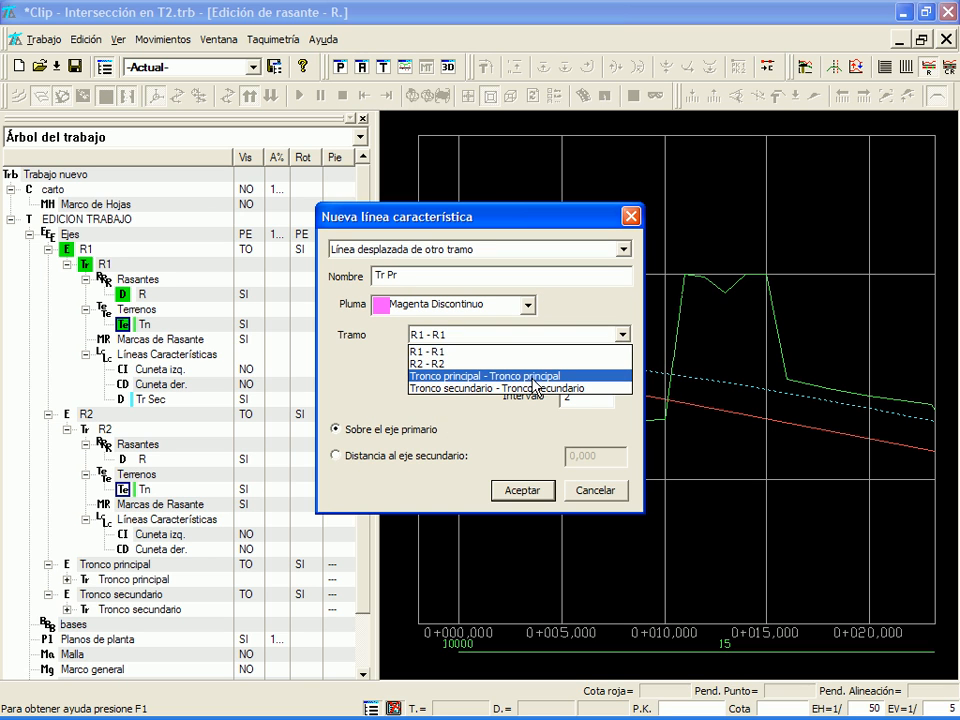
pyautogui.click(467, 376)
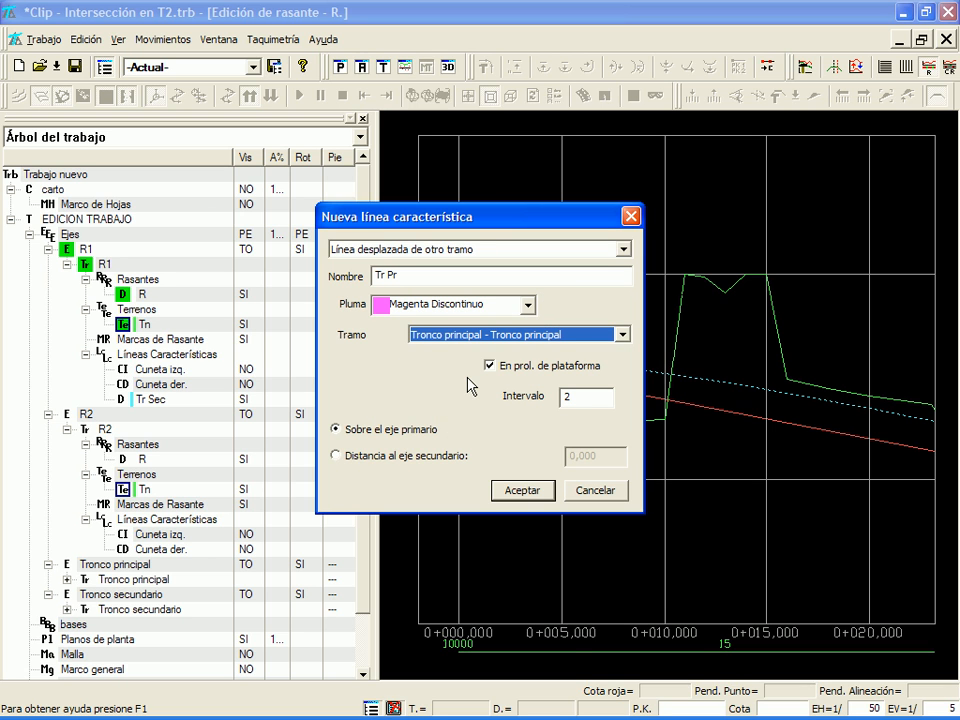
pyautogui.click(521, 489)
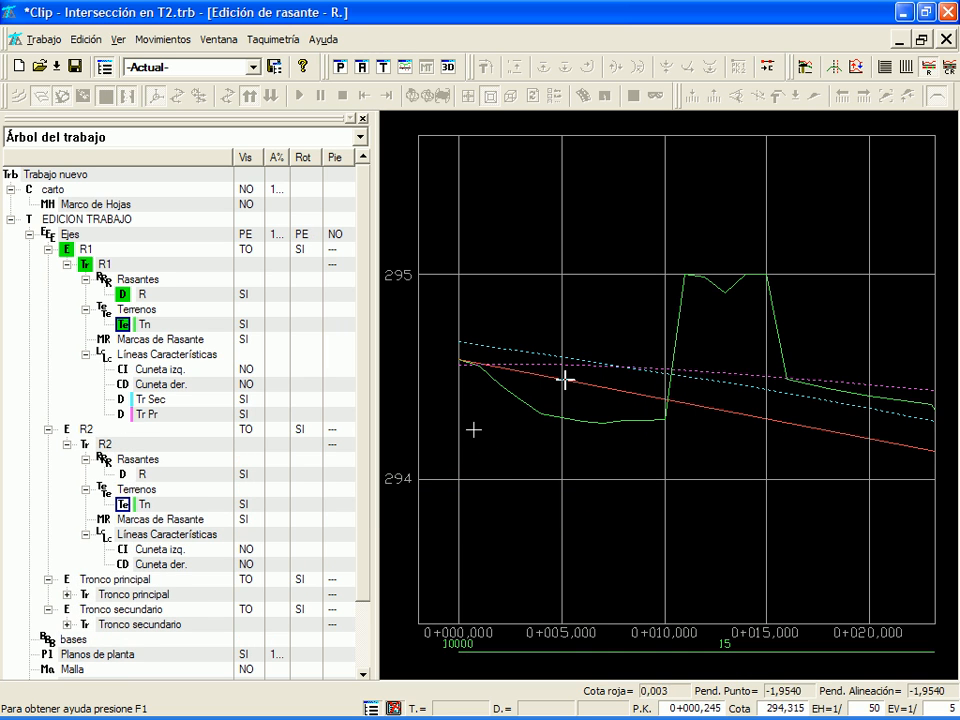
pyautogui.click(363, 118)
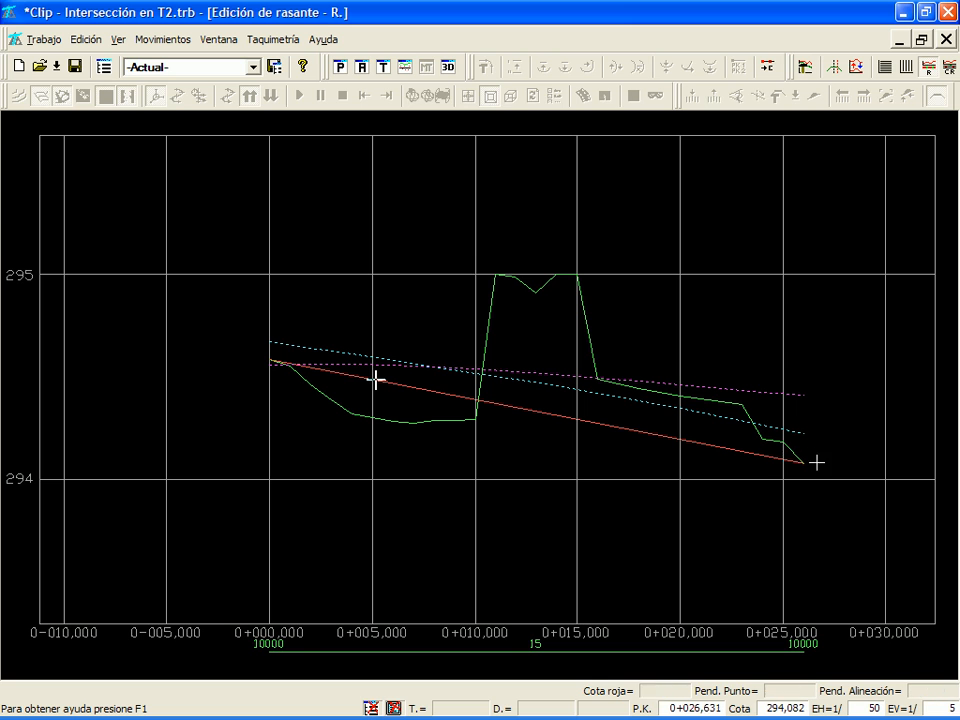
# - Examine the Tr Pr and Tr Sec lines against the R1 grade line at both ends, consulting the grade's vertex table
pyautogui.scroll(2, 797, 411)
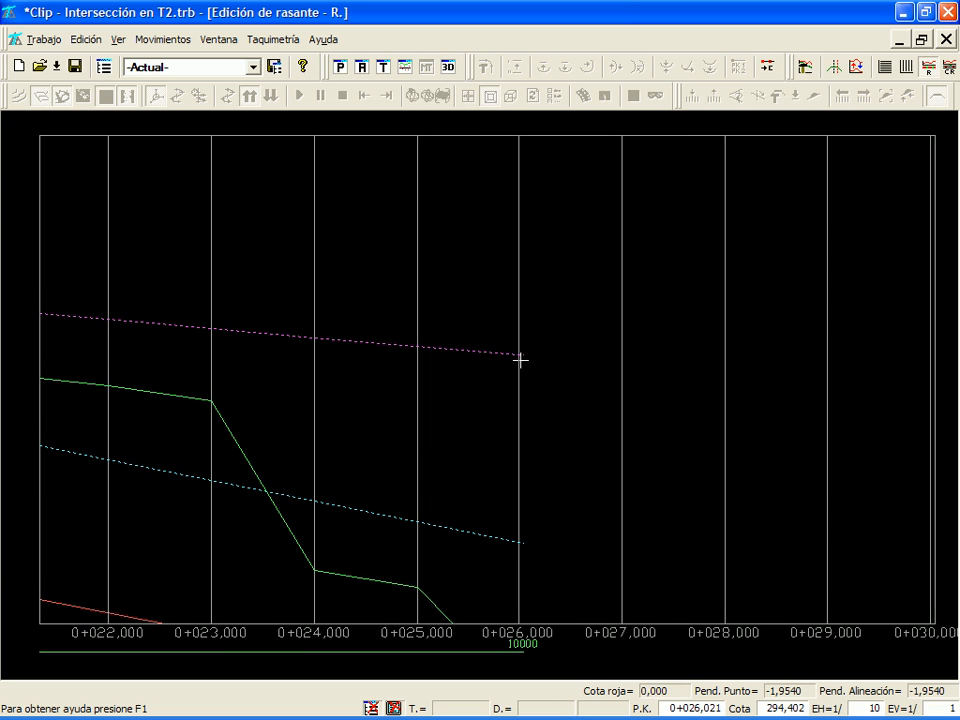
pyautogui.scroll(-2, 321, 341)
pyautogui.middleClick(253, 367)
pyautogui.middleClick(424, 379)
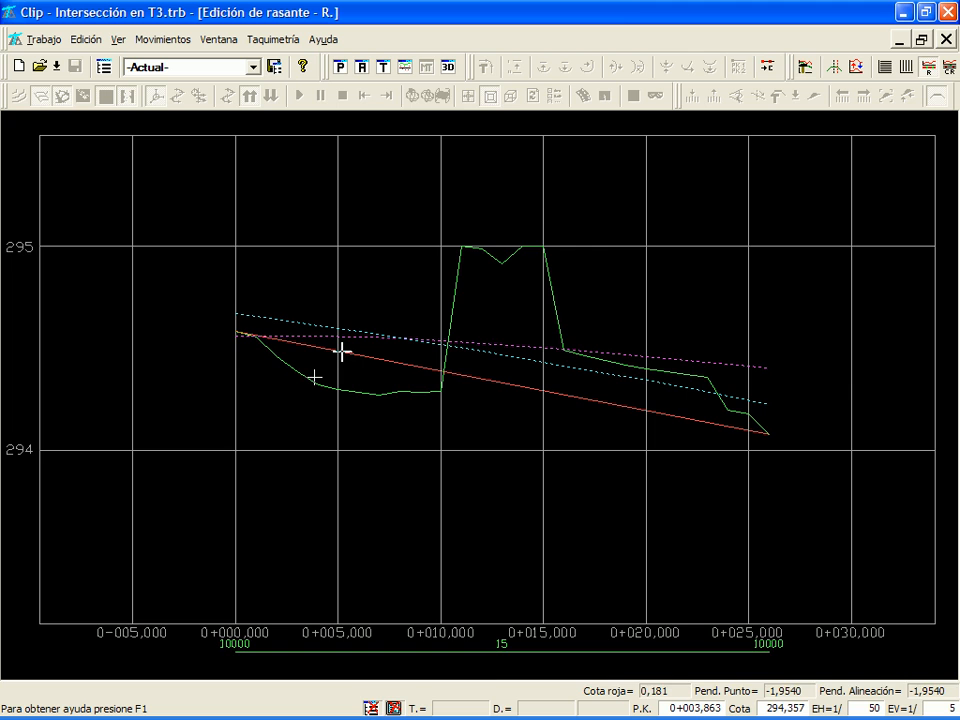
pyautogui.press('F2')
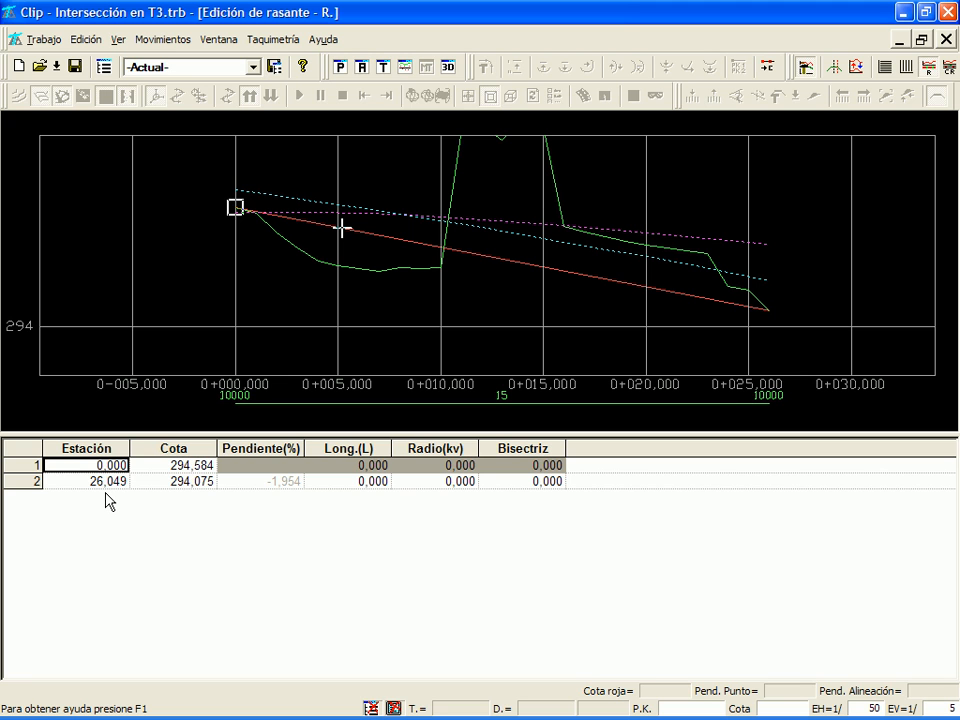
pyautogui.press('F2')
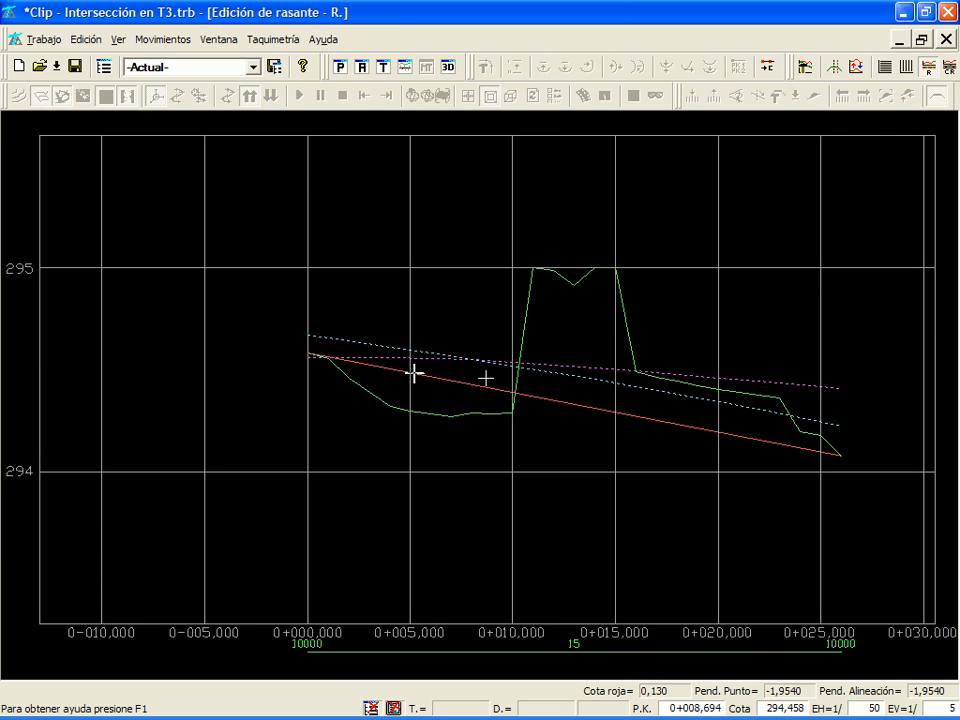
pyautogui.press('+')
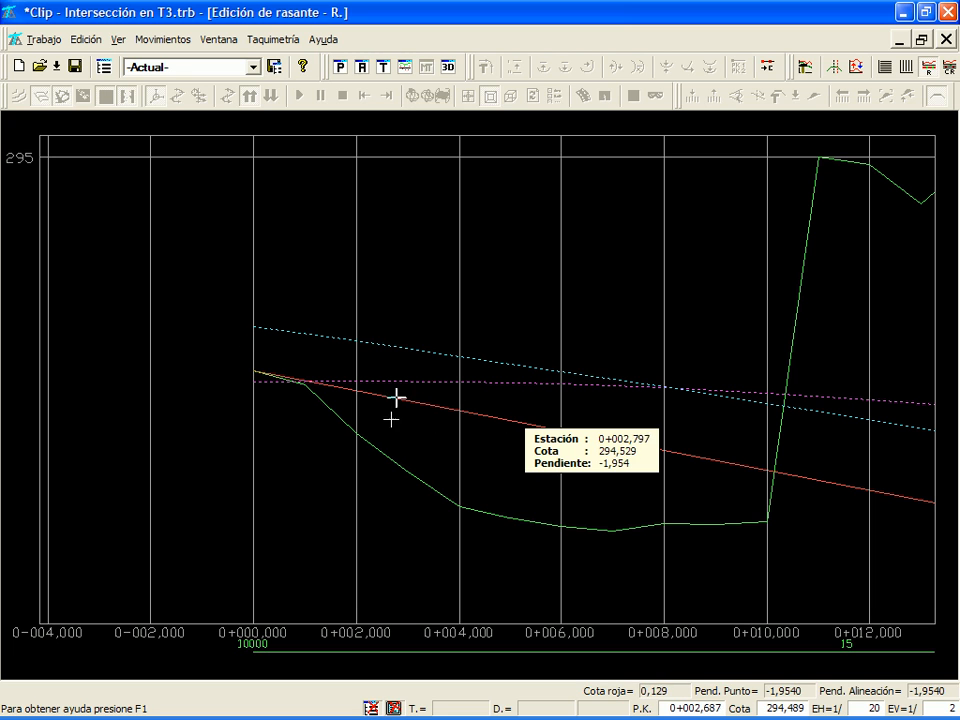
pyautogui.click(460, 416)
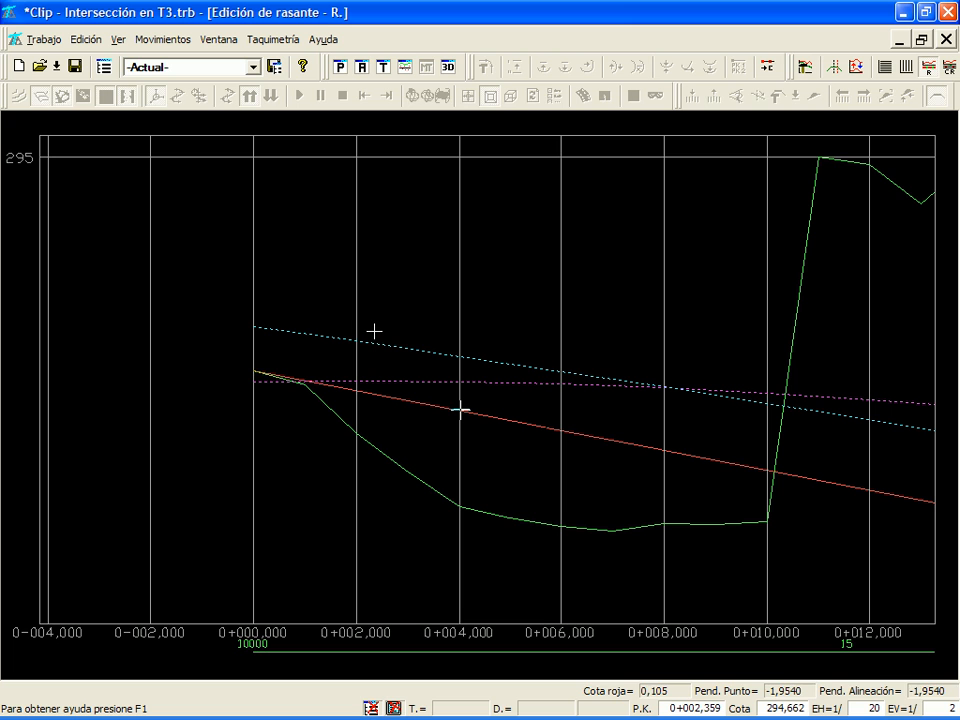
# - Convert the Tr Sec characteristic line of R1 to grade line from station 0+000 to station 2
pyautogui.click(104, 66)
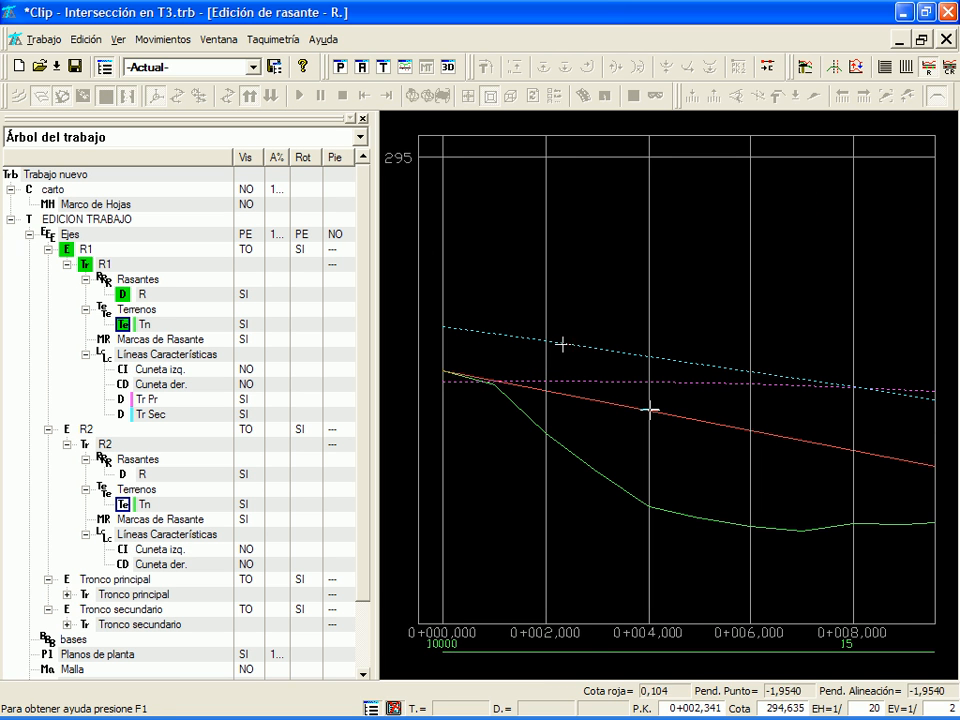
pyautogui.moveTo(546, 349); pyautogui.dragTo(677, 379, button='middle')
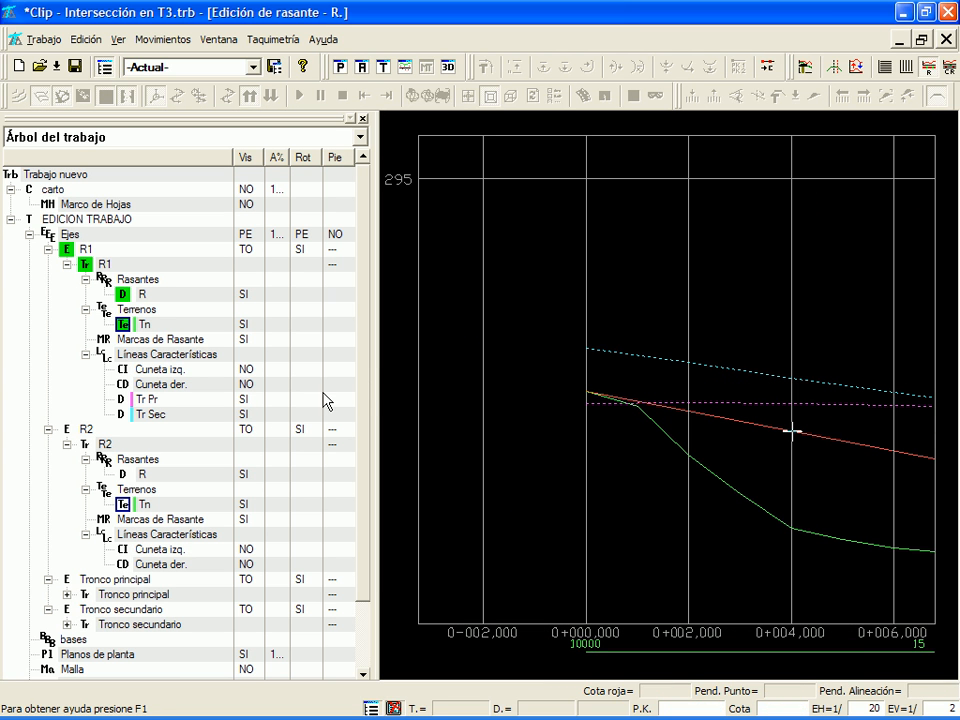
pyautogui.click(152, 416)
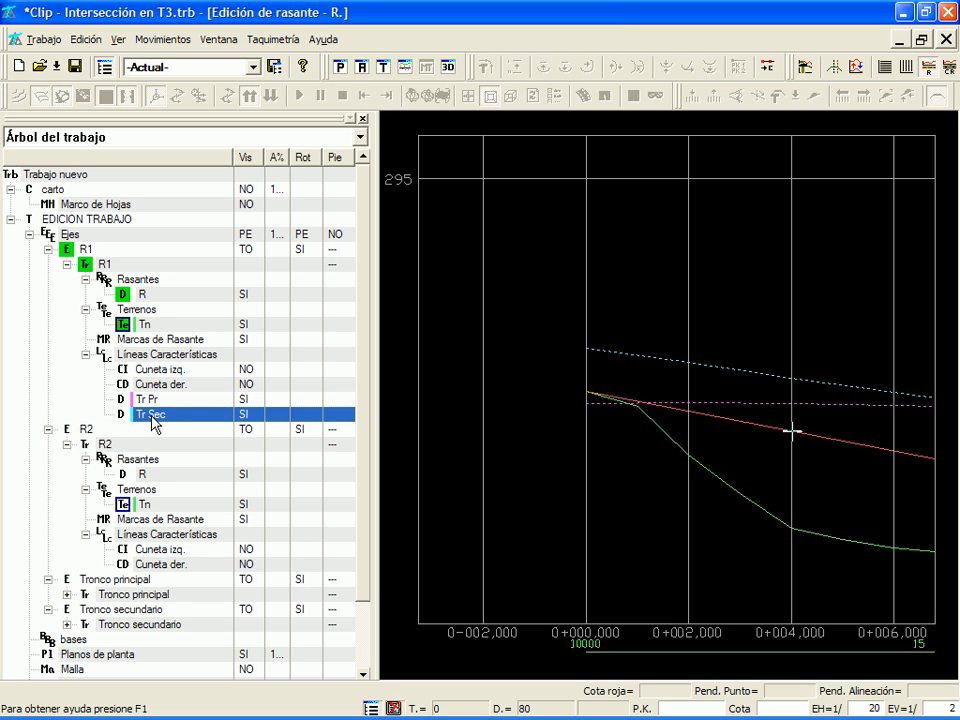
pyautogui.rightClick(155, 422)
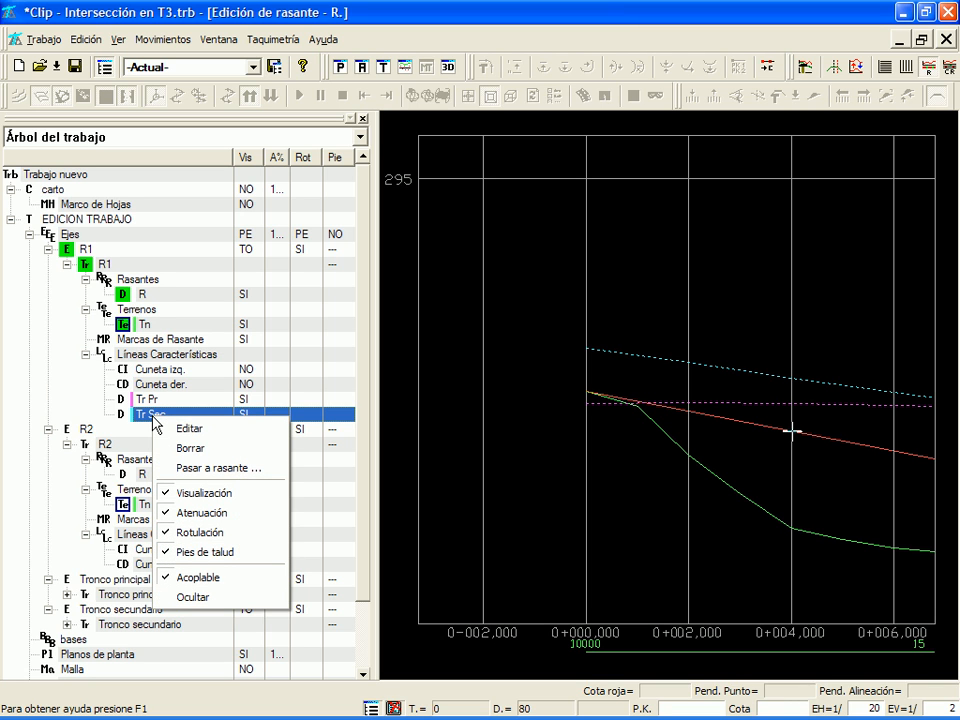
pyautogui.click(192, 470)
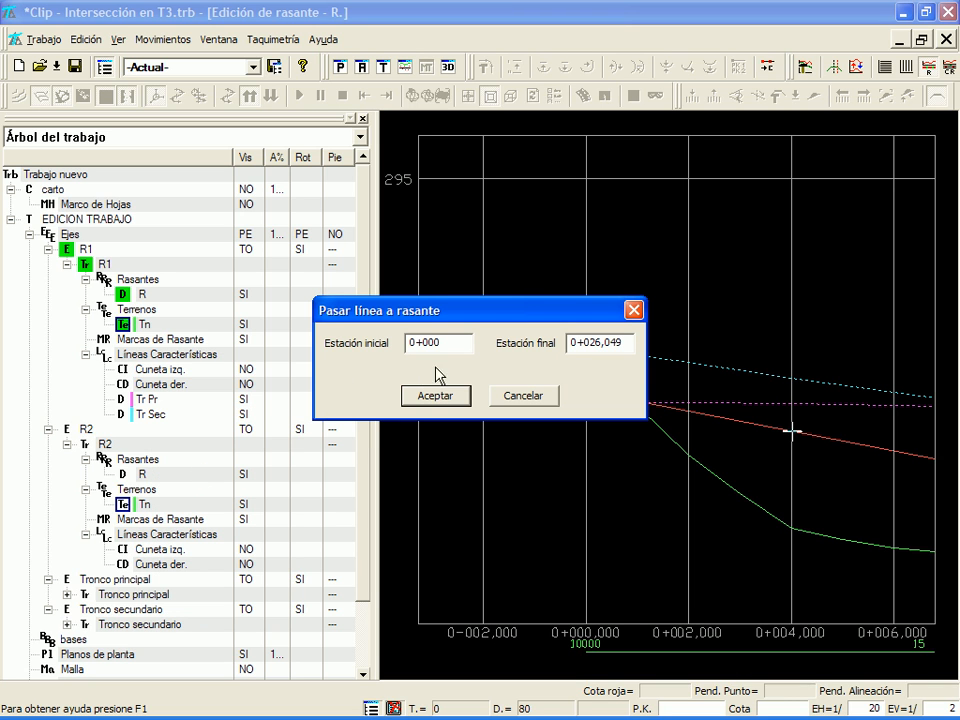
pyautogui.moveTo(604, 343); pyautogui.dragTo(568, 343)
pyautogui.write('2')
pyautogui.click(432, 396)
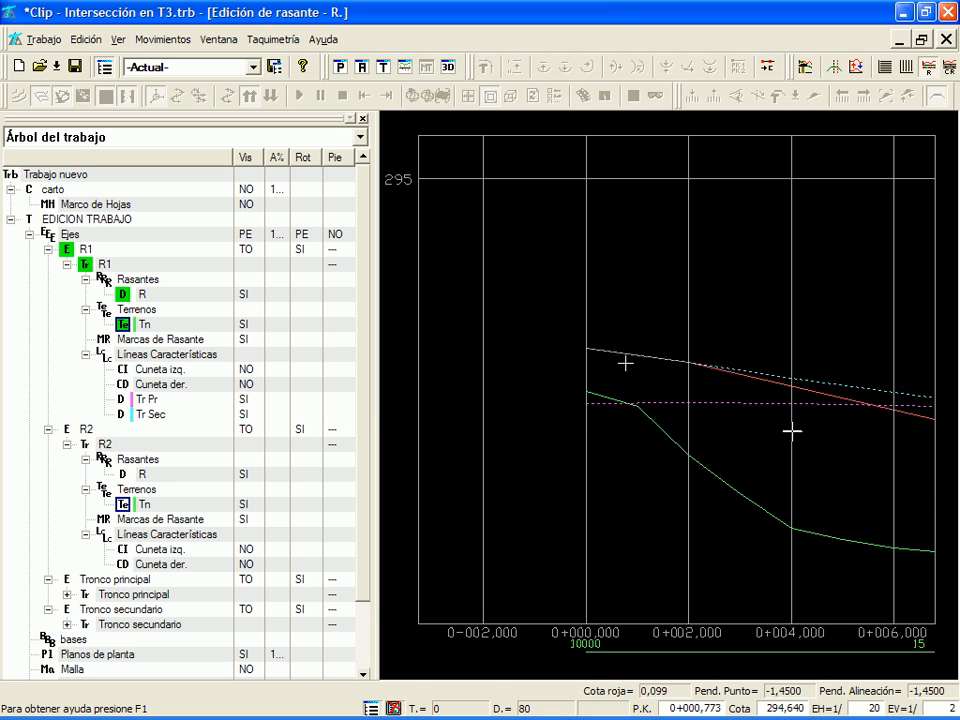
pyautogui.middleClick(697, 385)
pyautogui.click(363, 118)
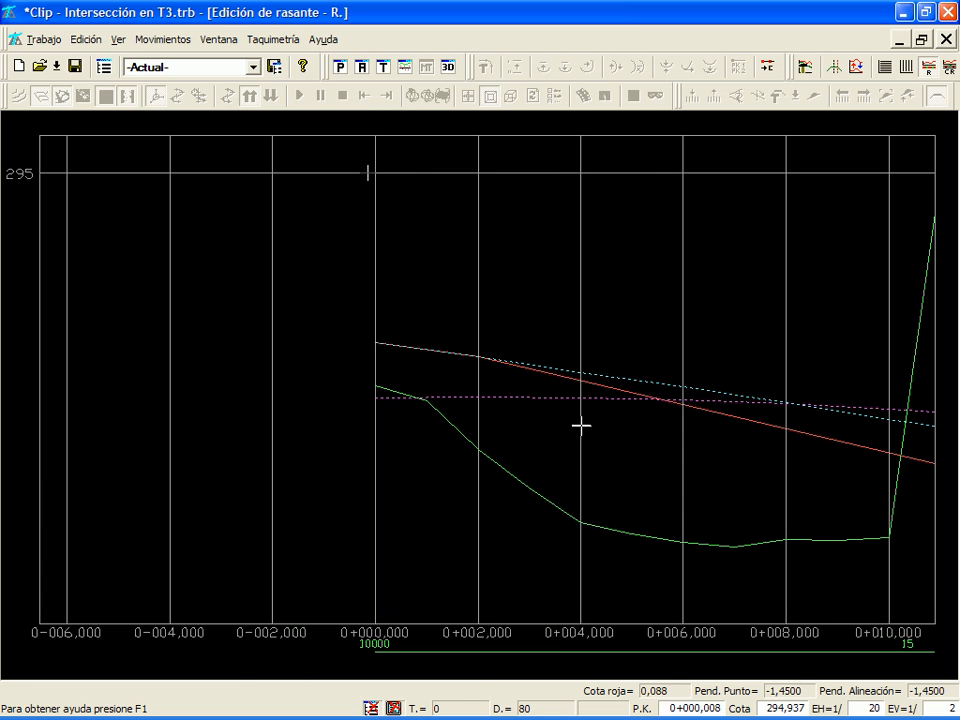
# - Review the stations, elevations and slope of the first two vertices in the R1 grade data
pyautogui.doubleClick(521, 296)
pyautogui.click(101, 466)
pyautogui.click(103, 484)
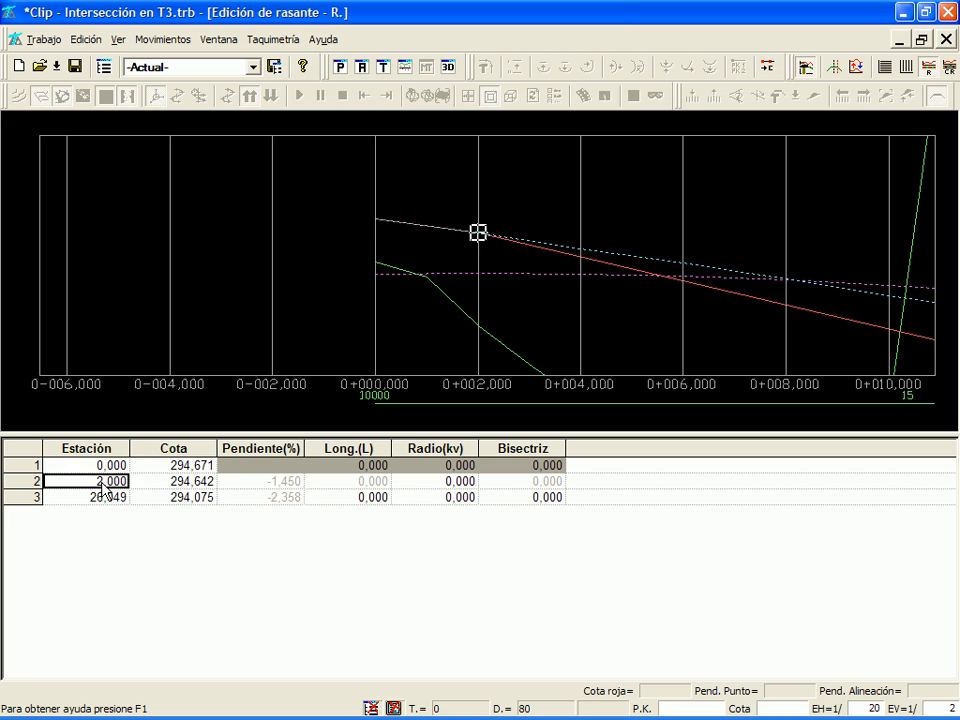
pyautogui.click(205, 466)
pyautogui.click(158, 482)
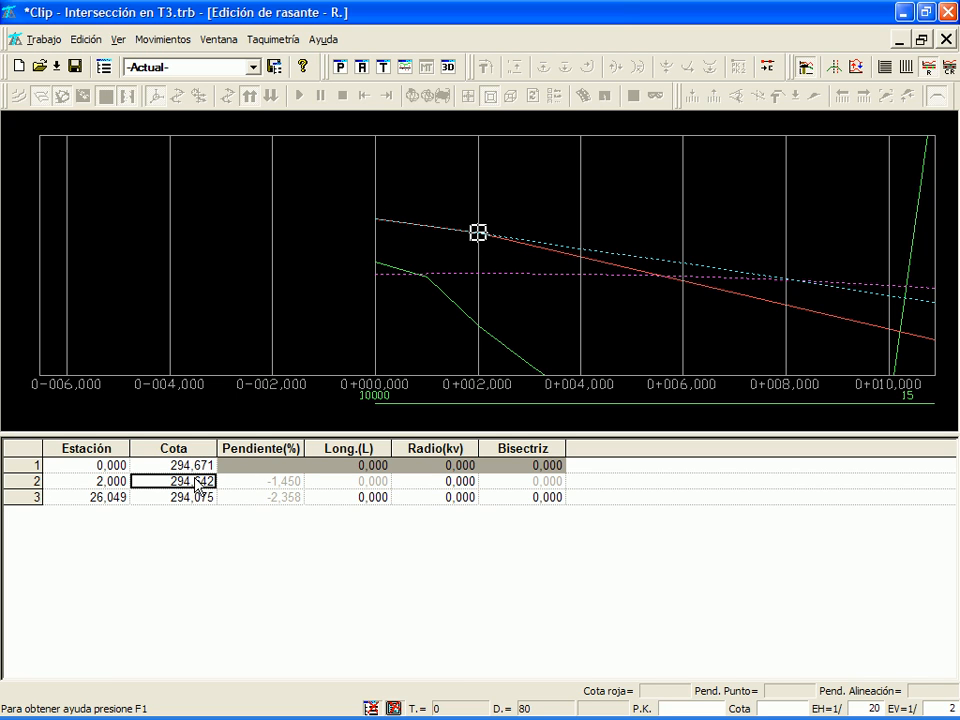
pyautogui.click(273, 484)
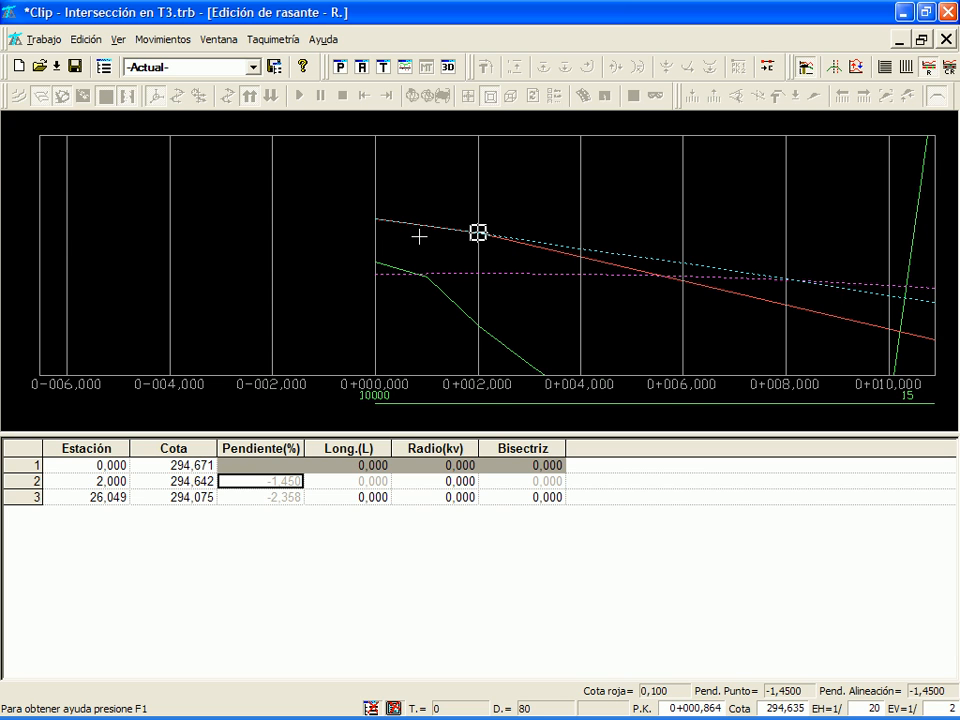
pyautogui.press('Escape')
# - Convert the Tr Pr characteristic line of R1 to grade line from station 24 to the end at 0+026,049
pyautogui.scroll(-2, 523, 336)
pyautogui.scroll(1, 710, 409)
pyautogui.scroll(1, 500, 372)
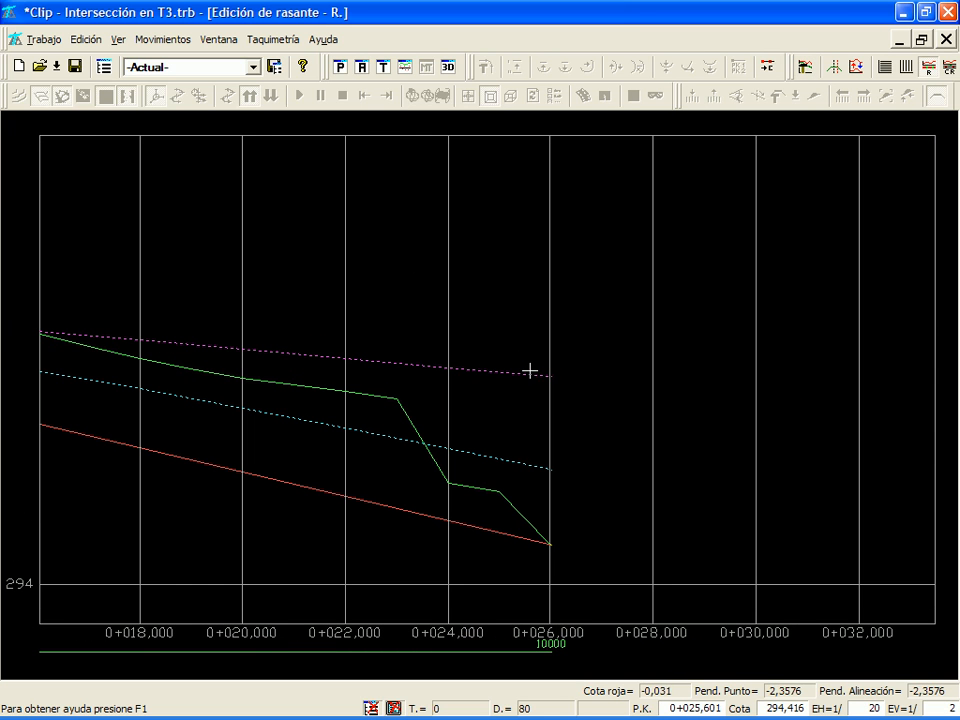
pyautogui.scroll(-1, 510, 375)
pyautogui.click(104, 66)
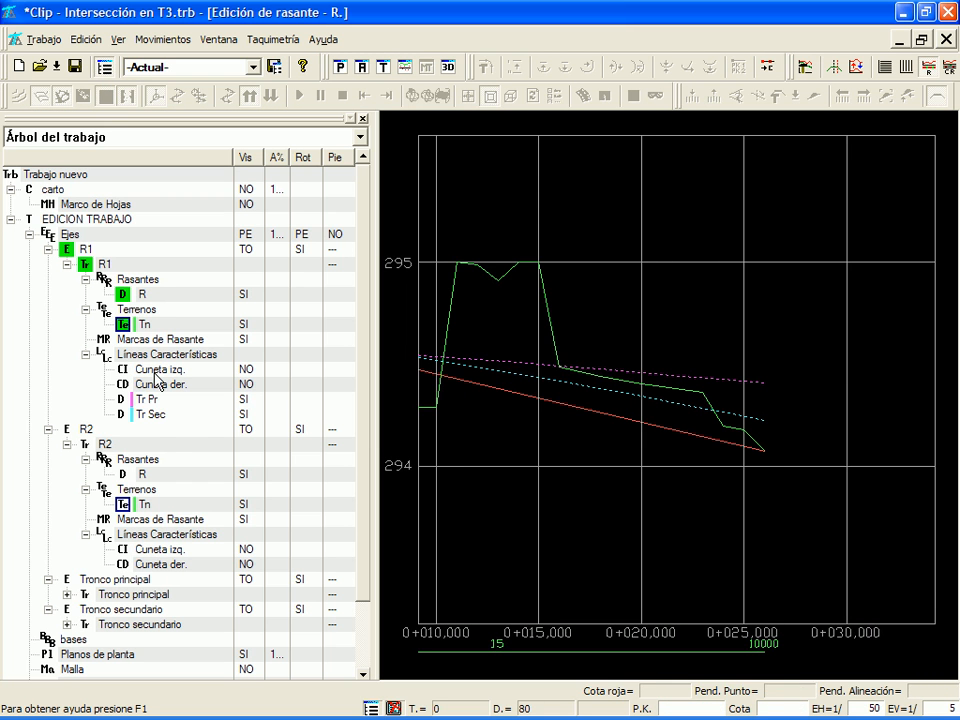
pyautogui.rightClick(158, 401)
pyautogui.click(222, 451)
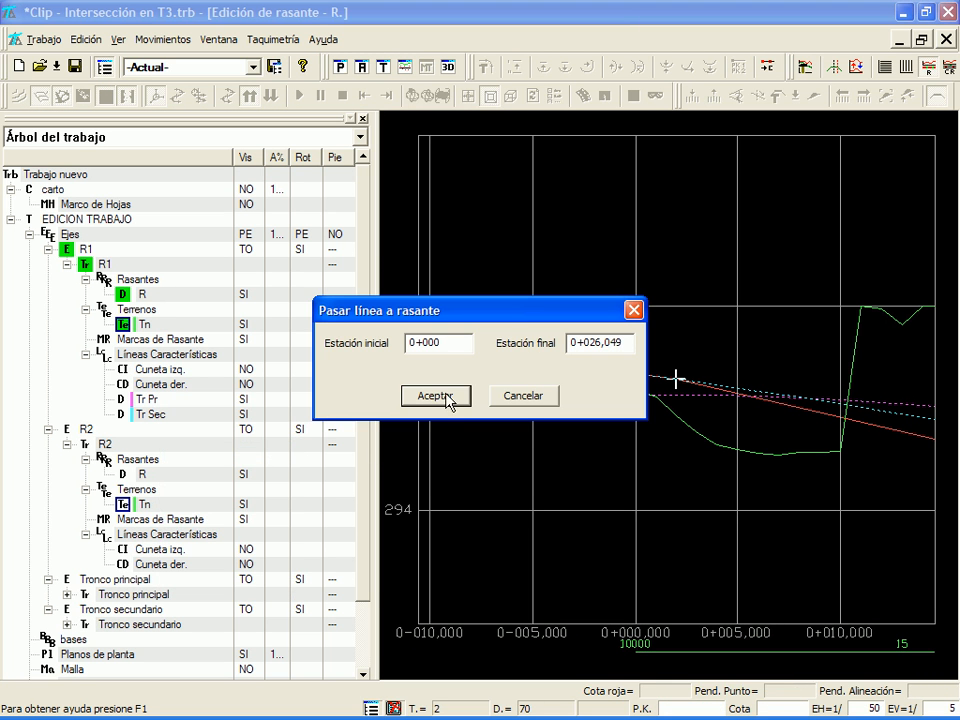
pyautogui.click(407, 344)
pyautogui.moveTo(415, 344); pyautogui.dragTo(388, 352)
pyautogui.press('Return')
pyautogui.click(363, 118)
# - Examine the updated R1 grade line in profile and check its vertex stations at both ends in the data table
pyautogui.middleClick(751, 417)
pyautogui.middleClick(605, 394)
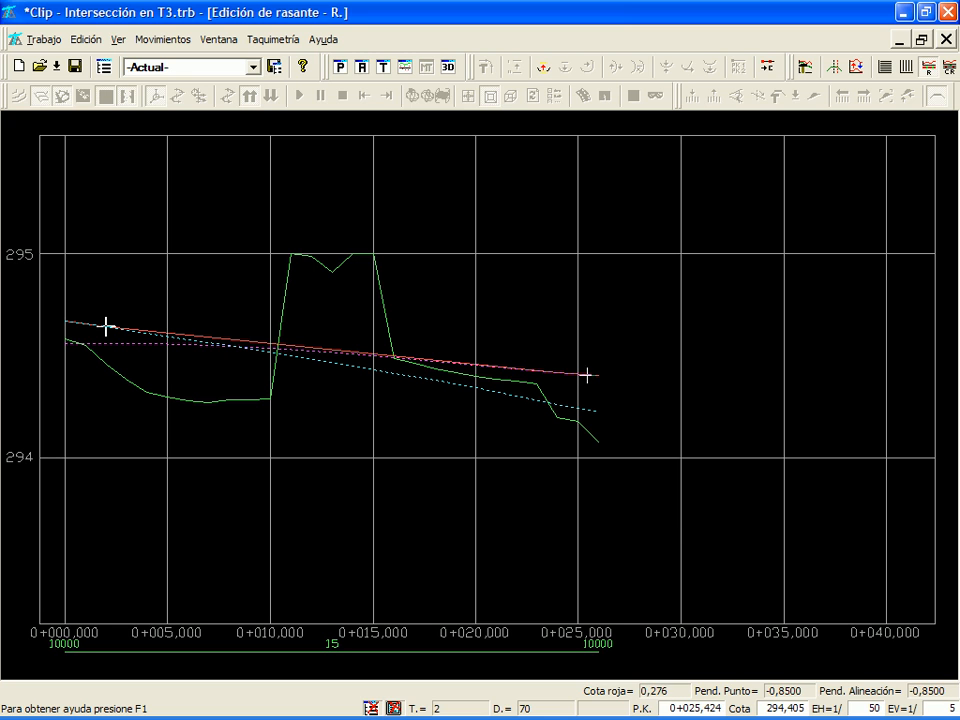
pyautogui.middleClick(315, 380)
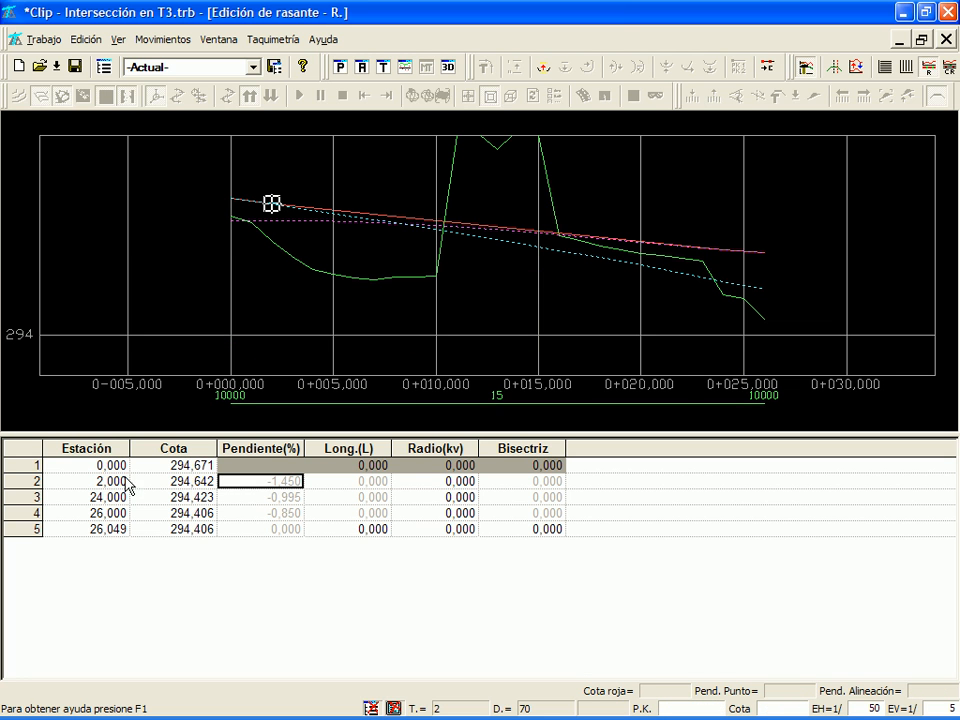
pyautogui.click(116, 467)
pyautogui.click(121, 482)
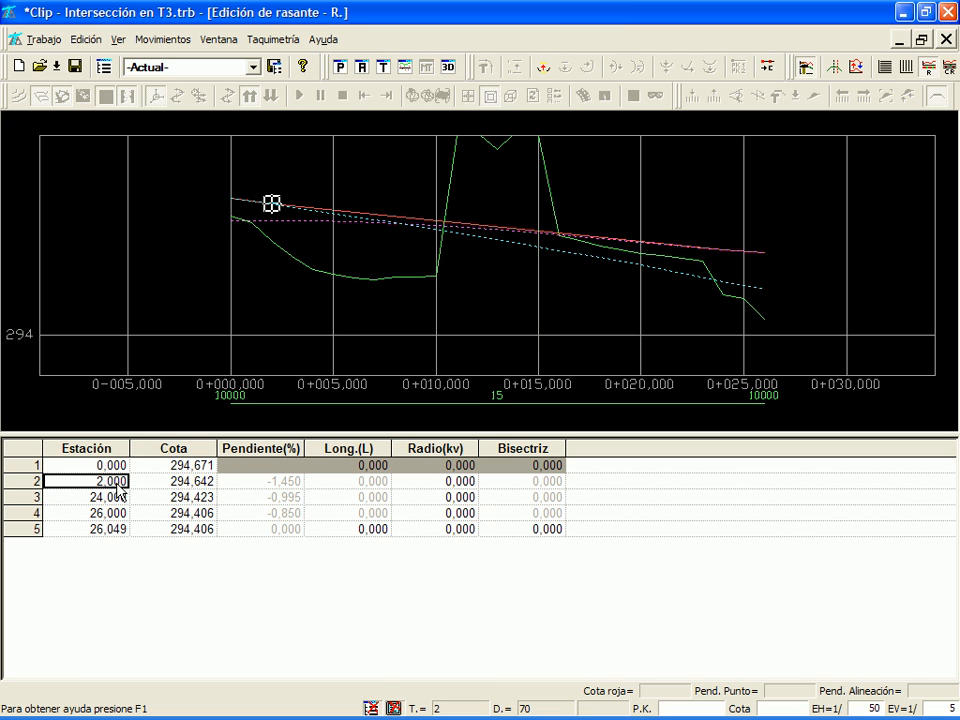
pyautogui.click(117, 513)
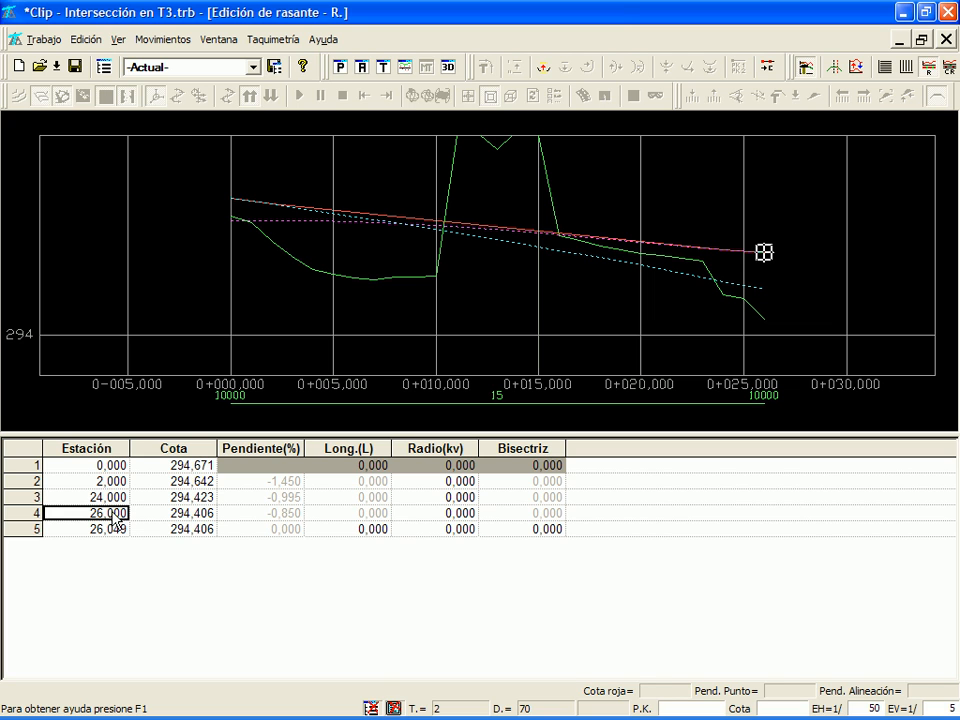
pyautogui.moveTo(471, 253); pyautogui.dragTo(489, 254, button='middle')
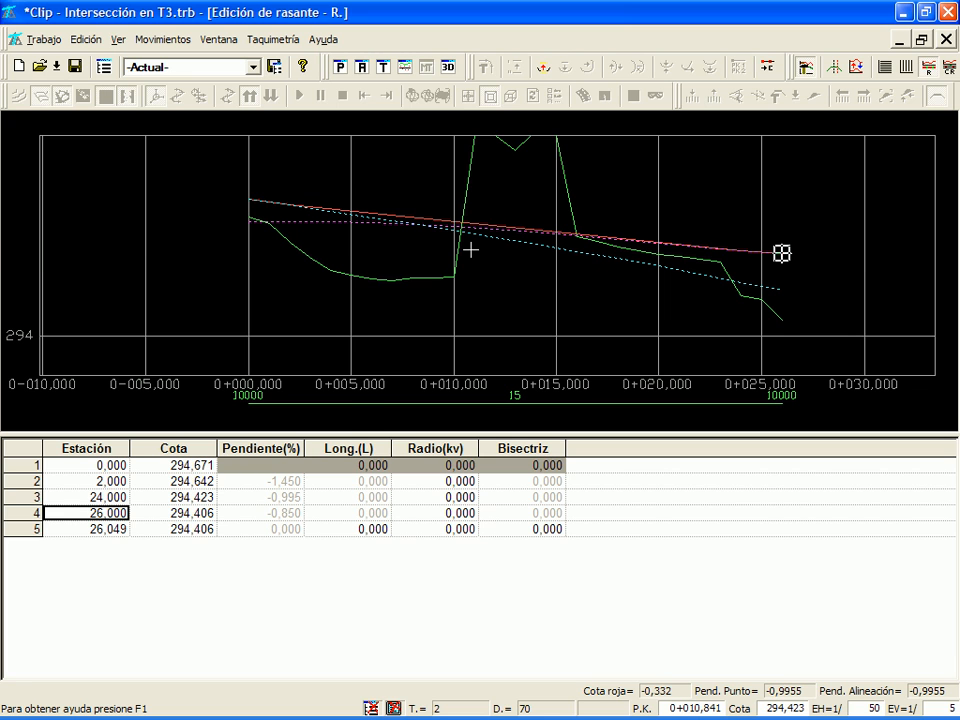
pyautogui.press('Escape')
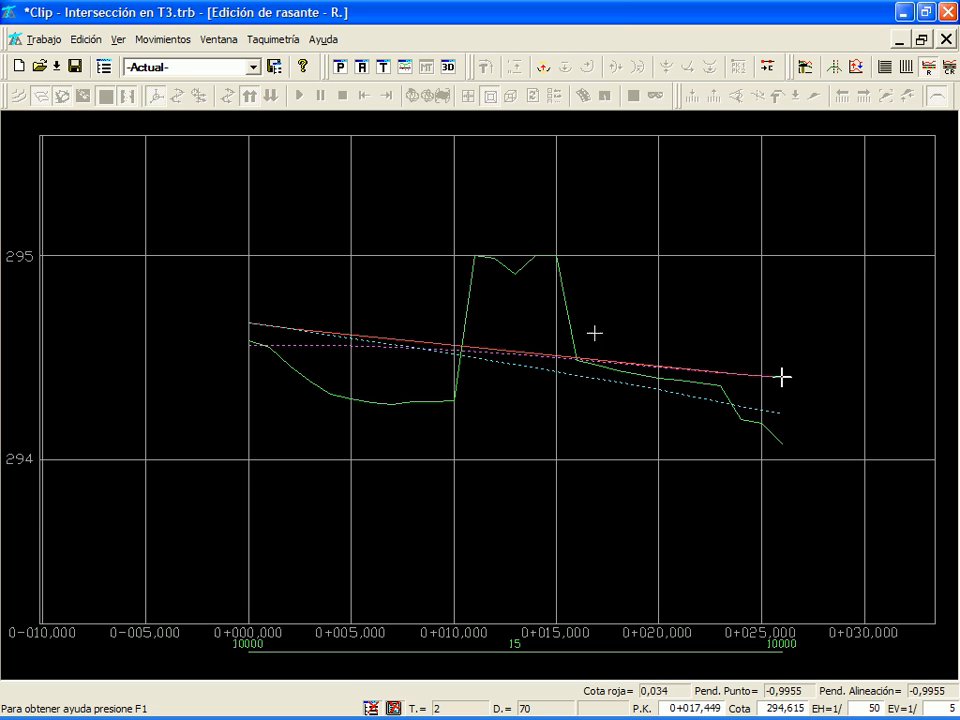
# - Calculate the alignment of the R1 grade line between its start and end slopes, and select the resulting vertical curve's length
pyautogui.rightClick(482, 332)
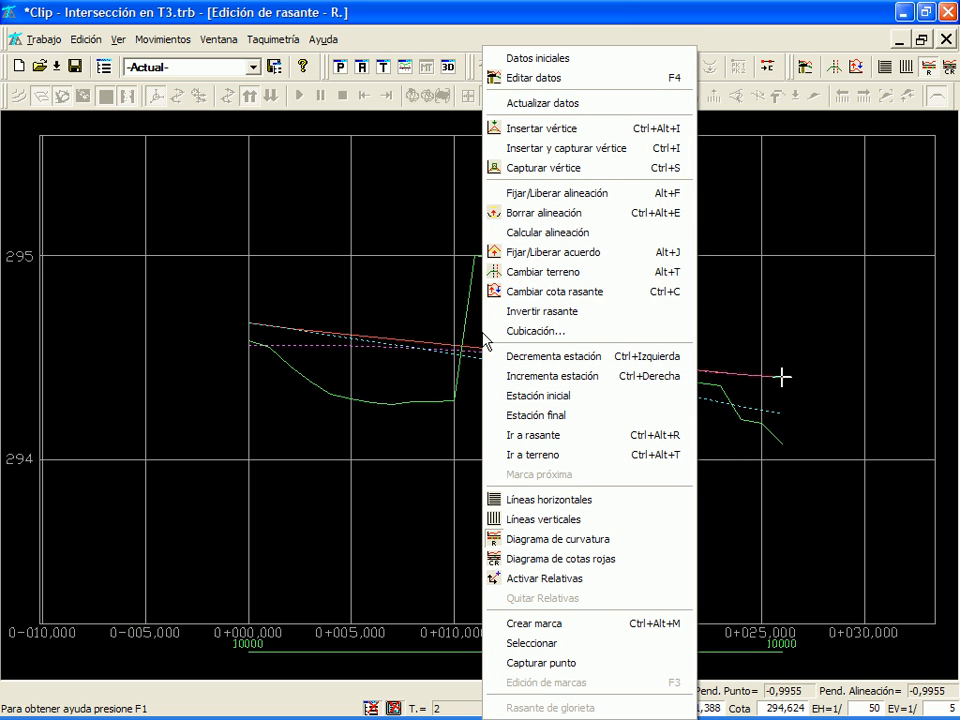
pyautogui.click(556, 234)
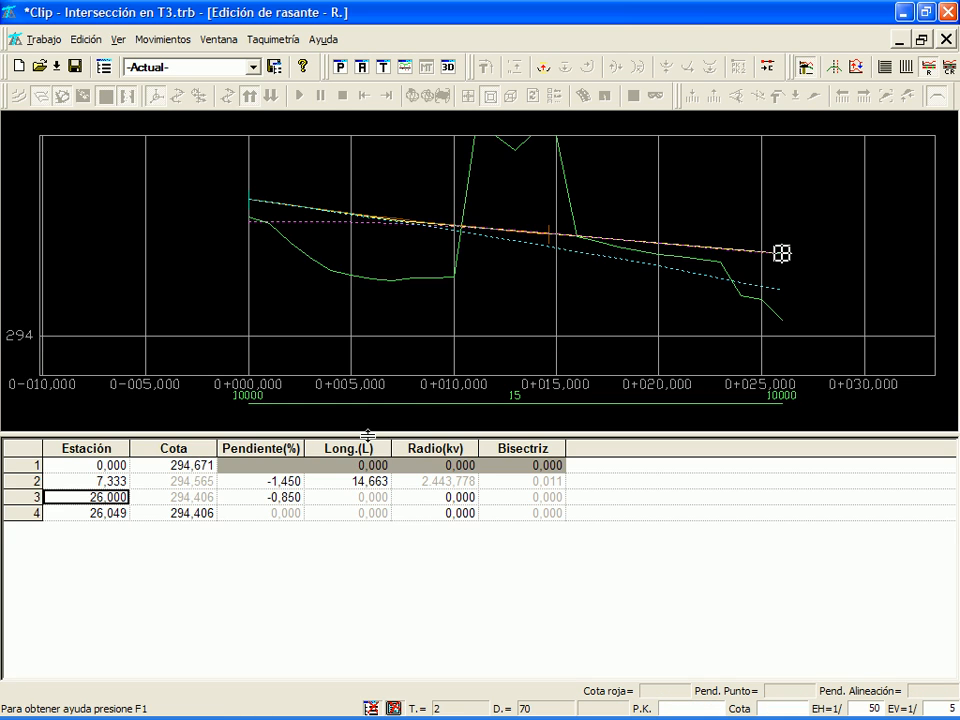
pyautogui.click(356, 481)
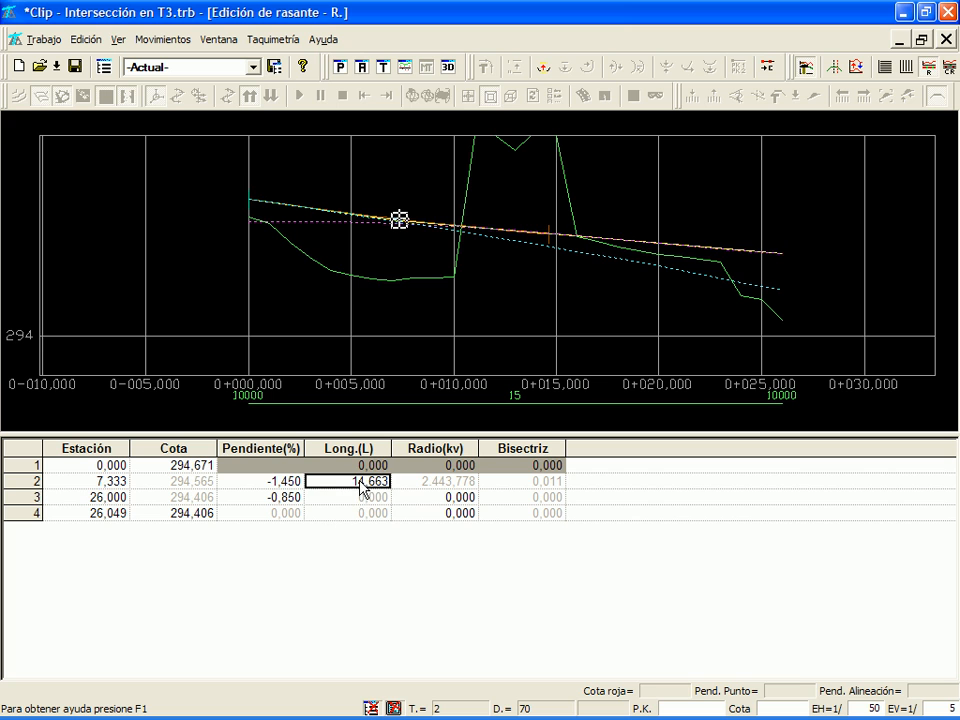
# - Examine the R1 grade line around its vertical curve in profile, and close the grade data table
pyautogui.scroll(2, 384, 214)
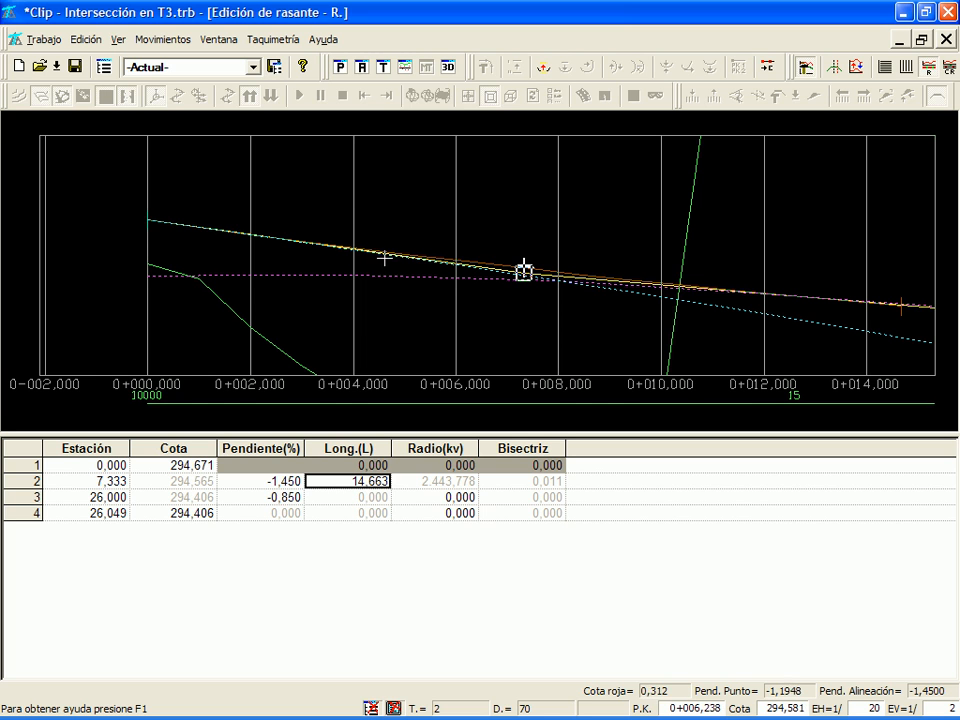
pyautogui.moveTo(728, 303); pyautogui.dragTo(503, 264, button='middle')
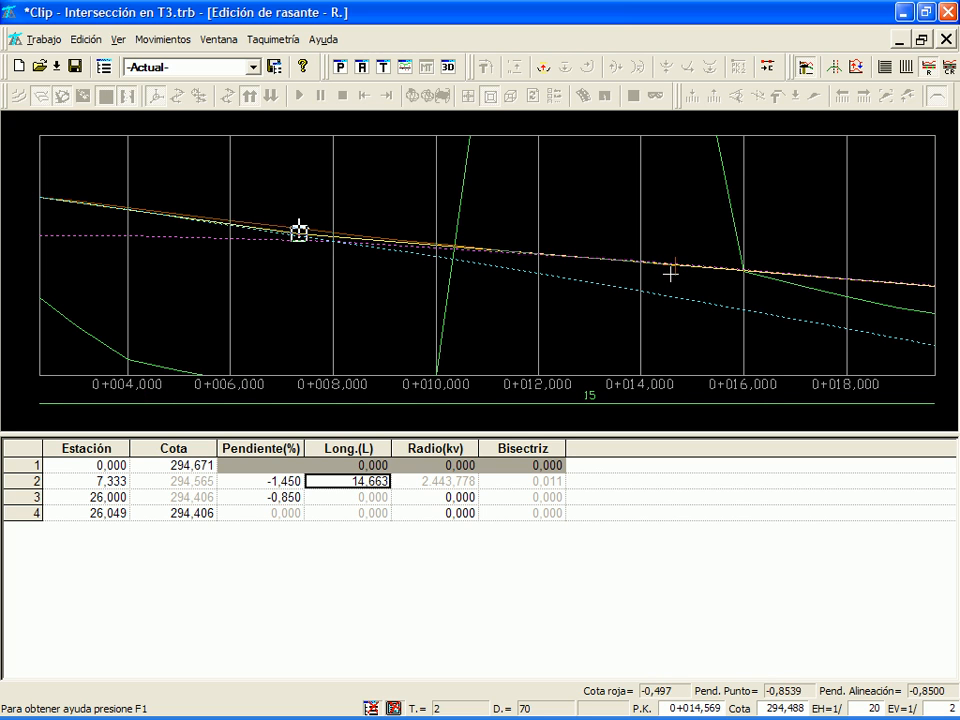
pyautogui.scroll(-1, 898, 283)
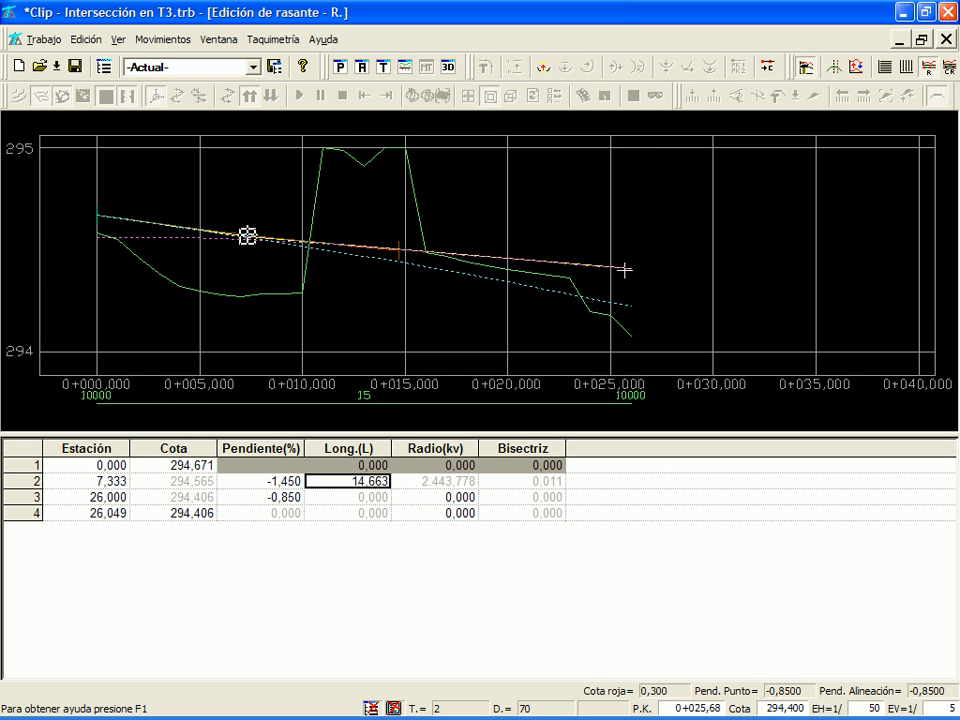
pyautogui.middleClick(250, 254)
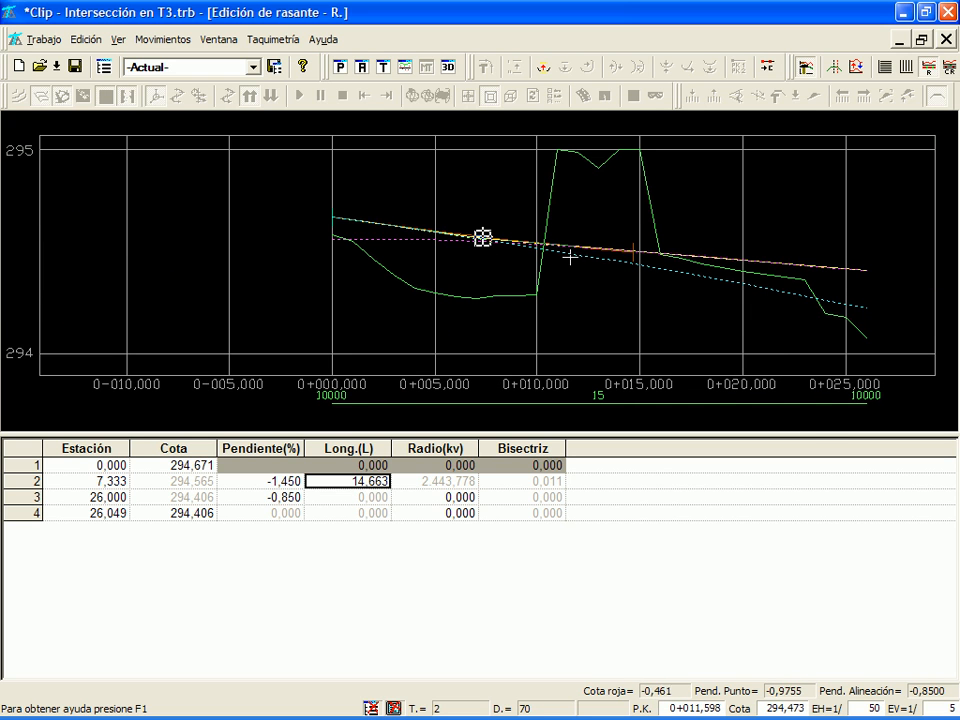
pyautogui.middleClick(531, 207)
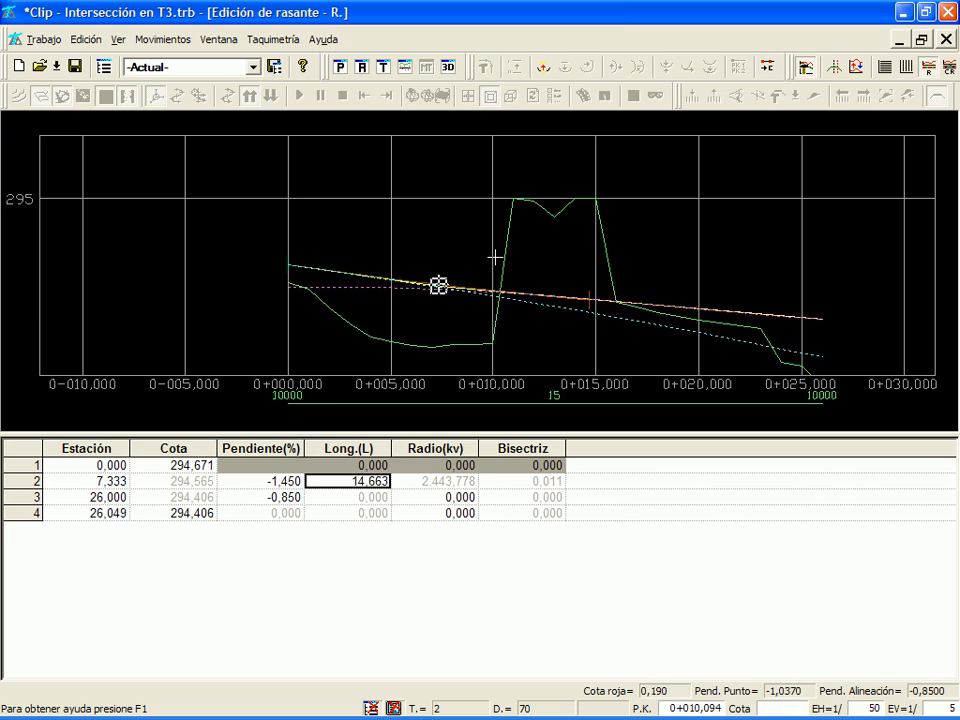
pyautogui.press('t')
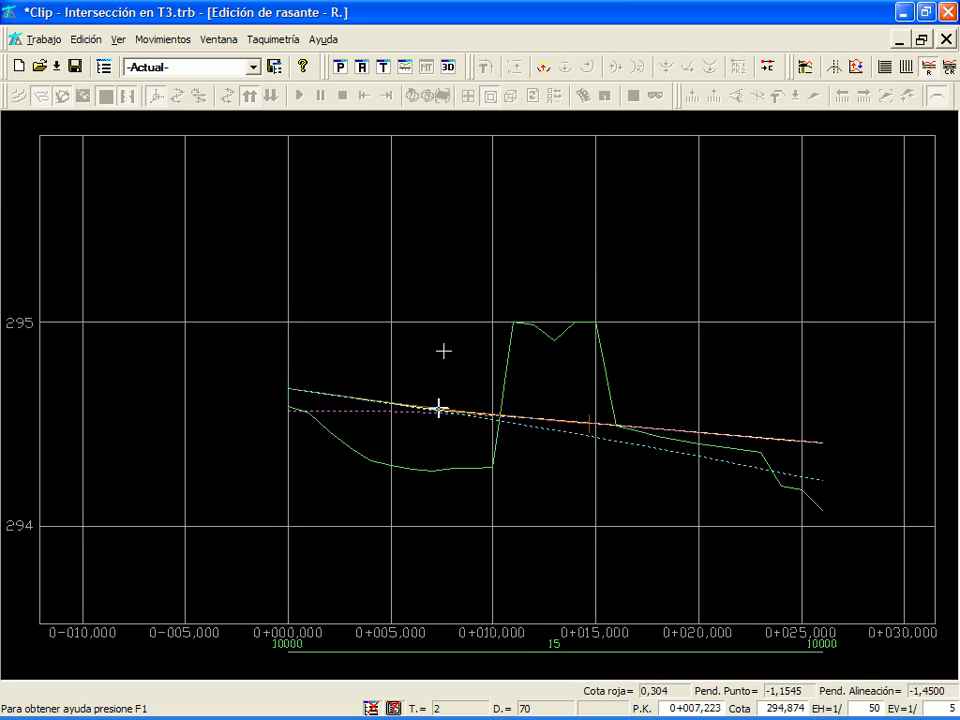
# - Return to the plan view with the work tree shown and make the R2 axis current
pyautogui.click(104, 67)
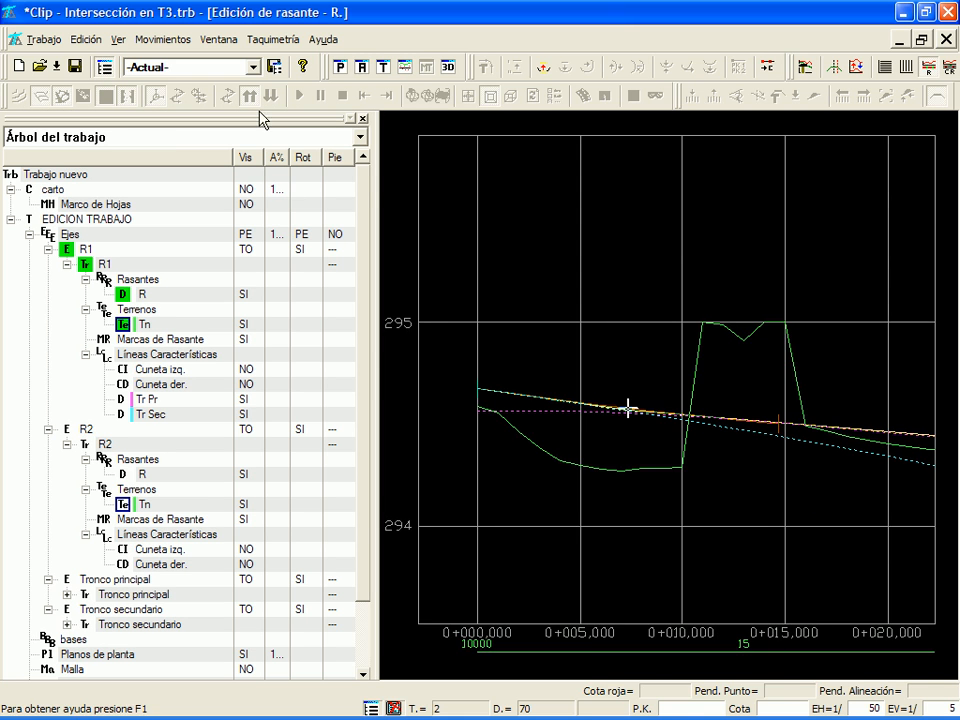
pyautogui.click(340, 67)
pyautogui.scroll(1, 700, 400)
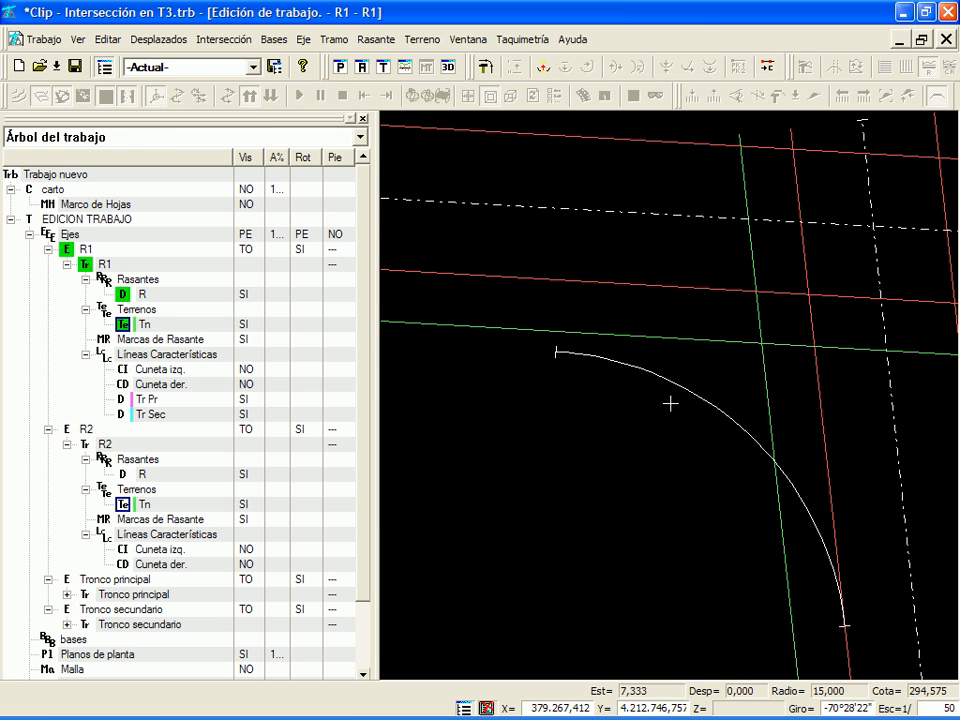
pyautogui.click(686, 390)
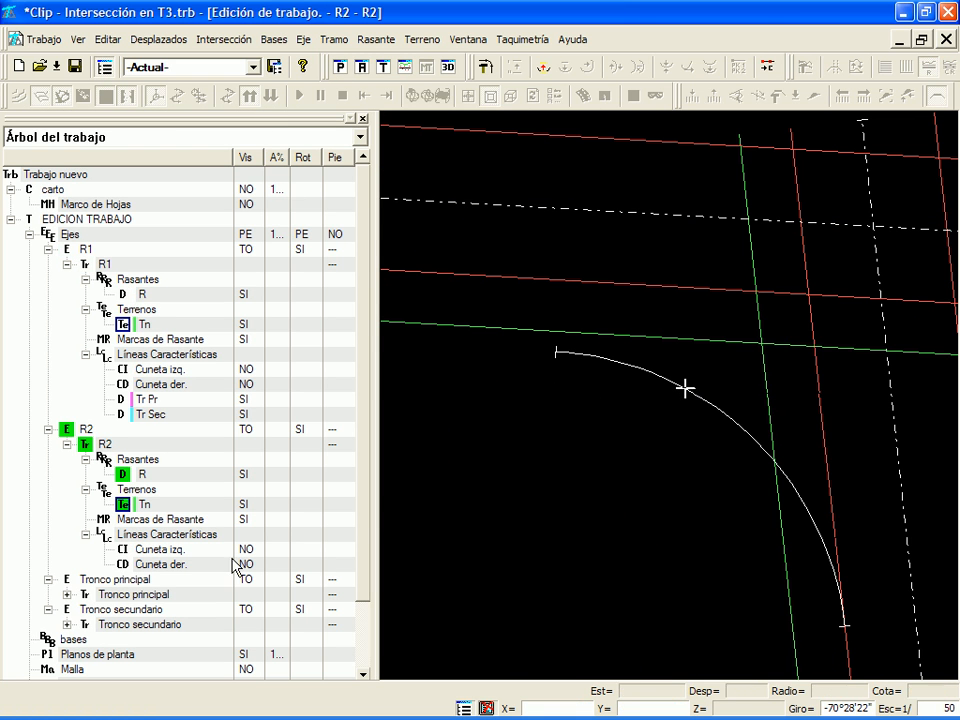
# - Add characteristic line Tr Pri to R2, offset from Tronco principal, with the dark cyan dash-dot pen and platform extension
pyautogui.rightClick(153, 538)
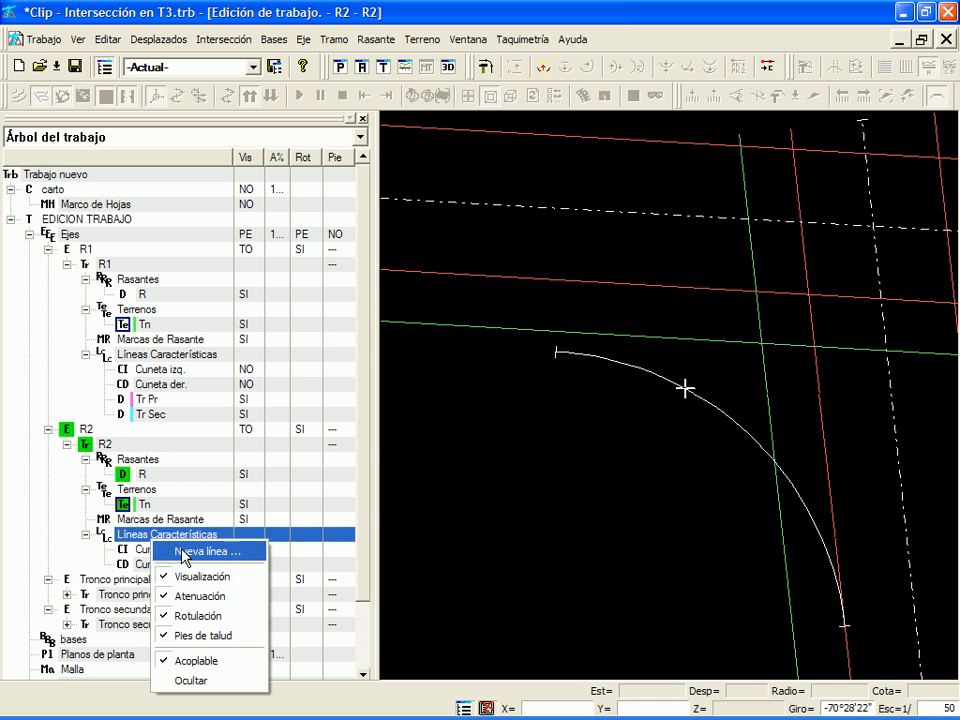
pyautogui.click(190, 553)
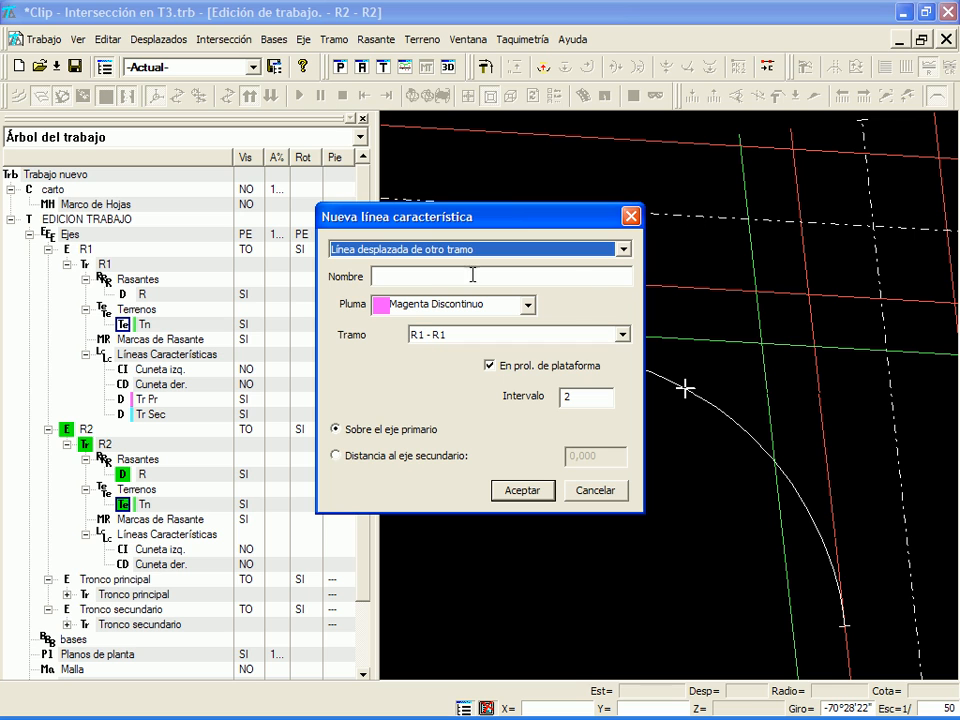
pyautogui.click(442, 283)
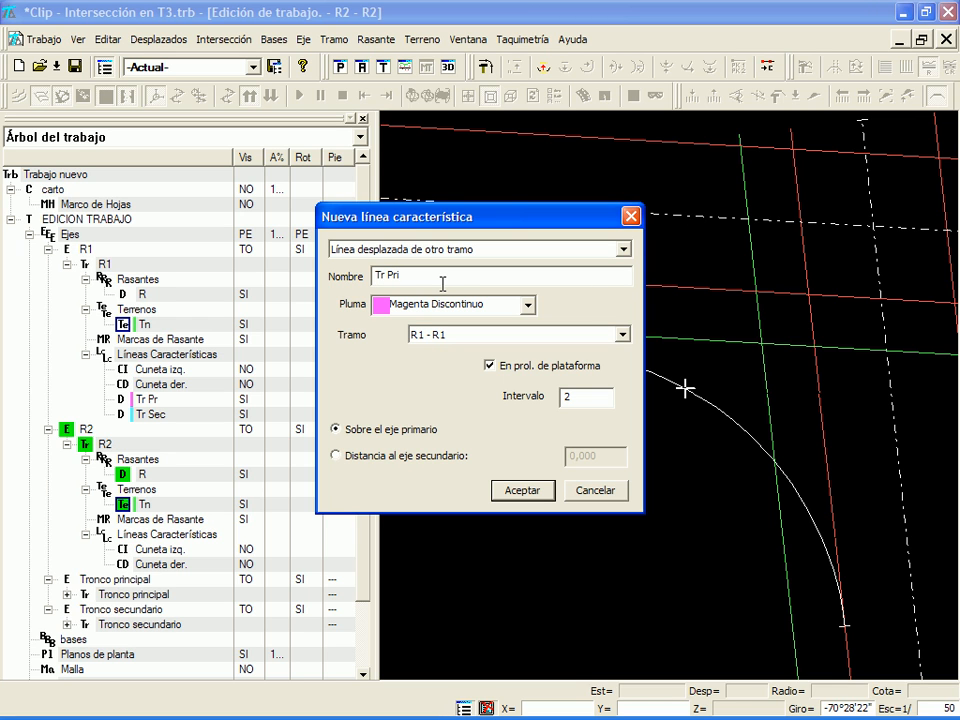
pyautogui.click(450, 306)
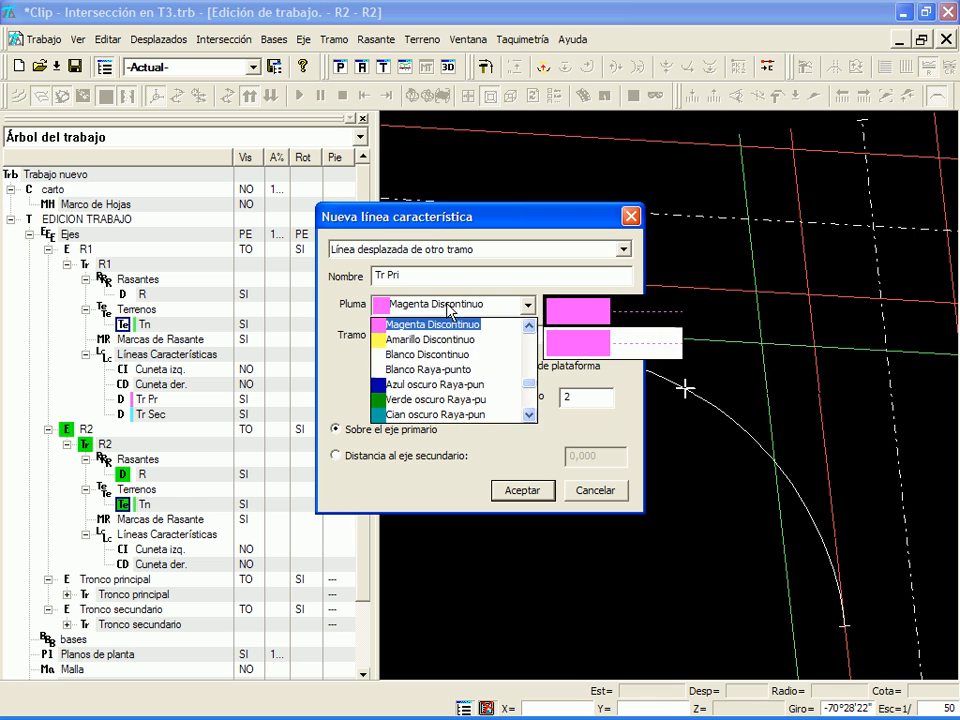
pyautogui.click(440, 413)
pyautogui.click(621, 337)
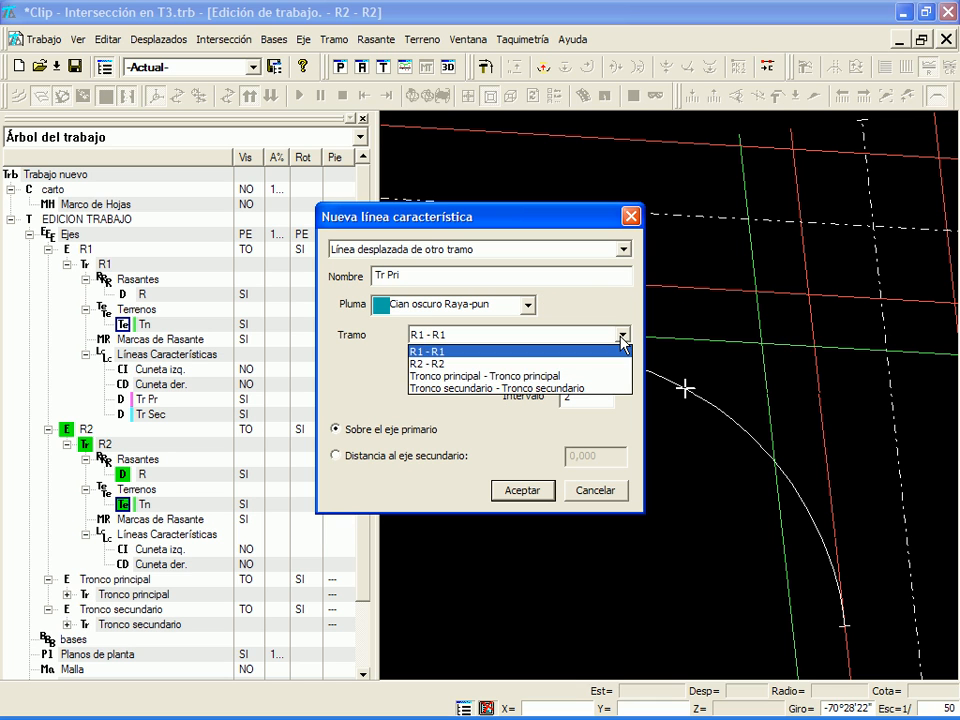
pyautogui.click(560, 375)
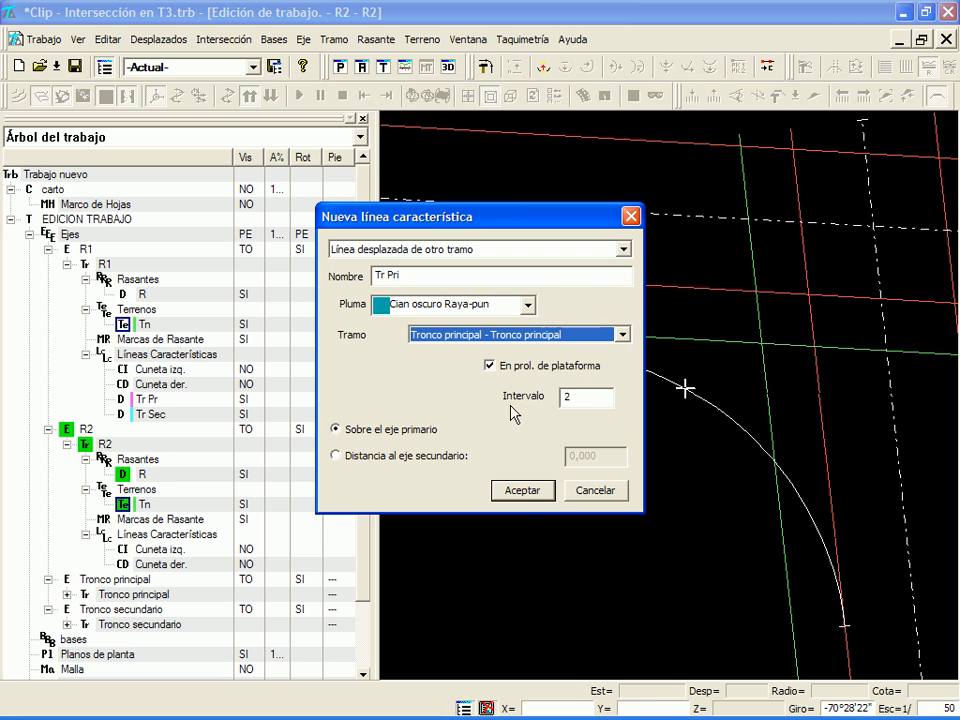
pyautogui.click(522, 491)
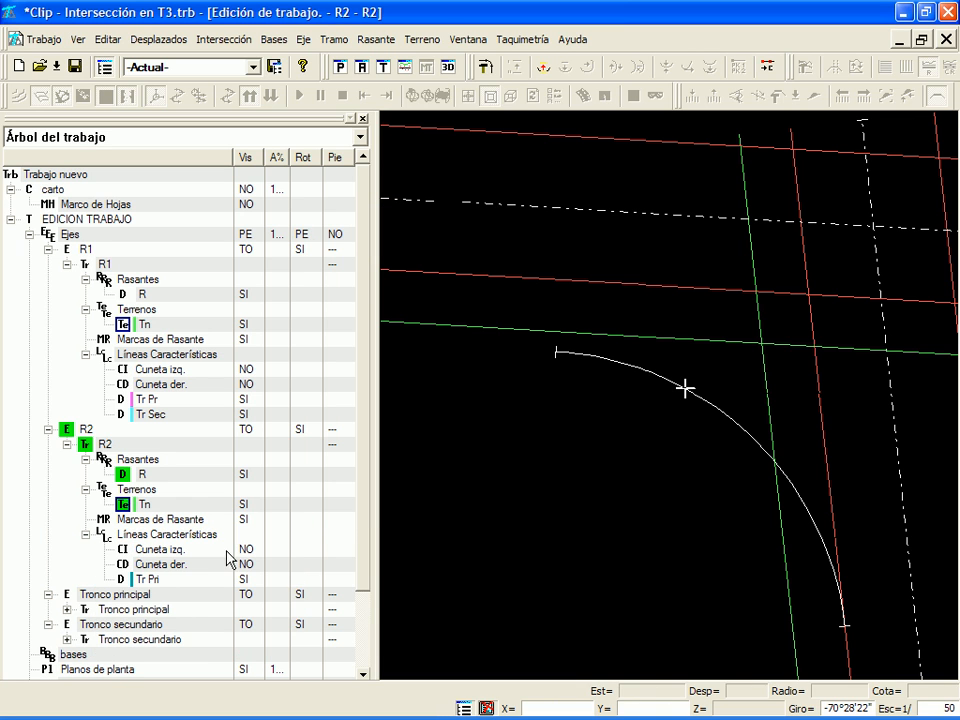
# - Add characteristic line Tr Sec to R2, offset from Tronco secundario, with the Magenta Discontinuo pen, and hide the work tree
pyautogui.rightClick(199, 540)
pyautogui.click(240, 547)
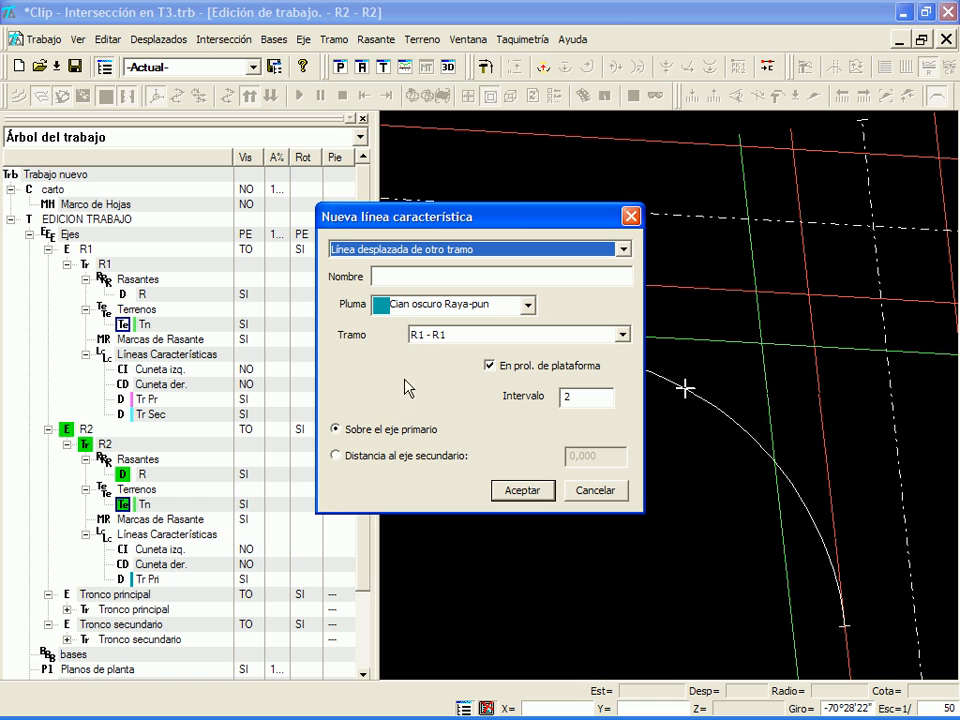
pyautogui.click(420, 277)
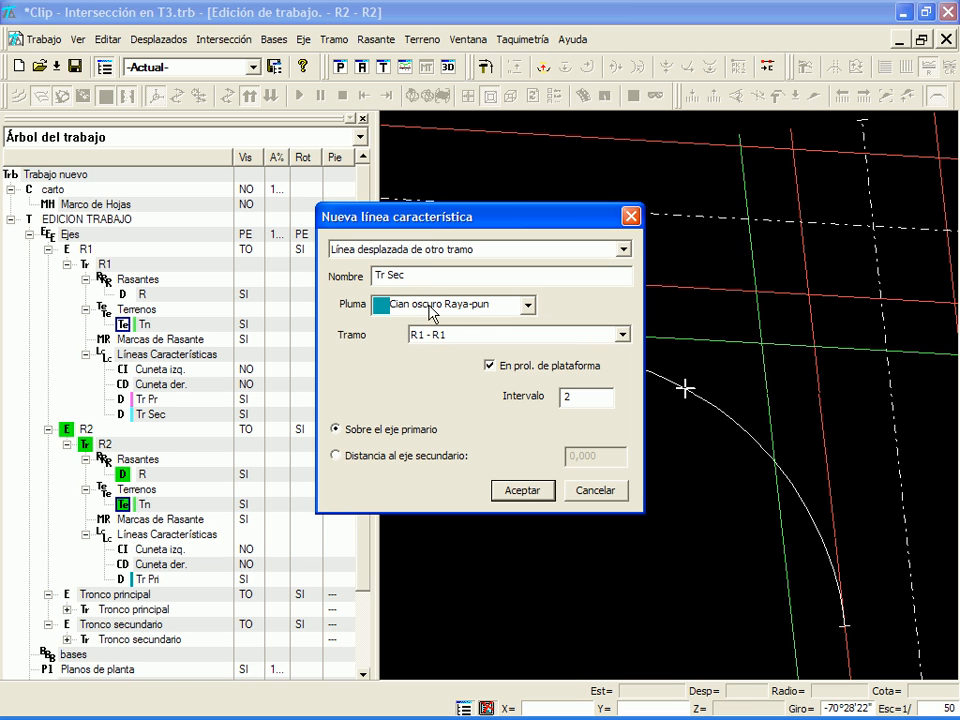
pyautogui.click(435, 310)
pyautogui.scroll(2, 505, 357)
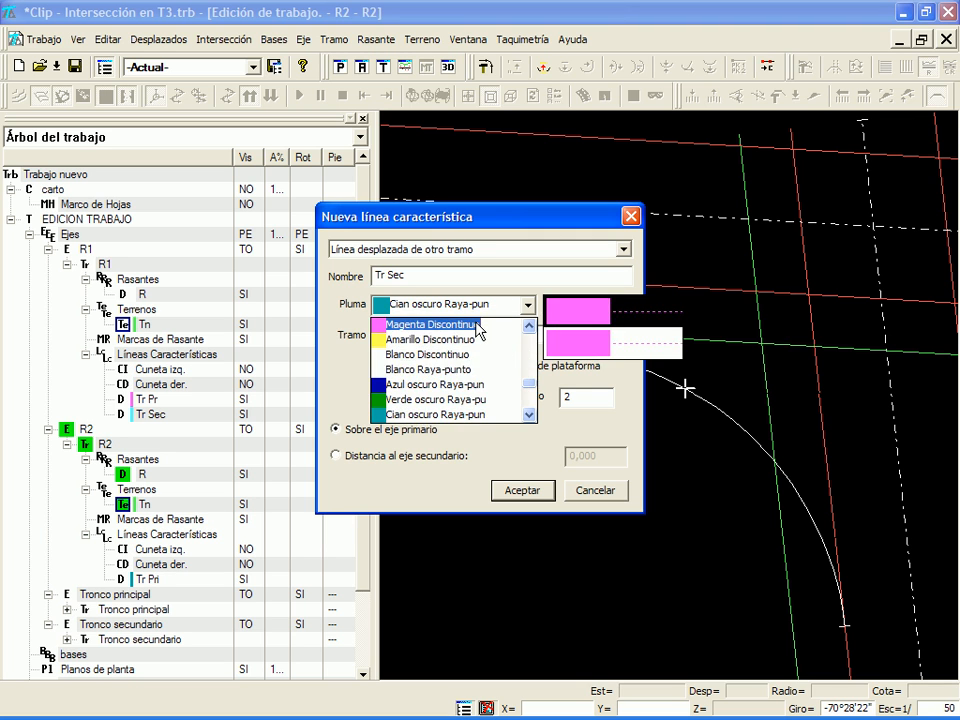
pyautogui.click(479, 330)
pyautogui.click(536, 336)
pyautogui.click(507, 388)
pyautogui.click(531, 490)
pyautogui.click(363, 118)
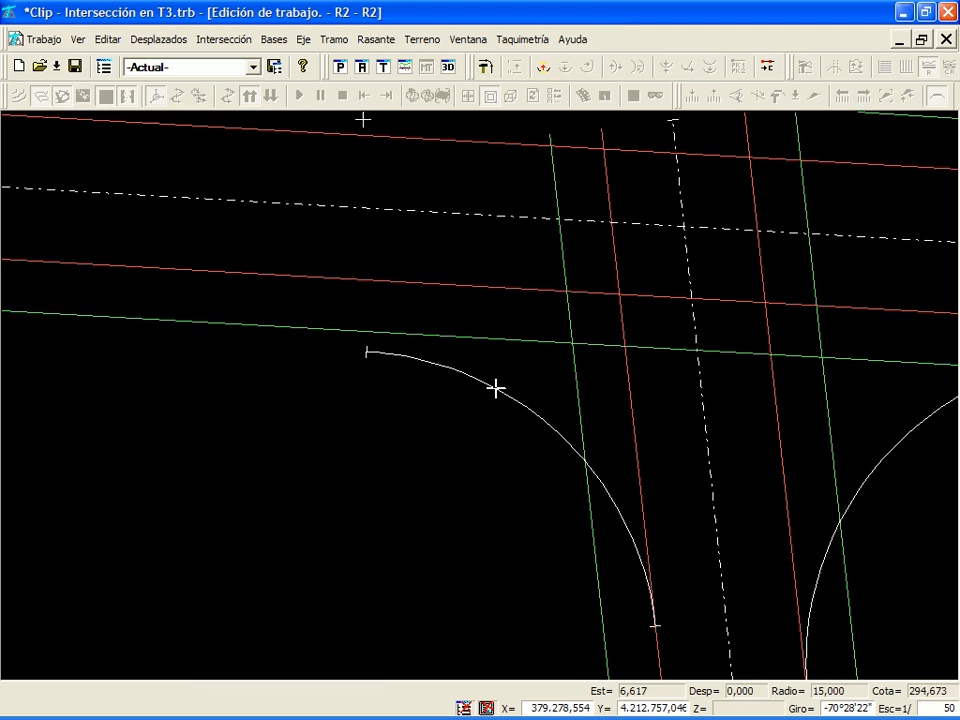
# - In the R2 grade profile, convert the Tr Pri characteristic line to grade line from station 0+000 to 2
pyautogui.click(362, 67)
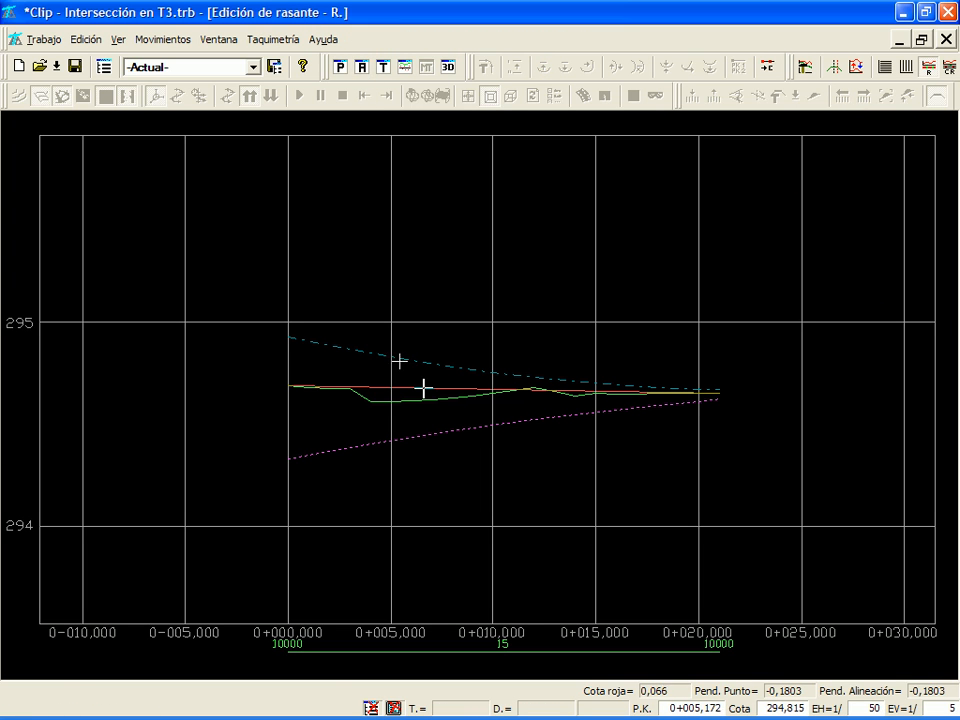
pyautogui.click(104, 66)
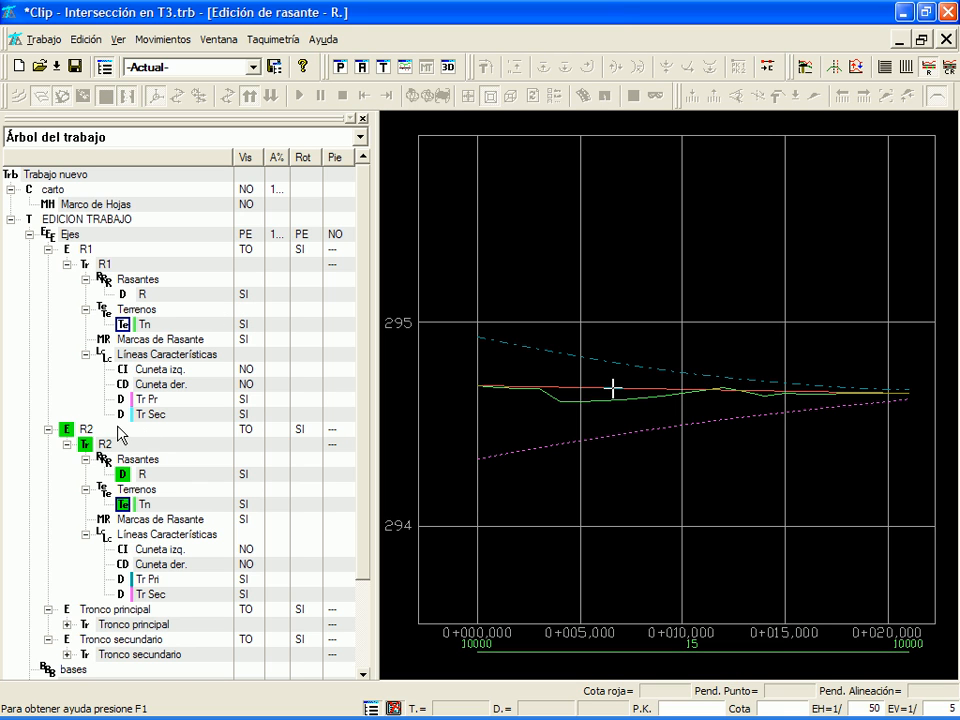
pyautogui.rightClick(155, 579)
pyautogui.click(210, 439)
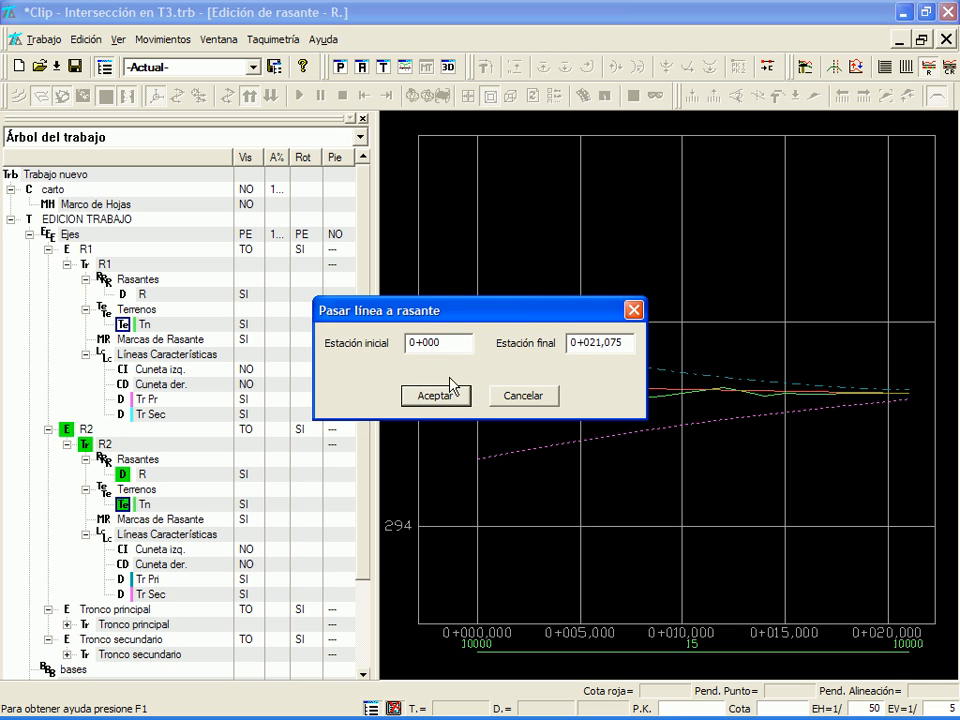
pyautogui.doubleClick(568, 345)
pyautogui.write('2')
pyautogui.press('Return')
pyautogui.scroll(2, 501, 350)
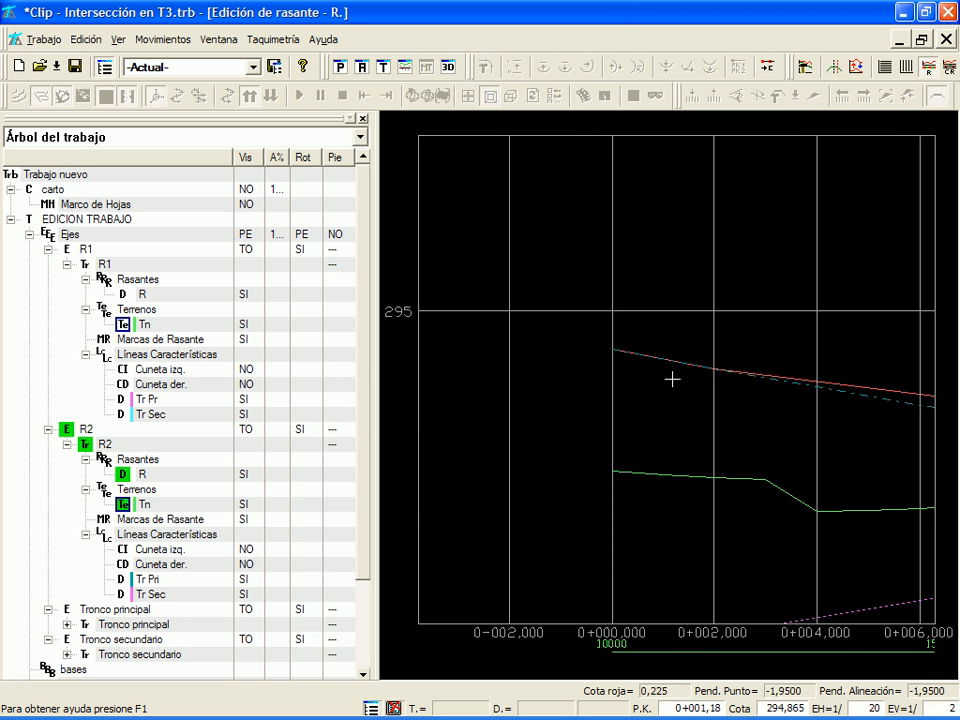
pyautogui.scroll(-2, 676, 379)
pyautogui.middleClick(791, 401)
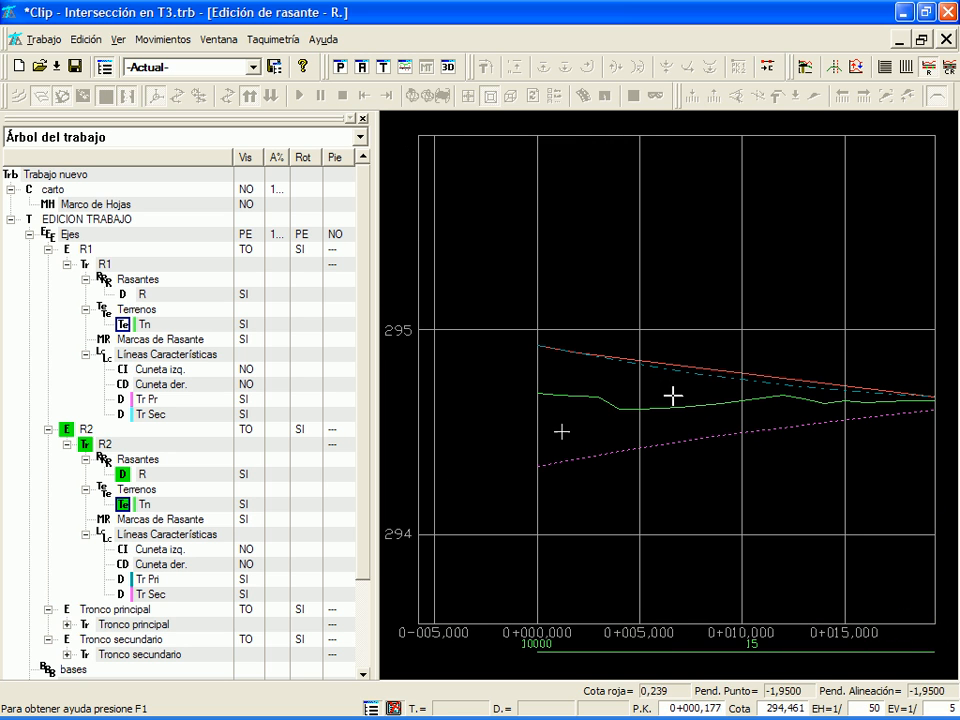
# - Convert the Tr Sec characteristic line of R2 to grade line from station 20 to the end at 0+021,075, and hide the work tree
pyautogui.rightClick(155, 596)
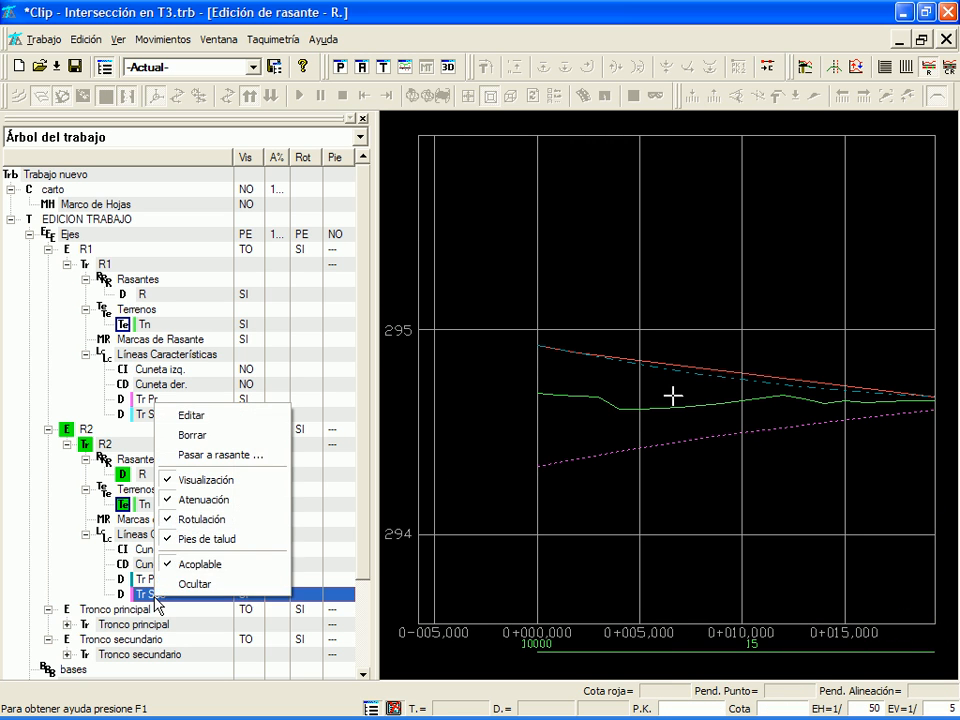
pyautogui.click(288, 455)
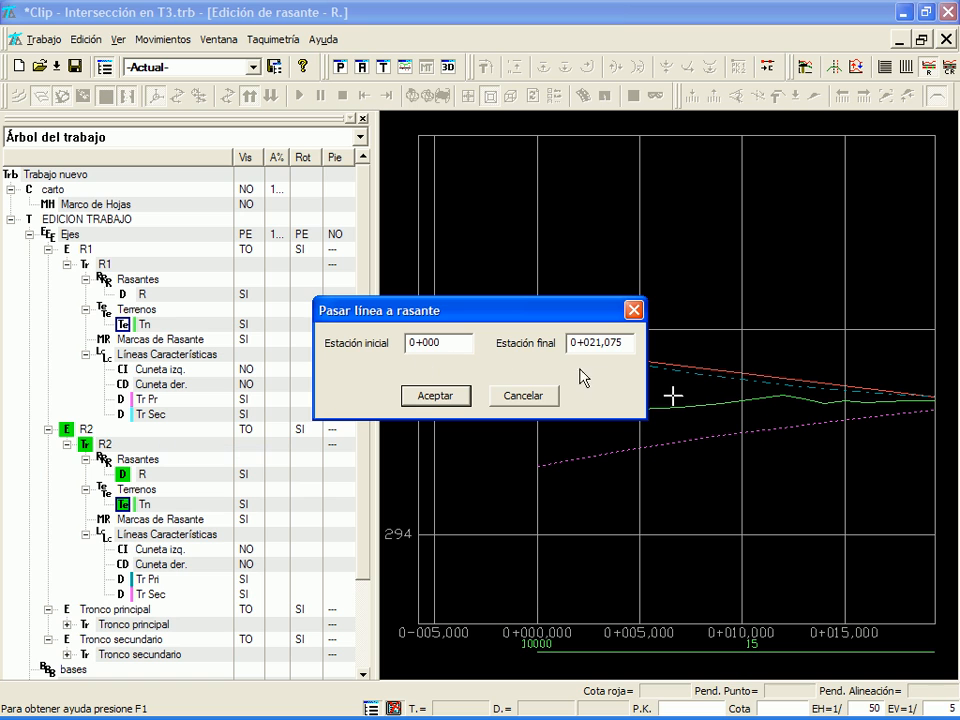
pyautogui.click(440, 345)
pyautogui.moveTo(439, 343); pyautogui.dragTo(398, 344)
pyautogui.press('Return')
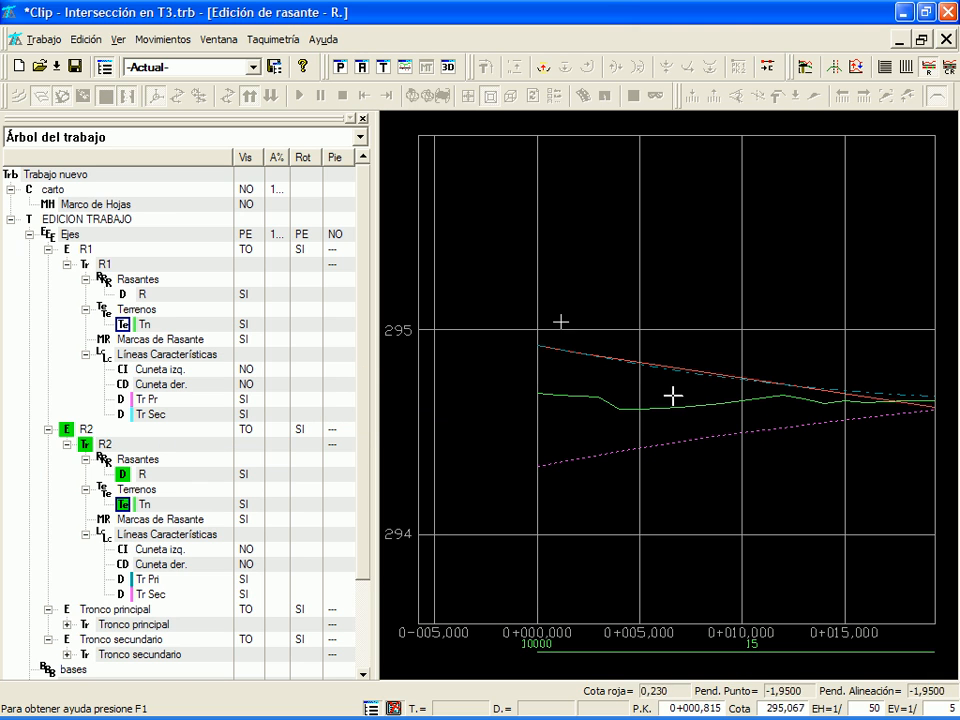
pyautogui.click(362, 119)
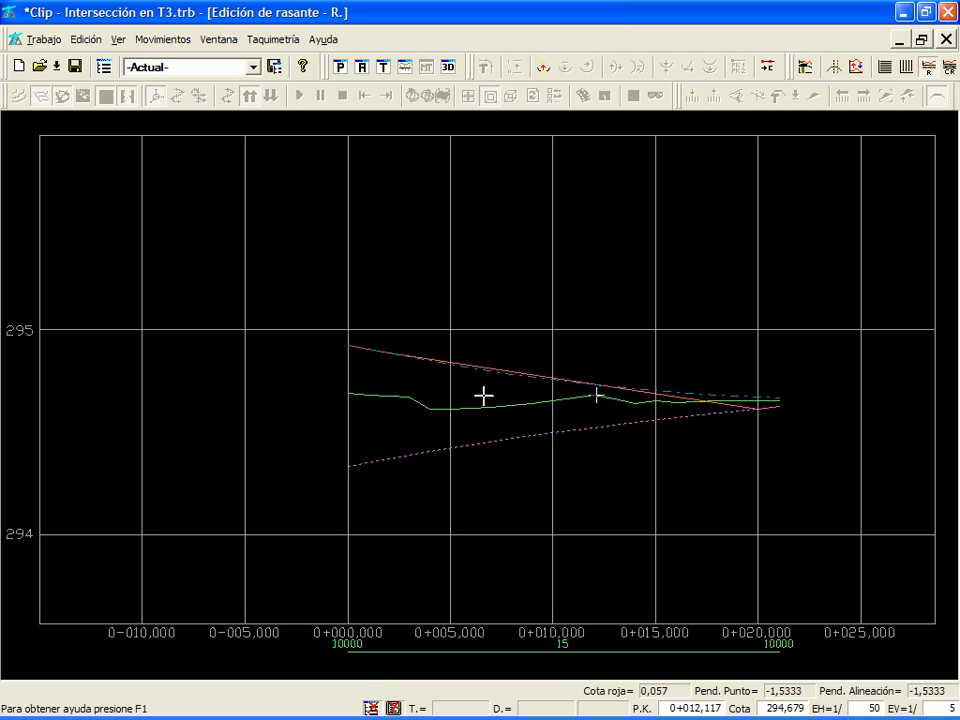
# - Examine both ends of the R2 grade line in profile against the Tr Pri and Tr Sec characteristic lines
pyautogui.scroll(2, 766, 410)
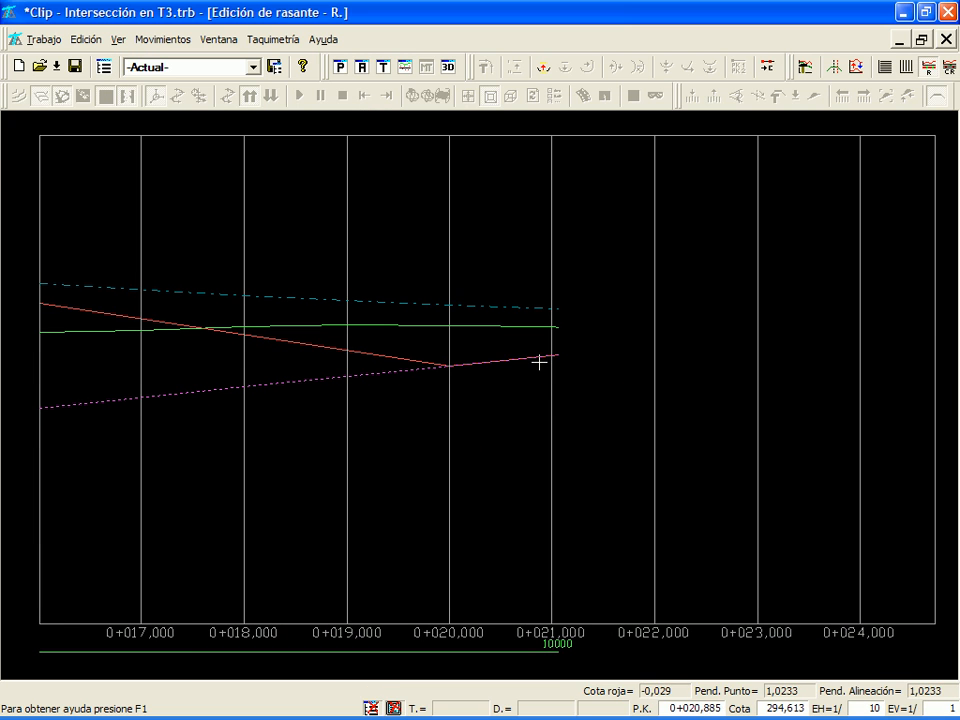
pyautogui.scroll(-2, 484, 378)
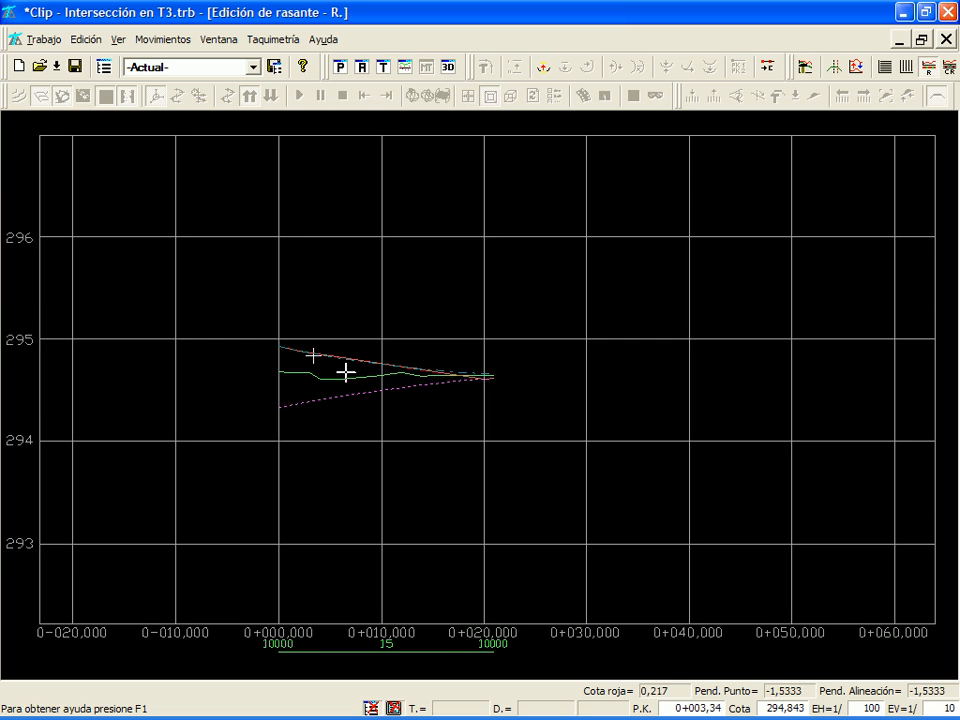
pyautogui.scroll(2, 480, 373)
pyautogui.scroll(1, 486, 379)
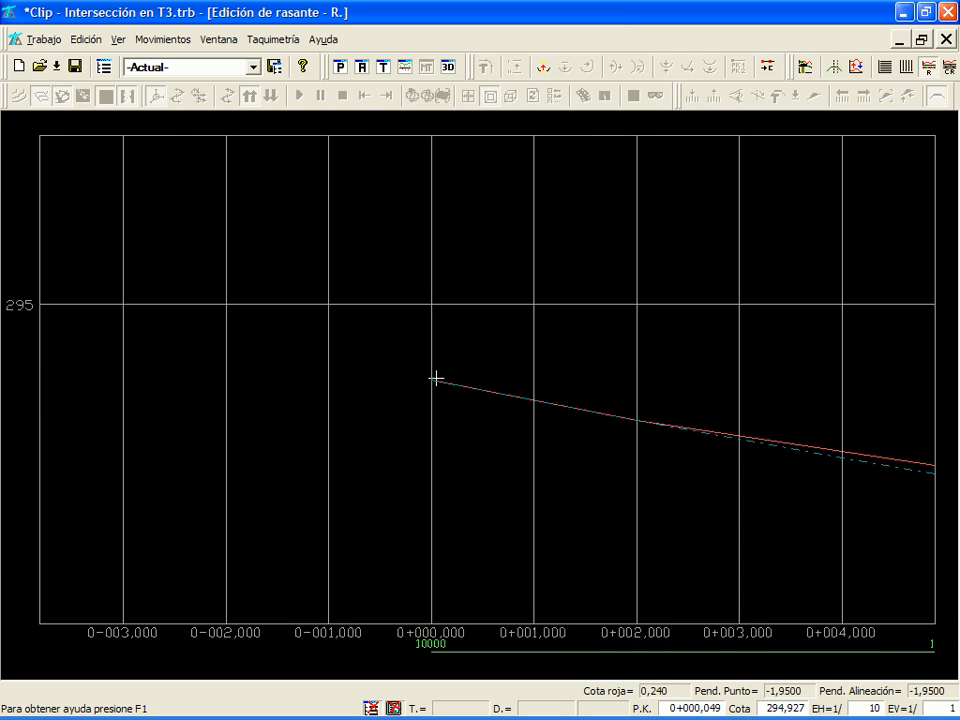
pyautogui.scroll(-2, 602, 422)
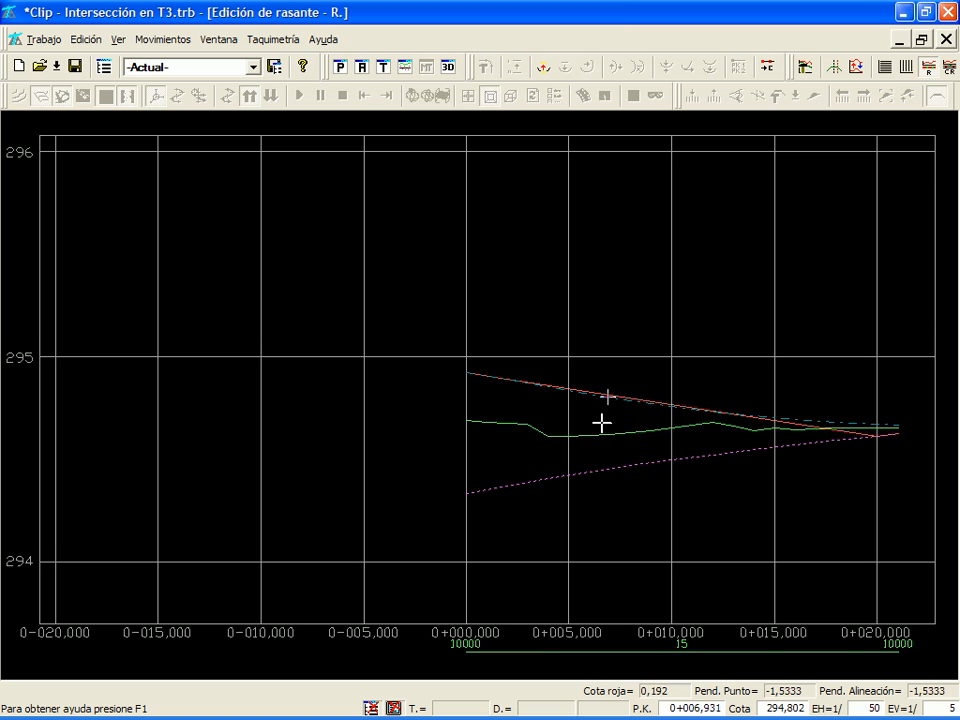
pyautogui.moveTo(602, 422); pyautogui.dragTo(474, 401, button='middle')
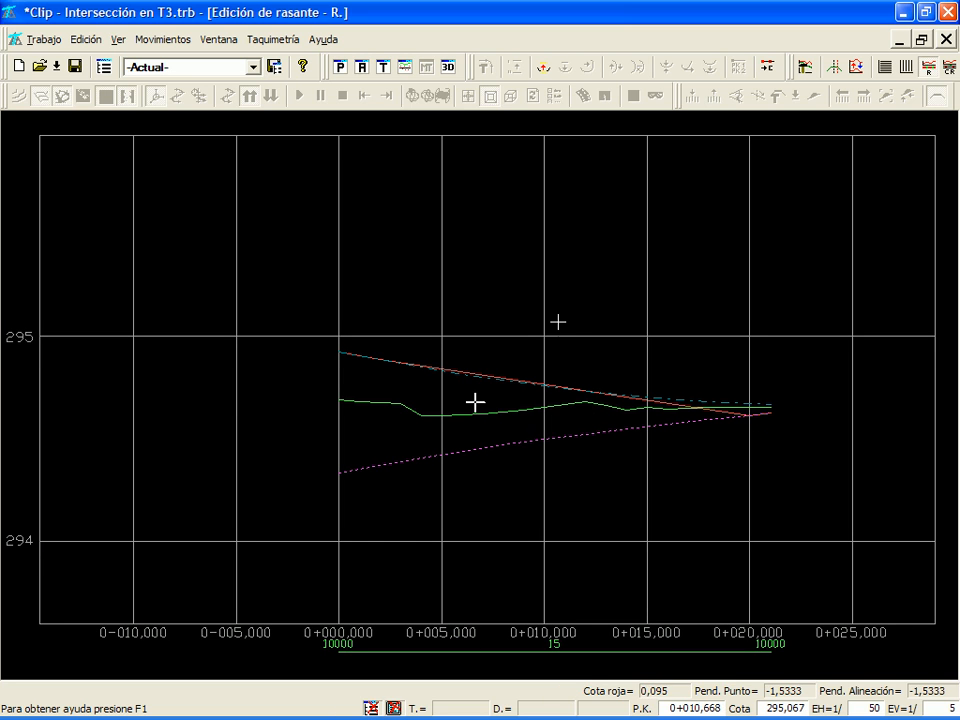
# - Calculate the missing alignment of R2's grade line between the converted start and end stretches
pyautogui.rightClick(557, 358)
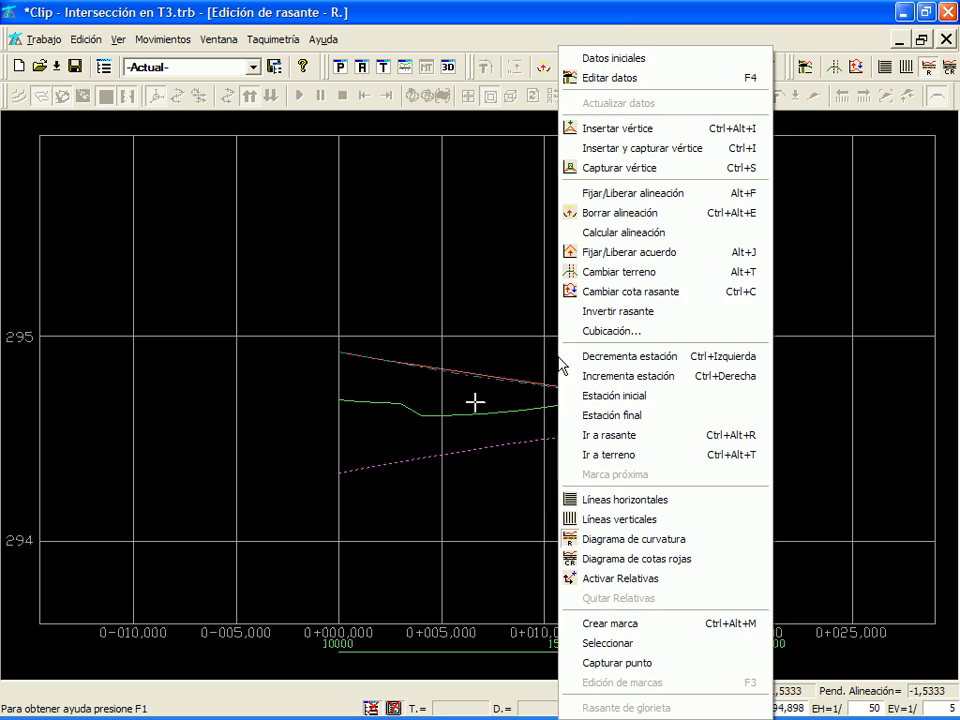
pyautogui.click(592, 232)
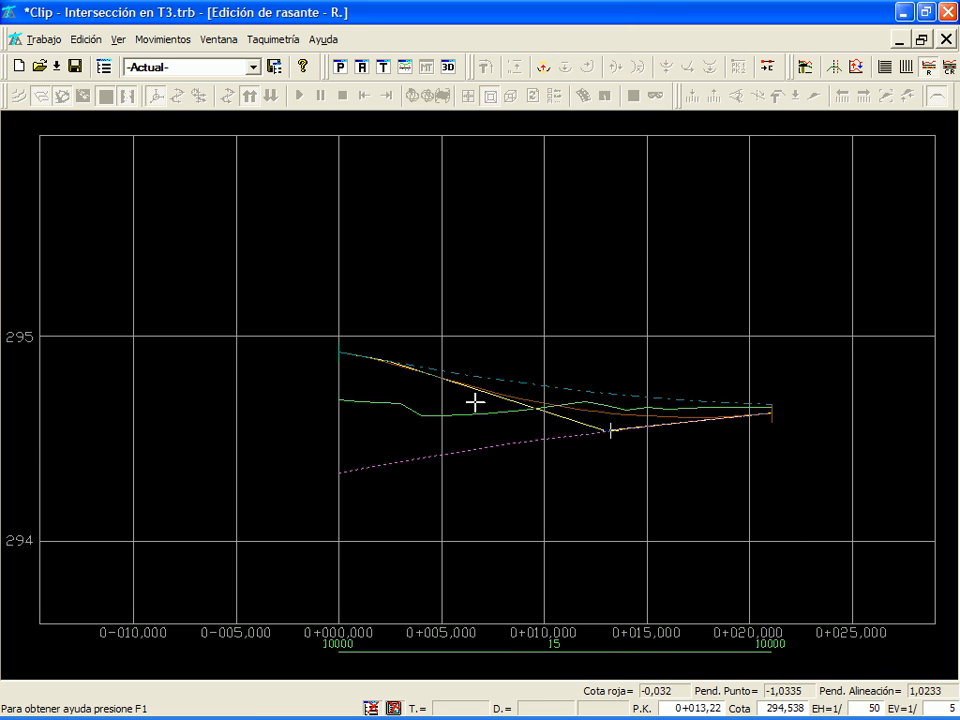
pyautogui.scroll(2, 610, 429)
pyautogui.scroll(-2, 470, 377)
pyautogui.scroll(2, 285, 315)
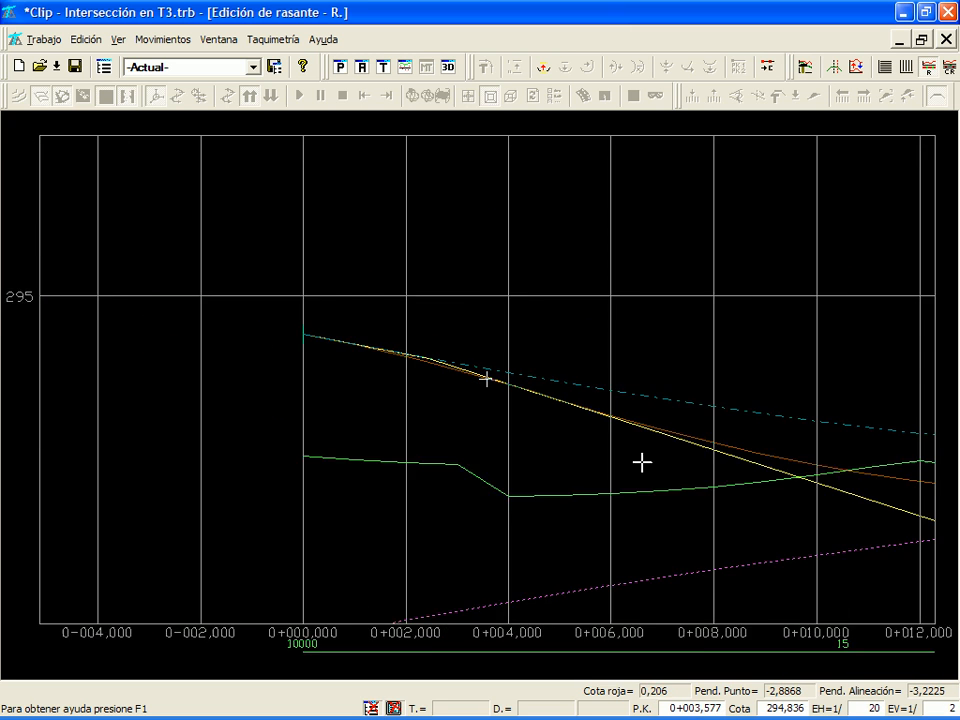
pyautogui.scroll(-2, 680, 485)
pyautogui.moveTo(564, 422); pyautogui.dragTo(415, 416, button='middle')
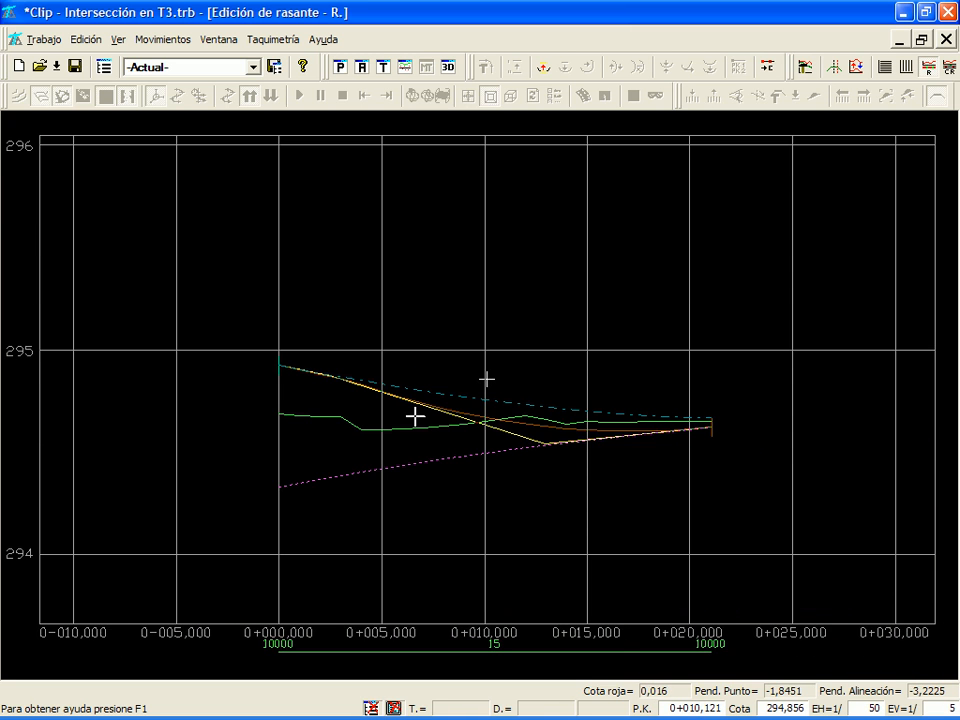
# - Check the Kv radii of the second and third vertices in R2's grade data table, and close it
pyautogui.press('Tab')
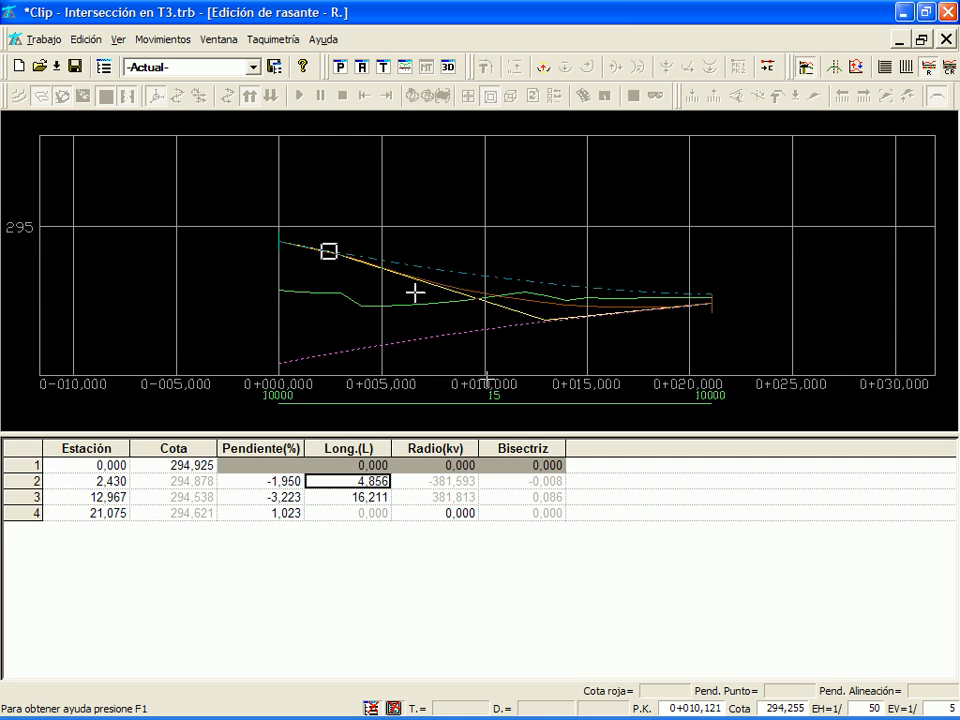
pyautogui.click(445, 481)
pyautogui.click(441, 496)
pyautogui.click(442, 482)
pyautogui.click(438, 497)
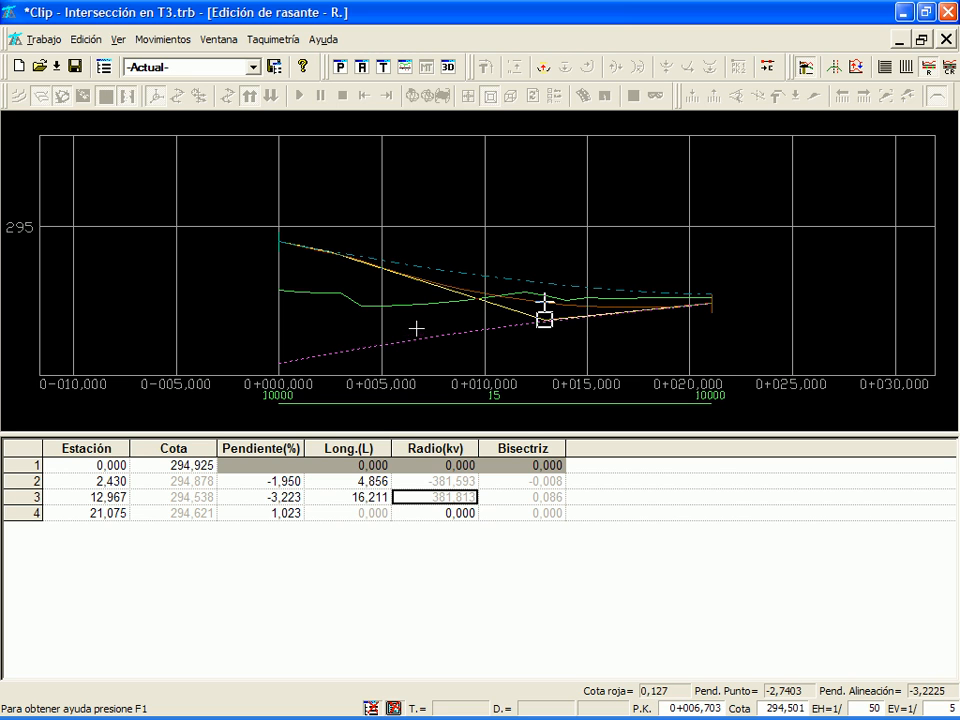
pyautogui.press('Escape')
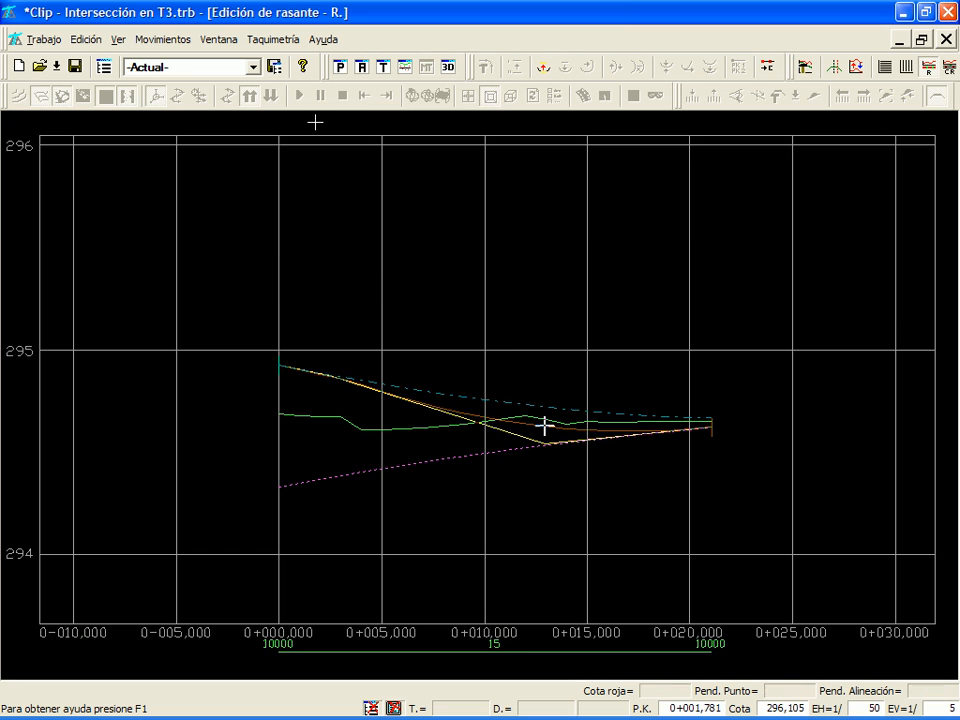
# - Switch to the plan view and review the default platform values in R1's global section data
pyautogui.click(340, 67)
pyautogui.moveTo(596, 474); pyautogui.dragTo(381, 392, button='middle')
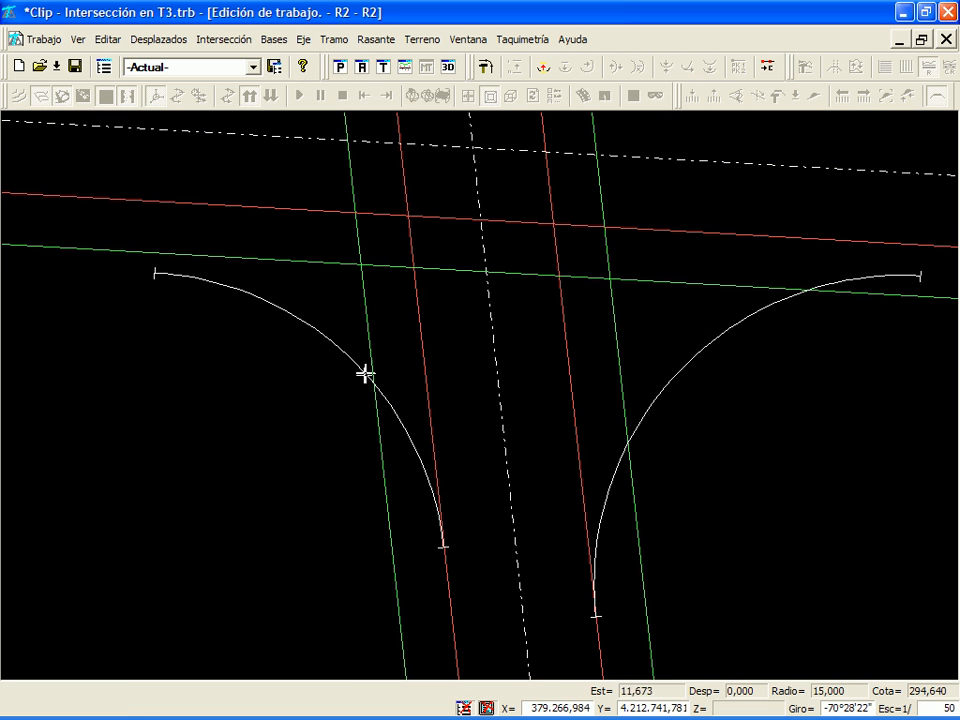
pyautogui.click(692, 365)
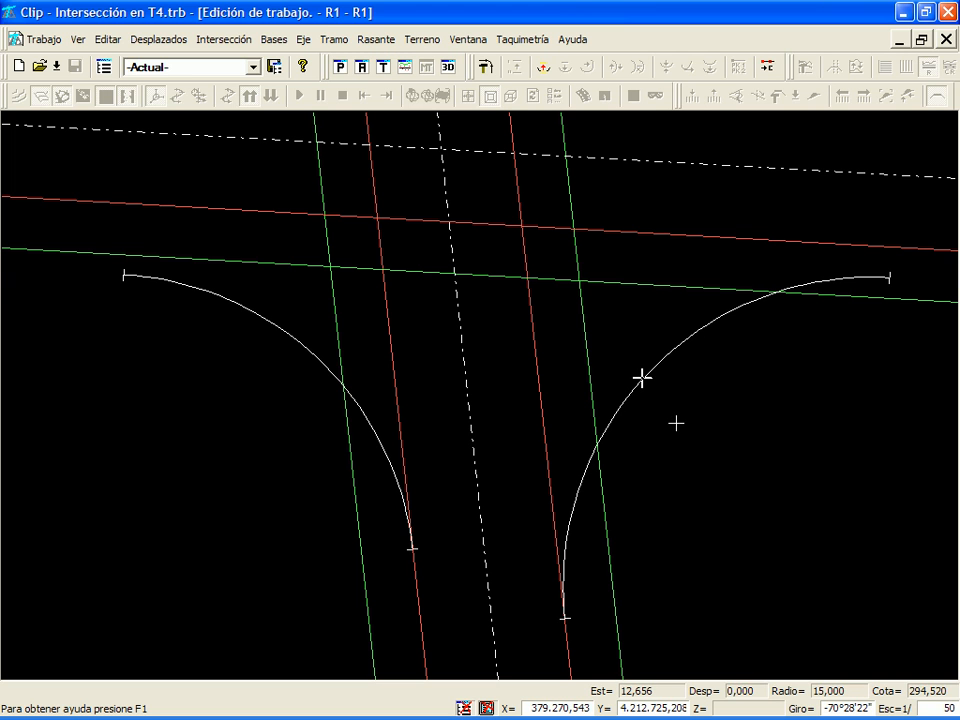
pyautogui.doubleClick(642, 377)
pyautogui.click(585, 189)
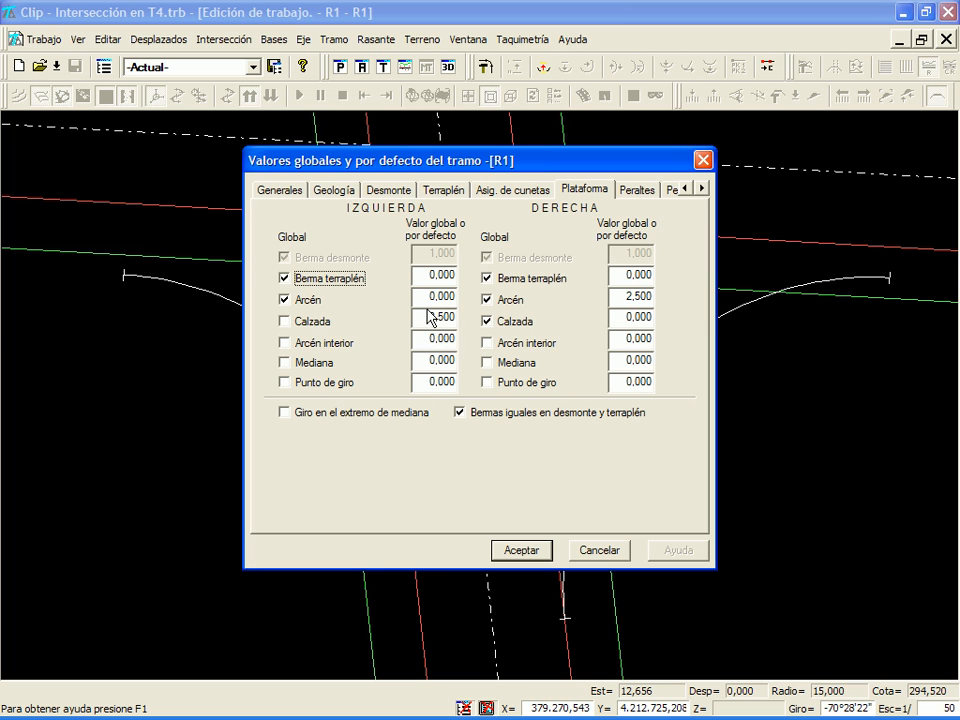
pyautogui.click(533, 552)
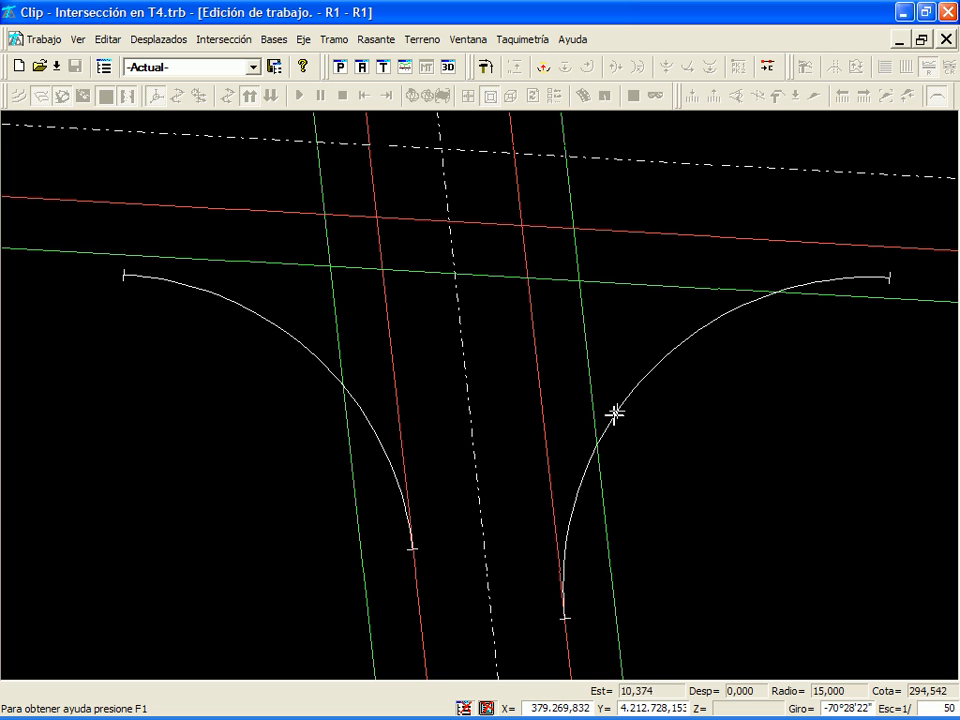
# - Inspect the Tronco secundario axis data in plan alongside curve R1
pyautogui.moveTo(581, 477)
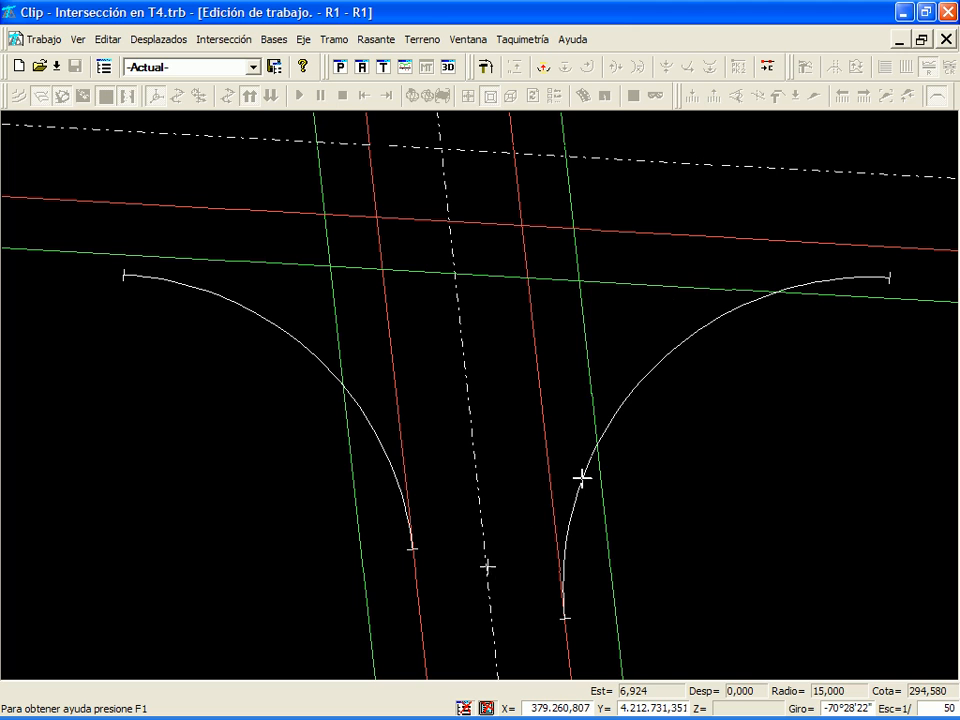
pyautogui.moveTo(483, 553)
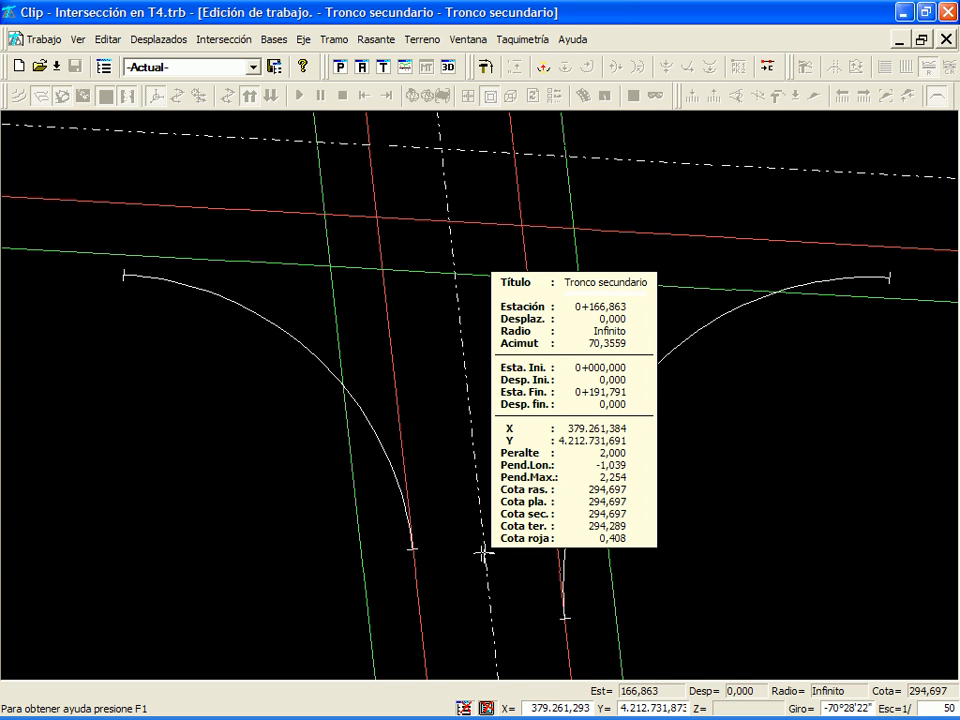
pyautogui.middleClick(493, 633)
pyautogui.middleClick(455, 156)
pyautogui.moveTo(461, 226)
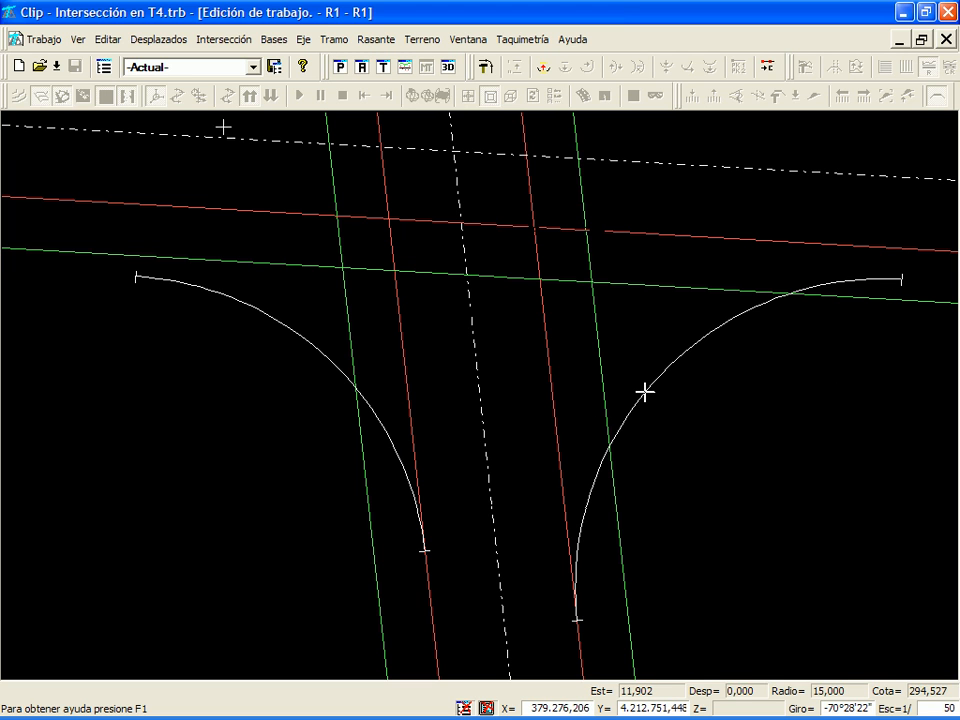
# - Open the automatic generation of widths and superelevations for section R1 from the work tree, keeping the drawing accessible
pyautogui.click(104, 67)
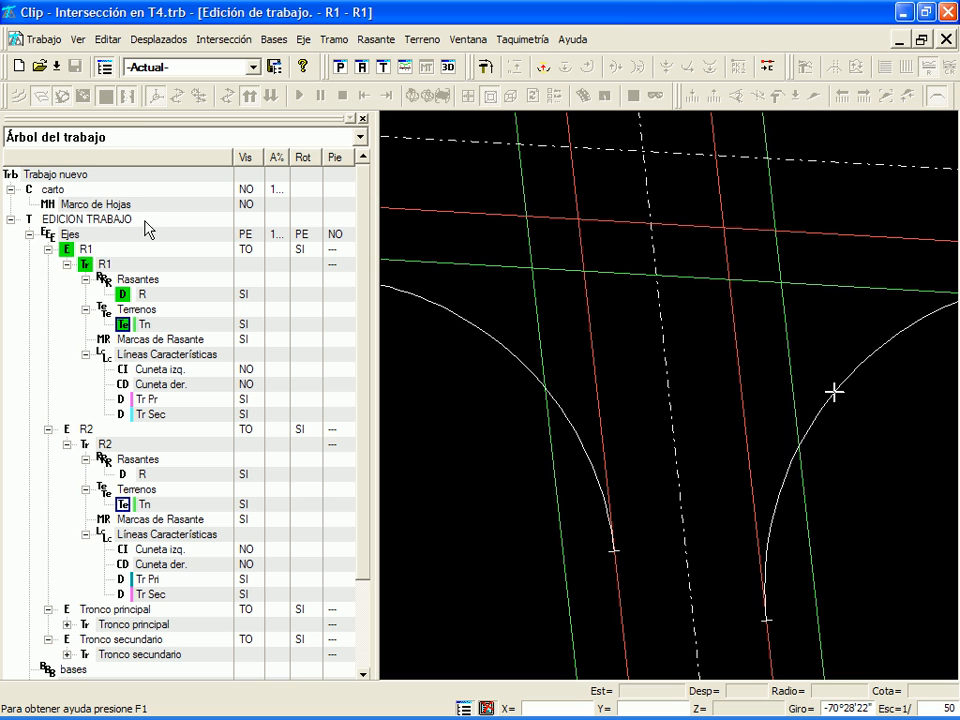
pyautogui.click(105, 264)
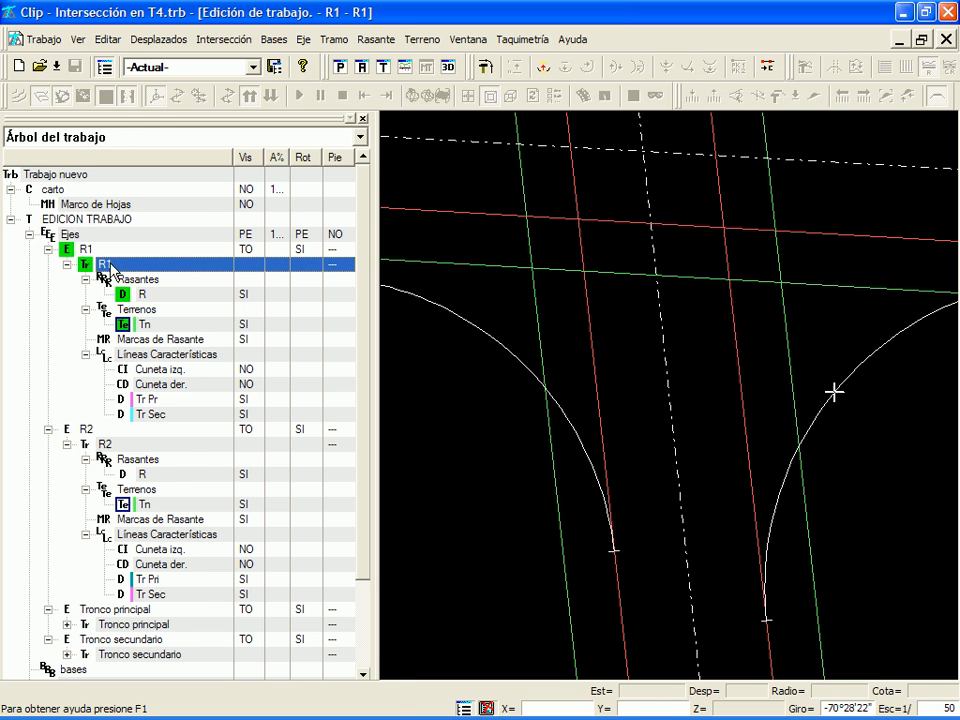
pyautogui.rightClick(137, 271)
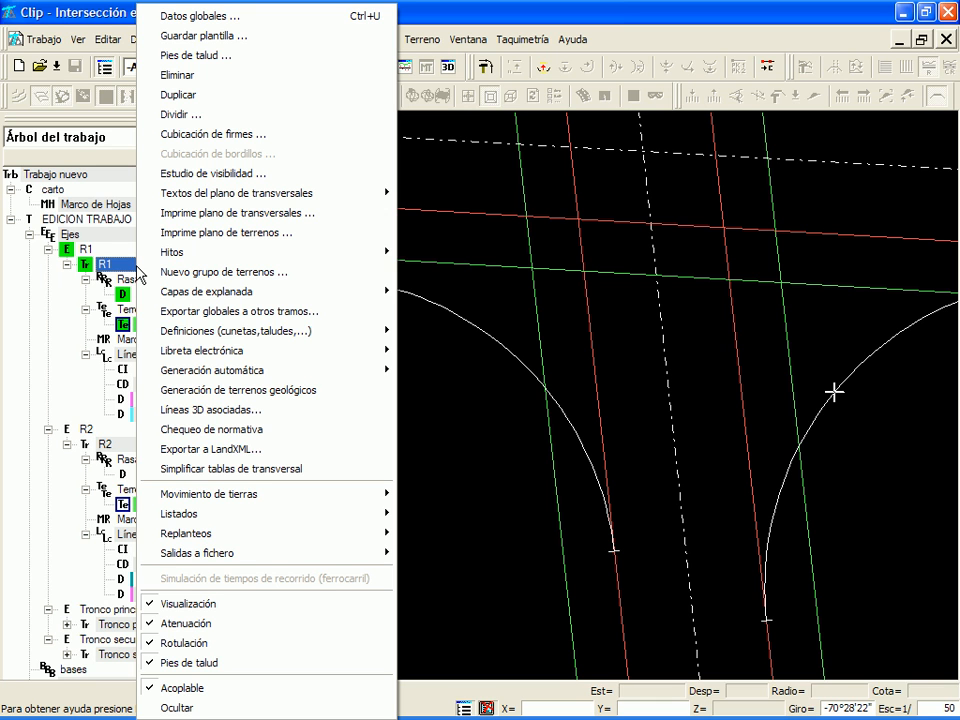
pyautogui.moveTo(300, 373)
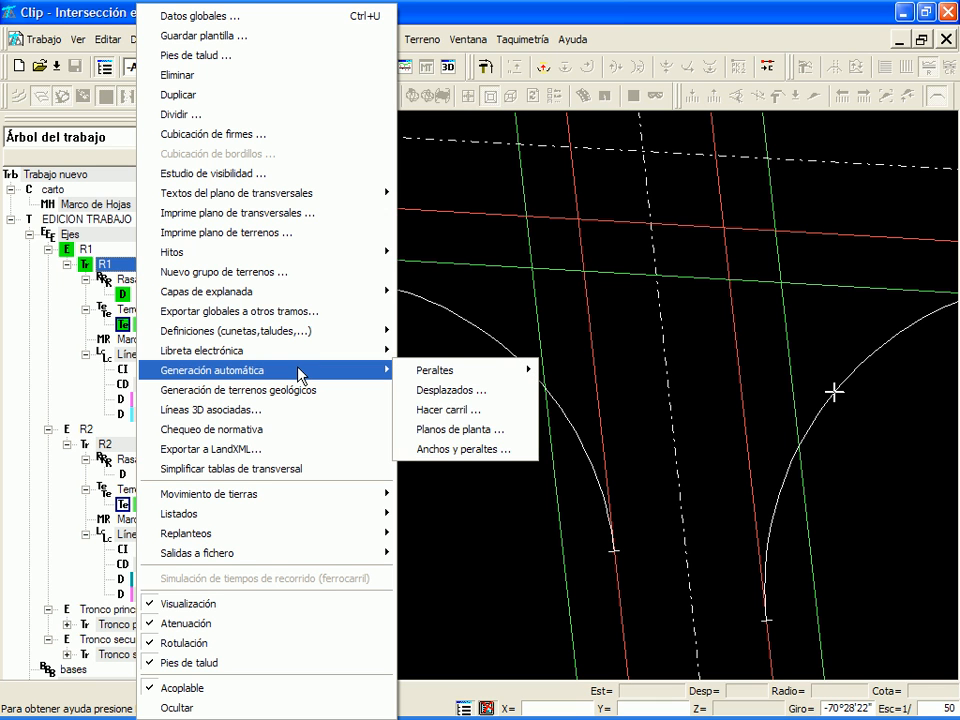
pyautogui.click(453, 452)
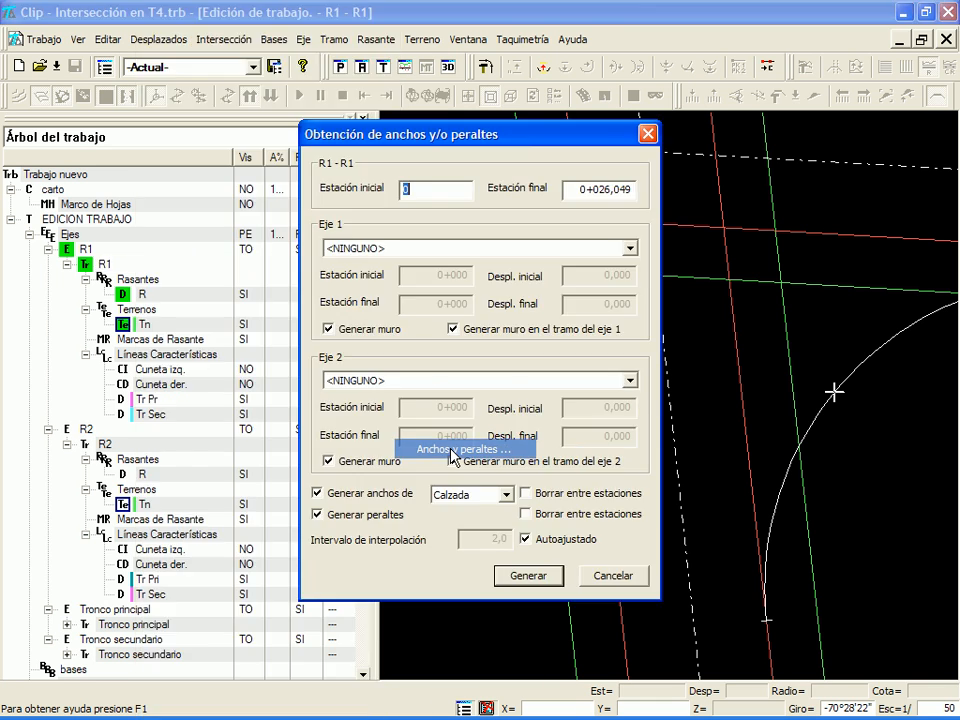
pyautogui.moveTo(502, 140); pyautogui.dragTo(239, 158)
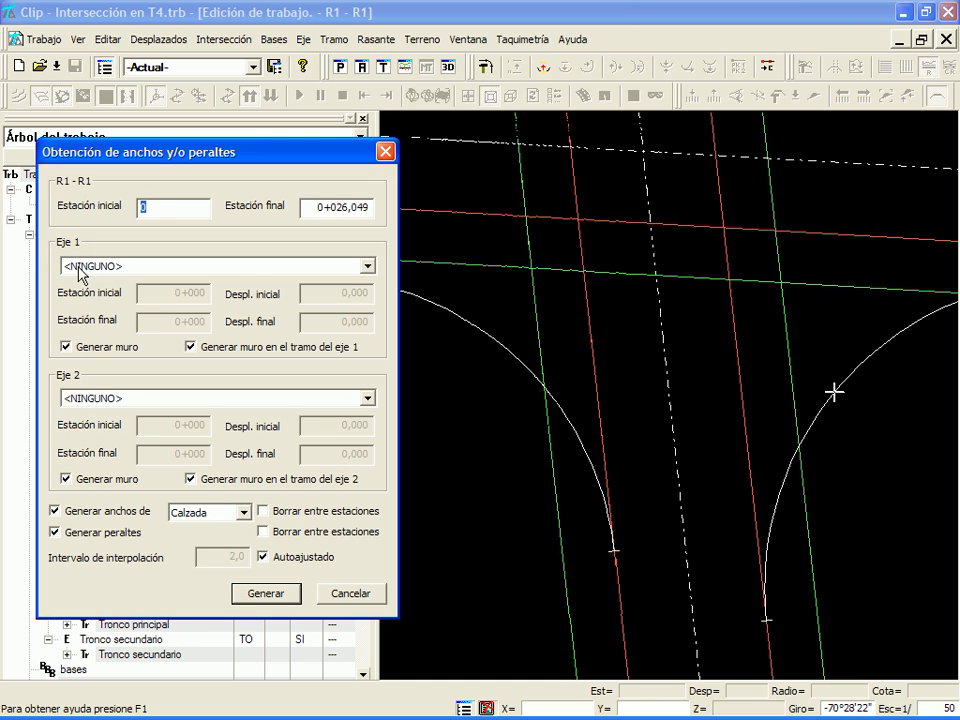
pyautogui.click(368, 266)
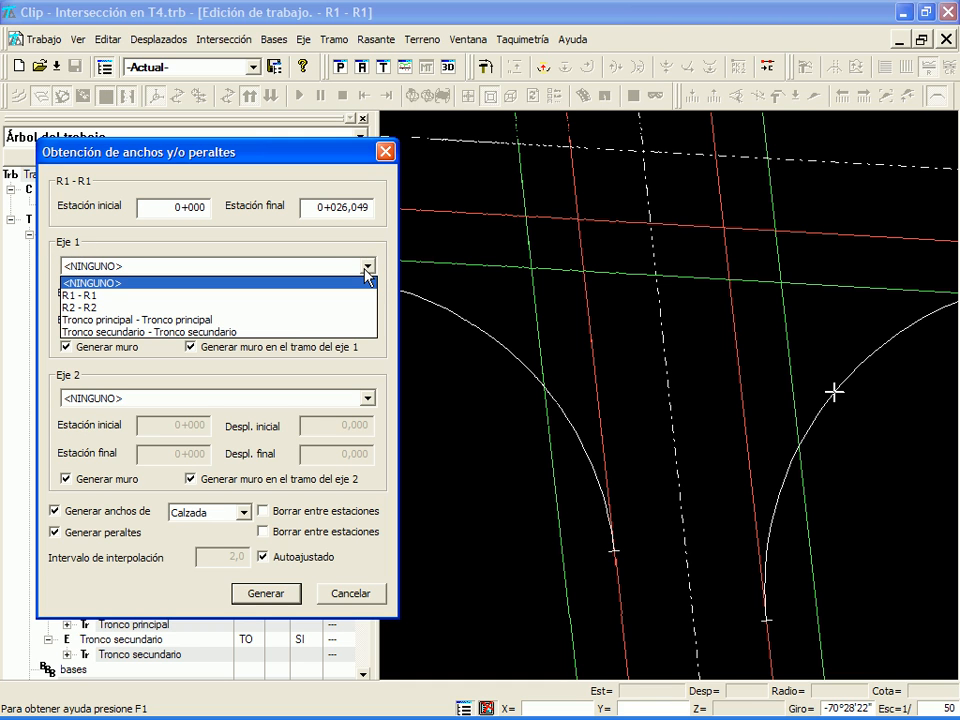
pyautogui.click(368, 268)
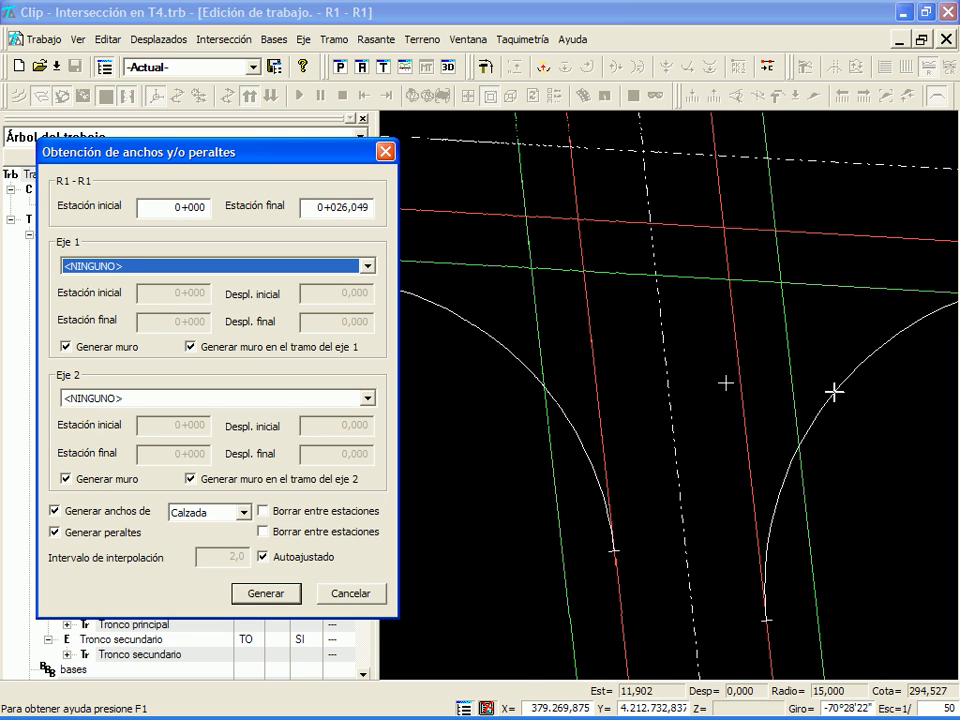
# - Capture the Tronco secundario axis as Eje 1 and Tronco principal's 3,500 offset beside R1 as Eje 2
pyautogui.moveTo(737, 386); pyautogui.dragTo(688, 401, button='middle')
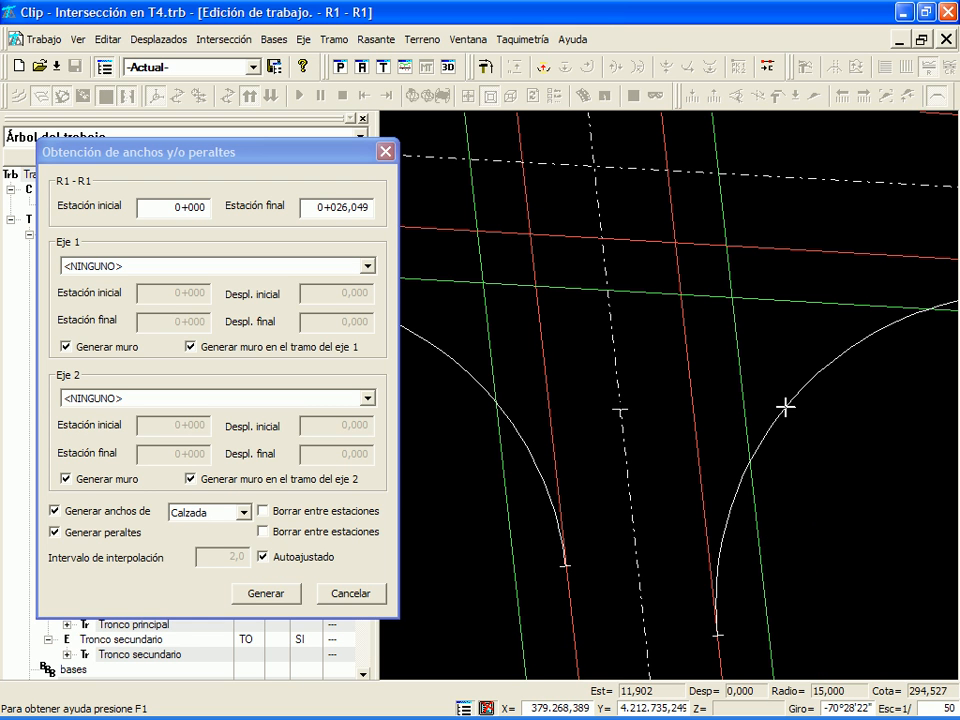
pyautogui.click(620, 409)
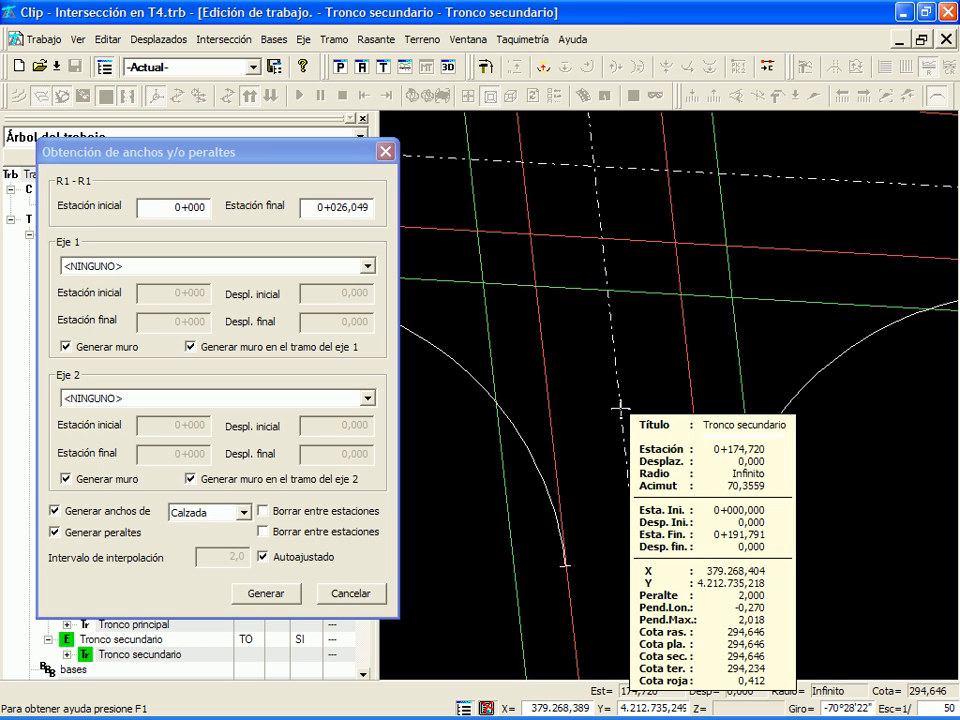
pyautogui.rightClick(620, 409)
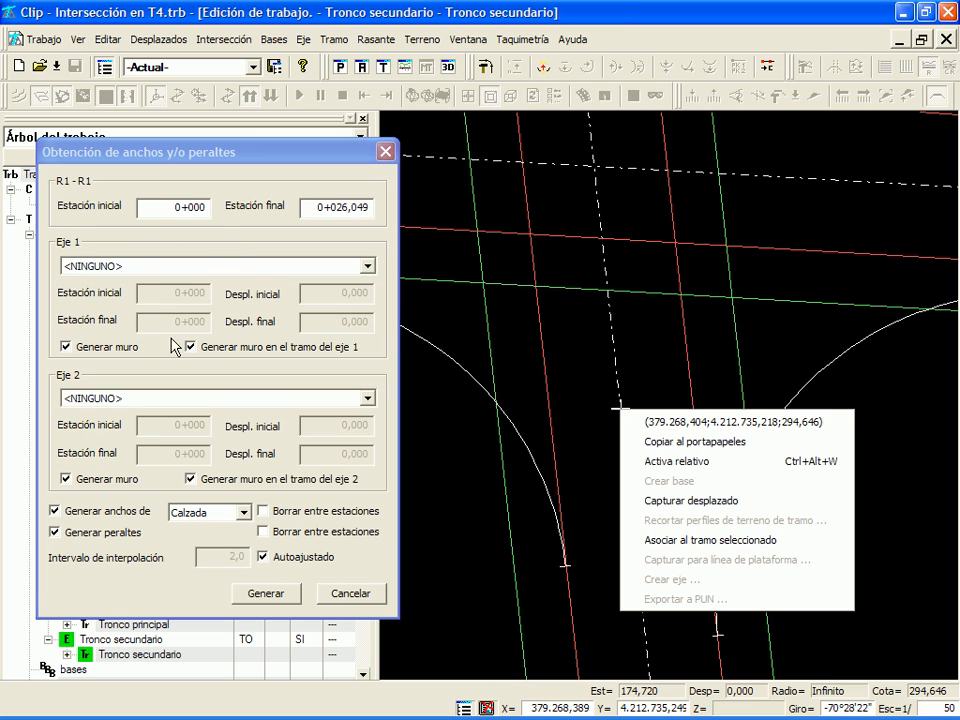
pyautogui.click(705, 501)
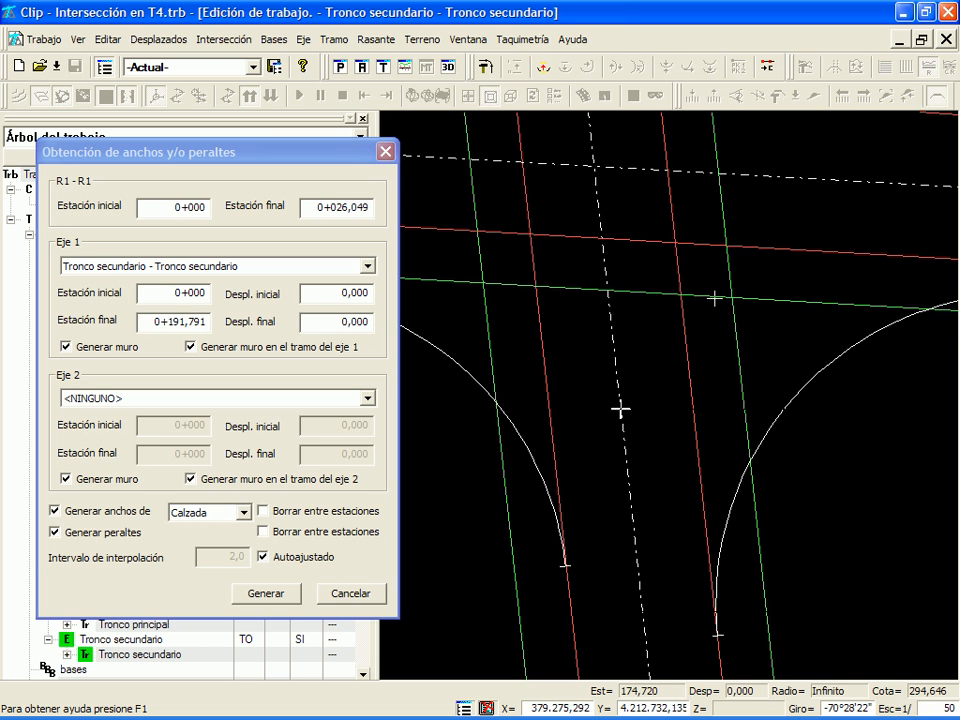
pyautogui.click(806, 250)
pyautogui.rightClick(806, 250)
pyautogui.click(716, 344)
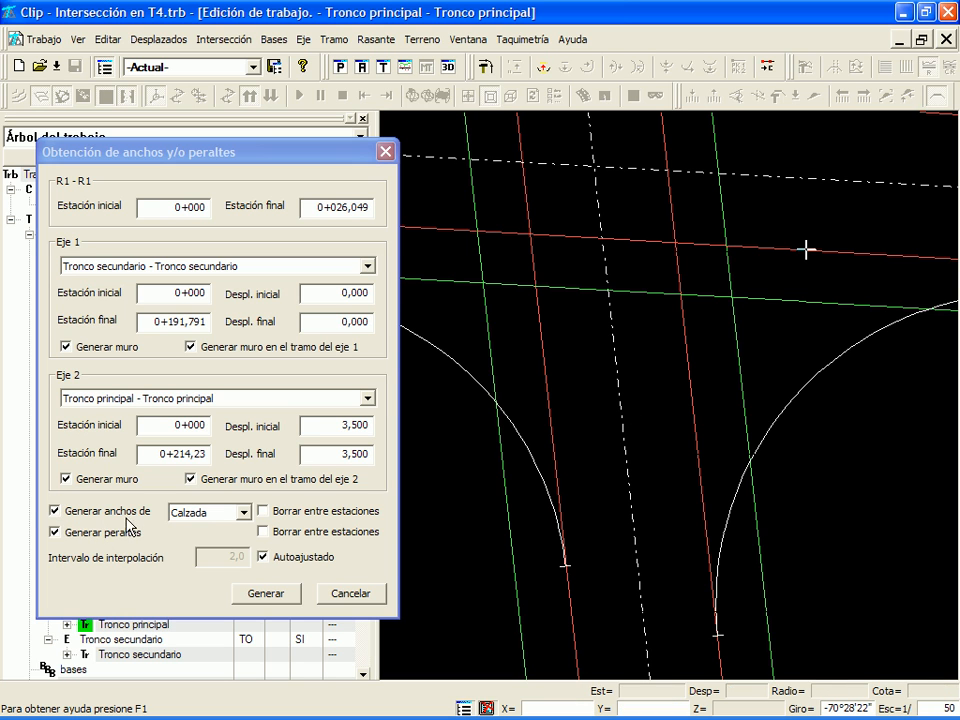
# - Generate R1's Calzada widths and superelevations from 0+000 to 0+026,049, accepting the junction data
pyautogui.click(238, 513)
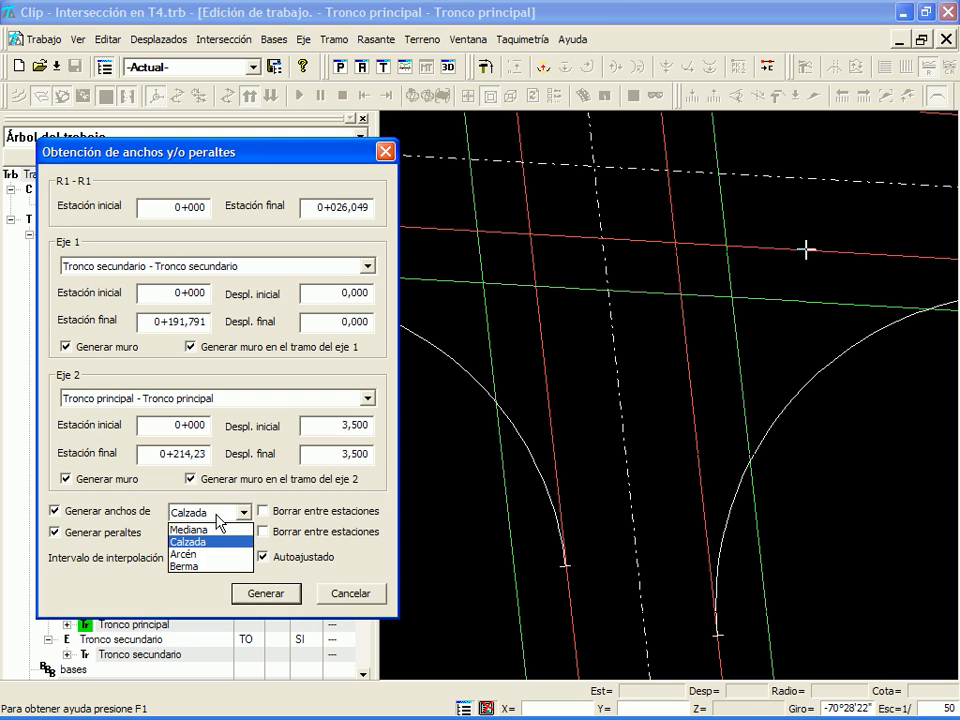
pyautogui.click(219, 515)
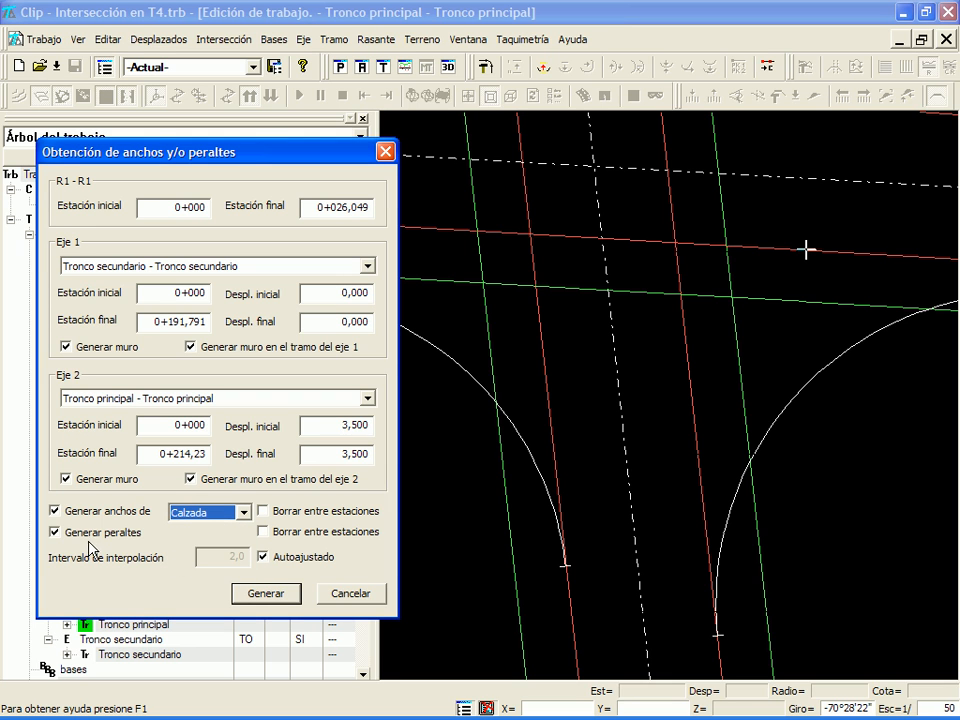
pyautogui.click(263, 595)
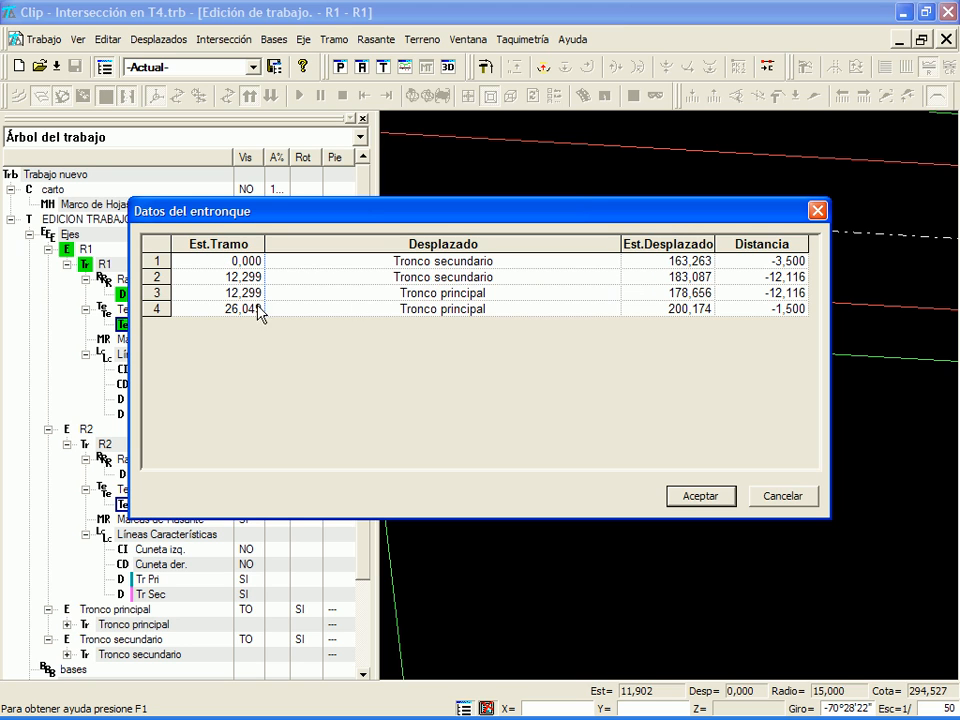
pyautogui.moveTo(386, 227)
pyautogui.mouseDown()
pyautogui.moveTo(386, 381)
pyautogui.moveTo(385, 219)
pyautogui.mouseUp()
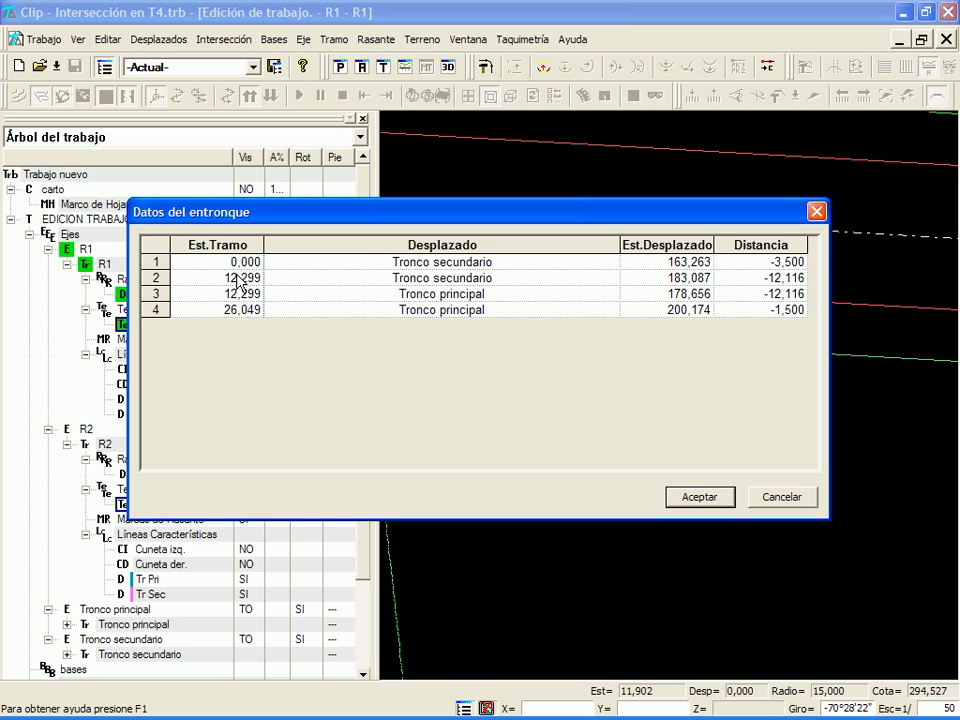
pyautogui.click(697, 499)
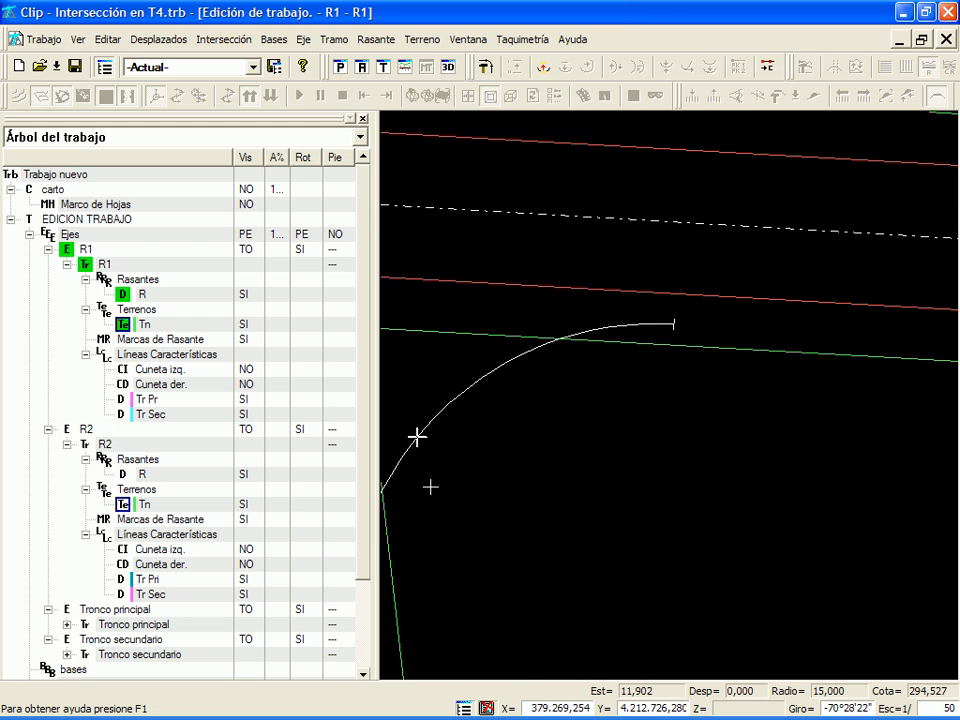
# - Hide the work tree and examine R1's cross sections station by station, going back and forth along the curve
pyautogui.moveTo(417, 437); pyautogui.dragTo(656, 346, button='middle')
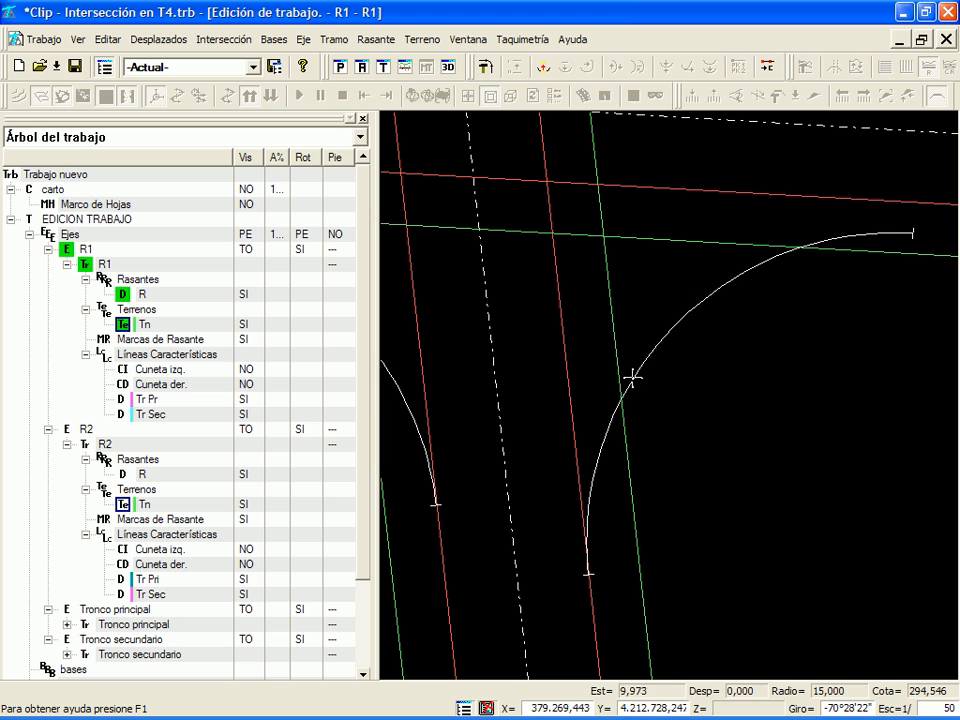
pyautogui.click(382, 68)
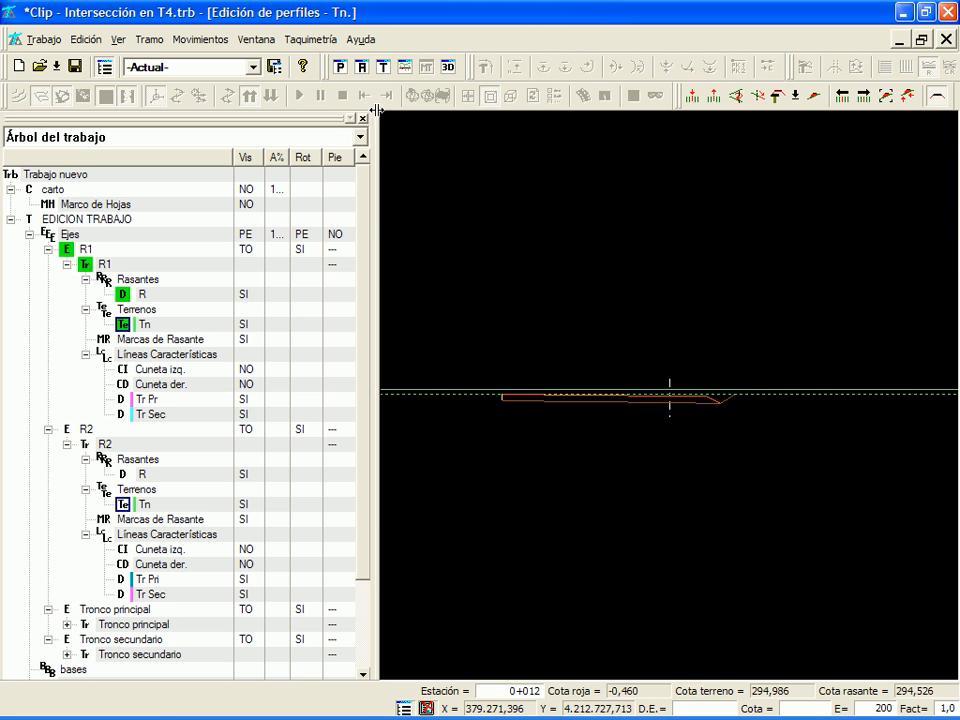
pyautogui.click(363, 118)
pyautogui.scroll(1, 467, 405)
pyautogui.moveTo(469, 398); pyautogui.dragTo(498, 395, button='middle')
pyautogui.press('Right')
pyautogui.press('Right')
pyautogui.press('Right')
pyautogui.press('Right')
pyautogui.press('Right')
pyautogui.press('Right')
pyautogui.press('Right')
pyautogui.press('Left')
pyautogui.press('Left')
pyautogui.press('Left')
pyautogui.press('Left')
pyautogui.press('Left')
pyautogui.press('Left')
pyautogui.press('Left')
pyautogui.press('Left')
pyautogui.press('Left')
pyautogui.press('Left')
pyautogui.press('Left')
pyautogui.press('Left')
pyautogui.press('Left')
pyautogui.press('Left')
pyautogui.press('Left')
pyautogui.press('Left')
pyautogui.press('Left')
pyautogui.press('Left')
pyautogui.press('Left')
pyautogui.press('Left')
pyautogui.press('Right')
pyautogui.press('Right')
pyautogui.press('Right')
pyautogui.press('Right')
pyautogui.press('Right')
pyautogui.press('Right')
pyautogui.press('Right')
pyautogui.press('Right')
pyautogui.press('Right')
pyautogui.press('Right')
pyautogui.press('Right')
pyautogui.press('Right')
pyautogui.press('Right')
pyautogui.press('Right')
pyautogui.press('Right')
pyautogui.press('Right')
pyautogui.press('Right')
pyautogui.press('Right')
pyautogui.press('Right')
pyautogui.press('Right')
pyautogui.press('Left')
pyautogui.press('Left')
pyautogui.press('Left')
pyautogui.press('Left')
pyautogui.press('Left')
pyautogui.press('Left')
pyautogui.press('Left')
pyautogui.press('Left')
pyautogui.press('Left')
pyautogui.press('Left')
pyautogui.press('Left')
pyautogui.press('Left')
pyautogui.press('Left')
pyautogui.press('Left')
pyautogui.press('Left')
pyautogui.press('Right')
pyautogui.press('Right')
pyautogui.press('Right')
pyautogui.press('Right')
pyautogui.press('Right')
pyautogui.press('Right')
pyautogui.press('Right')
pyautogui.press('Right')
pyautogui.press('Right')
pyautogui.press('Right')
pyautogui.press('Right')
pyautogui.press('Right')
pyautogui.press('Right')
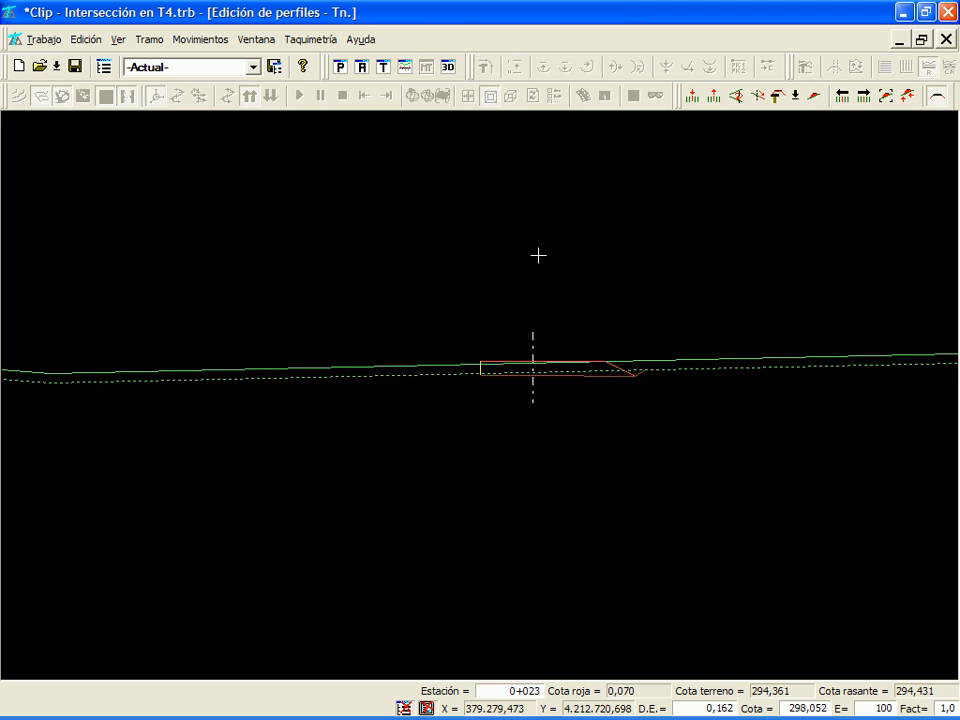
# - Review R1's generated Peraltes, Plataforma and Muros tables, then exit the tables
pyautogui.click(796, 97)
pyautogui.click(772, 298)
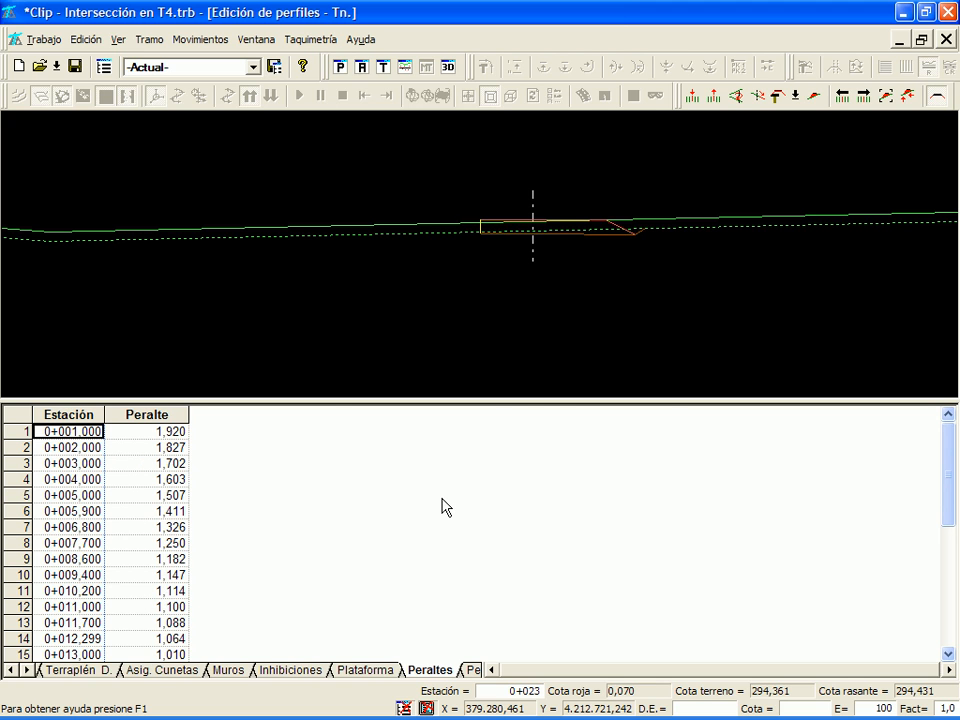
pyautogui.click(381, 671)
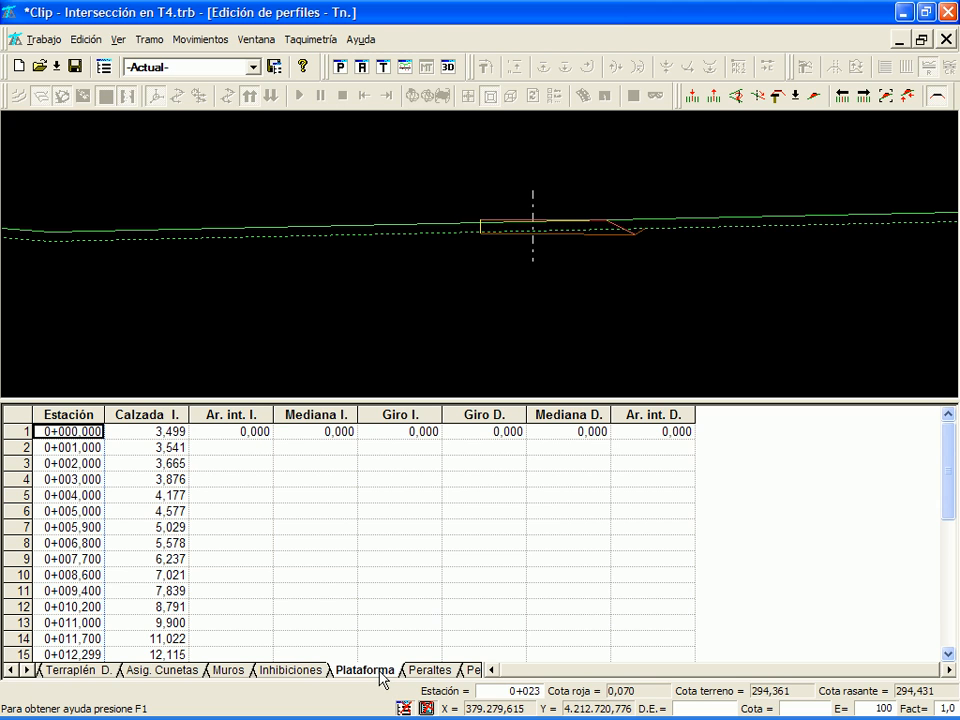
pyautogui.click(230, 671)
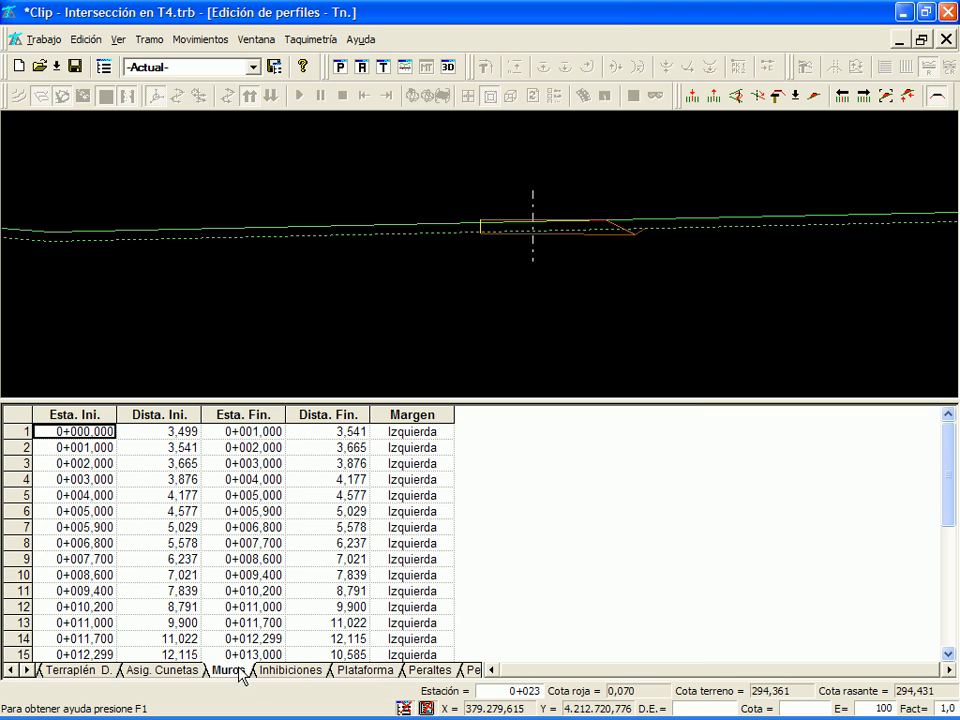
pyautogui.rightClick(593, 543)
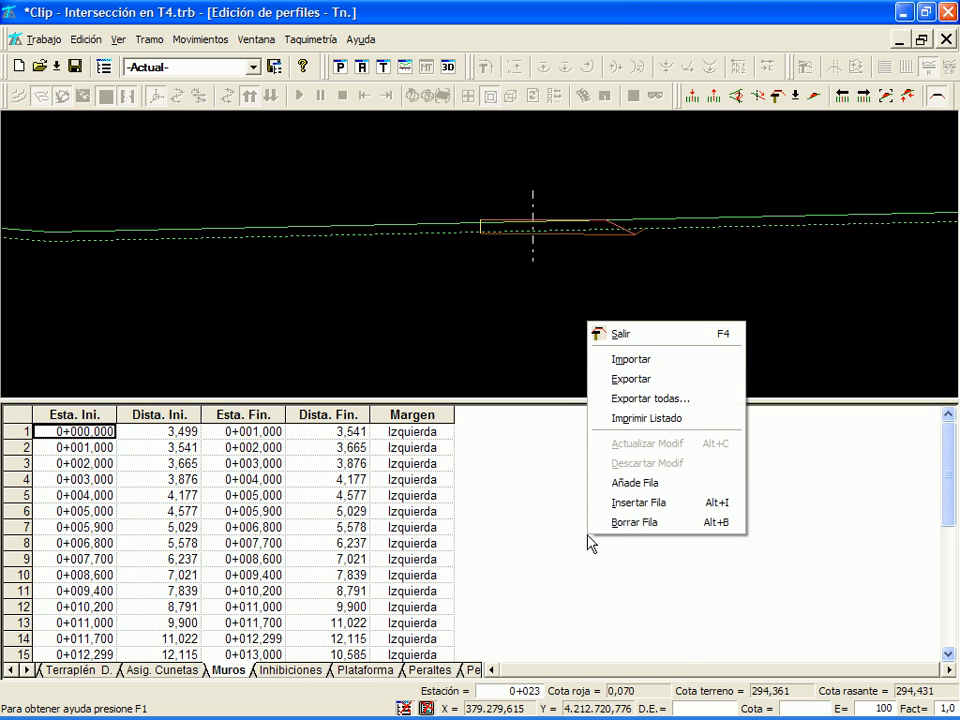
pyautogui.click(638, 334)
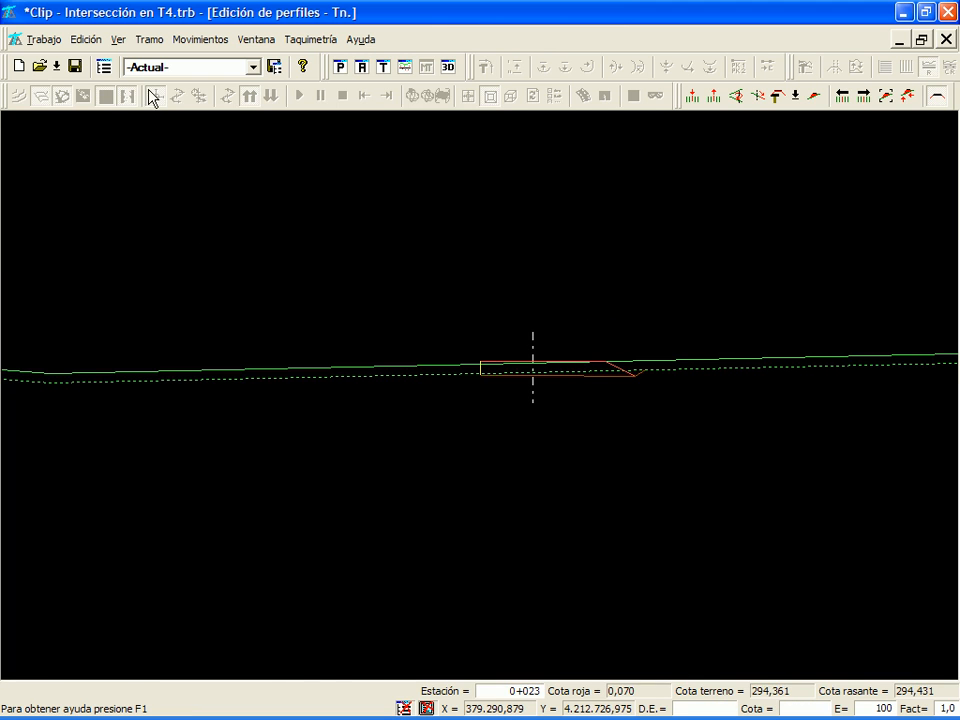
# - Associate the Tronco principal and Tronco secundario sections with R1's Tn terrain, within a maximum axis distance of 100
pyautogui.click(104, 66)
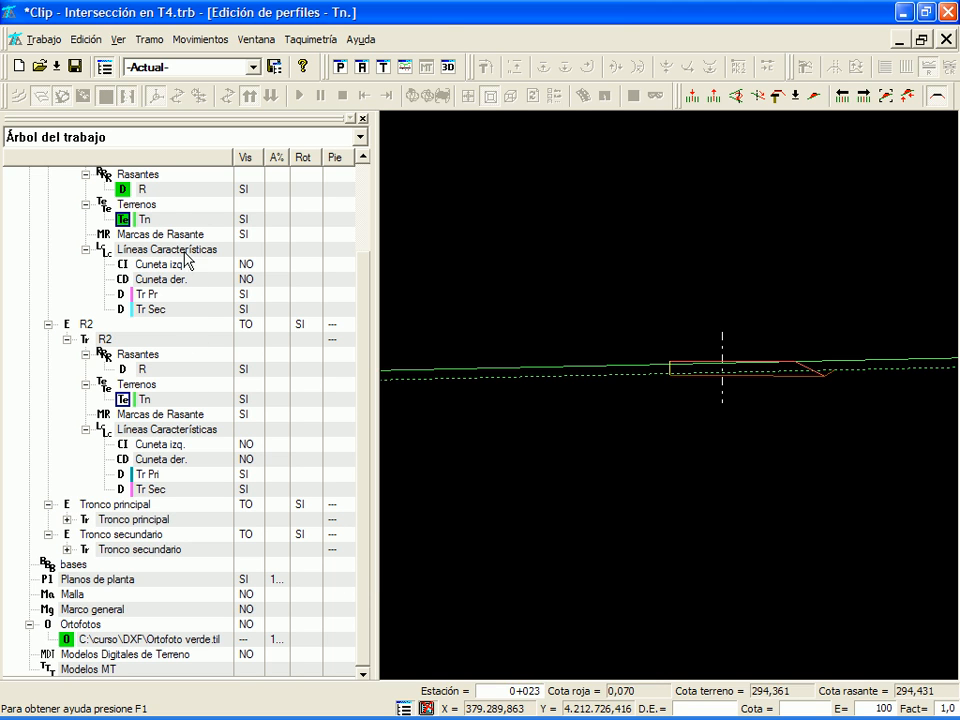
pyautogui.click(147, 219)
pyautogui.moveTo(366, 270); pyautogui.dragTo(369, 214)
pyautogui.rightClick(158, 300)
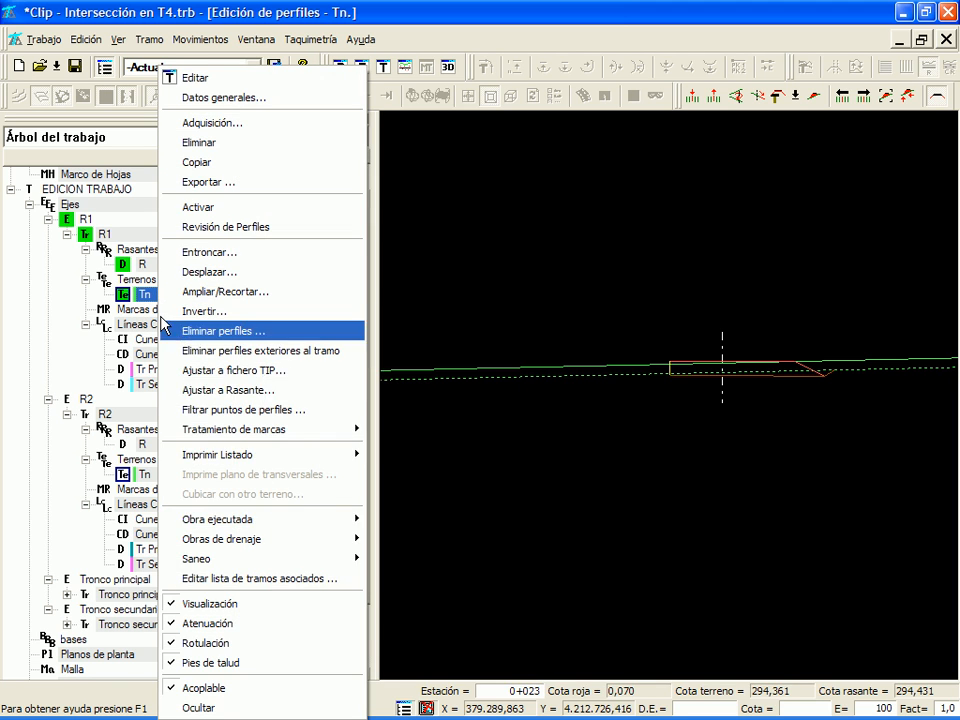
pyautogui.click(240, 578)
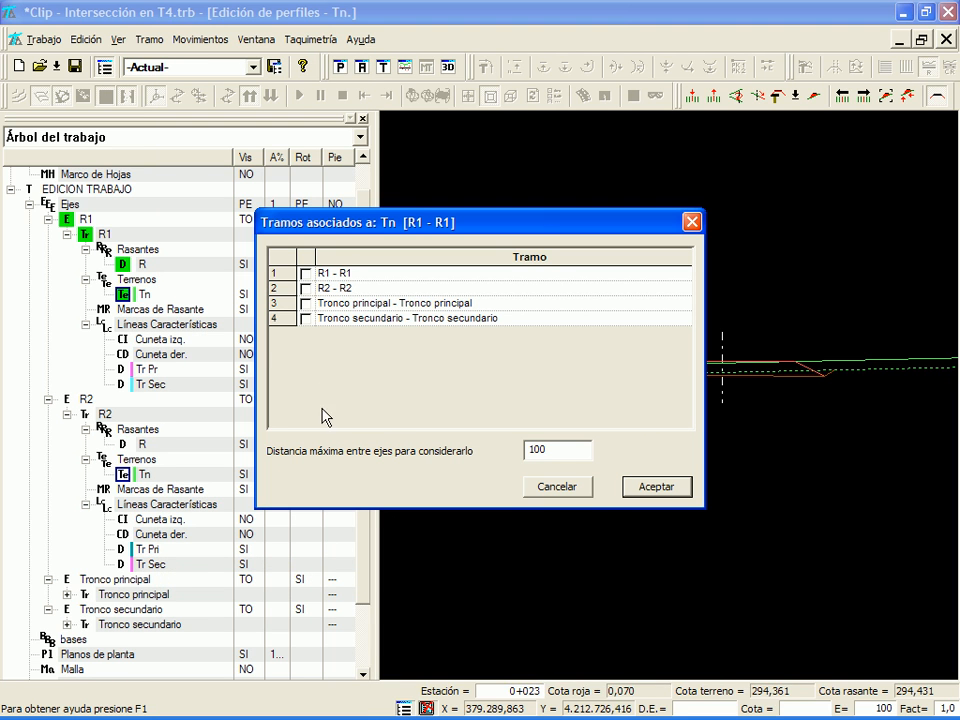
pyautogui.click(306, 303)
pyautogui.click(306, 318)
pyautogui.click(656, 487)
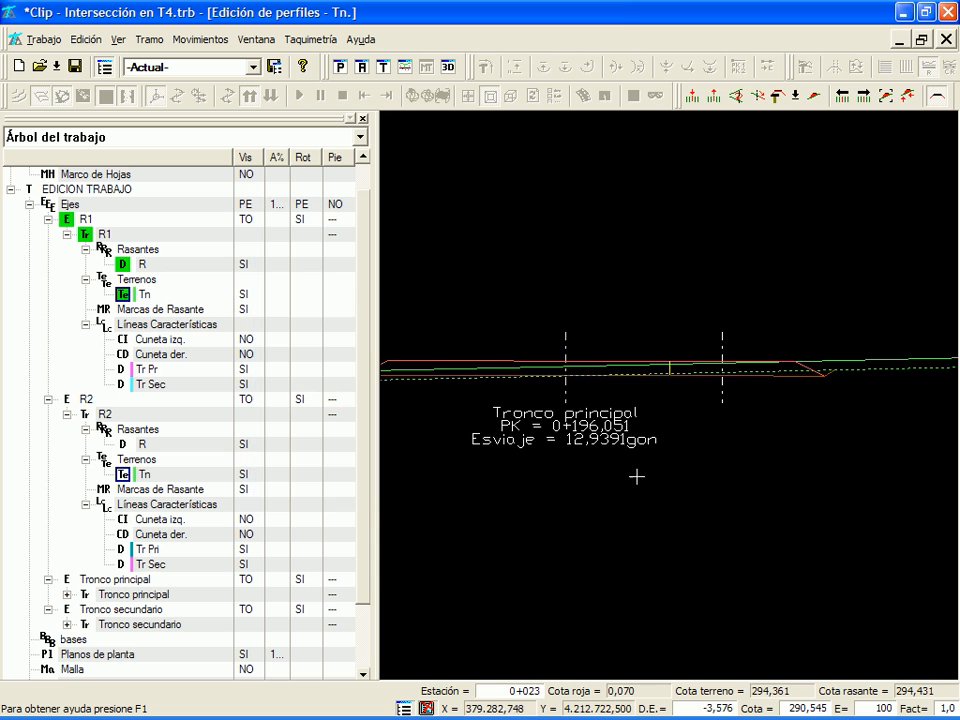
# - Hide the work tree and examine how the associated trunk sections meet R1's cross sections
pyautogui.click(363, 118)
pyautogui.scroll(2, 482, 392)
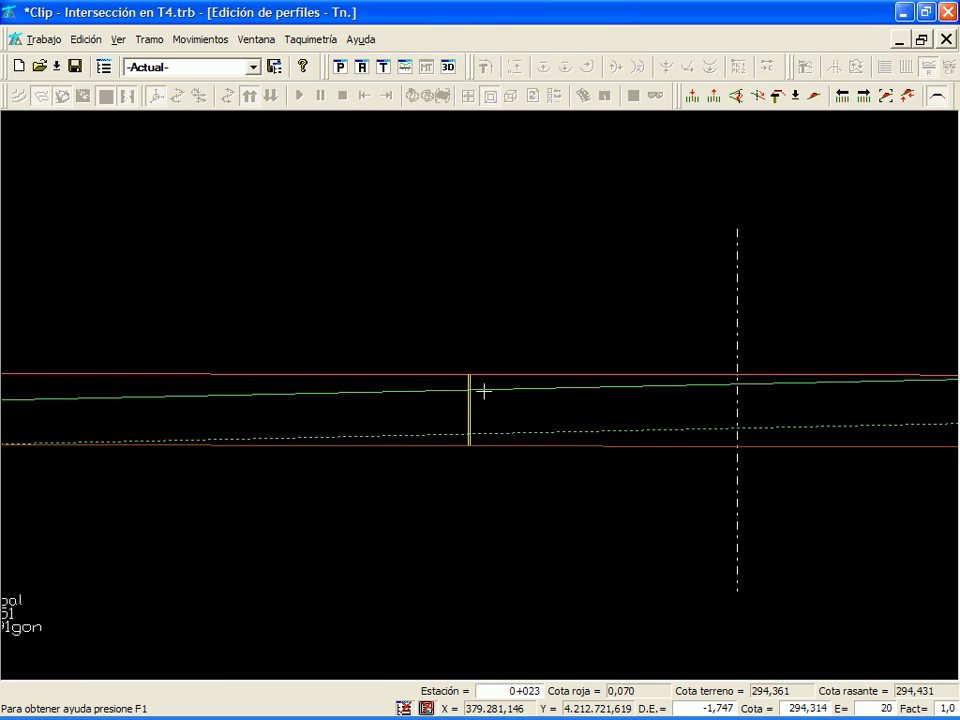
pyautogui.scroll(-2, 485, 395)
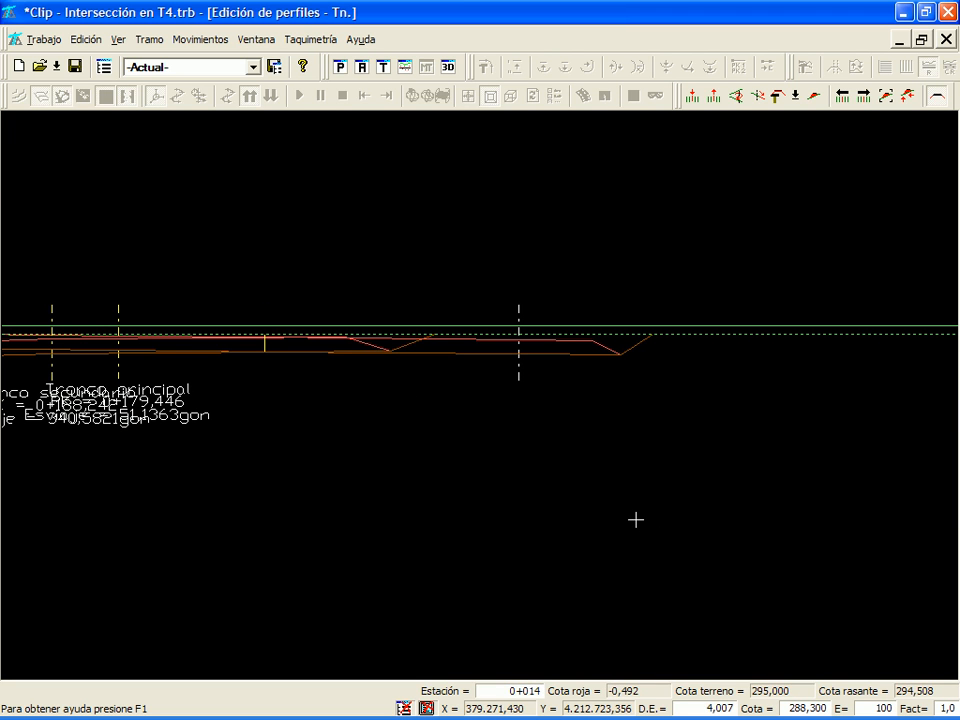
# - Return to the plan view, activate R2 and open its automatic generation of widths and superelevations
pyautogui.click(341, 67)
pyautogui.scroll(-2, 481, 396)
pyautogui.middleClick(320, 324)
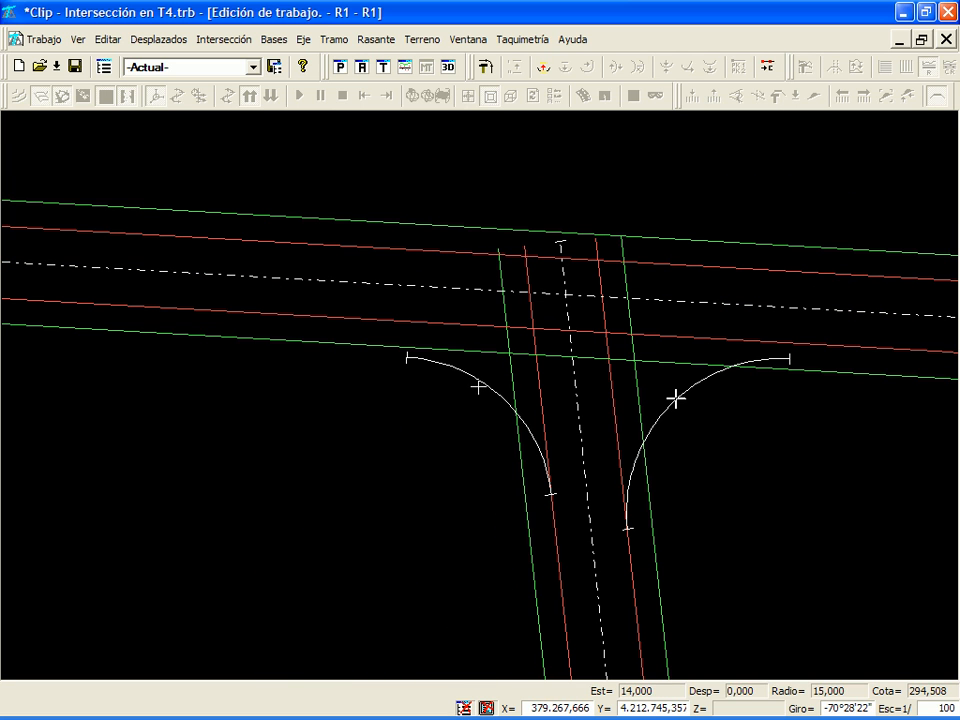
pyautogui.click(676, 398)
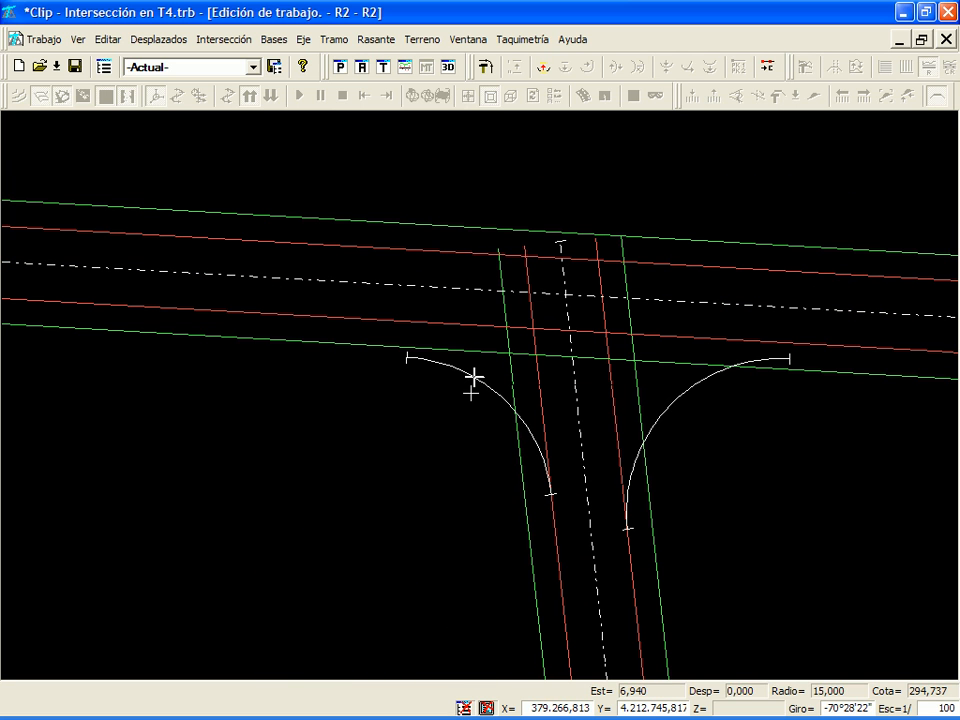
pyautogui.click(126, 96)
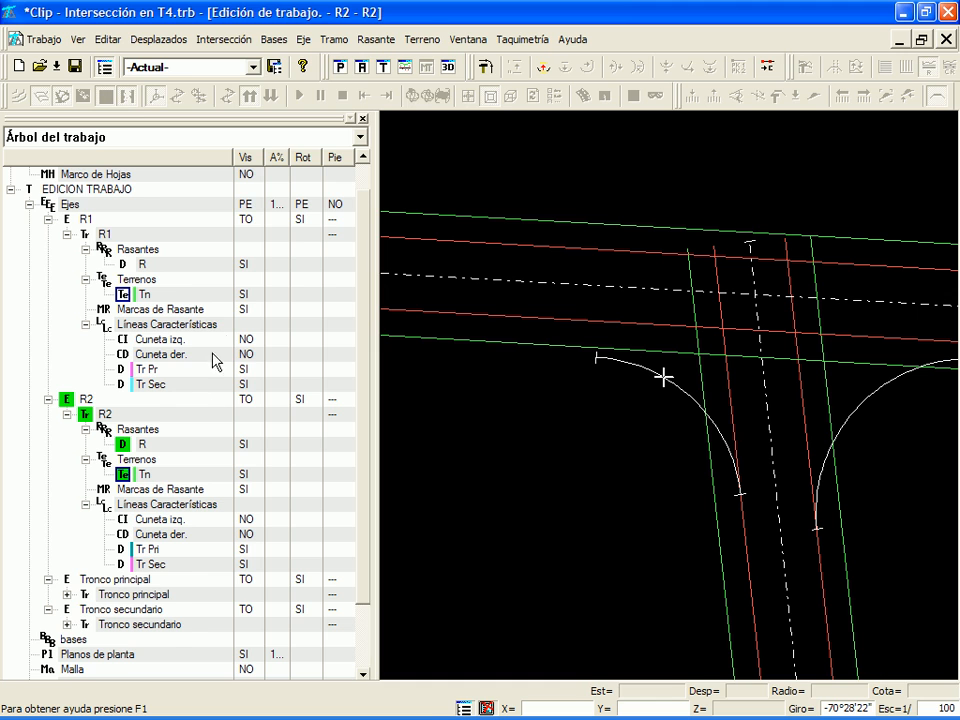
pyautogui.rightClick(171, 414)
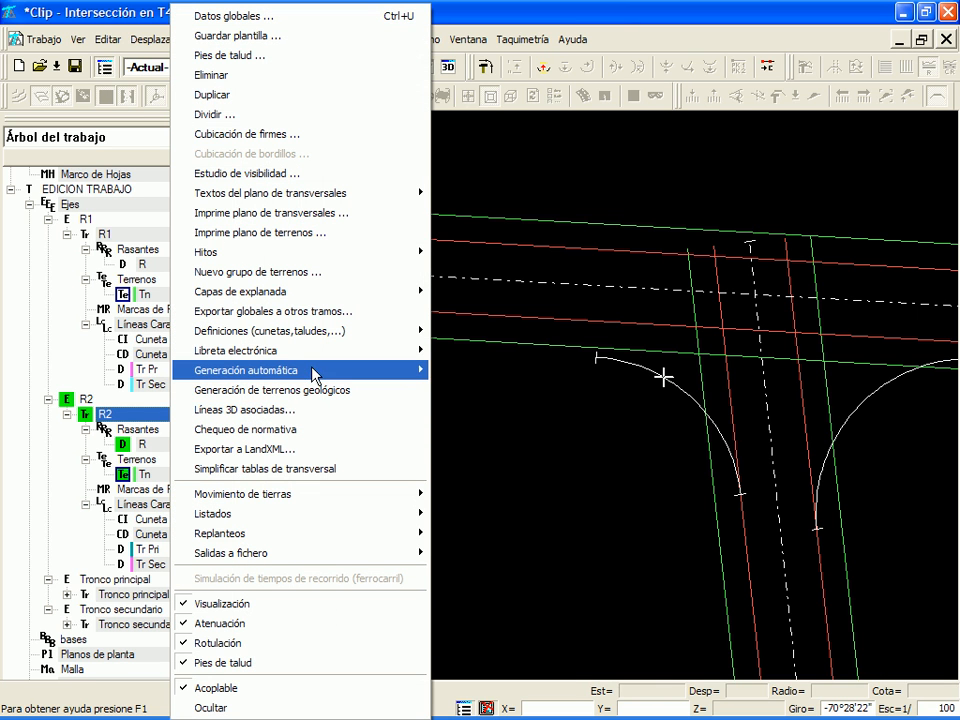
pyautogui.moveTo(316, 372)
pyautogui.click(488, 449)
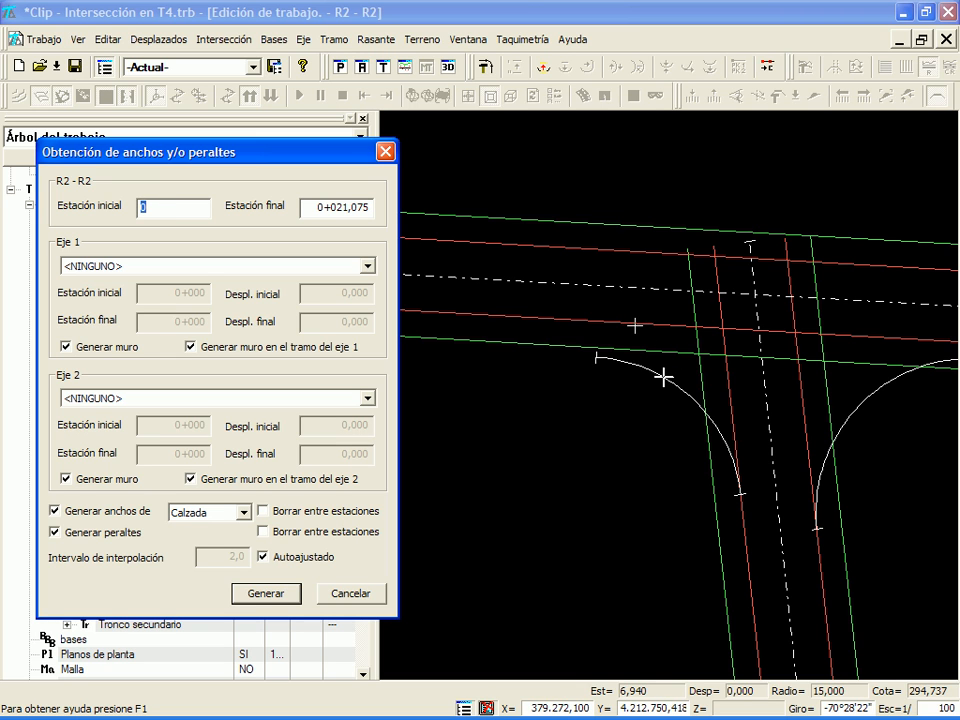
# - Generate R2's Calzada widths and superelevations, capturing Tronco principal's 3,500 offset as Eje 1 and the Tronco secundario axis as Eje 2
pyautogui.click(663, 377)
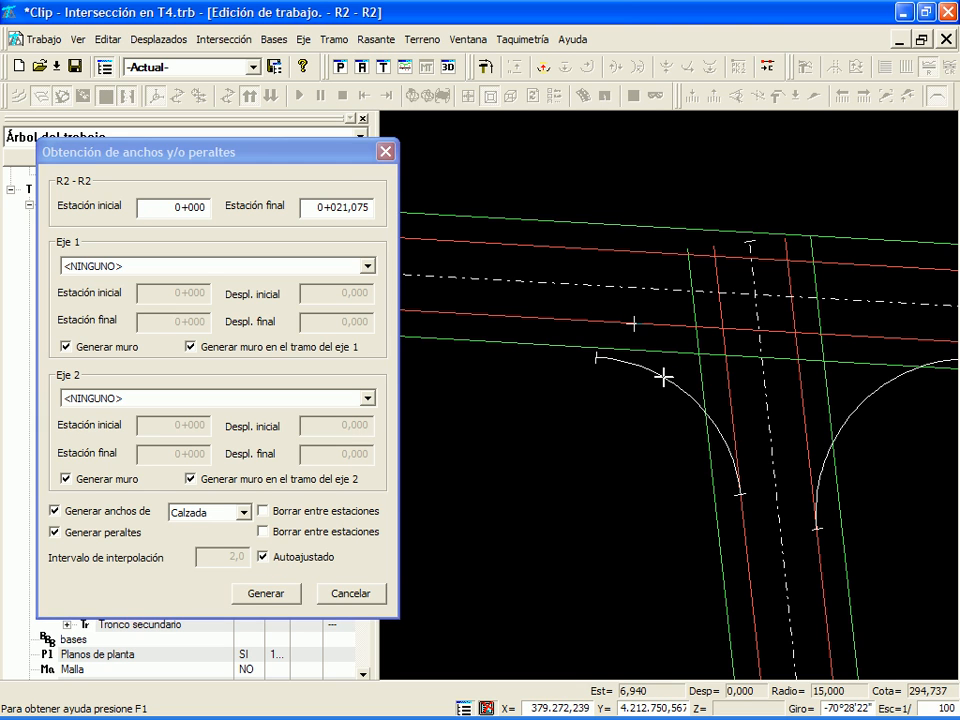
pyautogui.click(634, 322)
pyautogui.rightClick(634, 322)
pyautogui.click(687, 415)
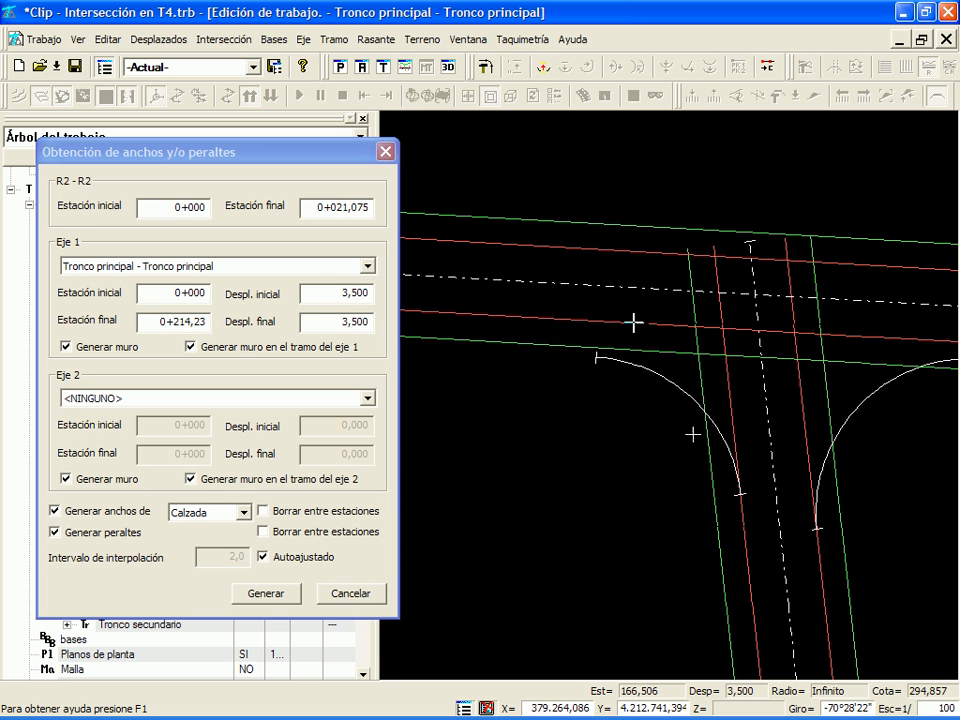
pyautogui.click(772, 438)
pyautogui.rightClick(772, 438)
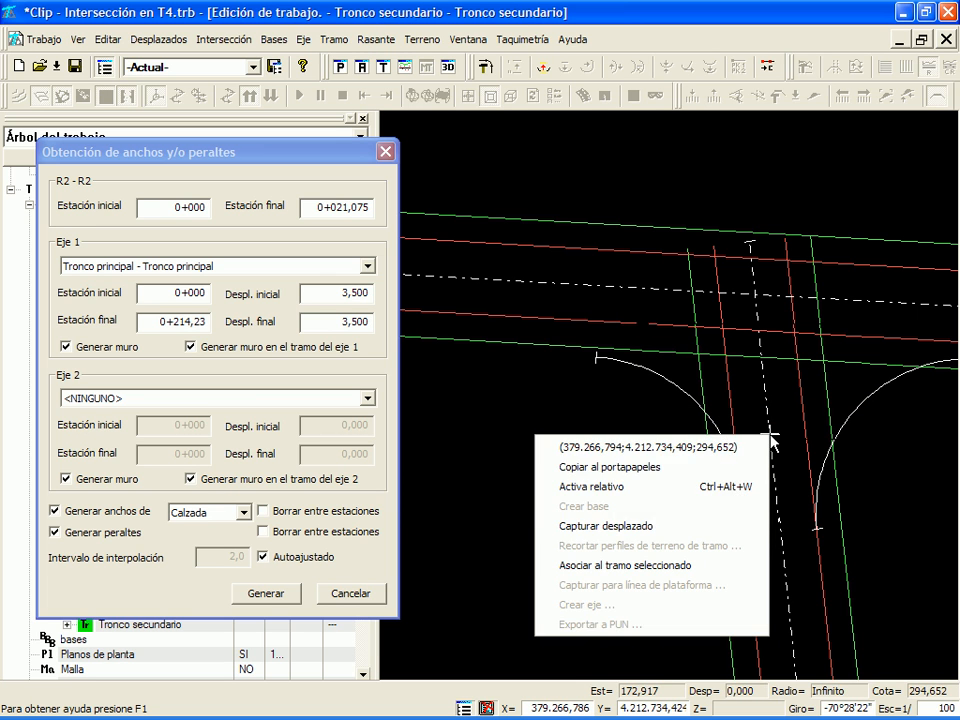
pyautogui.click(735, 540)
pyautogui.click(288, 594)
pyautogui.click(701, 497)
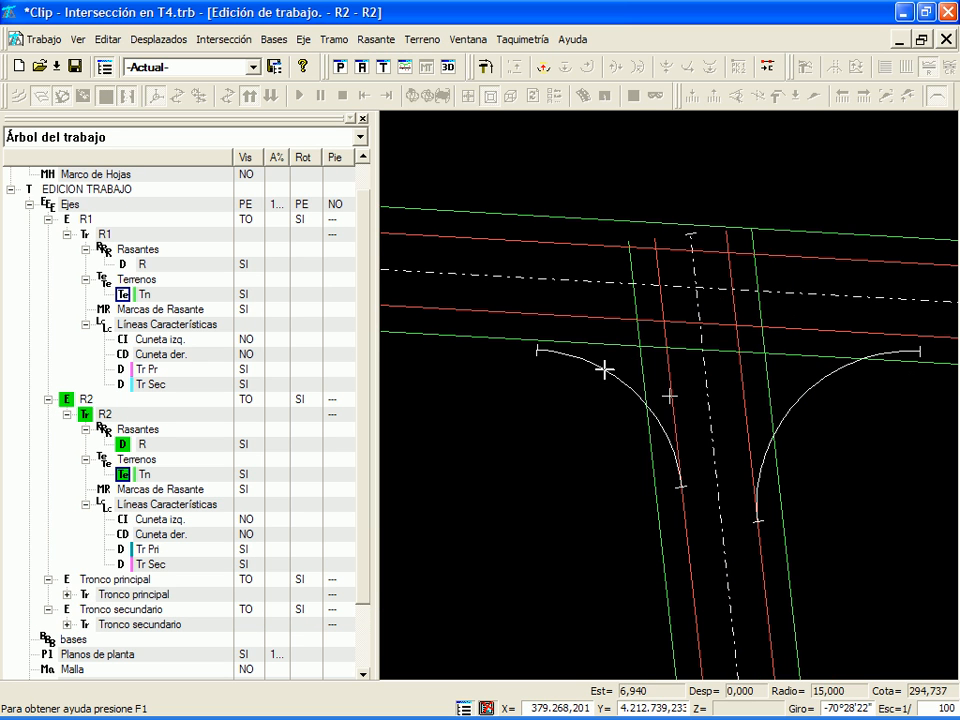
# - Examine R2's cross sections station by station along the curve, with the work tree hidden
pyautogui.click(384, 69)
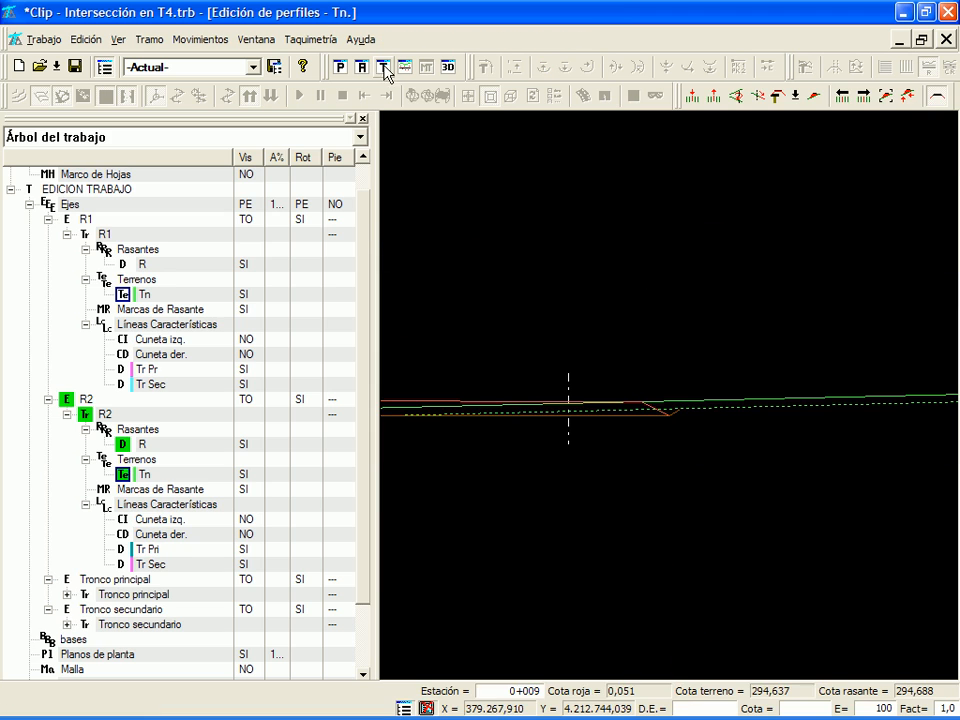
pyautogui.click(363, 118)
pyautogui.scroll(-3, 380, 125)
pyautogui.scroll(9, 380, 125)
pyautogui.scroll(-15, 380, 125)
pyautogui.scroll(9, 380, 125)
pyautogui.scroll(7, 380, 125)
pyautogui.scroll(-13, 380, 125)
pyautogui.scroll(7, 380, 125)
pyautogui.scroll(-4, 380, 125)
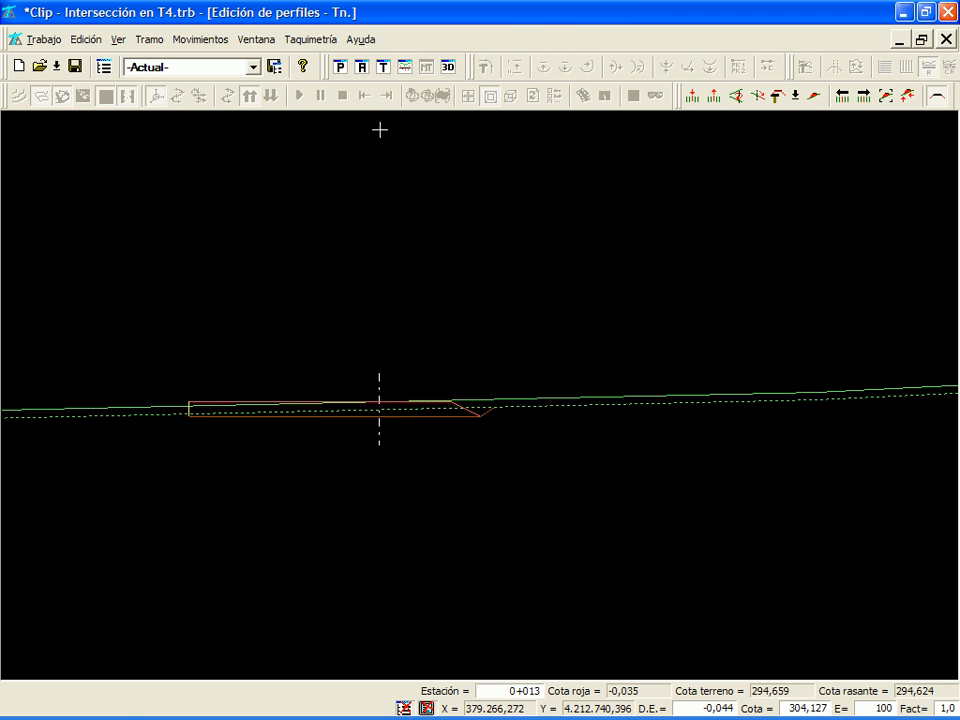
# - Generate the desplazados for R1 and R2 in plan, keeping the preset lines and pens and deleting previously generated ones, and hide the work tree
pyautogui.click(340, 70)
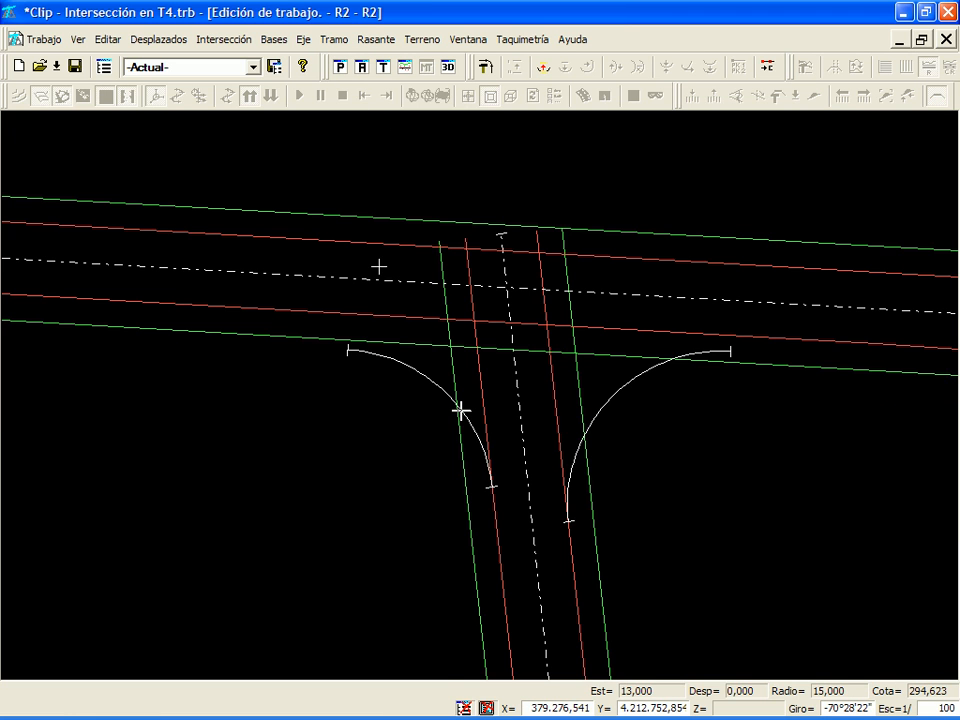
pyautogui.middleClick(548, 426)
pyautogui.click(537, 373)
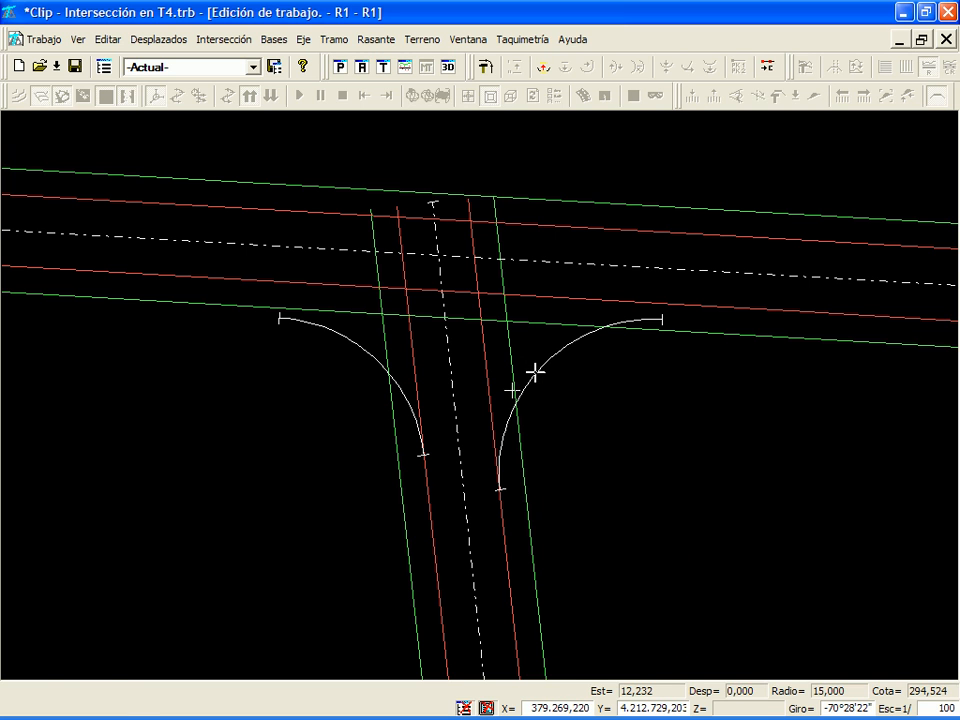
pyautogui.click(104, 67)
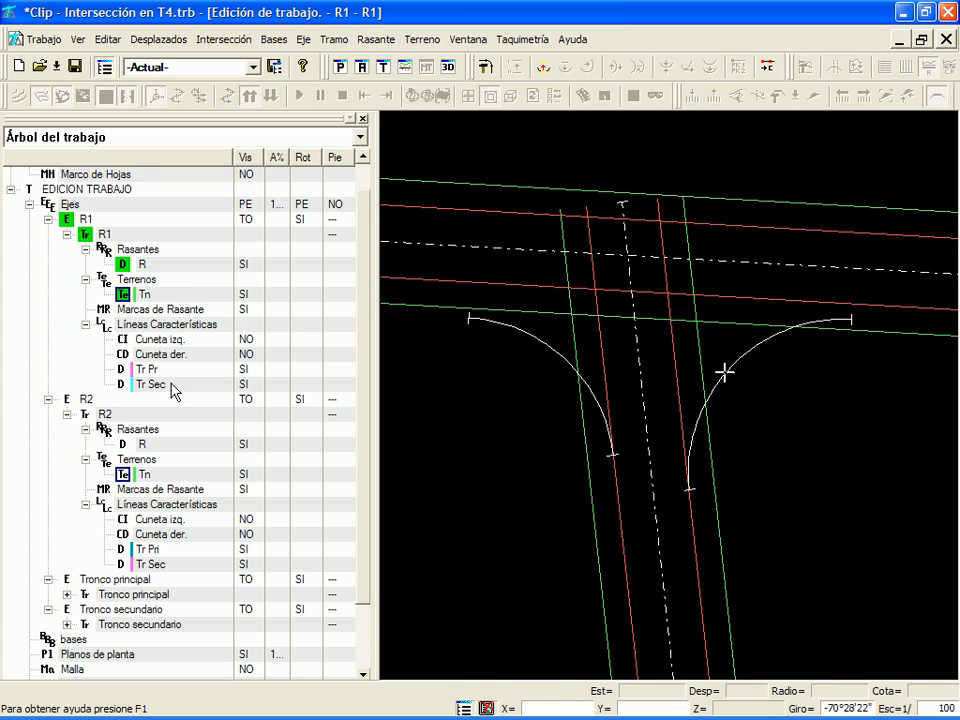
pyautogui.rightClick(137, 236)
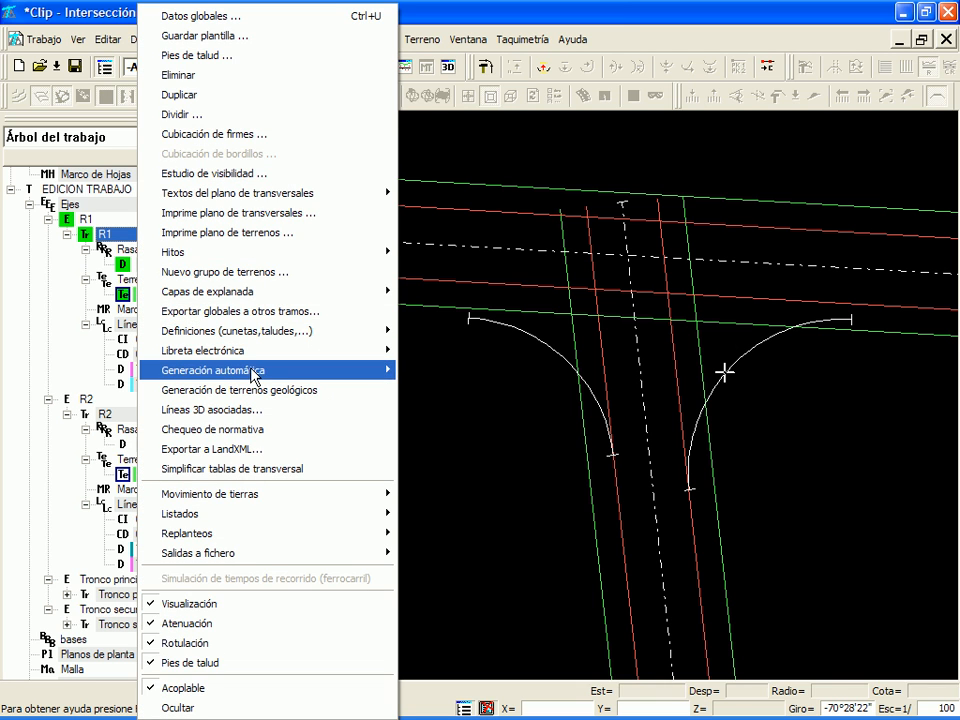
pyautogui.moveTo(253, 370)
pyautogui.click(440, 390)
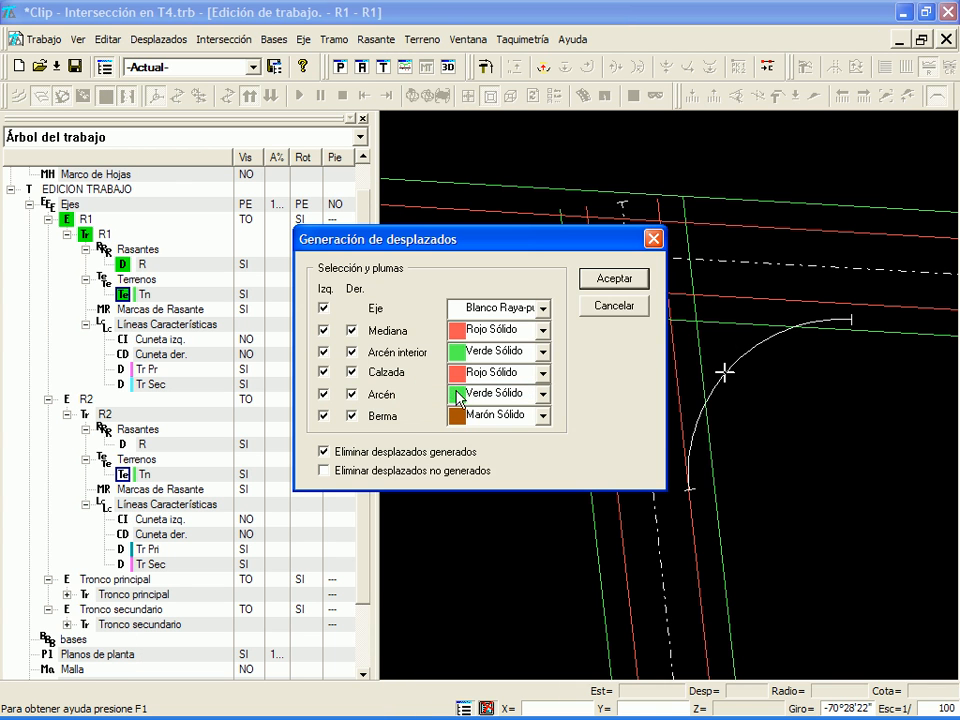
pyautogui.click(612, 279)
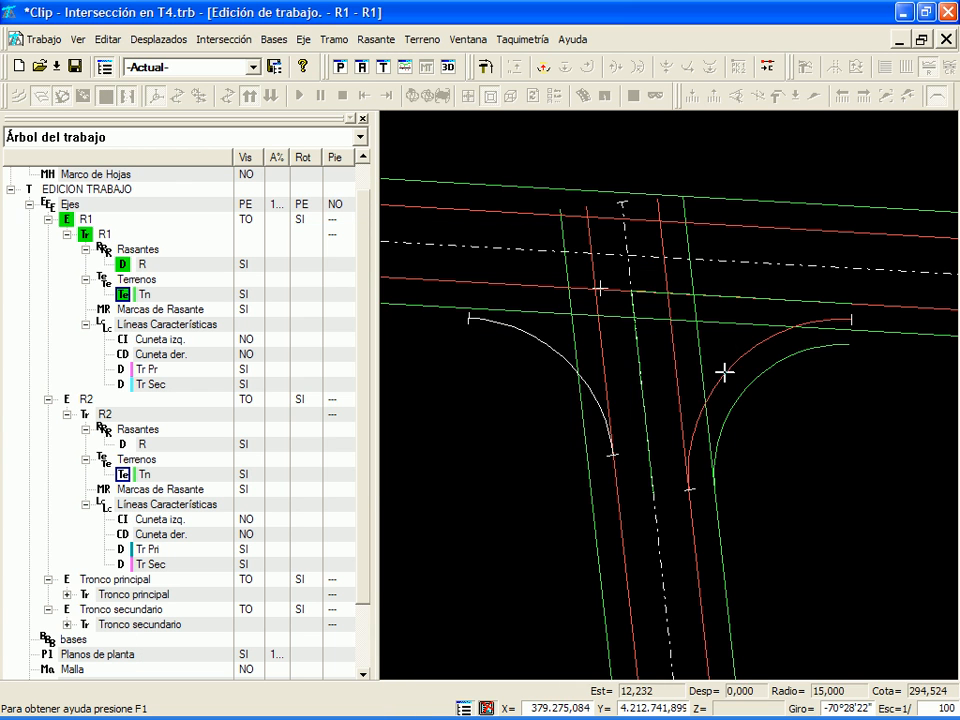
pyautogui.click(545, 341)
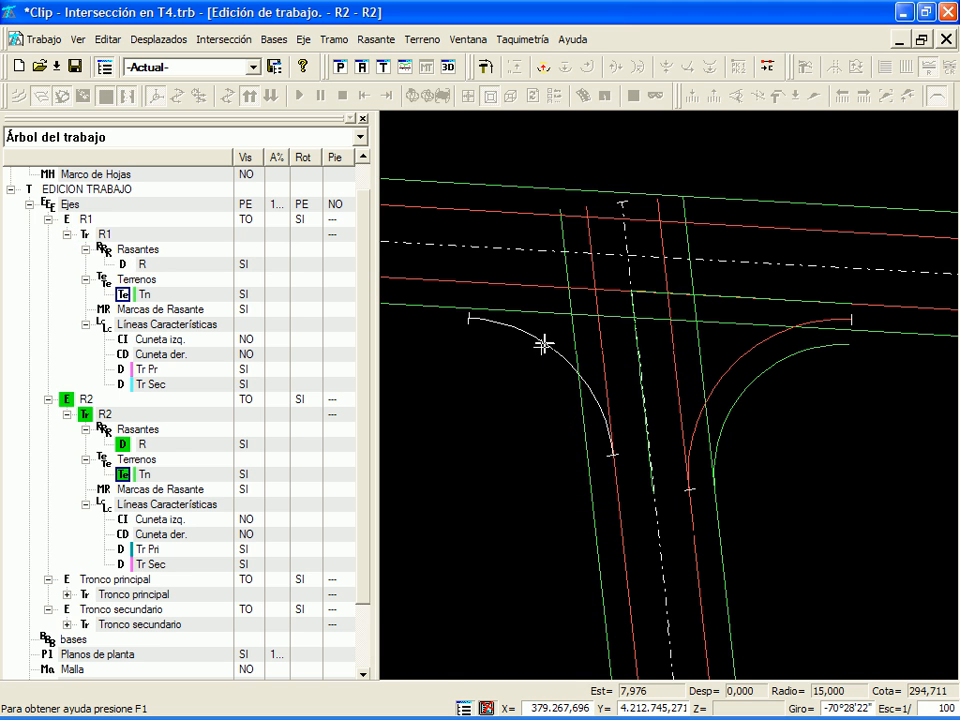
pyautogui.click(363, 118)
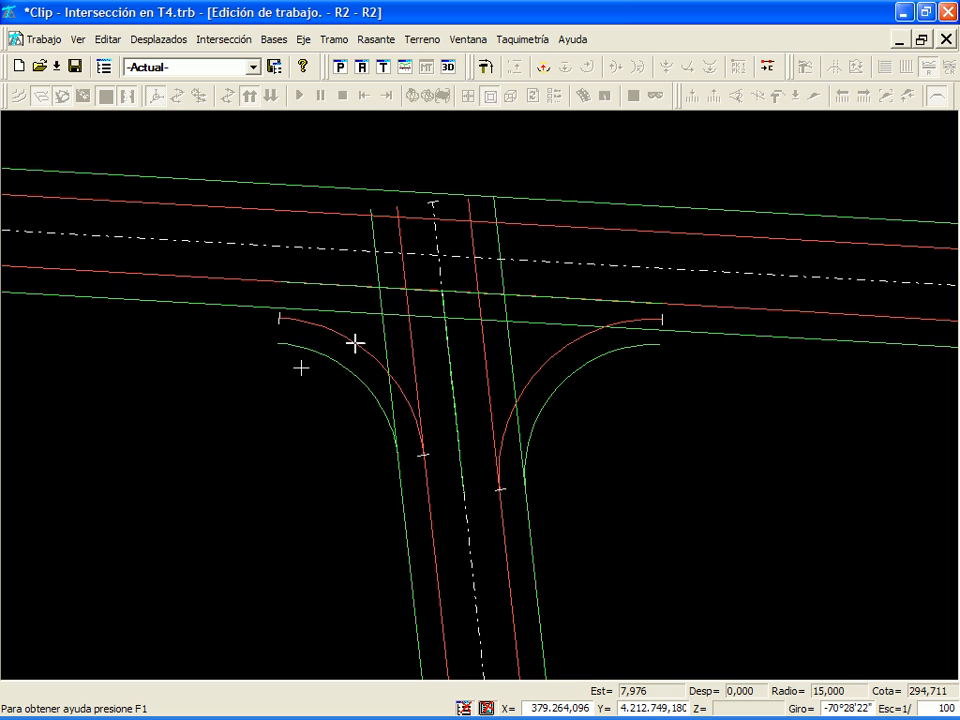
# - Remove Tronco principal's lower 6,000 offset between R1 and R2, and all Tronco secundario 3,500 and 6,000 offsets beyond the curves' tangent points
pyautogui.click(563, 262)
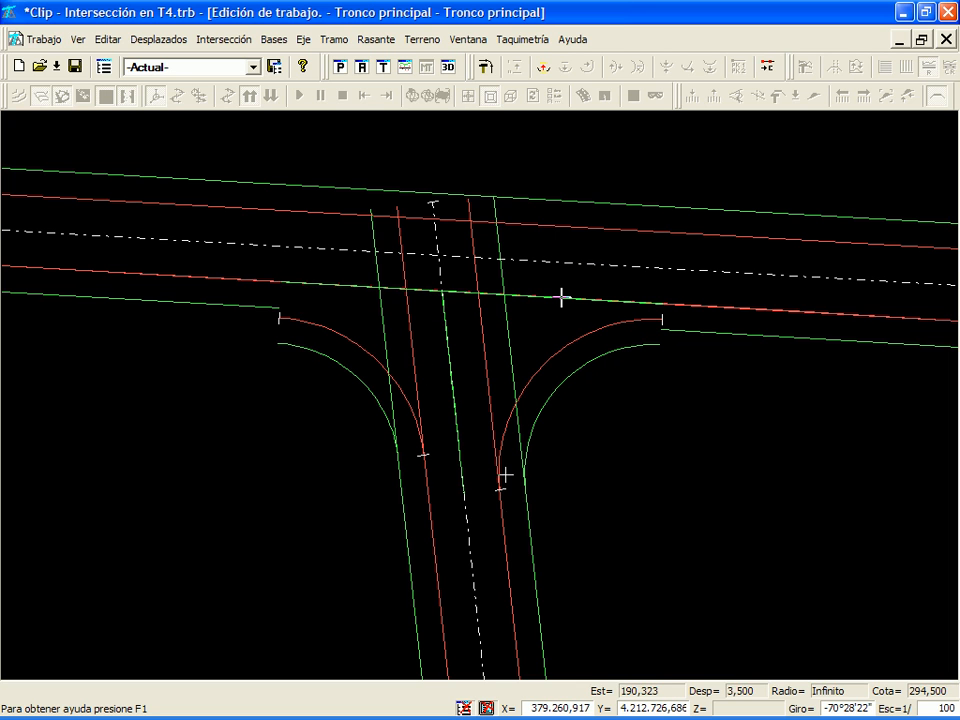
pyautogui.click(471, 574)
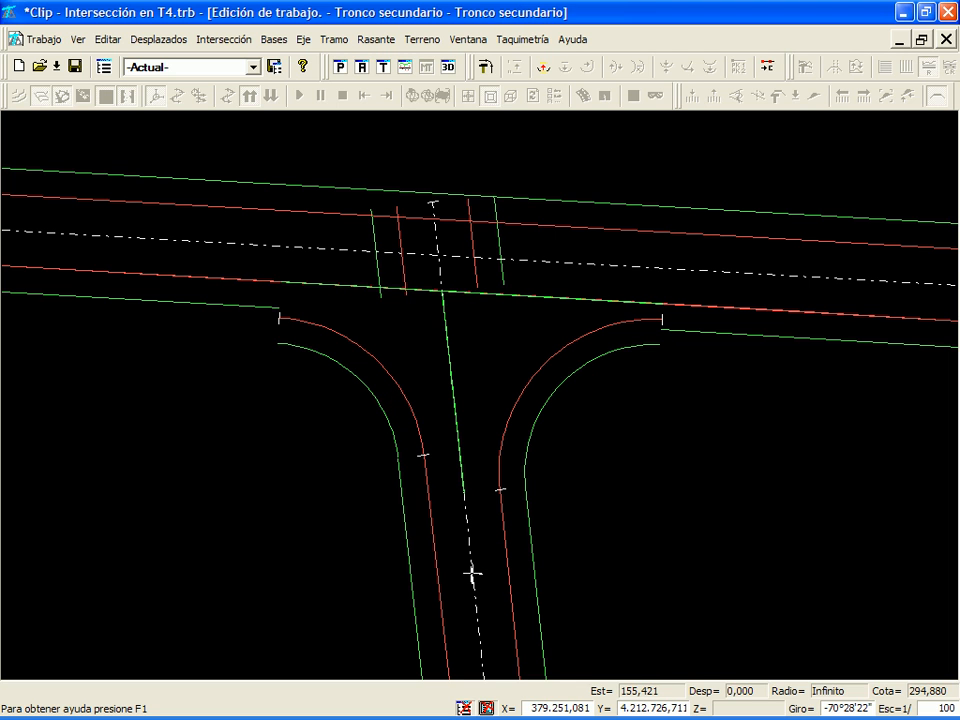
pyautogui.click(471, 237)
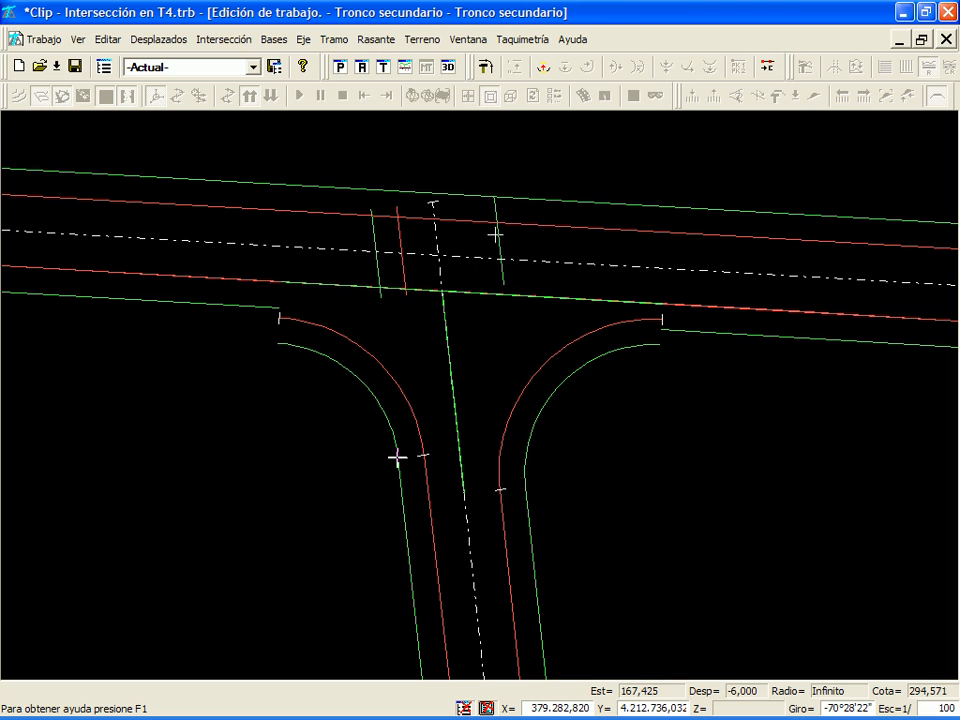
pyautogui.click(498, 238)
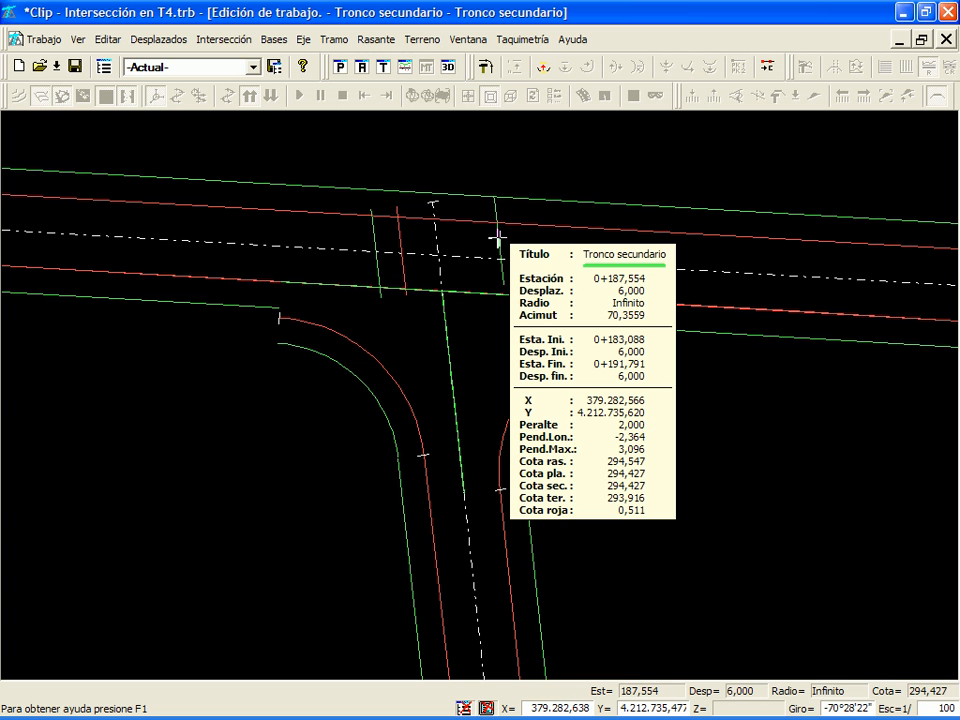
pyautogui.click(399, 236)
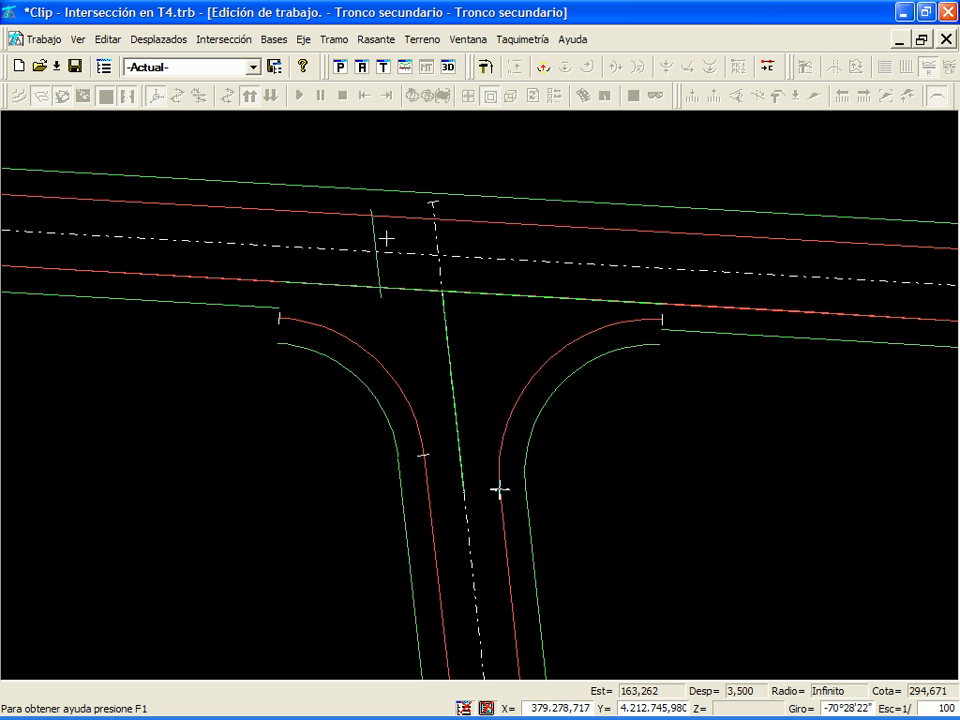
pyautogui.click(374, 238)
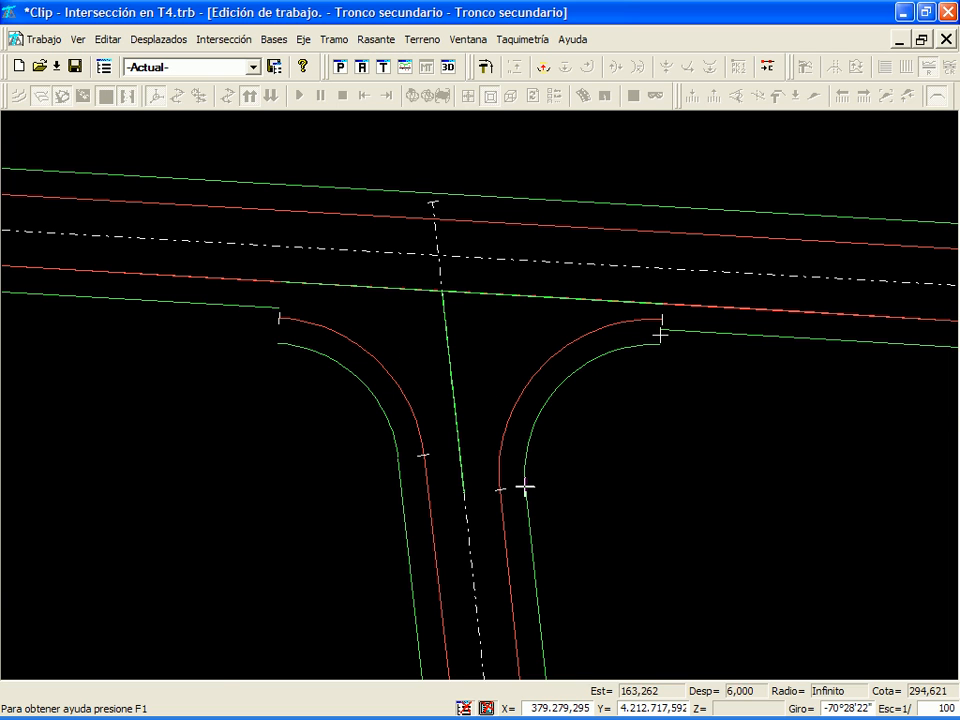
# - Examine the gaps between Tronco principal's edge offsets and the outer ends of R1 and R2
pyautogui.scroll(1, 653, 331)
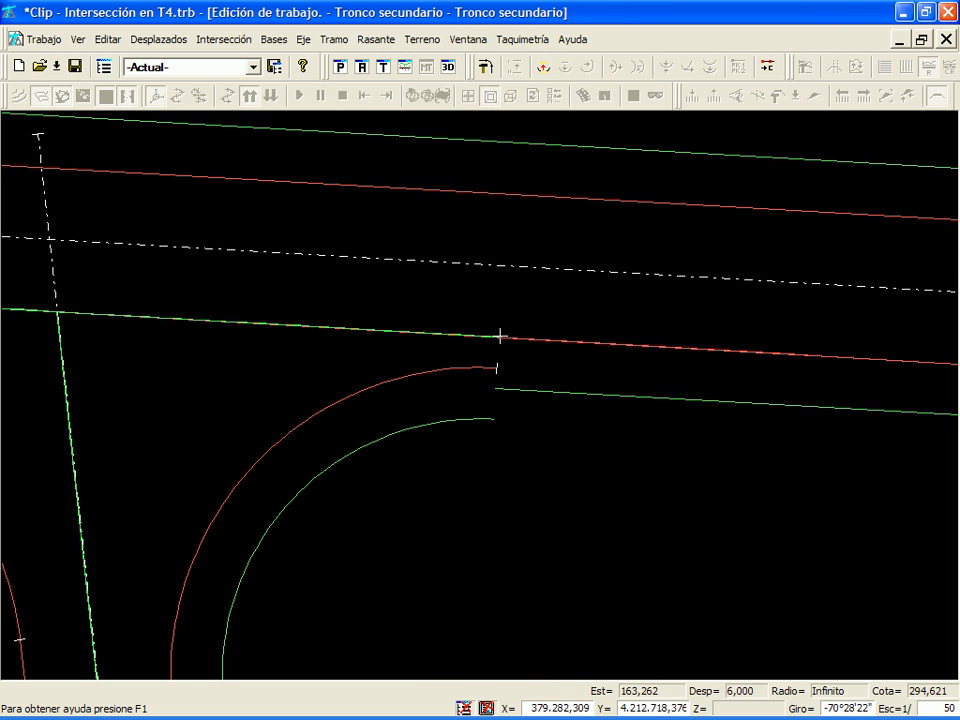
pyautogui.scroll(-1, 445, 381)
pyautogui.middleClick(249, 403)
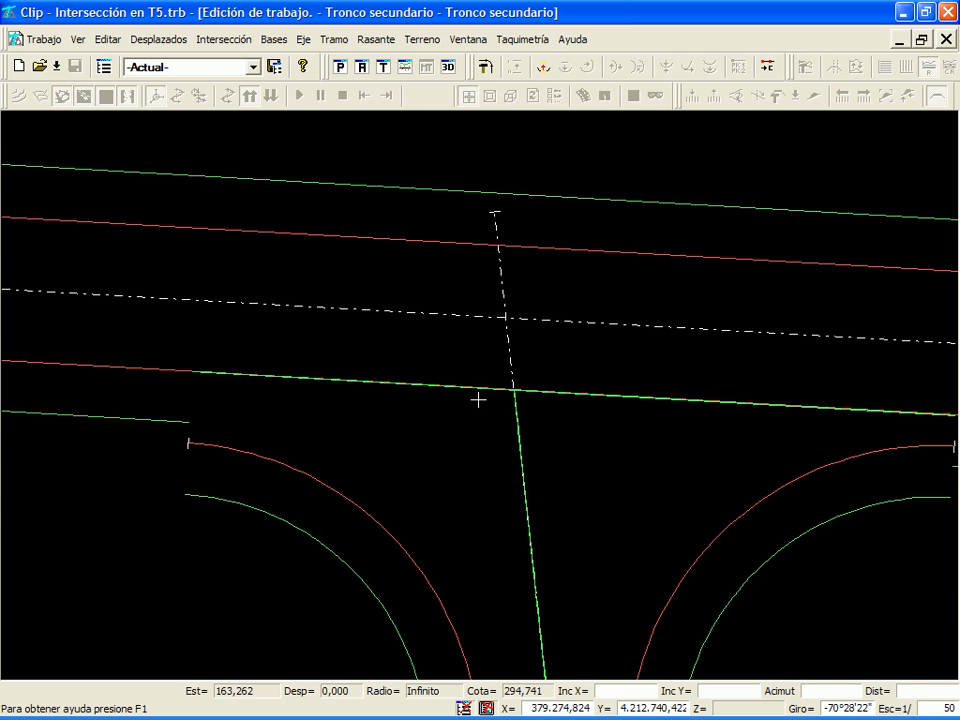
pyautogui.middleClick(343, 413)
pyautogui.middleClick(393, 388)
pyautogui.scroll(-1, 480, 397)
pyautogui.middleClick(353, 396)
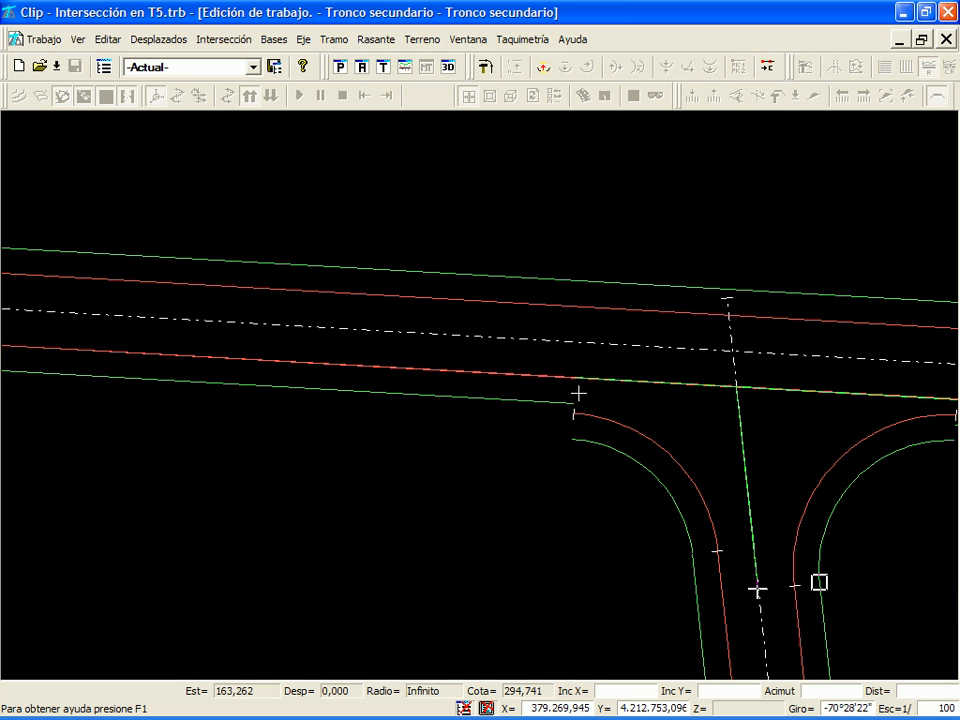
pyautogui.scroll(1, 579, 393)
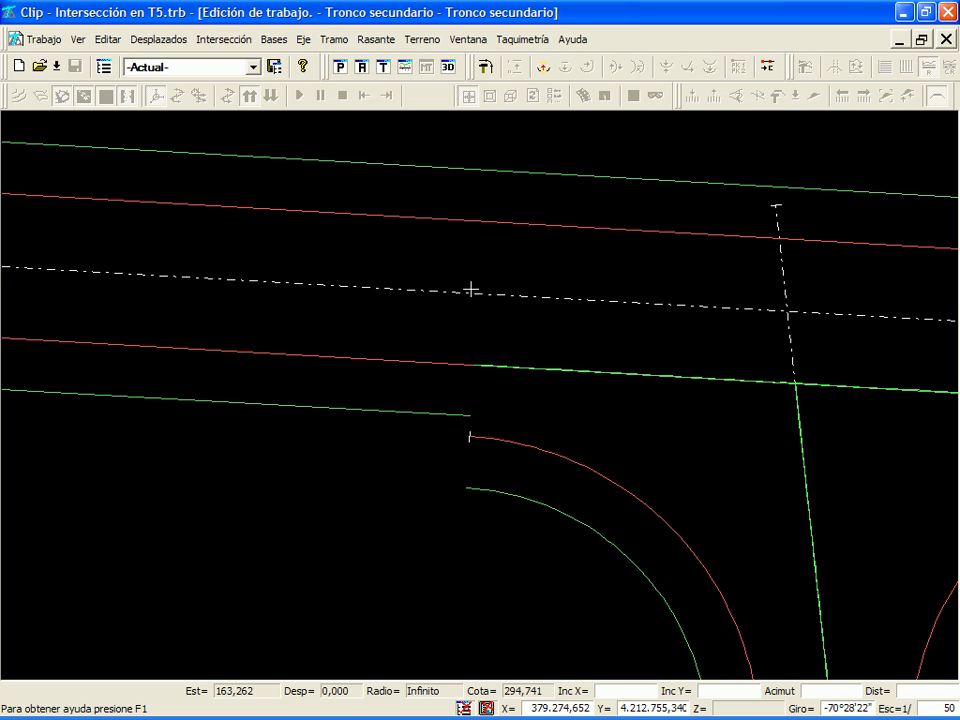
# - Measure the axis-to-axis distance from R2's start point to Tronco principal and read the corresponding trunk station
pyautogui.click(498, 440)
pyautogui.click(467, 436)
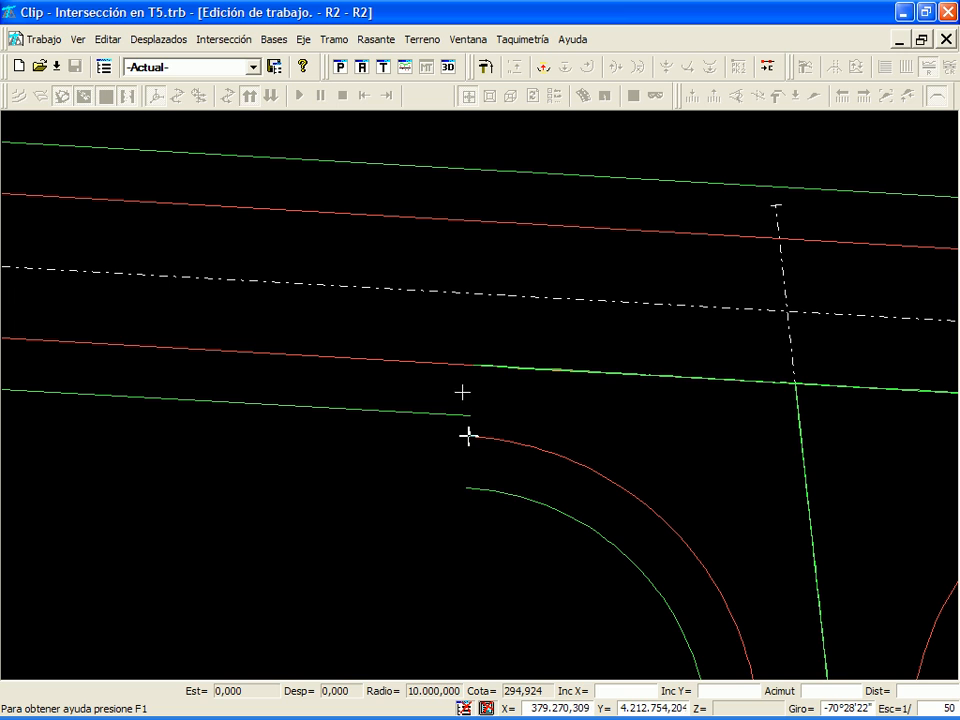
pyautogui.rightClick(440, 293)
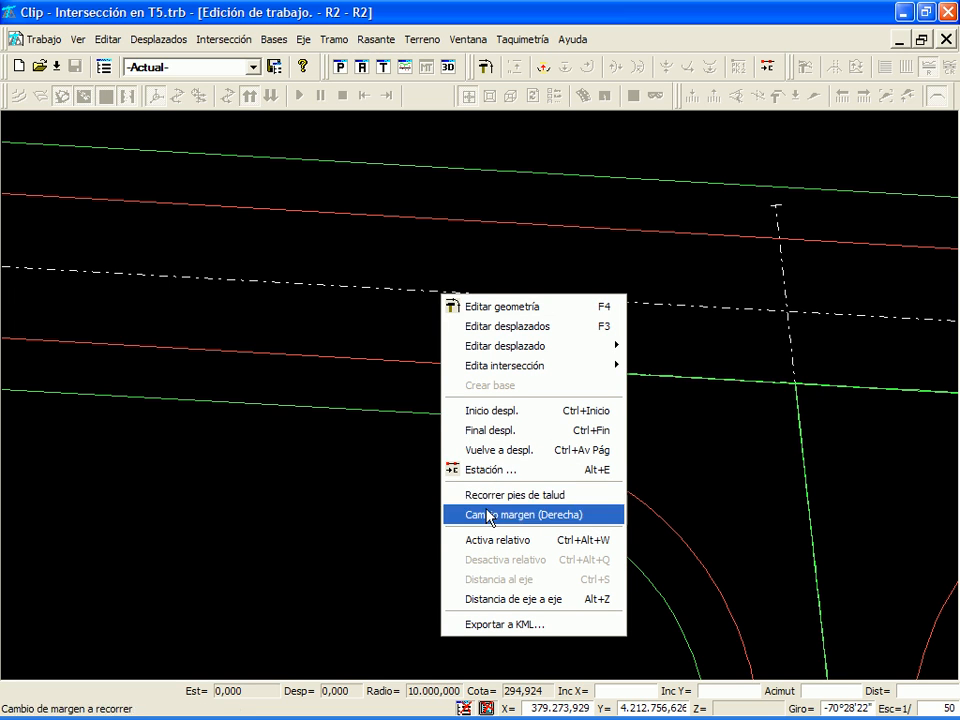
pyautogui.click(505, 599)
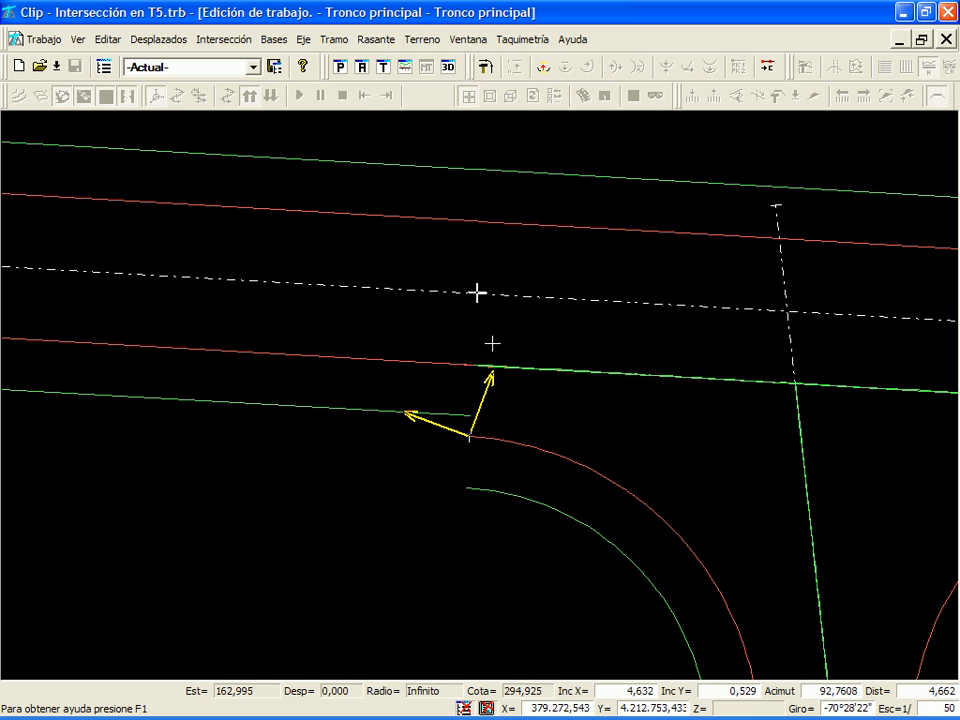
pyautogui.moveTo(475, 292)
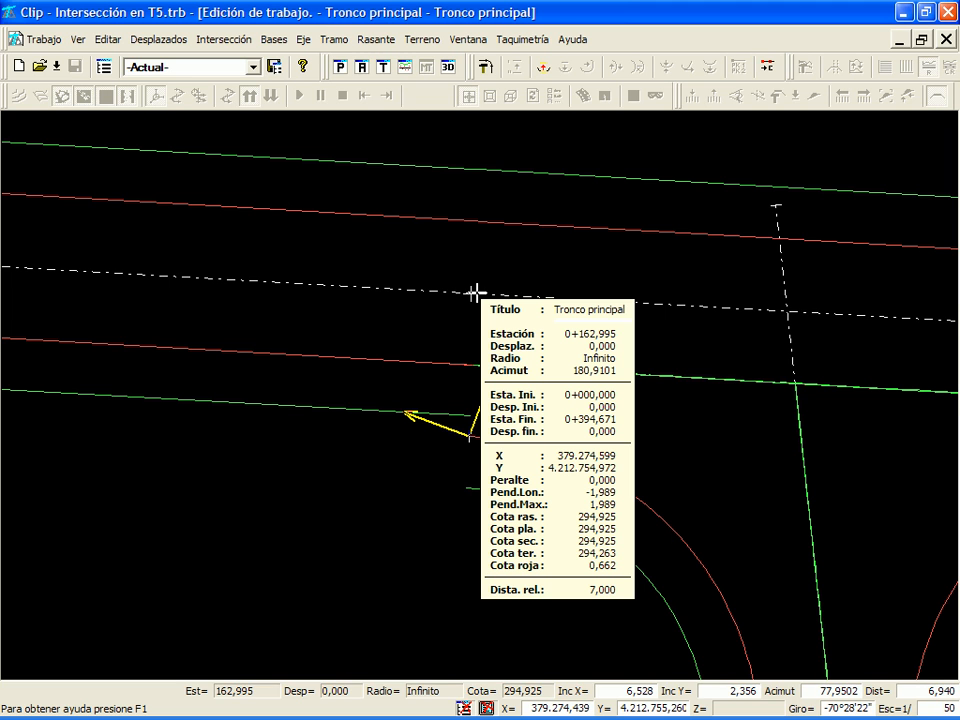
# - Measure the axis-to-axis distance from R1's outer end to Tronco principal and read the corresponding trunk station
pyautogui.middleClick(821, 334)
pyautogui.middleClick(669, 438)
pyautogui.click(583, 474)
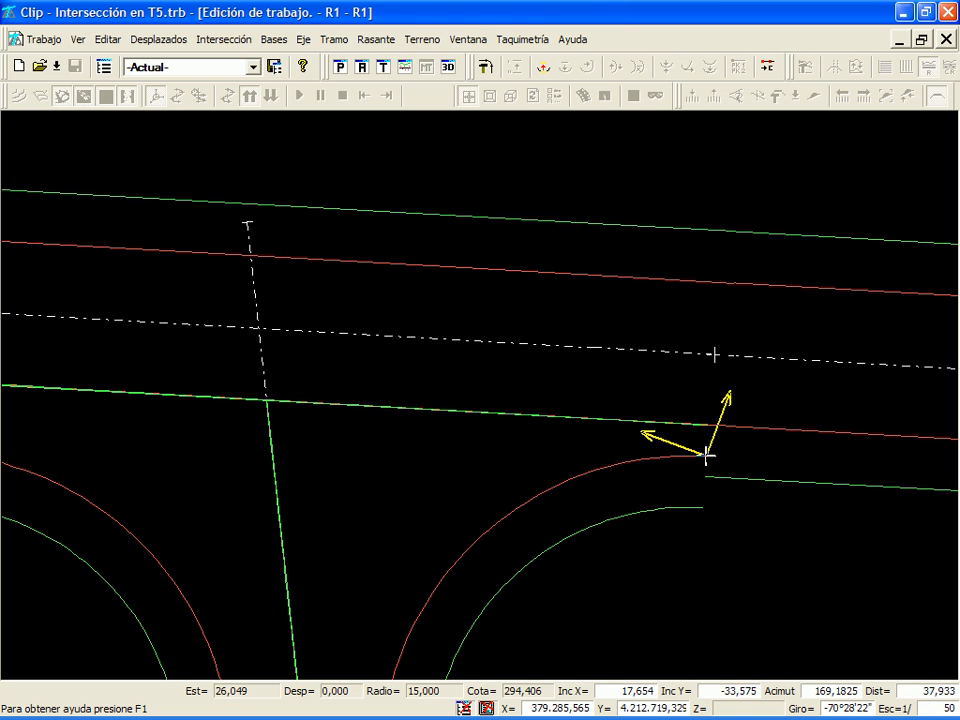
pyautogui.click(712, 354)
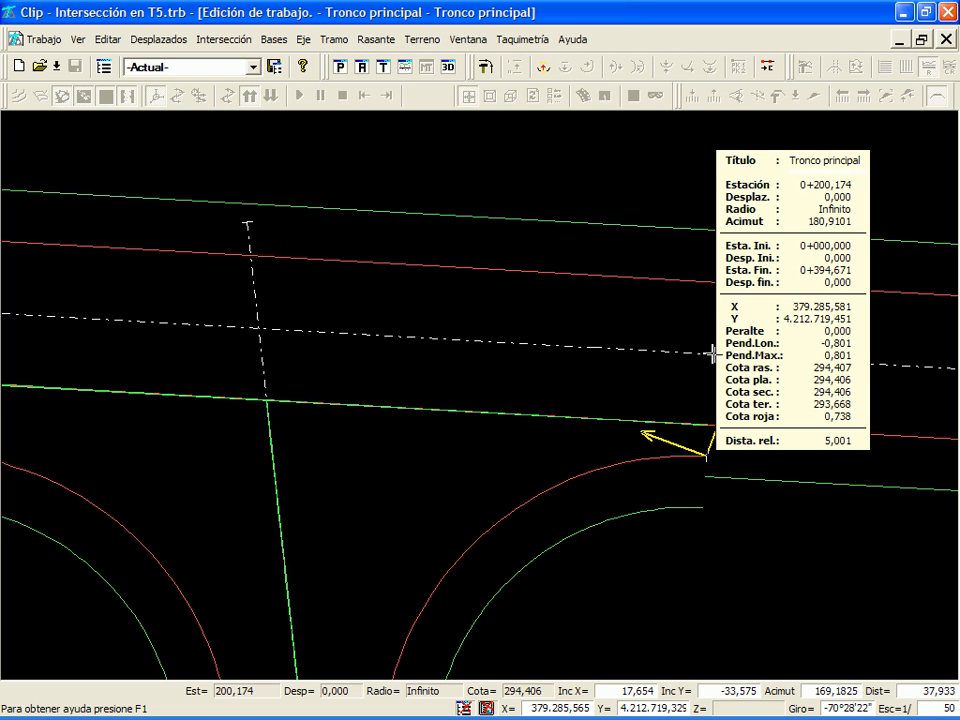
# - Open Tronco principal's Plataforma table in the cross-section view and fill its rows at 0+000,000 and 0+394,671, with 3,500 Calzadas and 2,500 Arcenes
pyautogui.middleClick(157, 368)
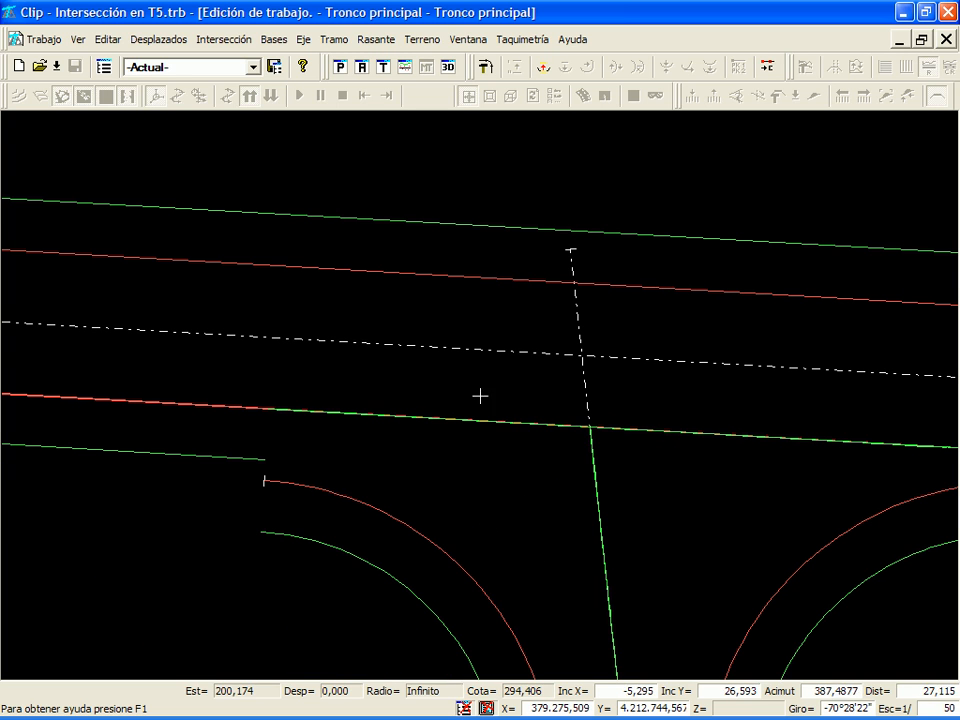
pyautogui.click(382, 66)
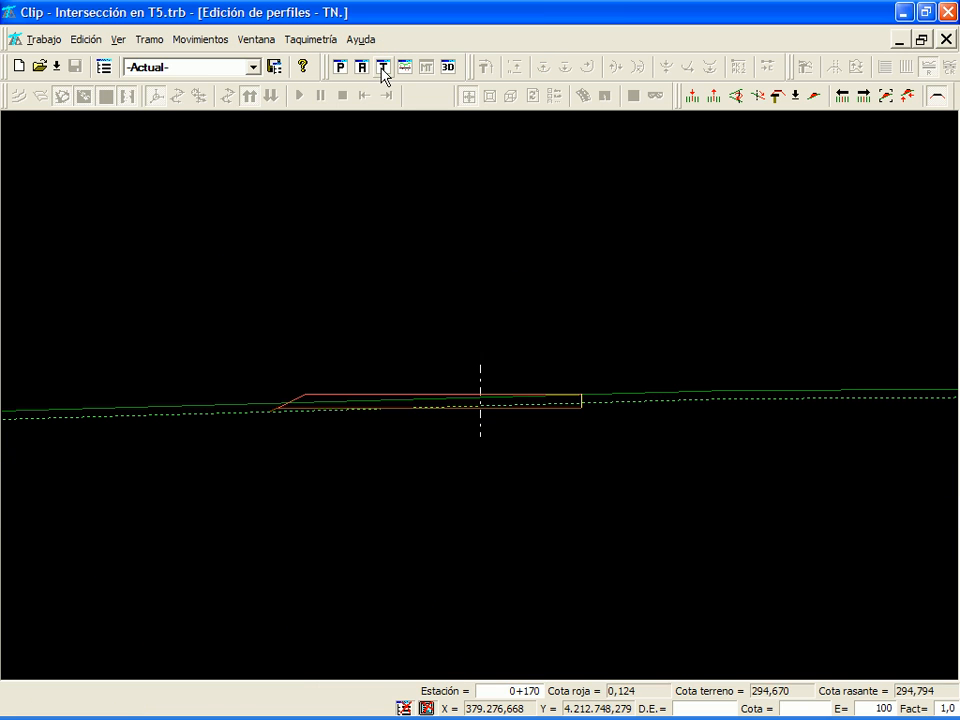
pyautogui.click(793, 99)
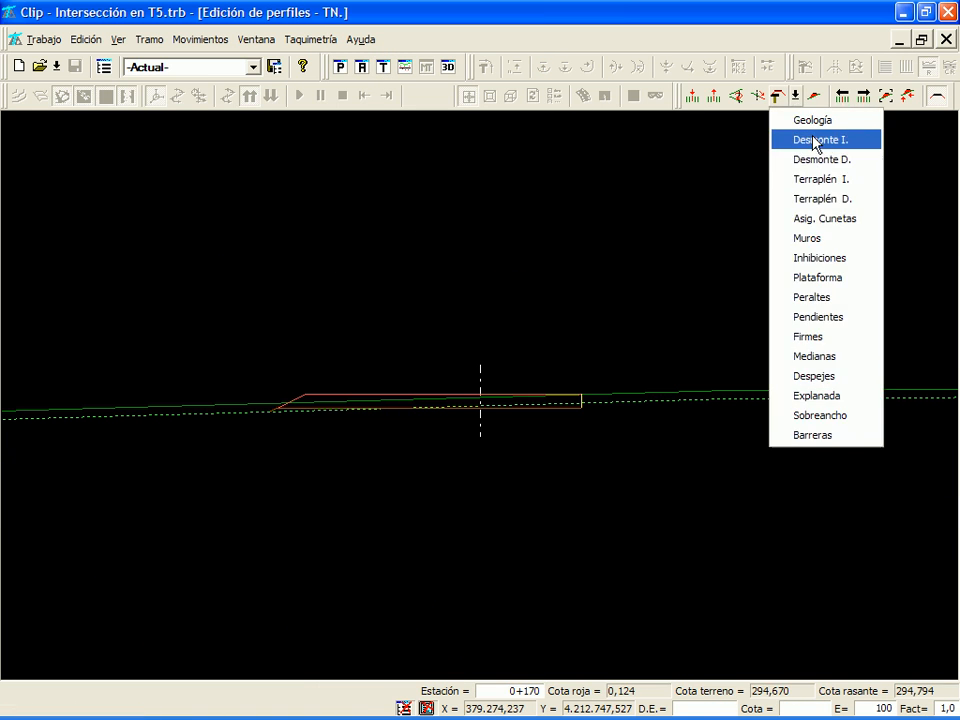
pyautogui.click(836, 276)
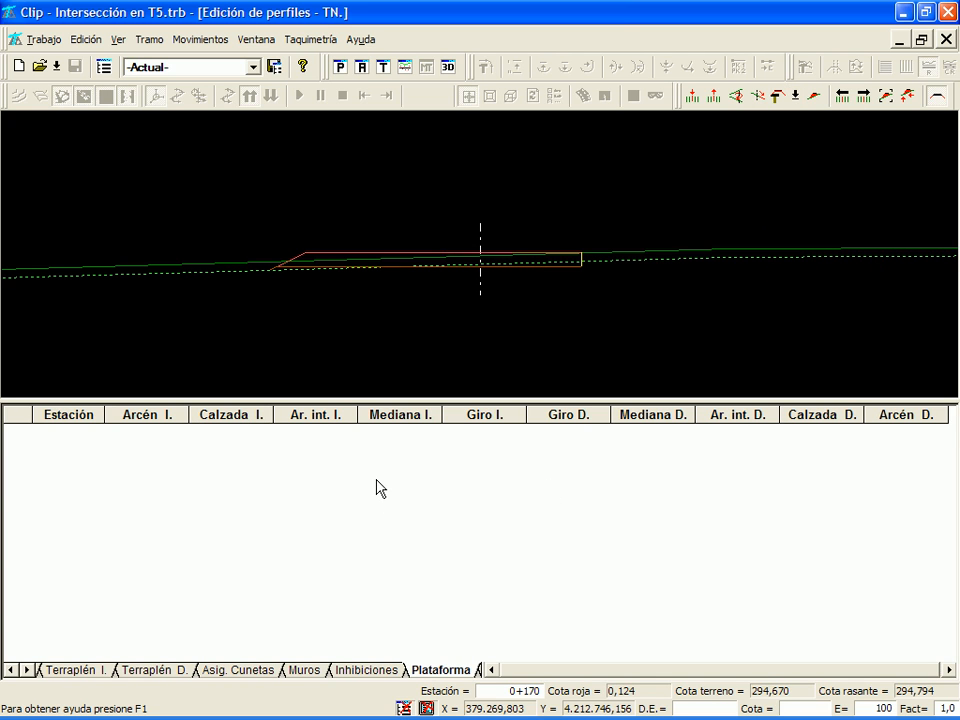
pyautogui.write('0')
pyautogui.press('Return')
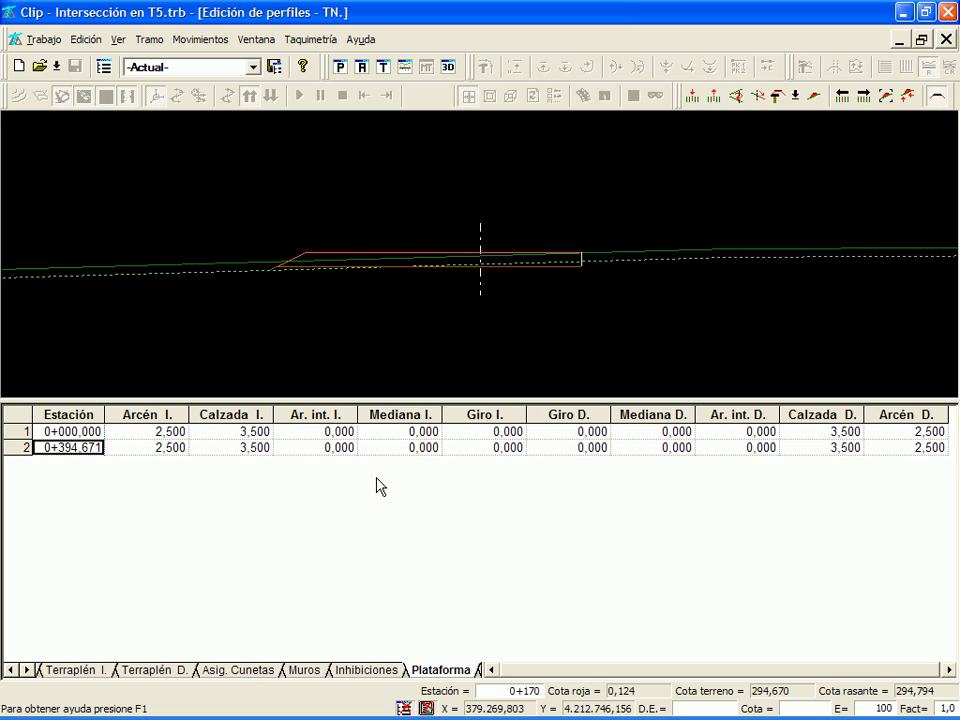
# - Insert platform rows at stations 102,995 and 162,995 between the start and end rows
pyautogui.press('Insert')
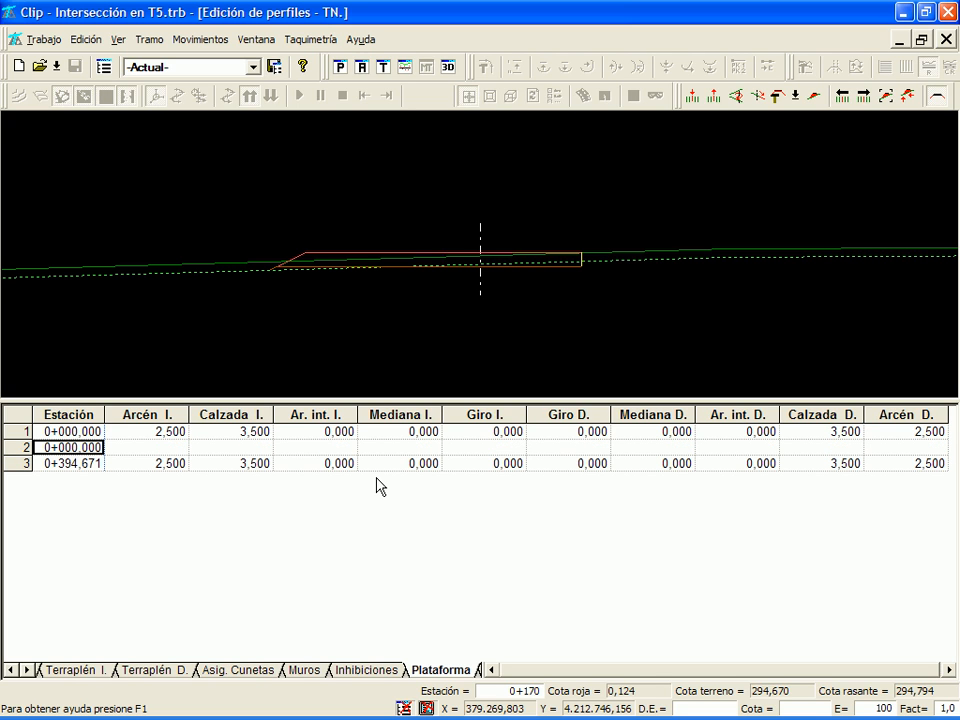
pyautogui.write('10')
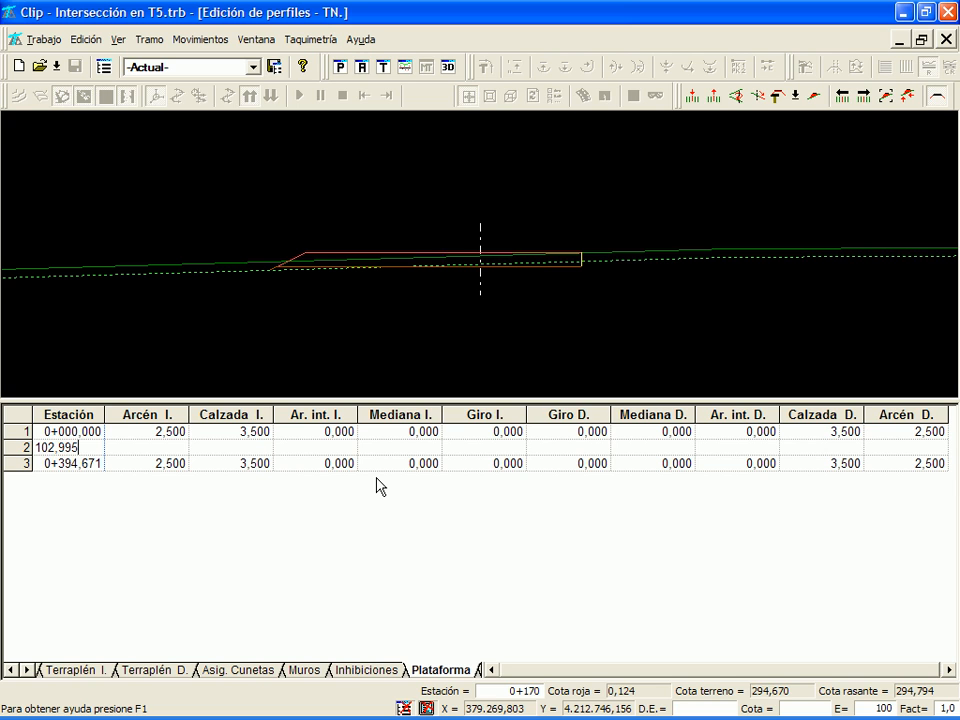
pyautogui.write('2,995')
pyautogui.press('Return')
pyautogui.press('Insert')
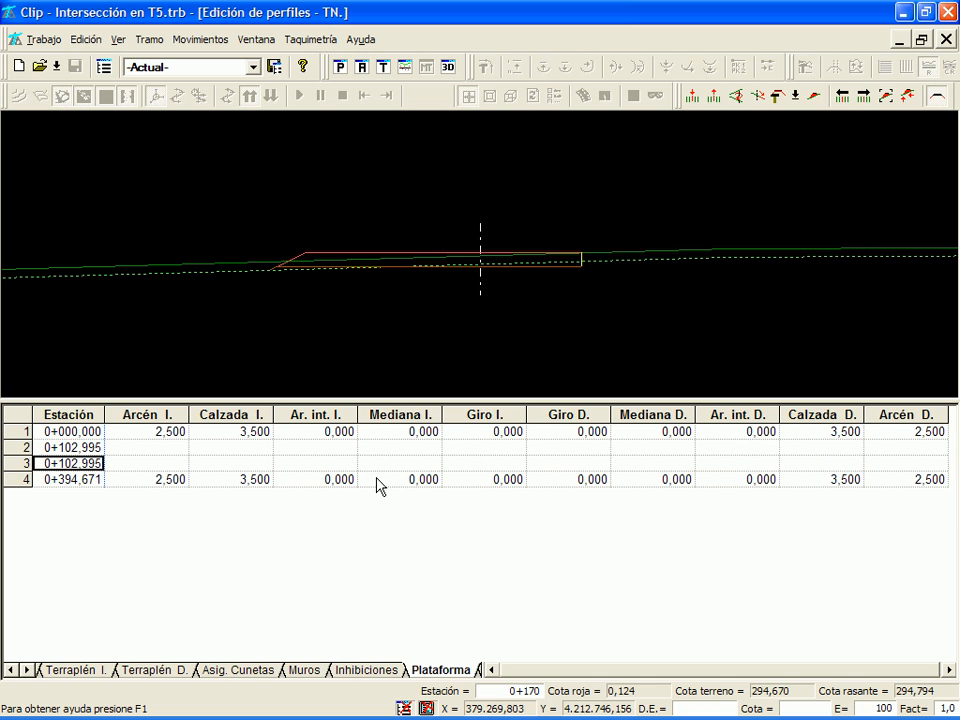
pyautogui.write('162,99')
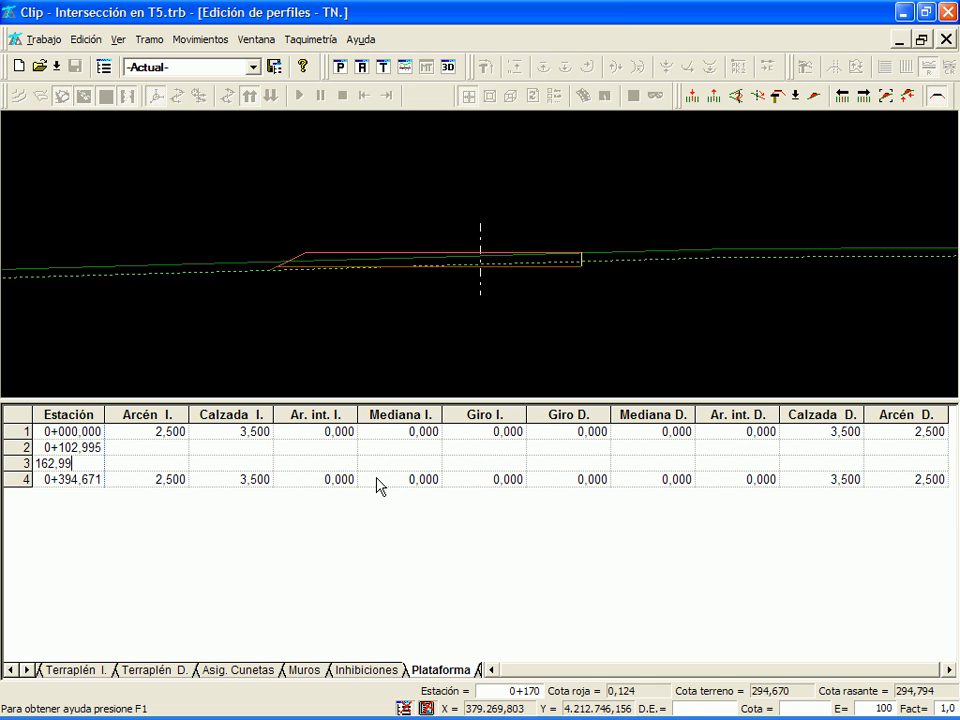
pyautogui.press('Return')
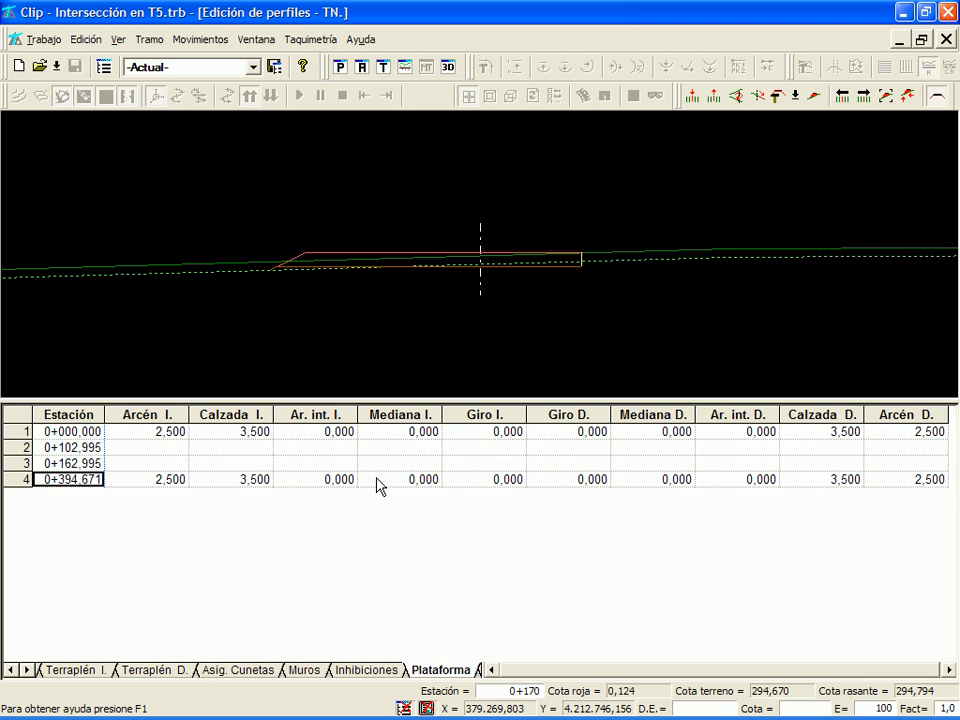
# - Insert platform rows at stations 200,175 and 230,175 before the final row
pyautogui.press('Insert')
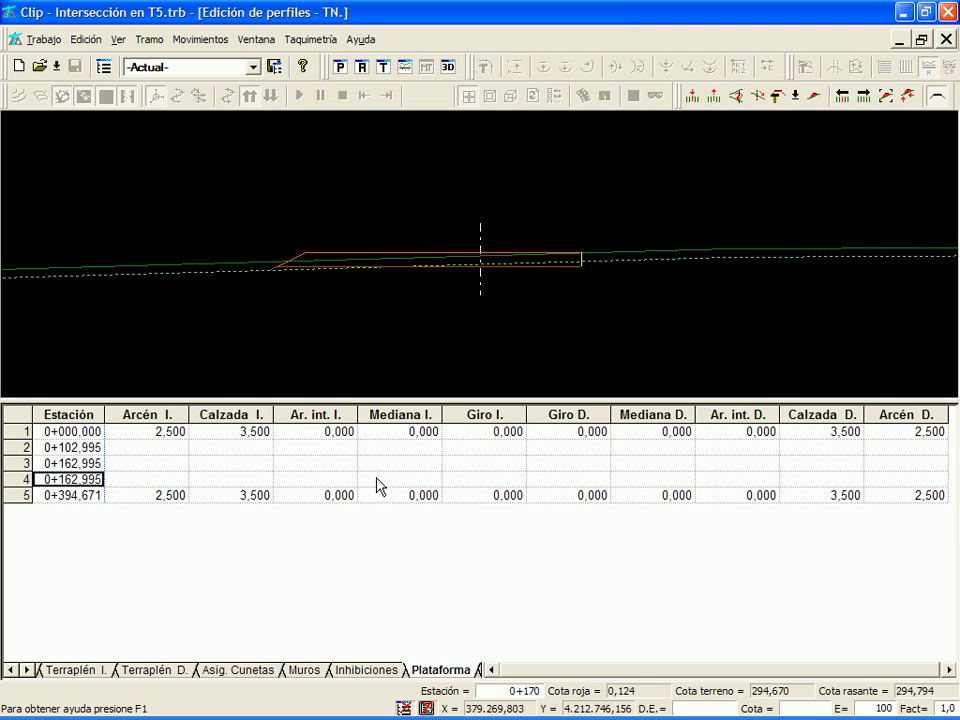
pyautogui.write('200,175')
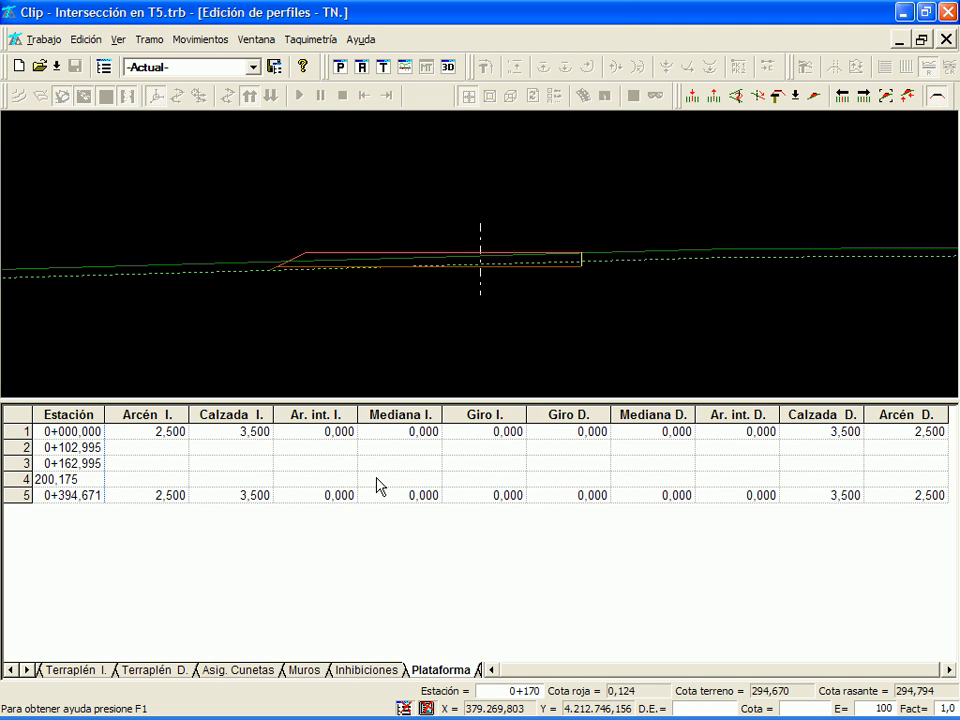
pyautogui.press('Return')
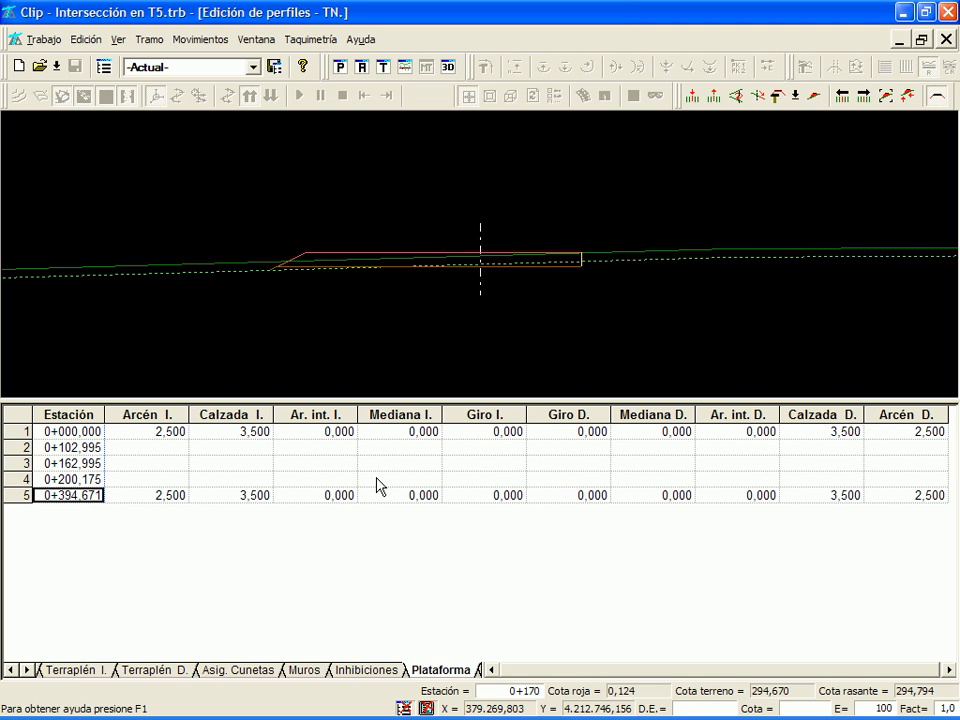
pyautogui.press('Insert')
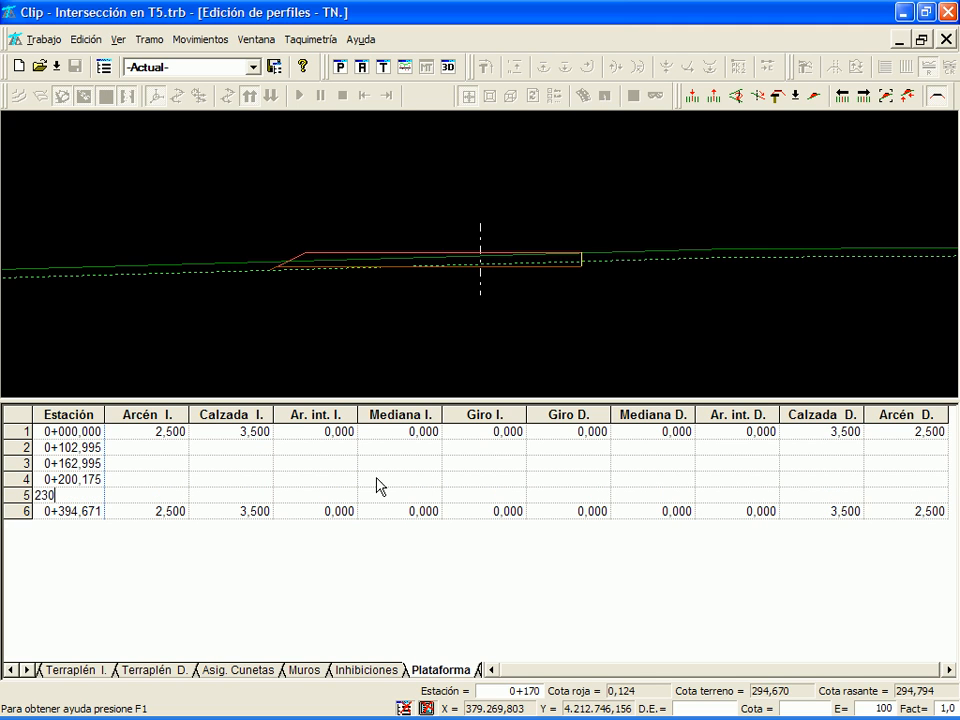
pyautogui.press('Tab')
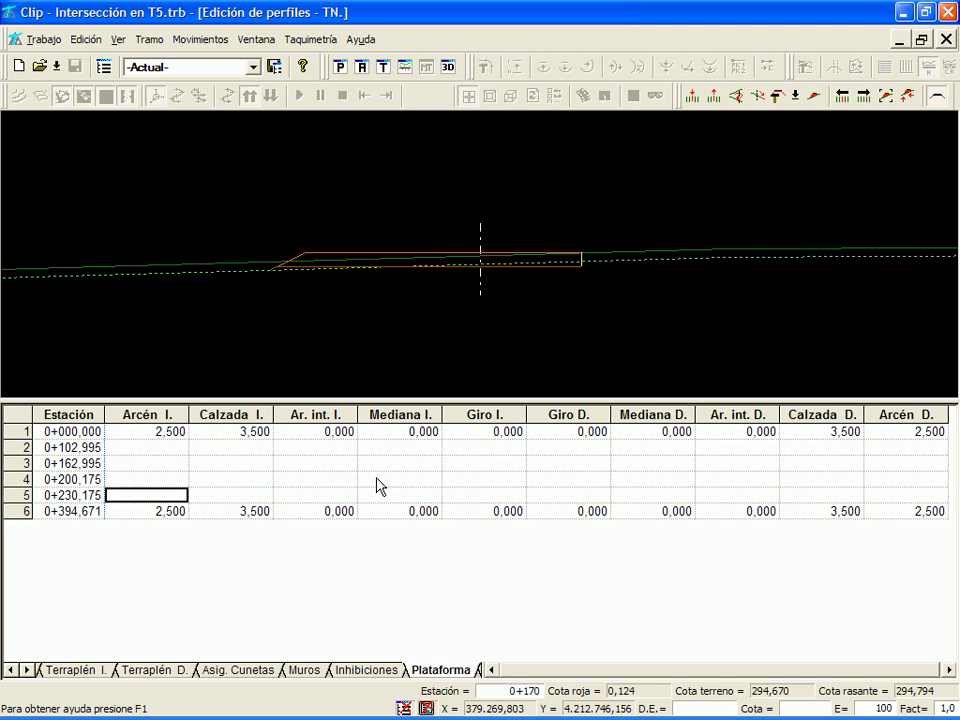
# - Set the right Calzada width to 3,5 at station 0+102,995 and 7 at station 0+162,995
pyautogui.press('Up')
pyautogui.press('Up')
pyautogui.press('Up')
pyautogui.press('Right')
pyautogui.press('Right')
pyautogui.press('Right')
pyautogui.press('Right')
pyautogui.press('Right')
pyautogui.press('Right')
pyautogui.press('Right')
pyautogui.press('Right')
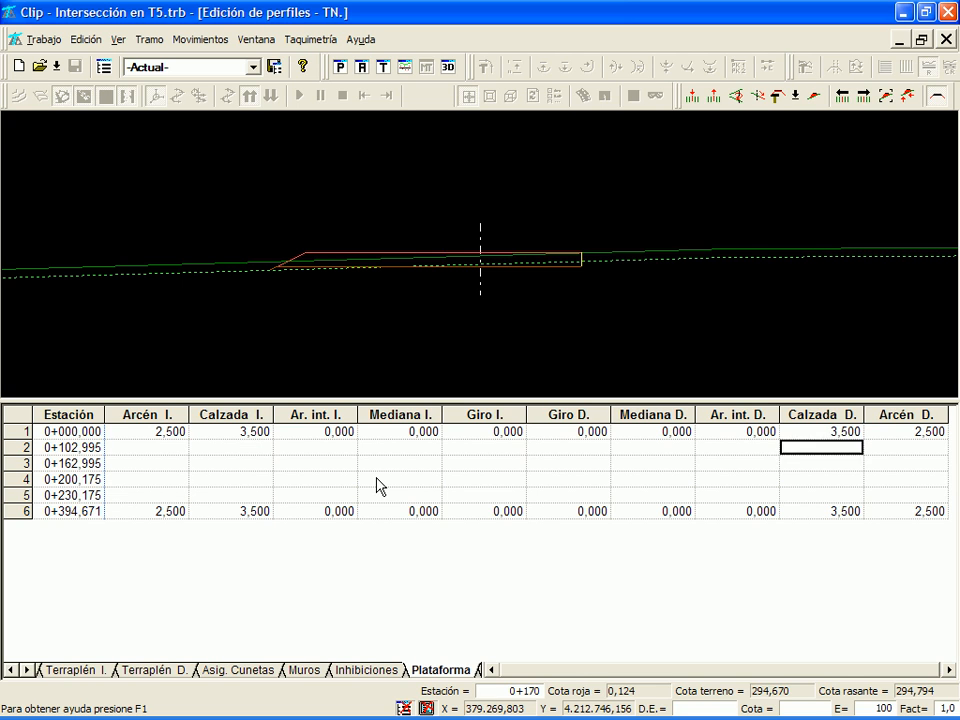
pyautogui.press('F2')
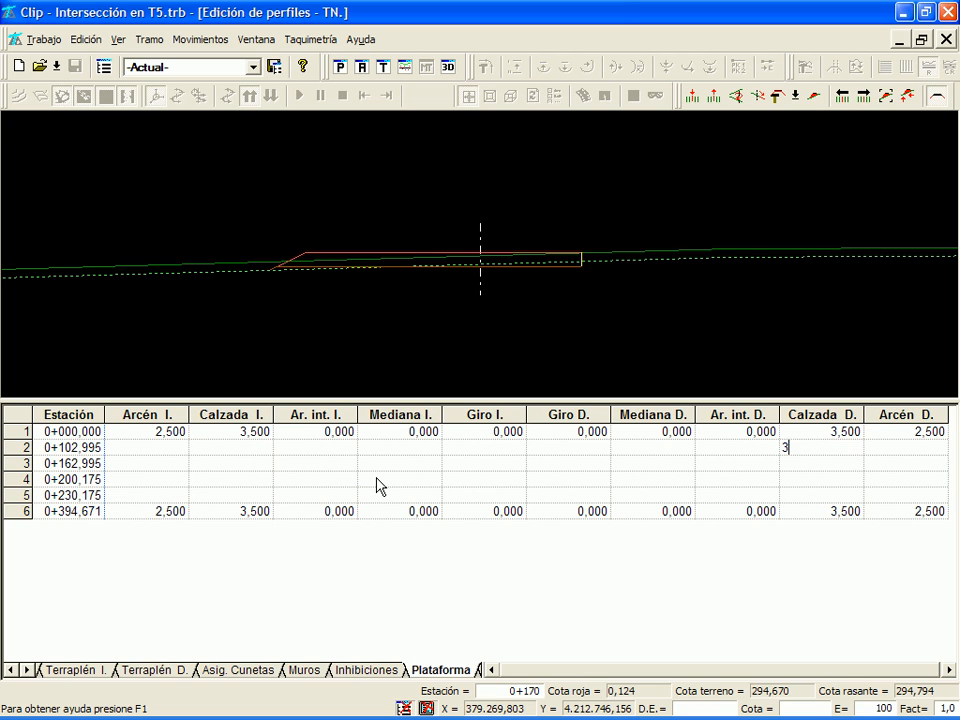
pyautogui.write('3,5')
pyautogui.press('Return')
pyautogui.write('7')
pyautogui.press('Return')
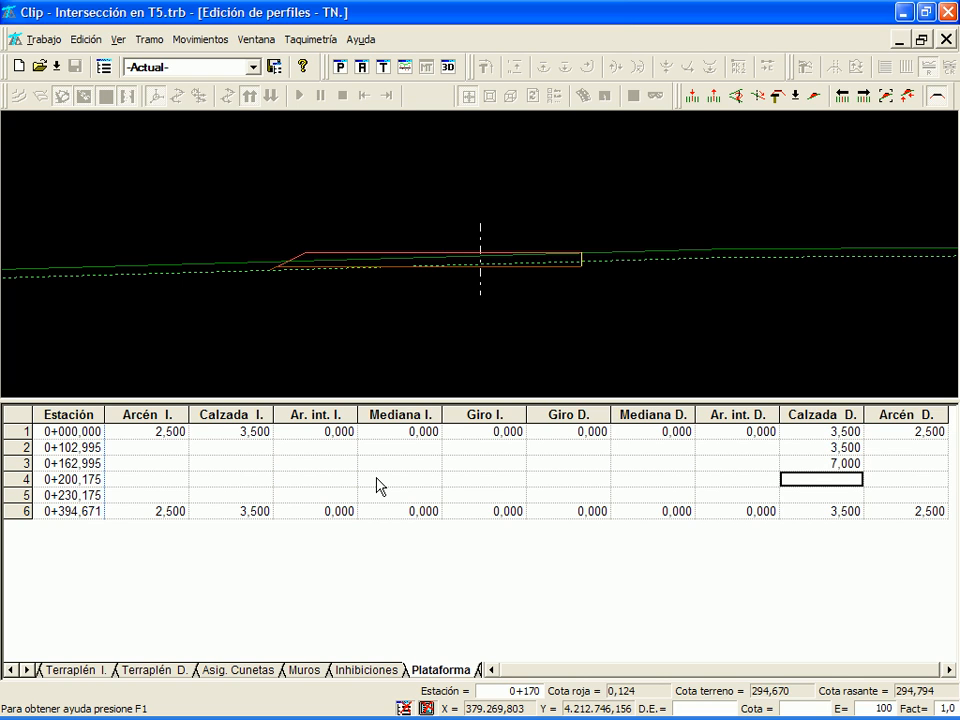
# - Set the right Calzada width to 5 at 0+200,175 and 3,5 at 0+230,175, and apply the table modifications
pyautogui.write('5')
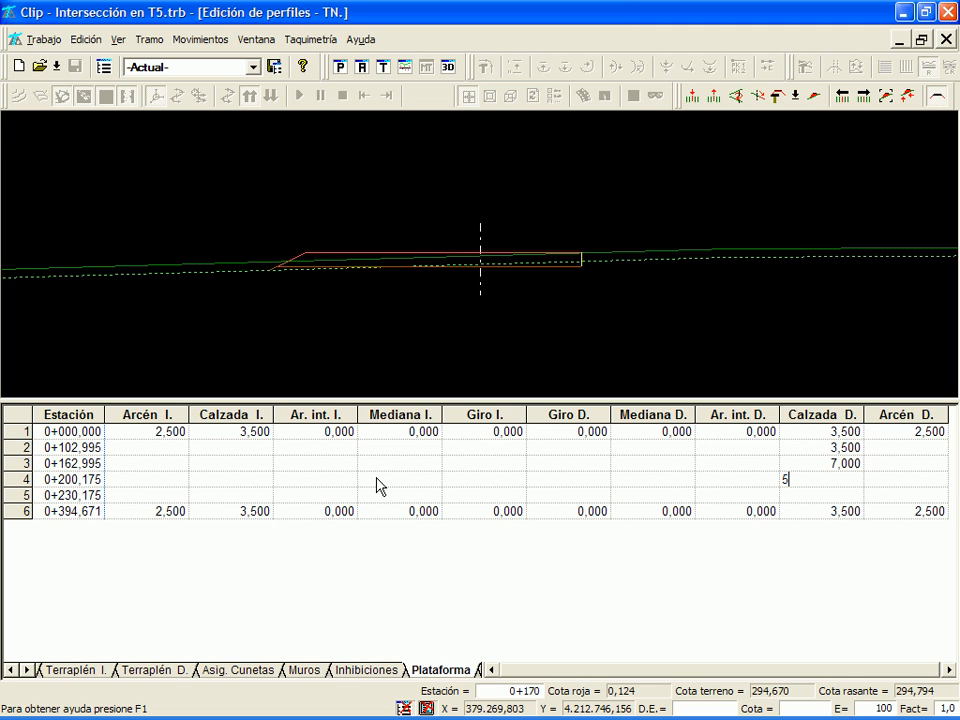
pyautogui.press('Return')
pyautogui.press('Down')
pyautogui.press('Left')
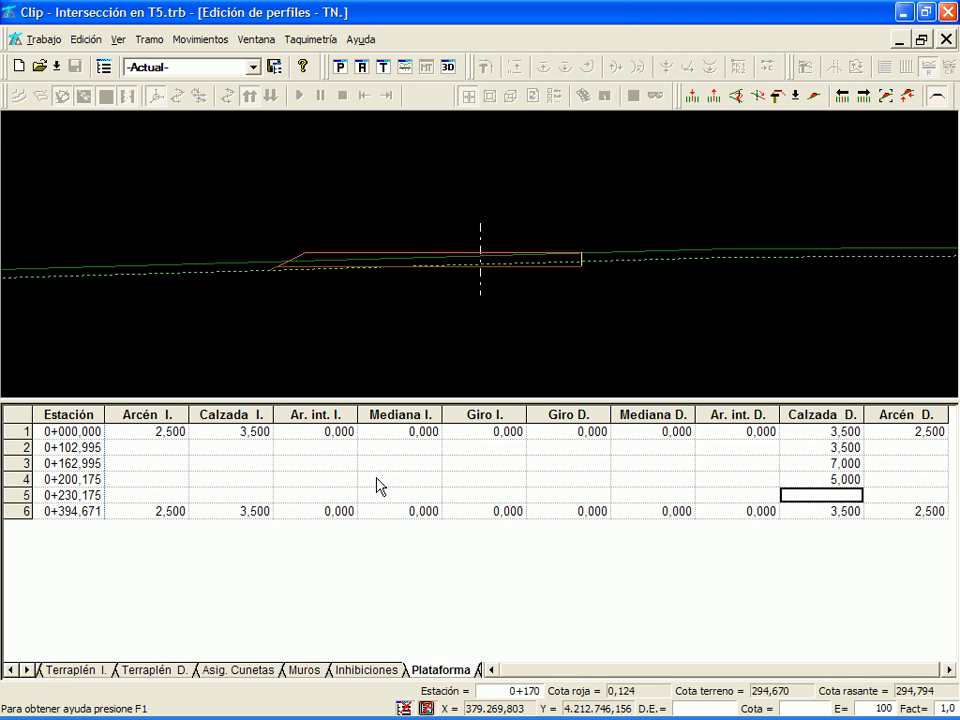
pyautogui.write('3,5')
pyautogui.press('Up')
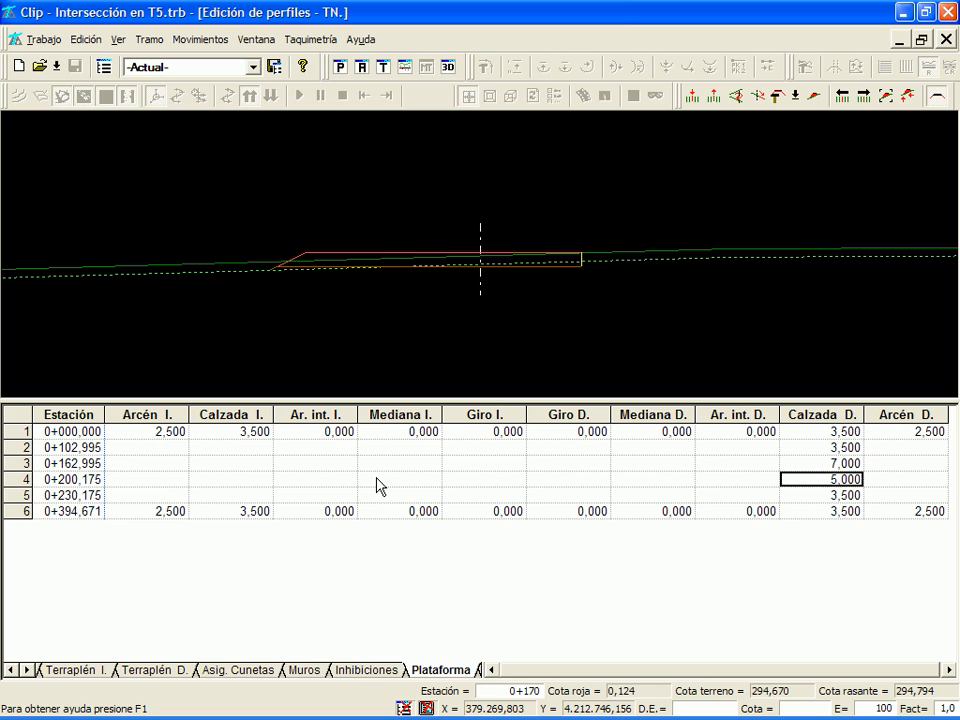
pyautogui.rightClick(294, 587)
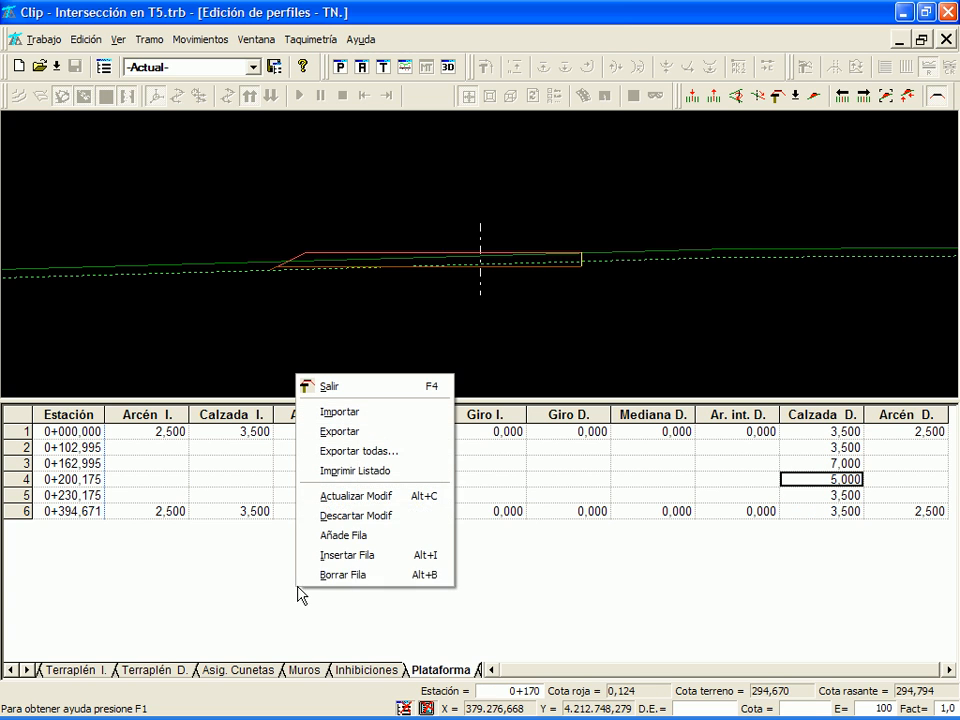
pyautogui.click(337, 496)
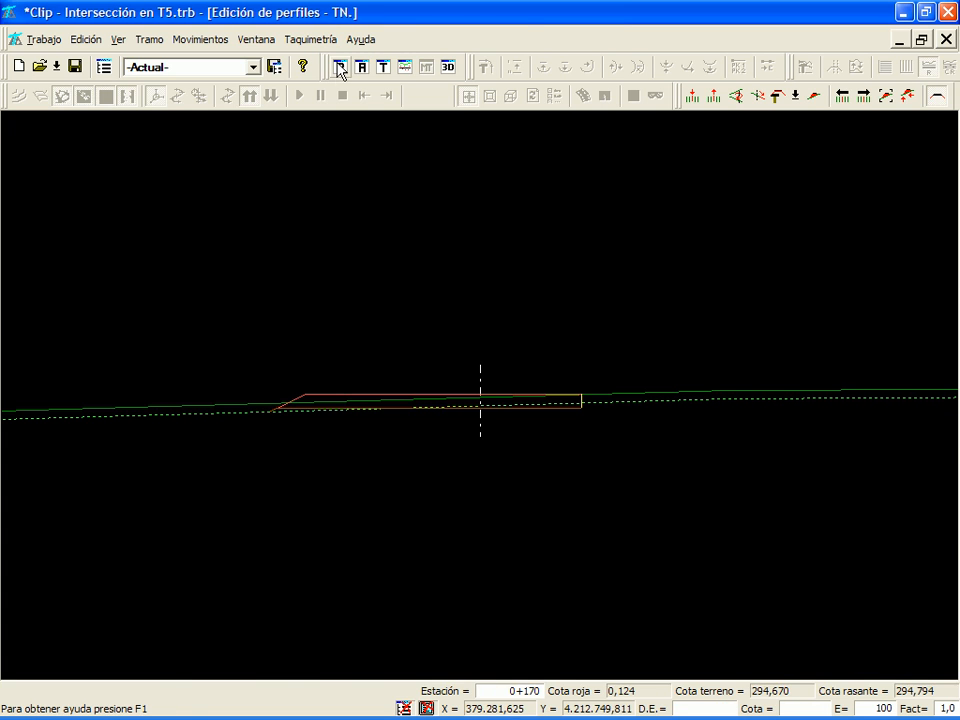
# - Return to the plan view and check how Tronco principal's widened right edge meets R1 and R2
pyautogui.click(338, 66)
pyautogui.scroll(-1, 416, 345)
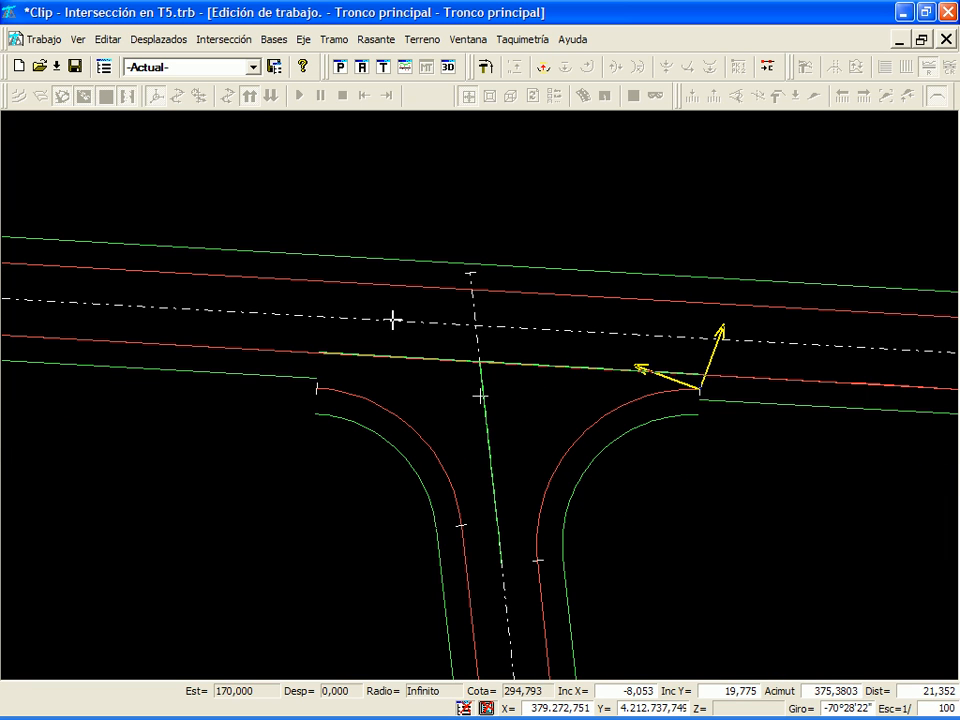
pyautogui.click(391, 353)
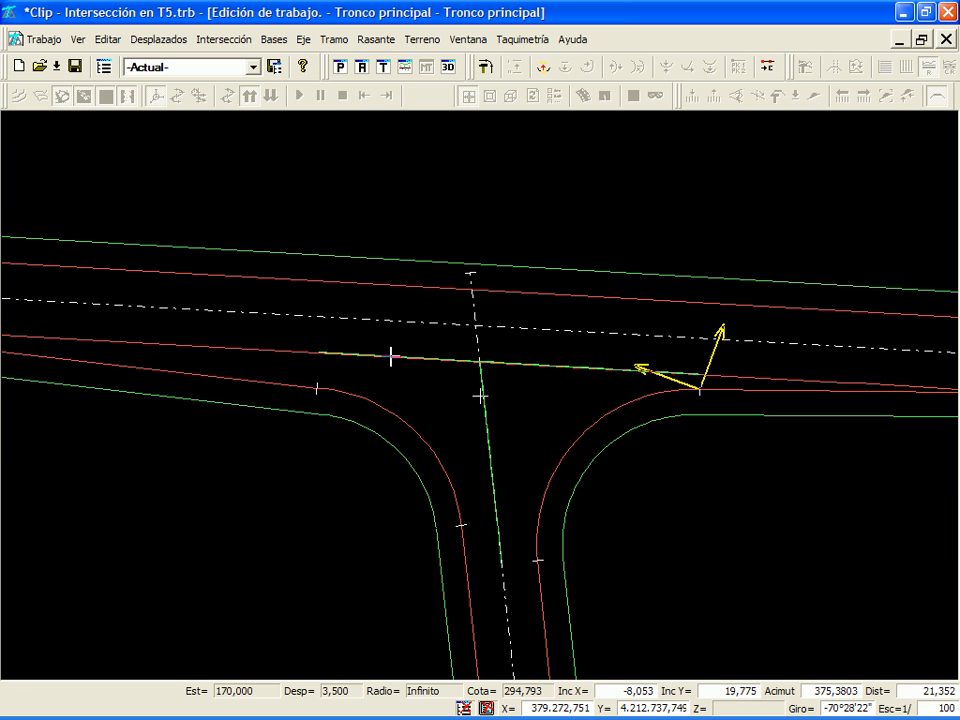
pyautogui.middleClick(141, 363)
pyautogui.middleClick(838, 438)
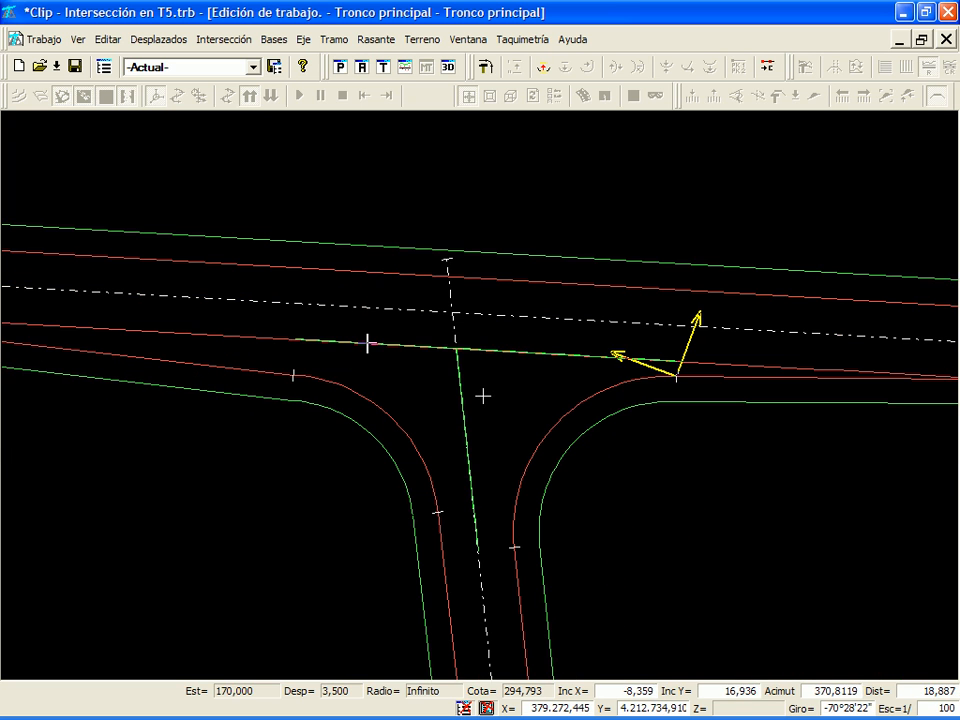
pyautogui.middleClick(433, 411)
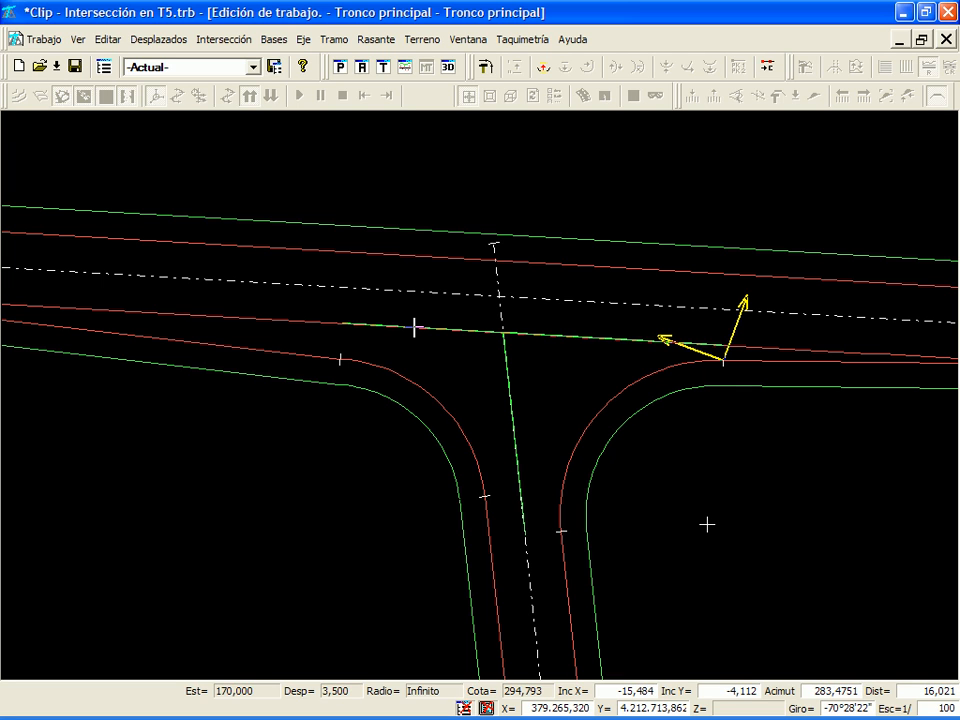
# - Reacquire R1's terrain Tn from cartography over stations 0 to 0+026,049, interval 1, band width 20,000, including Muros and Plataformas stations
pyautogui.click(104, 67)
pyautogui.rightClick(171, 295)
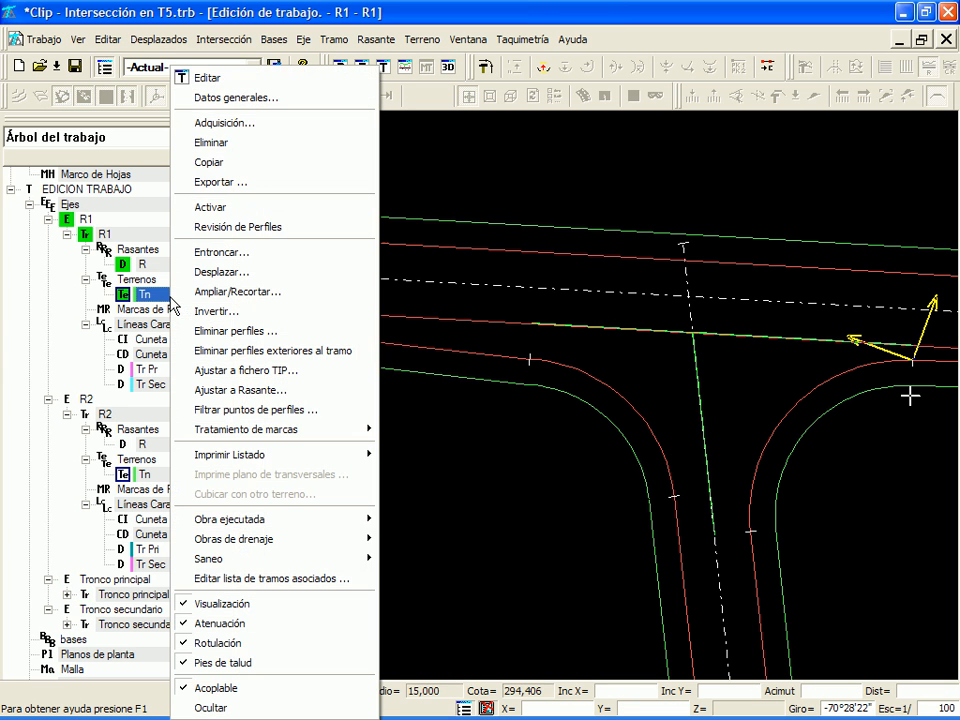
pyautogui.click(240, 122)
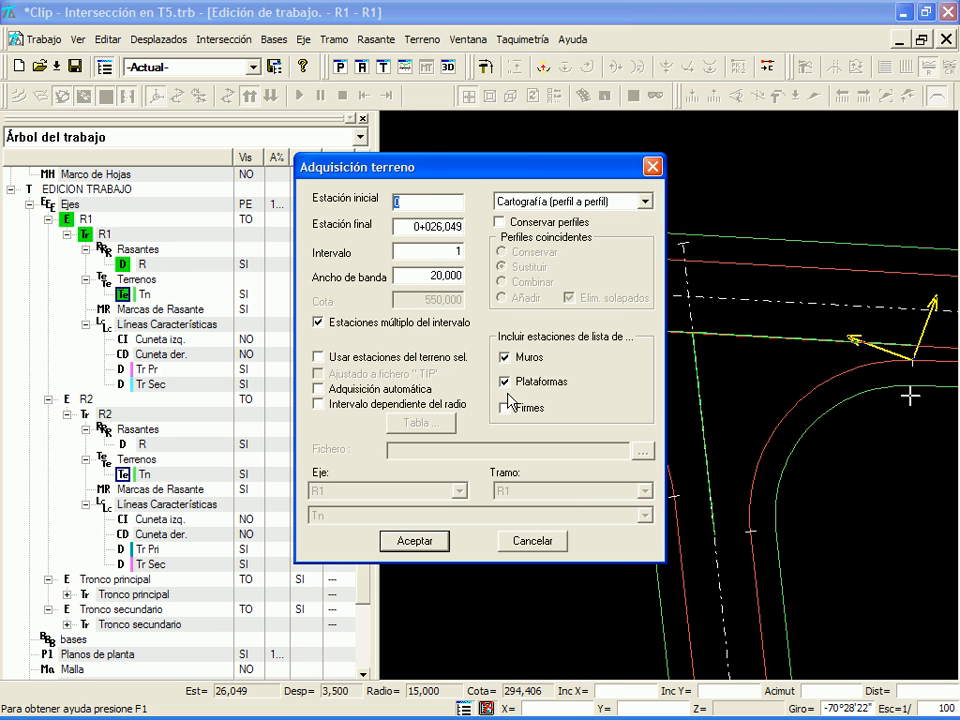
pyautogui.click(437, 542)
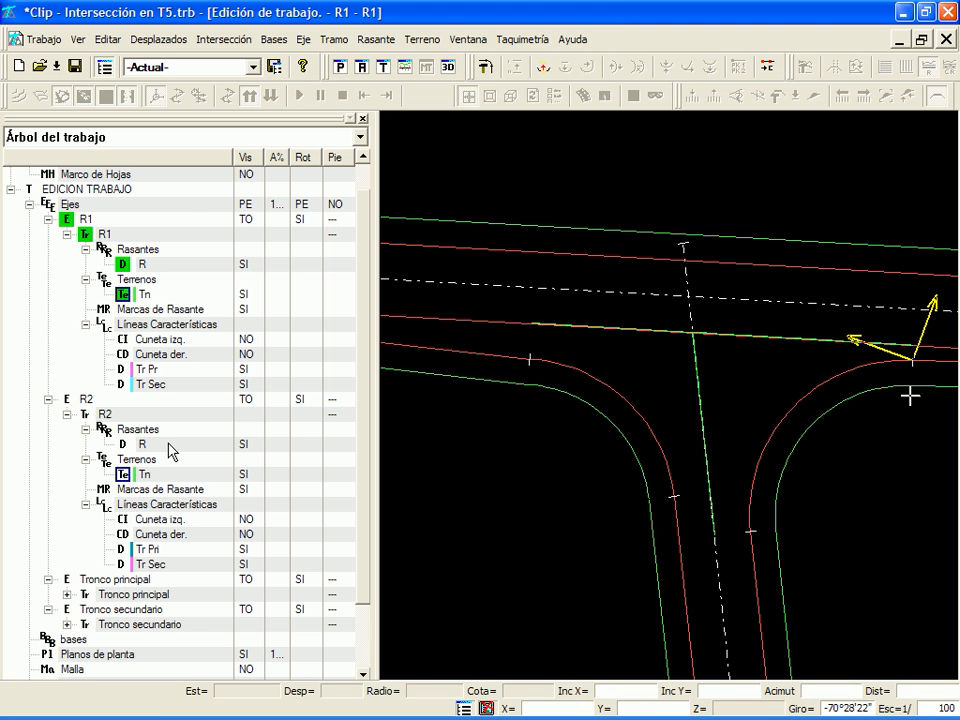
# - Reacquire R2's terrain Tn over stations 0+000,000 to 0+021,075, interval 1, band width 20,000, including Muros and Plataformas stations
pyautogui.rightClick(168, 480)
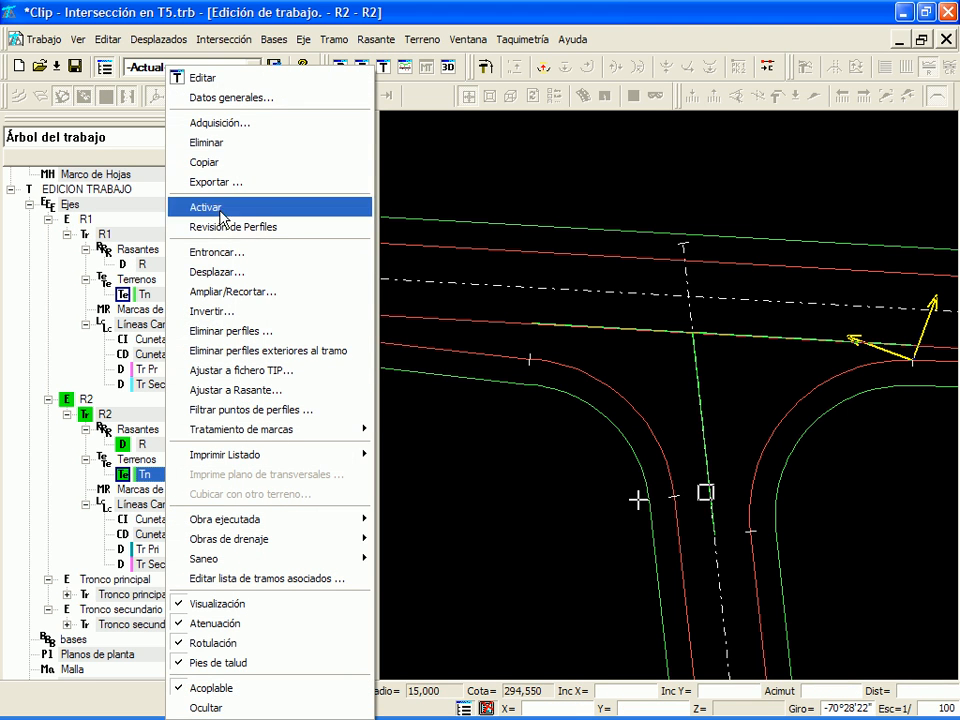
pyautogui.click(224, 124)
pyautogui.click(496, 378)
pyautogui.click(440, 548)
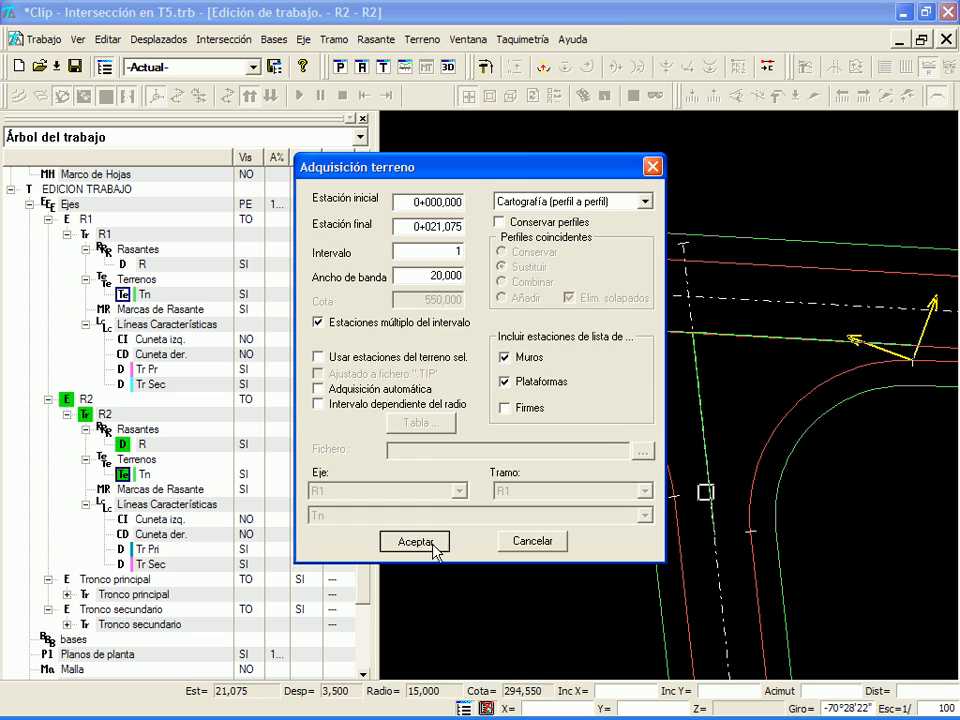
# - Reacquire Tronco principal's terrain TN from 0 to 0+394,671, interval 1, band width 20,000, including Muros and Plataformas stations
pyautogui.click(66, 595)
pyautogui.click(85, 624)
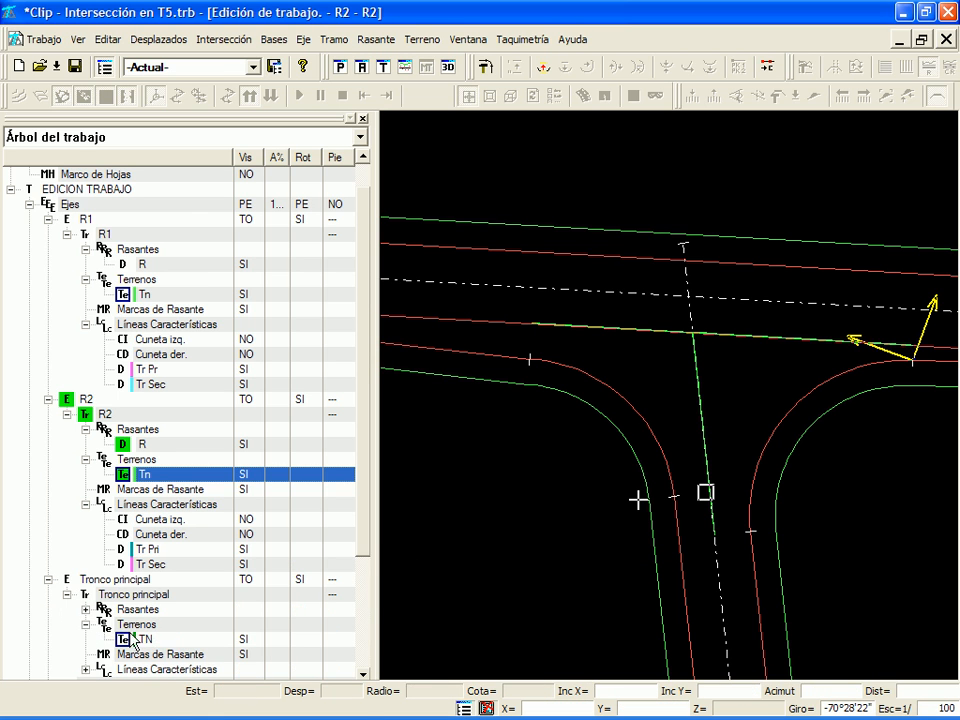
pyautogui.click(160, 638)
pyautogui.rightClick(163, 638)
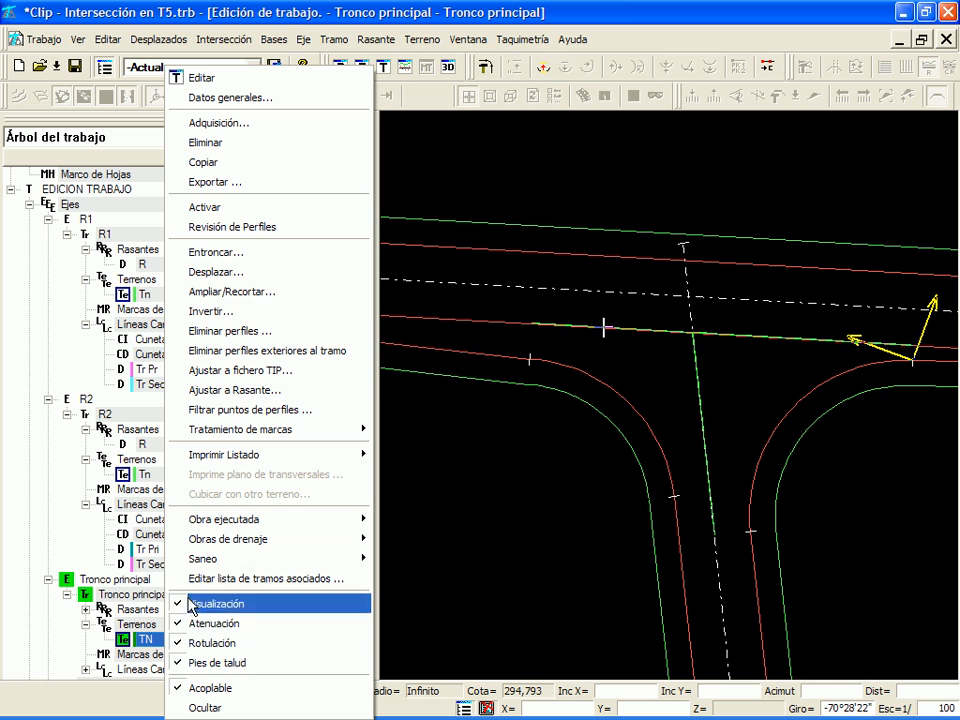
pyautogui.click(224, 124)
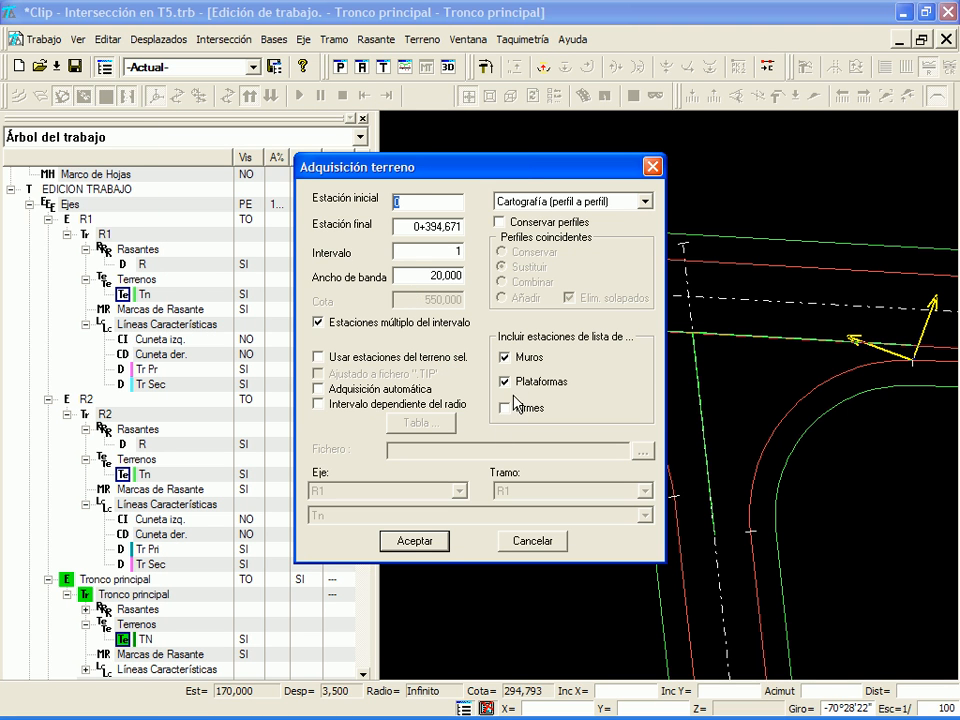
pyautogui.click(425, 545)
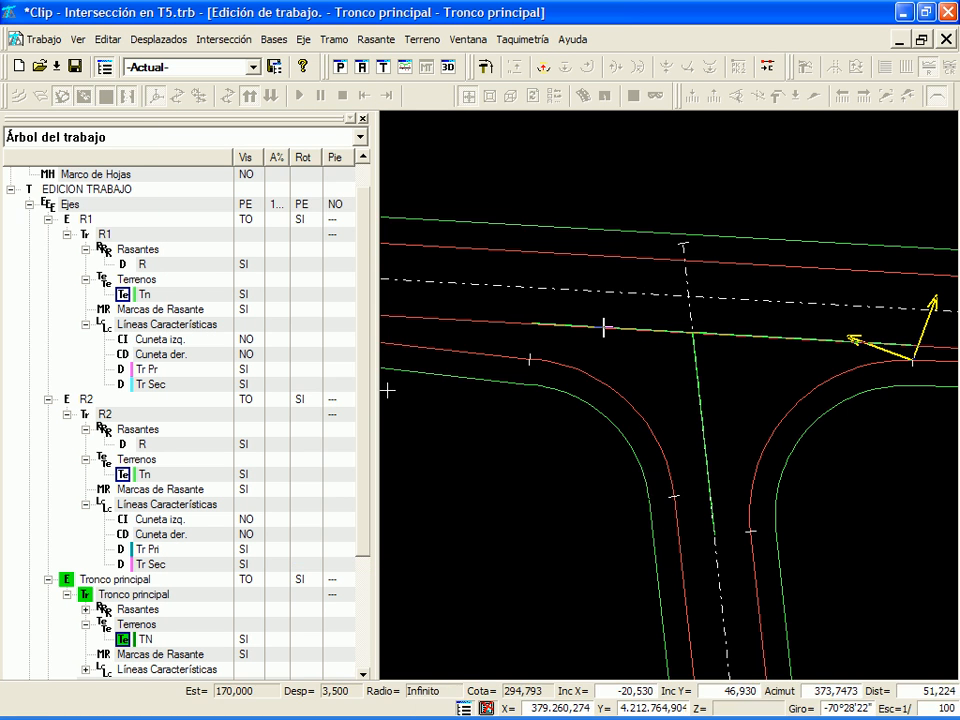
# - Reacquire Tronco secundario's terrain TN from 0 to 0+191,791, interval 1, band width 20,000, including Muros and Plataformas stations
pyautogui.scroll(-3, 366, 405)
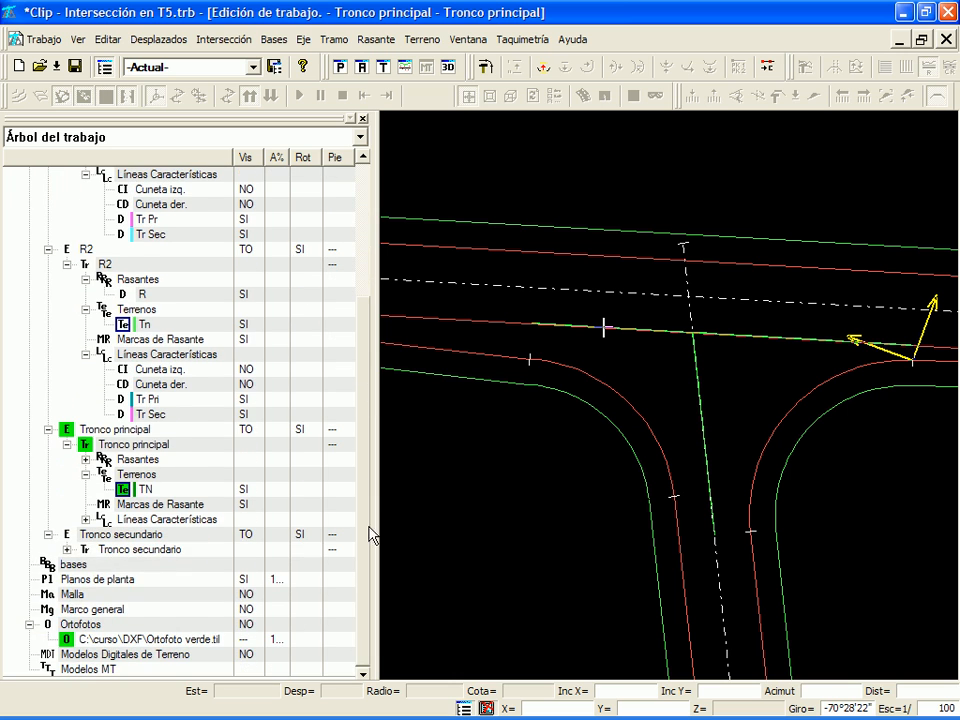
pyautogui.click(67, 549)
pyautogui.click(86, 579)
pyautogui.rightClick(160, 594)
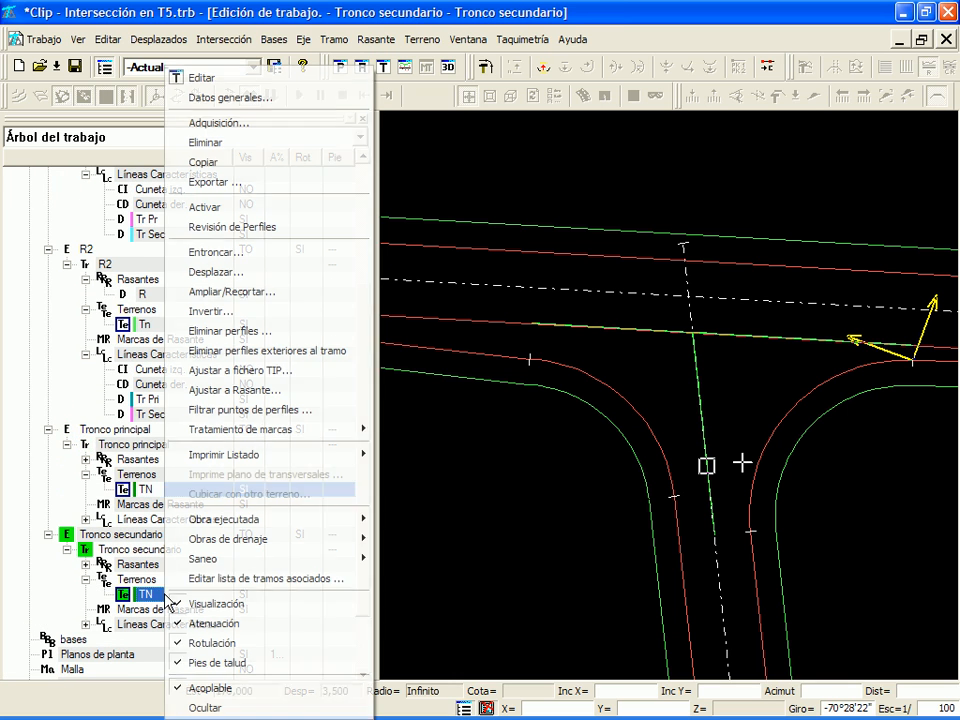
pyautogui.click(250, 123)
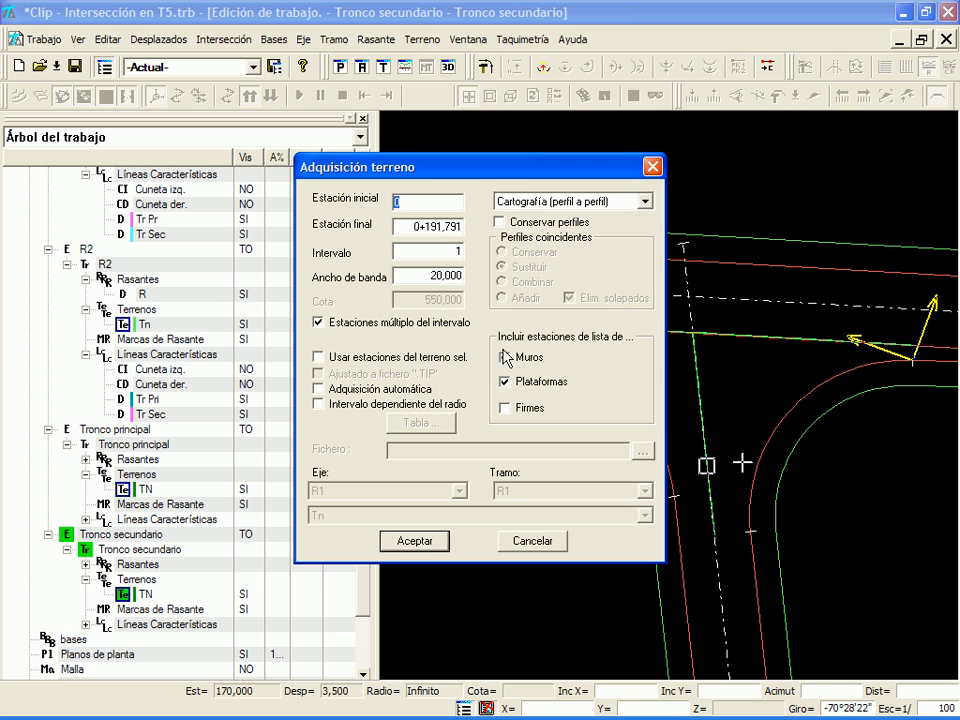
pyautogui.click(505, 381)
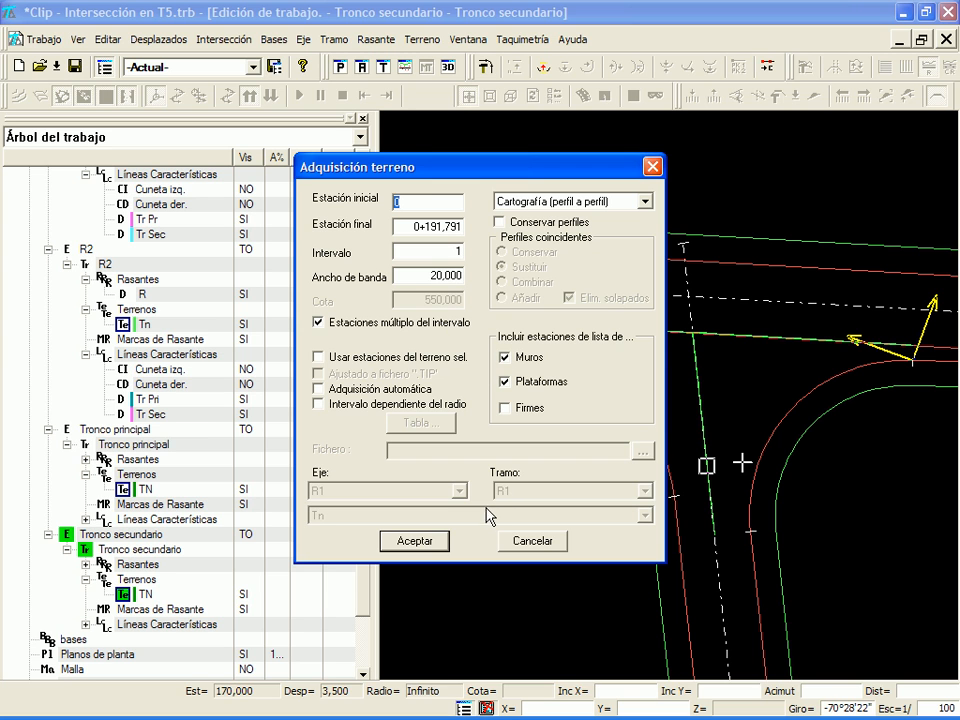
pyautogui.click(435, 548)
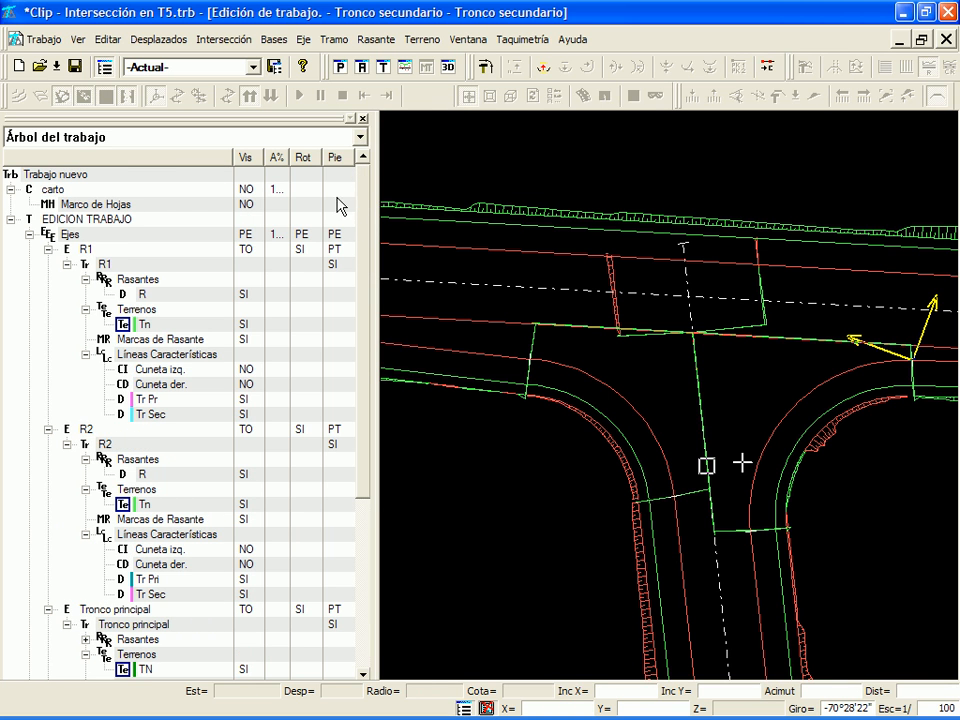
# - Hide the slope toes of all Ejes, close the job tree and generate the 3D perspective with Baja terrain quality
pyautogui.click(336, 241)
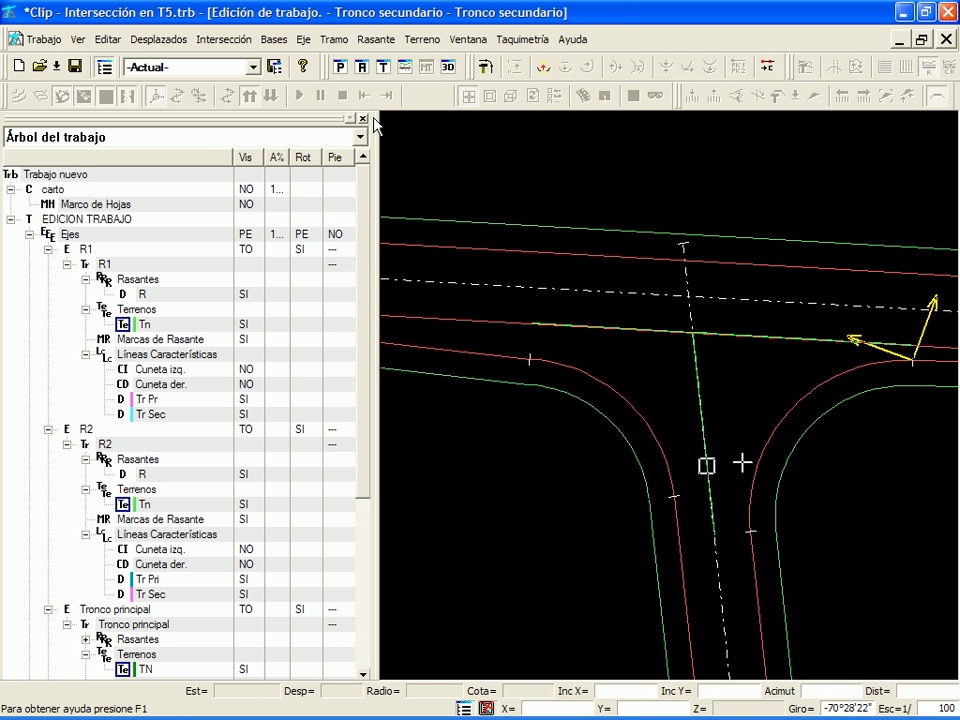
pyautogui.click(363, 118)
pyautogui.click(448, 67)
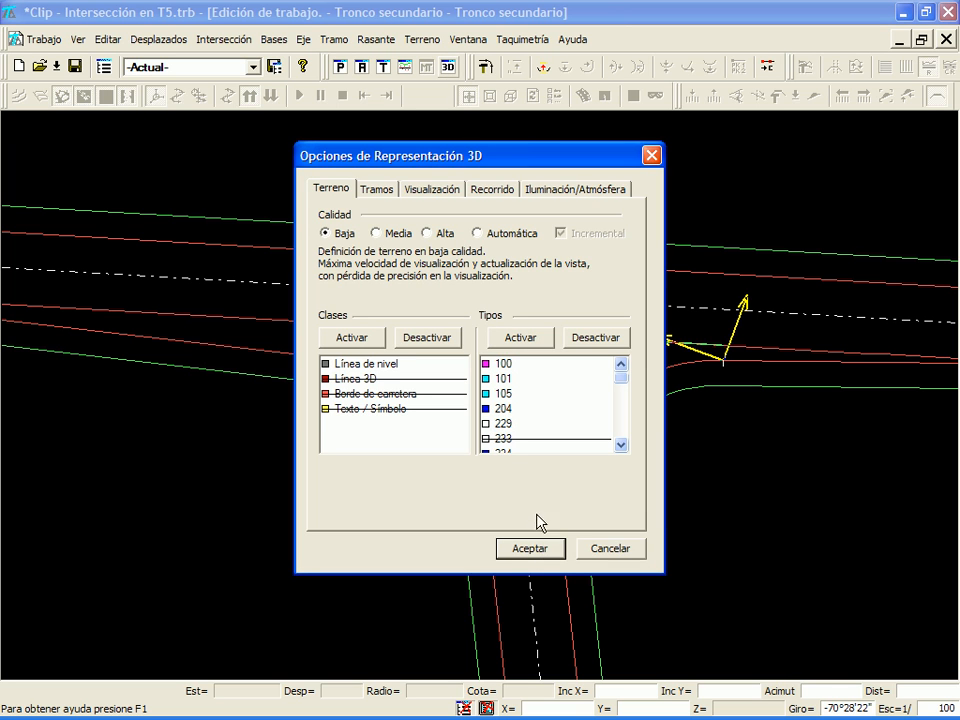
pyautogui.click(538, 559)
pyautogui.click(517, 395)
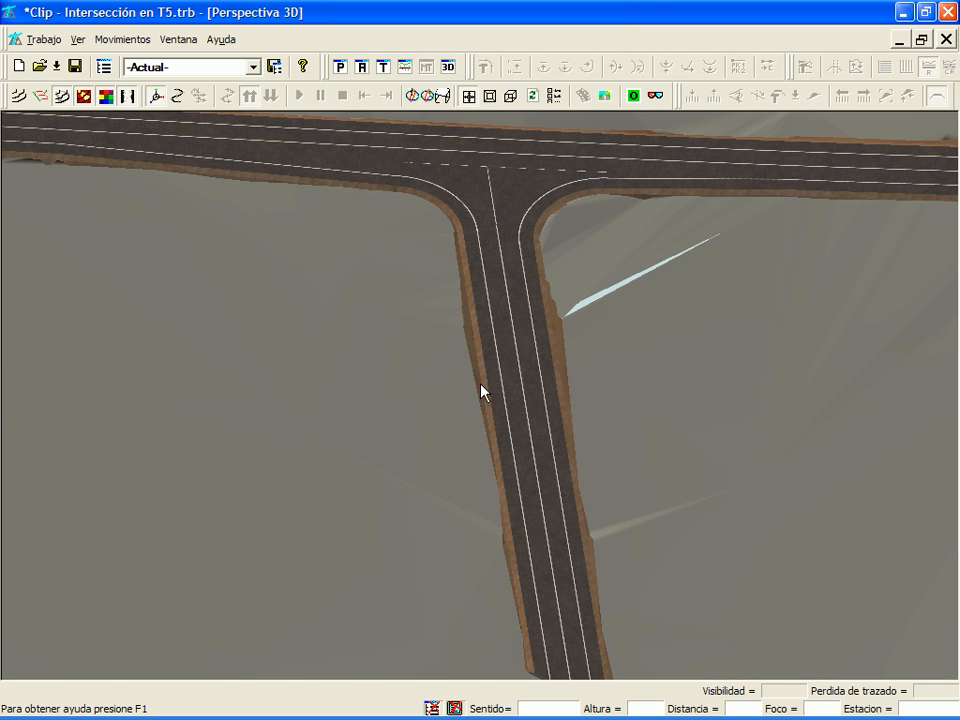
# - Examine the 3D intersection from overhead and from a close oblique angle around the R1 and R2 curves
pyautogui.scroll(-1, 481, 397)
pyautogui.scroll(1, 487, 327)
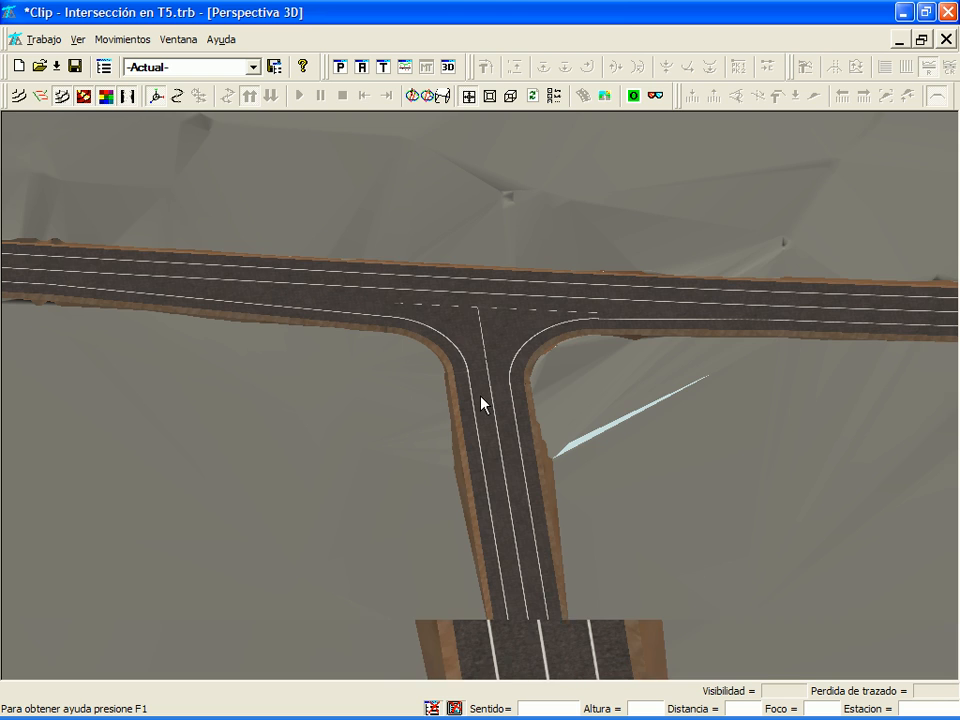
pyautogui.scroll(3, 480, 415)
pyautogui.moveTo(453, 103)
pyautogui.mouseDown()
pyautogui.moveTo(444, 118)
pyautogui.moveTo(465, 115)
pyautogui.mouseUp()
pyautogui.click(490, 98)
pyautogui.scroll(2, 482, 403)
pyautogui.scroll(-3, 484, 420)
pyautogui.moveTo(486, 465); pyautogui.dragTo(455, 205)
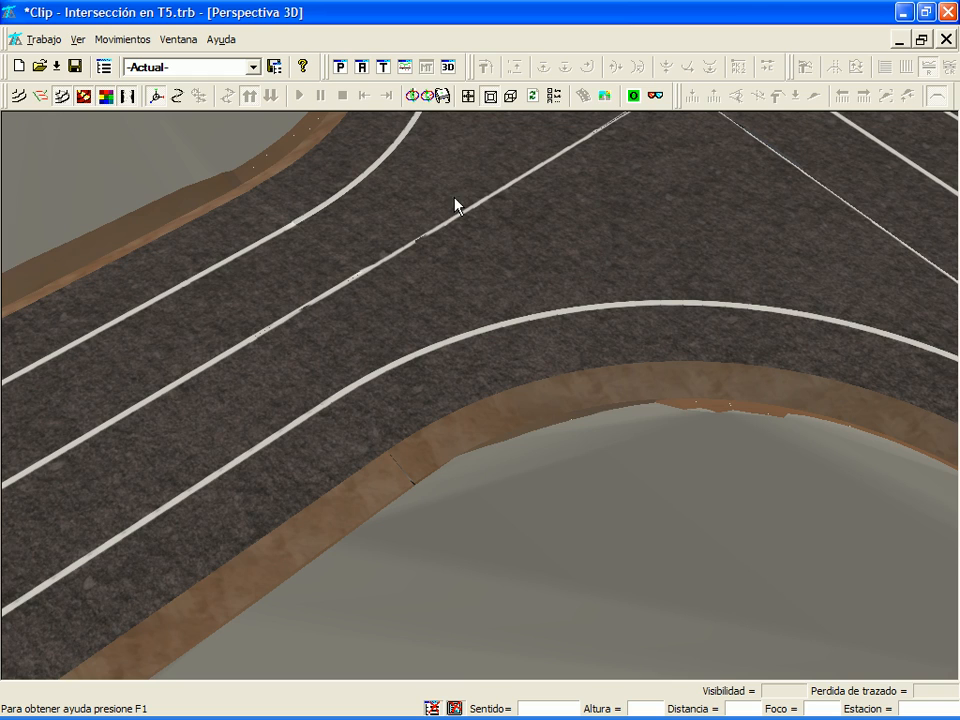
# - Examine the junction in a wider oblique 3D view, showing the profile and triangulation lines on the road and hiding them again
pyautogui.click(445, 97)
pyautogui.moveTo(424, 379)
pyautogui.mouseDown()
pyautogui.moveTo(416, 377)
pyautogui.moveTo(441, 381)
pyautogui.mouseUp()
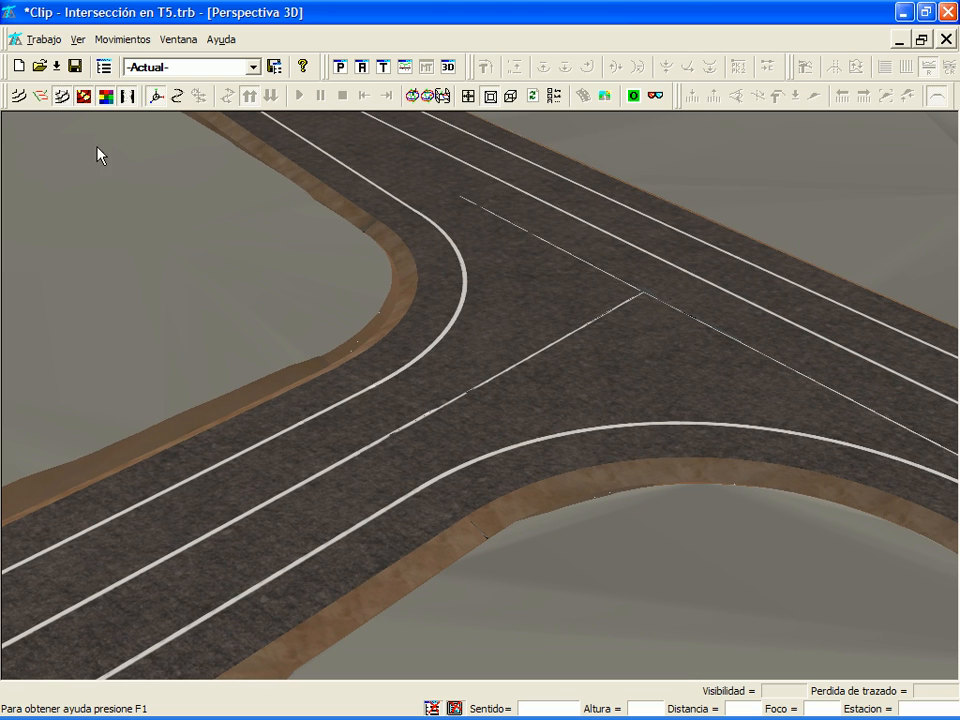
pyautogui.click(41, 99)
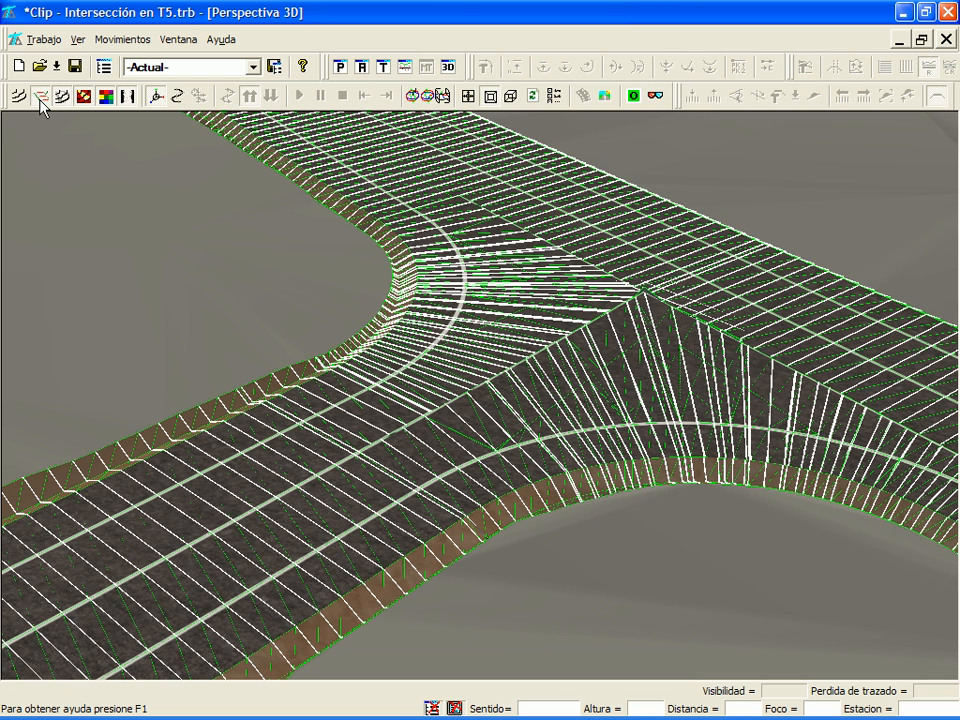
pyautogui.click(41, 100)
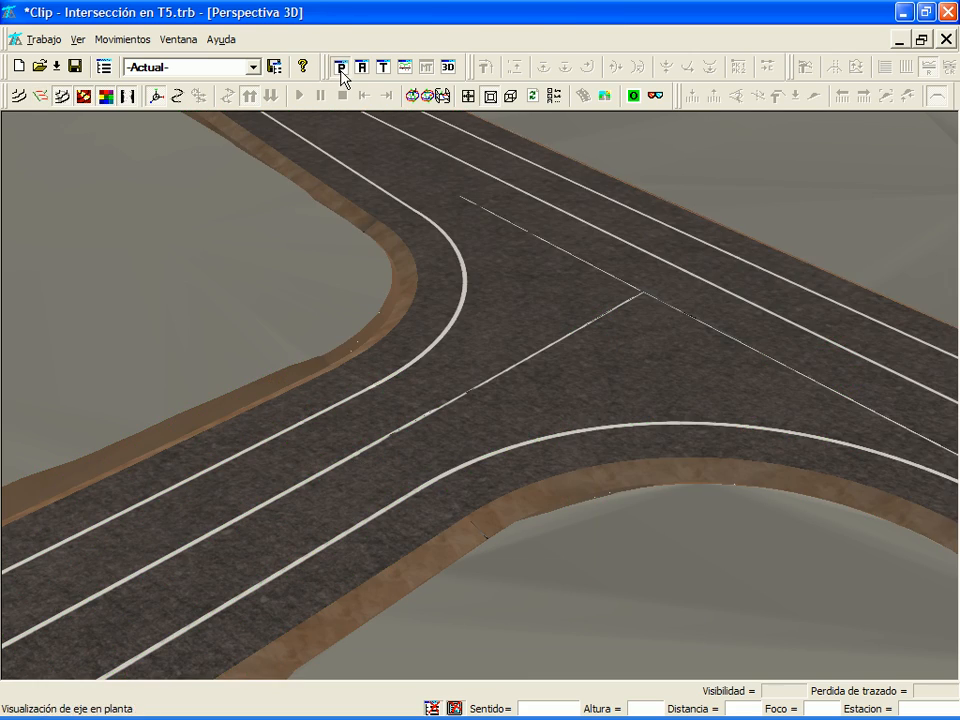
# - Return to the plan view and rotate it so Tronco secundario runs nearly vertical, with the junction centred
pyautogui.click(340, 68)
pyautogui.press('space')
pyautogui.moveTo(799, 480); pyautogui.dragTo(650, 628)
pyautogui.scroll(1, 590, 487)
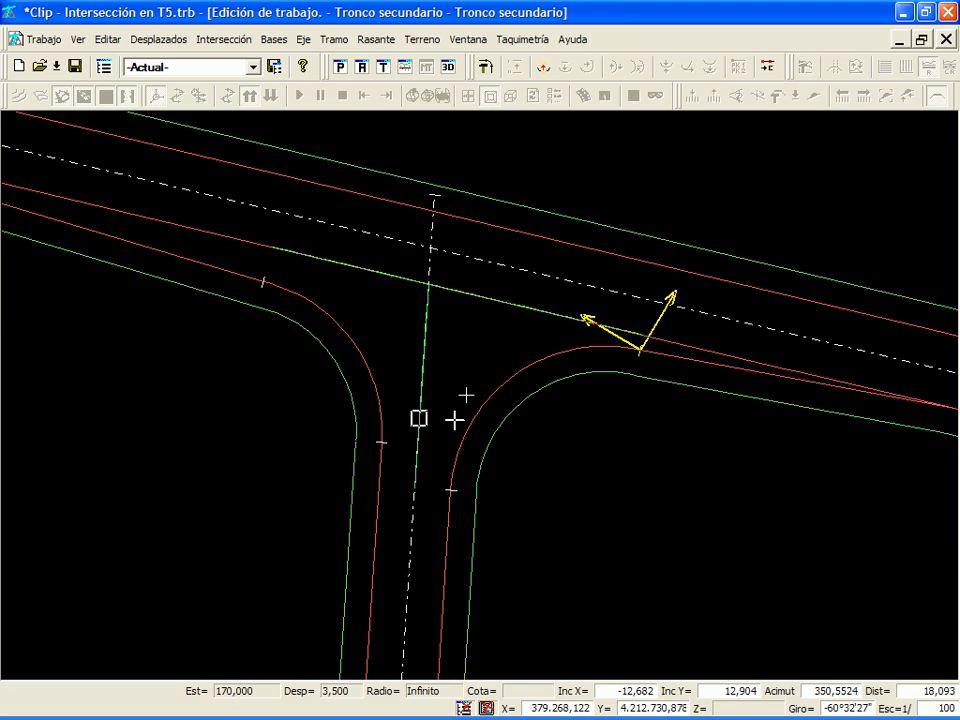
pyautogui.middleClick(452, 395)
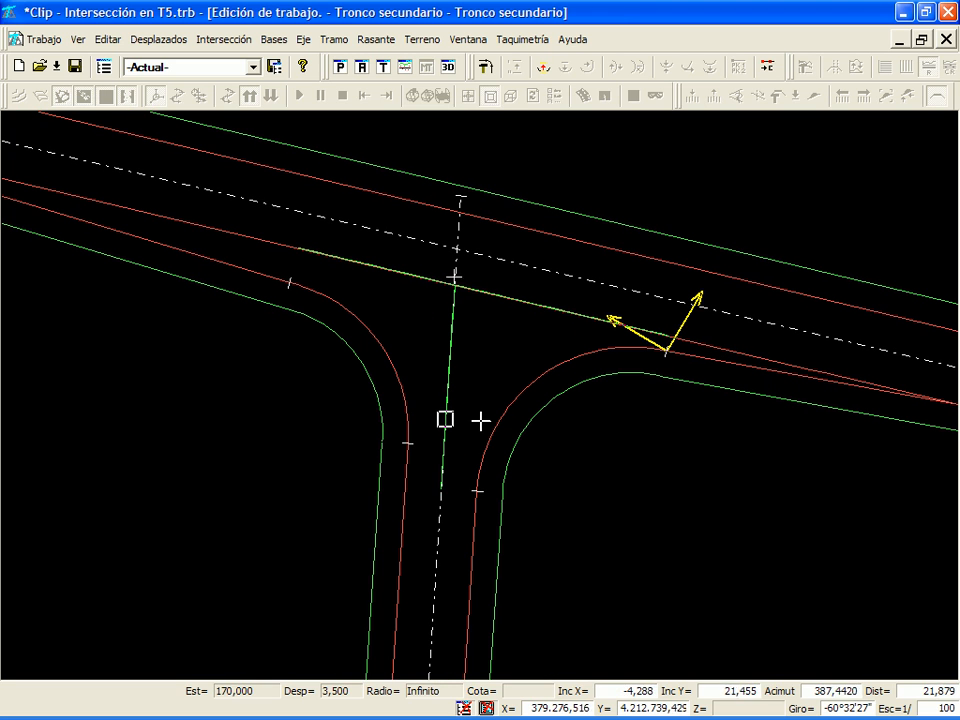